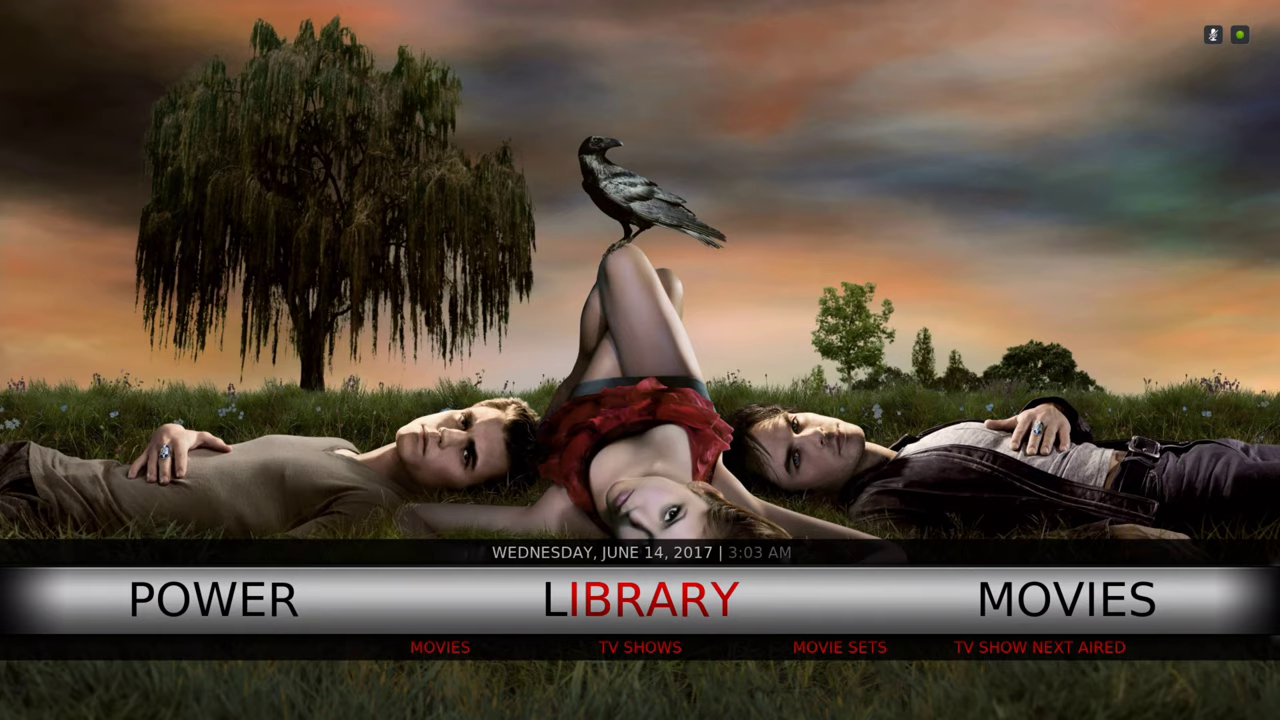
Go to the Apps section of the home menu.
key("Right")
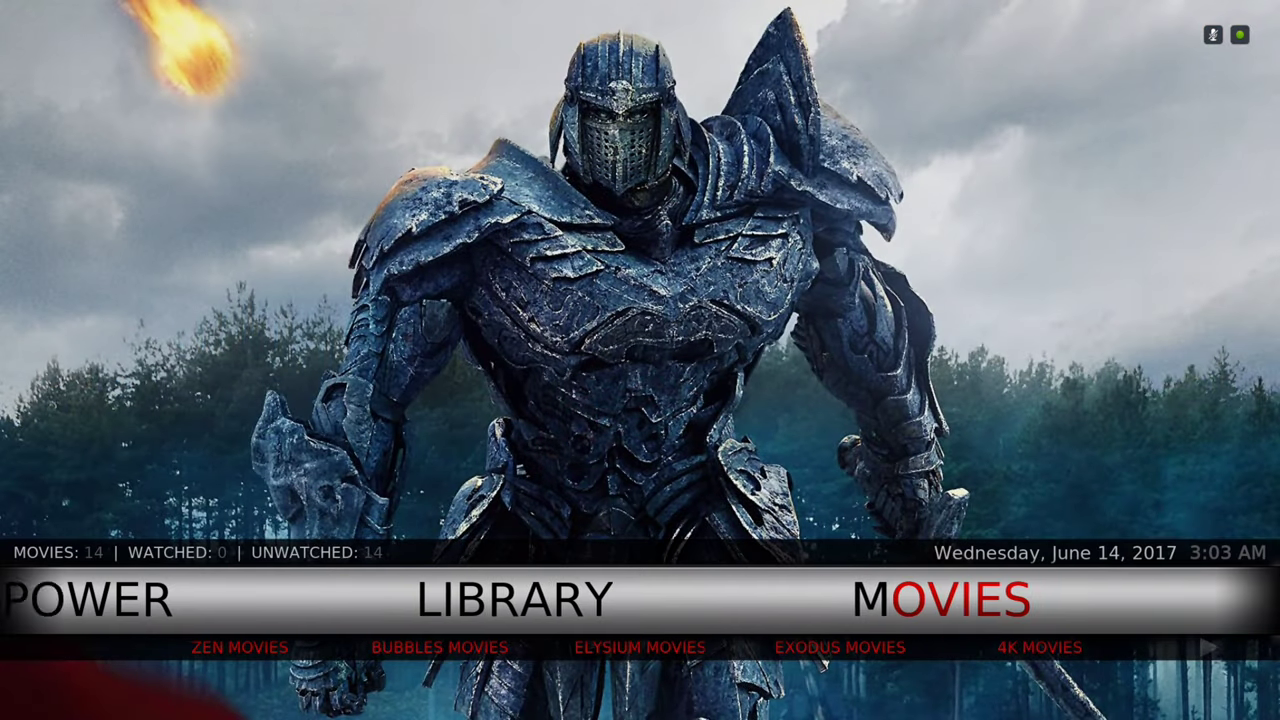
key("Right")
key("Right")
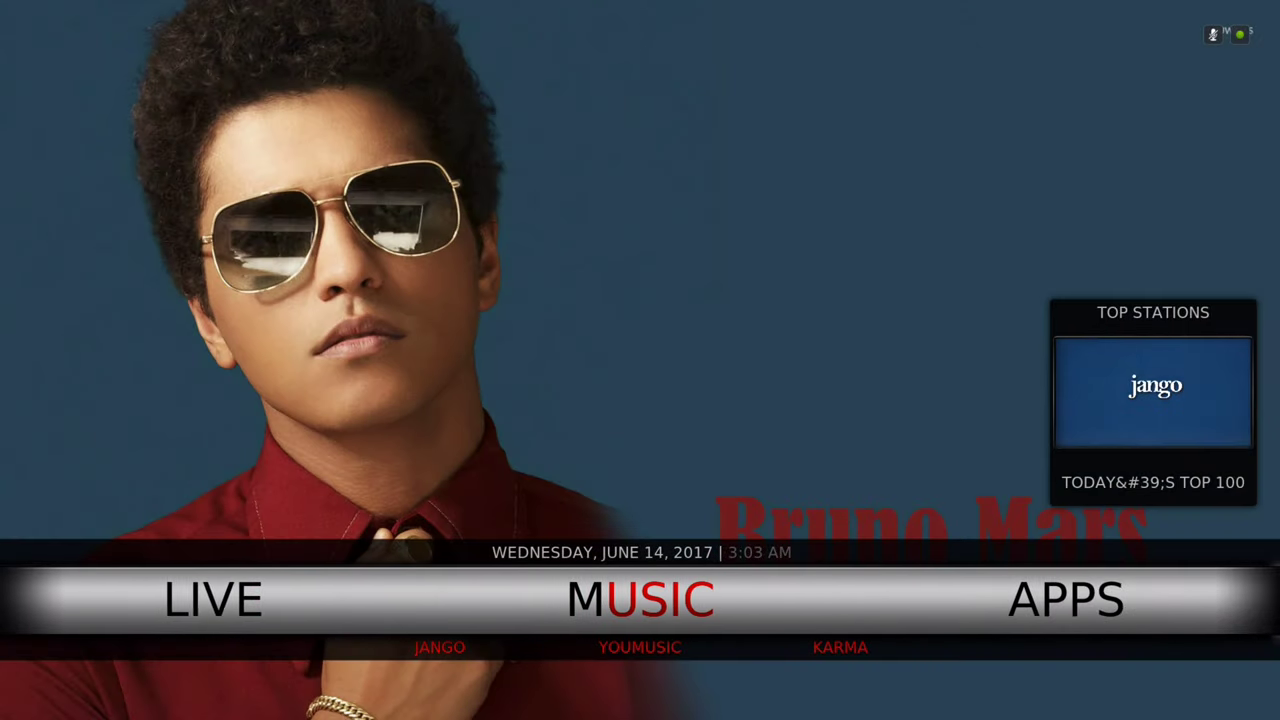
key("Right")
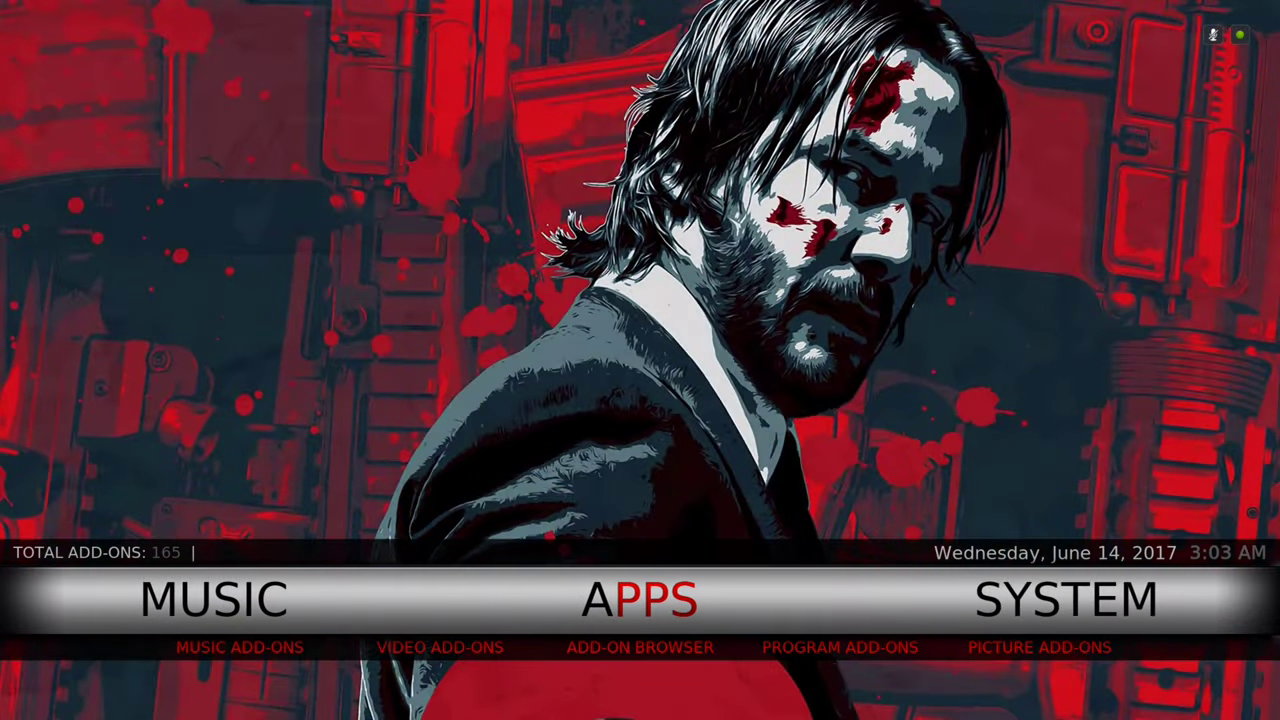
key("Down")
key("Left")
key("Left")
key("Right")
key("Right")
key("Right")
key("Right")
key("Left")
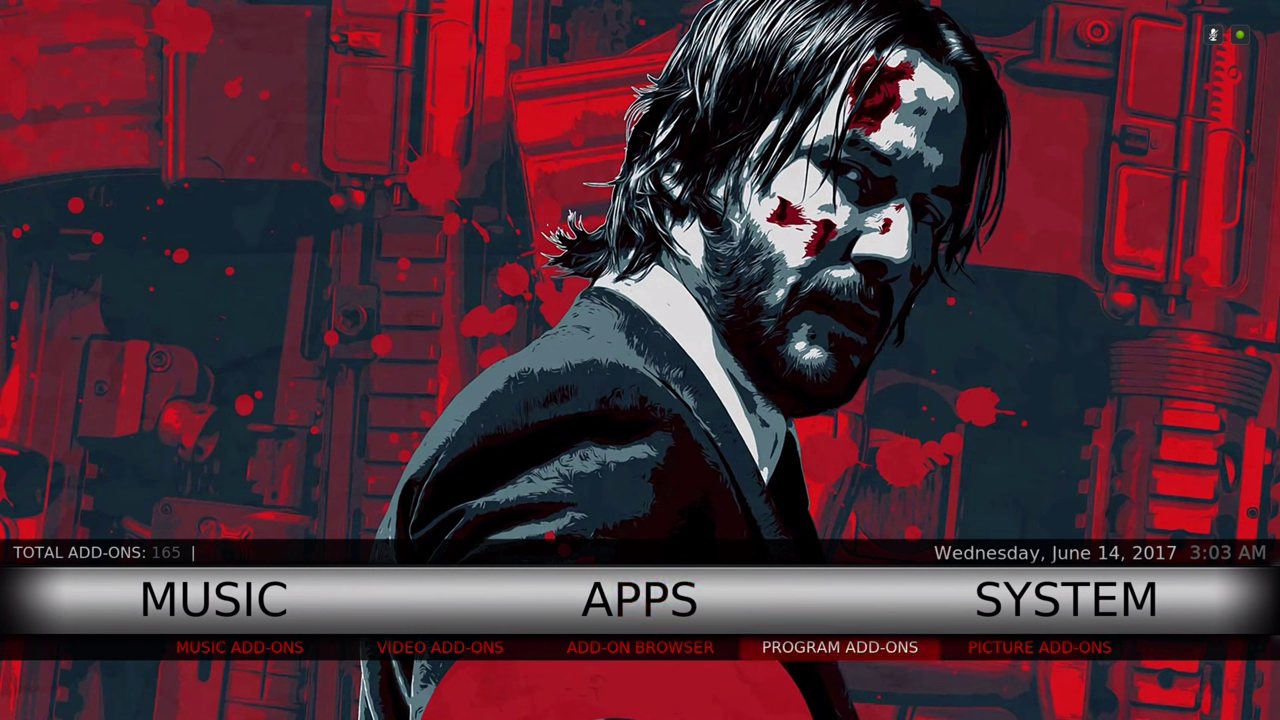
key("Left")
key("Left")
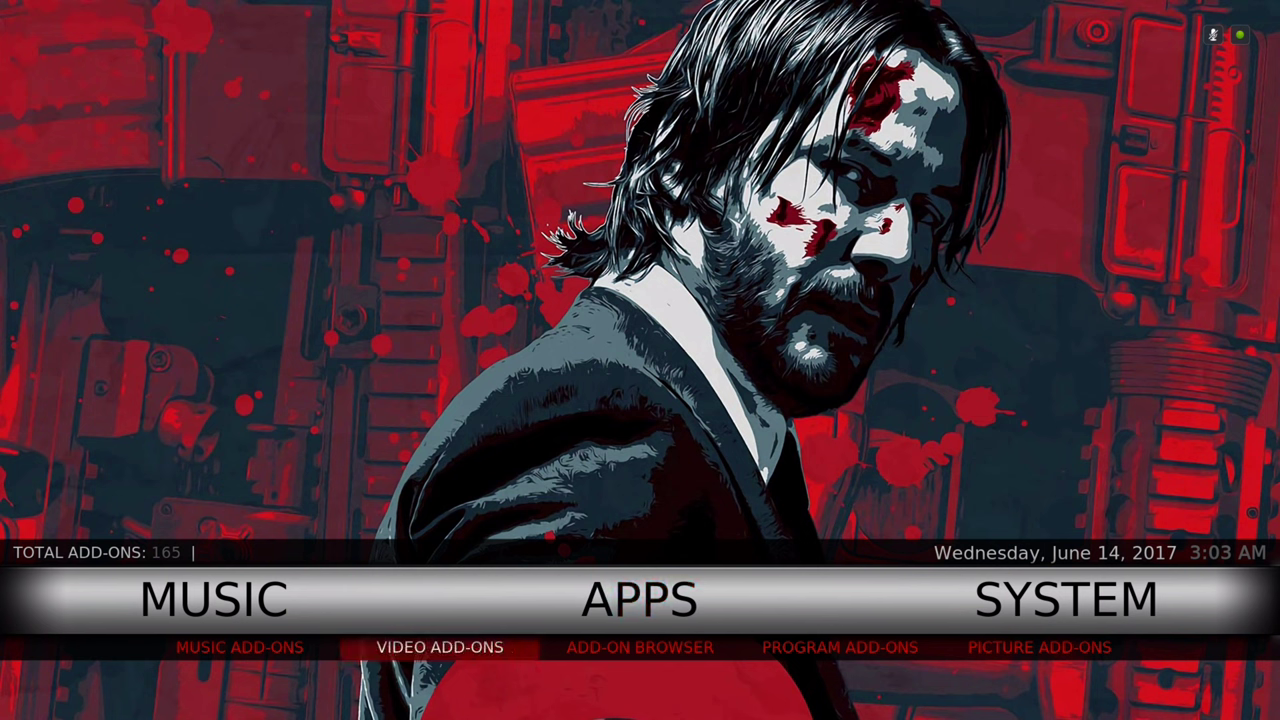
key("Left")
key("Right")
key("Right")
key("Right")
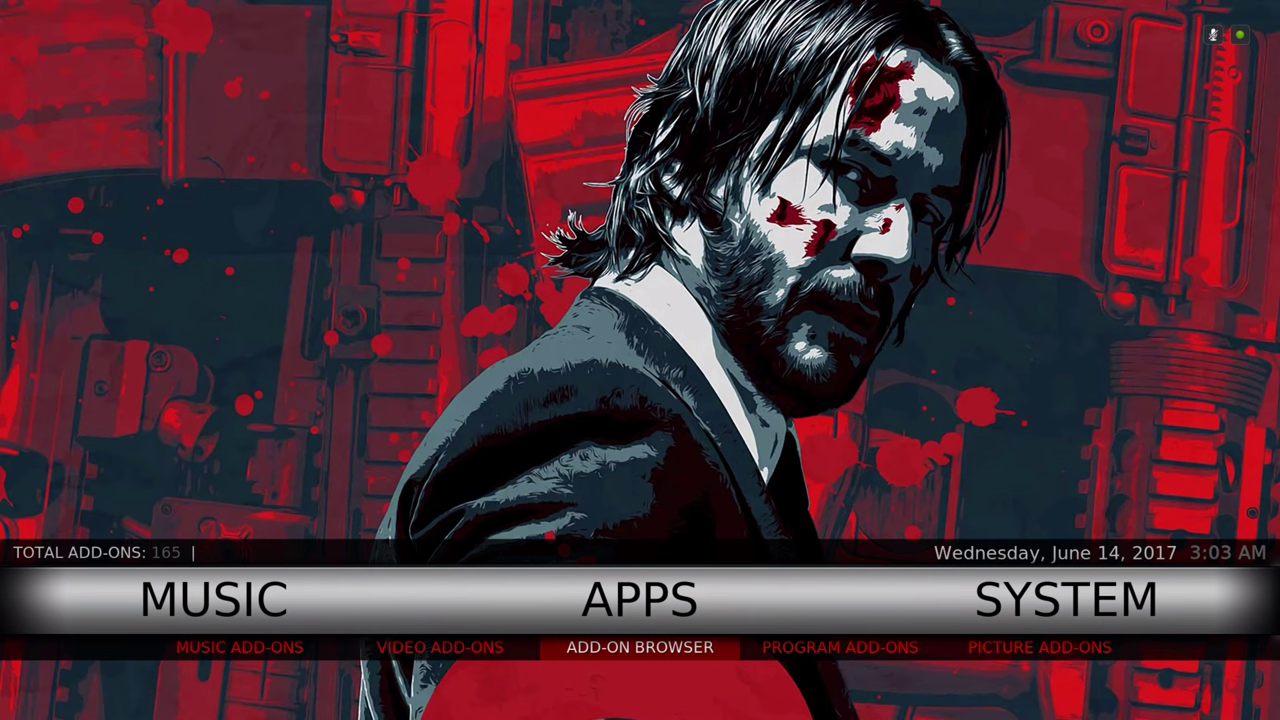
key("Right")
key("Left")
key("Left")
key("Up")
key("Right")
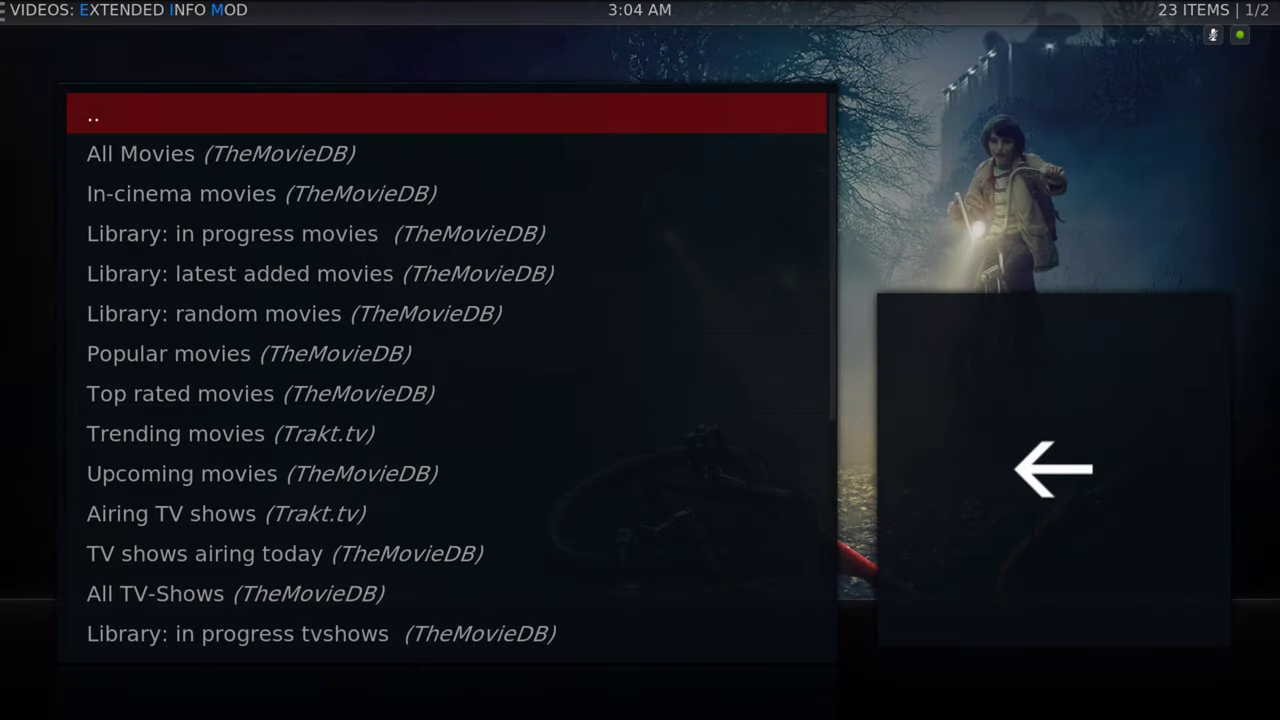
Open the All Movies (TheMovieDB) list in Extended Info Mod.
key("Down")
key("Down")
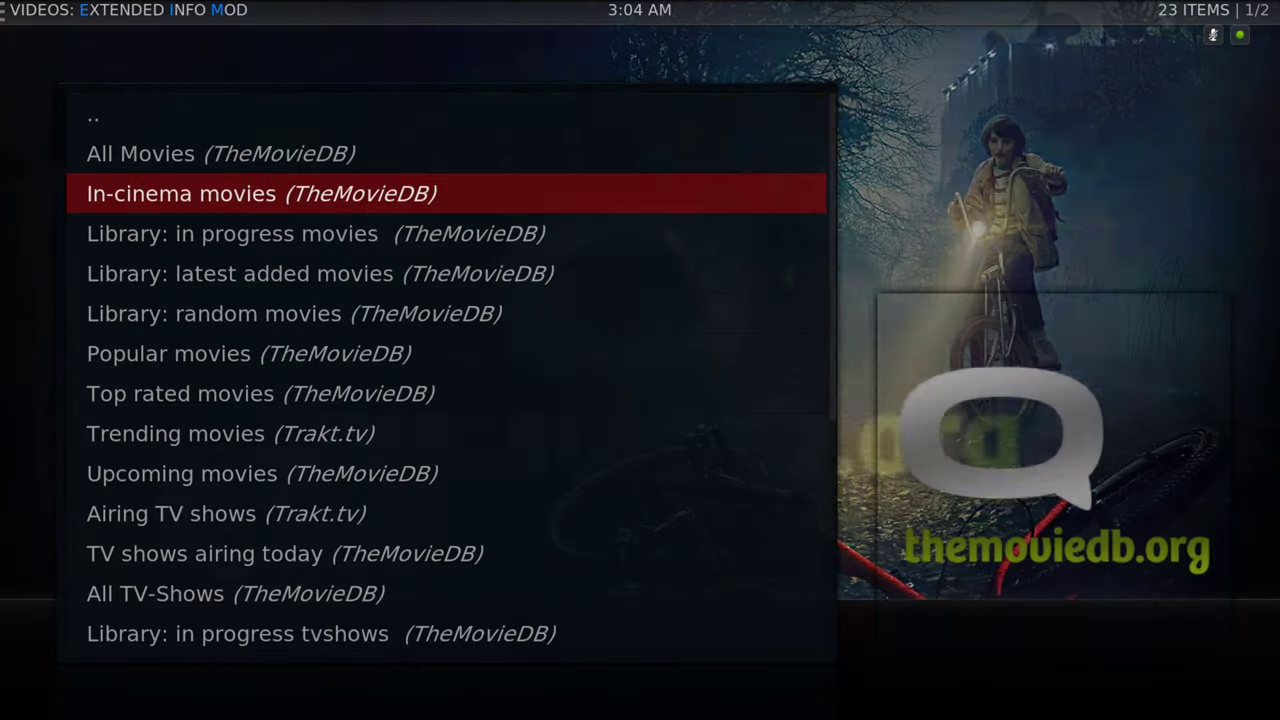
key("Up")
key("Down")
key("Down")
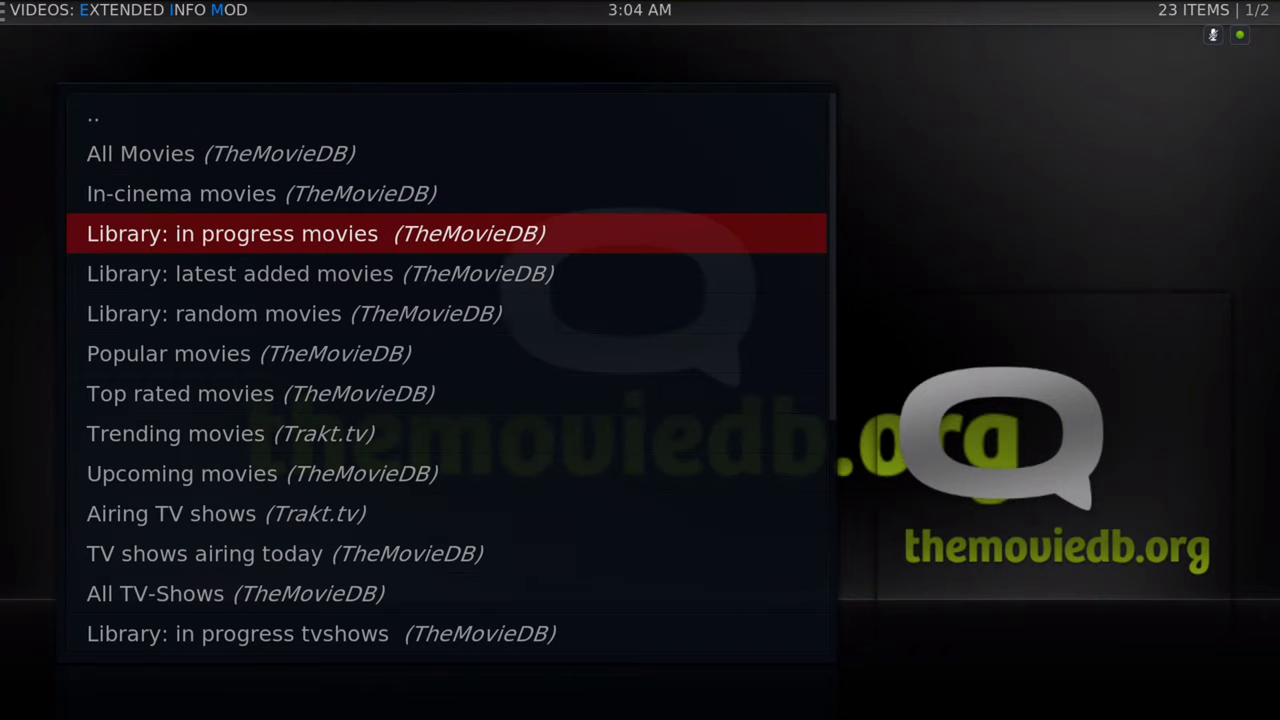
key("Up")
key("Up")
key("Return")
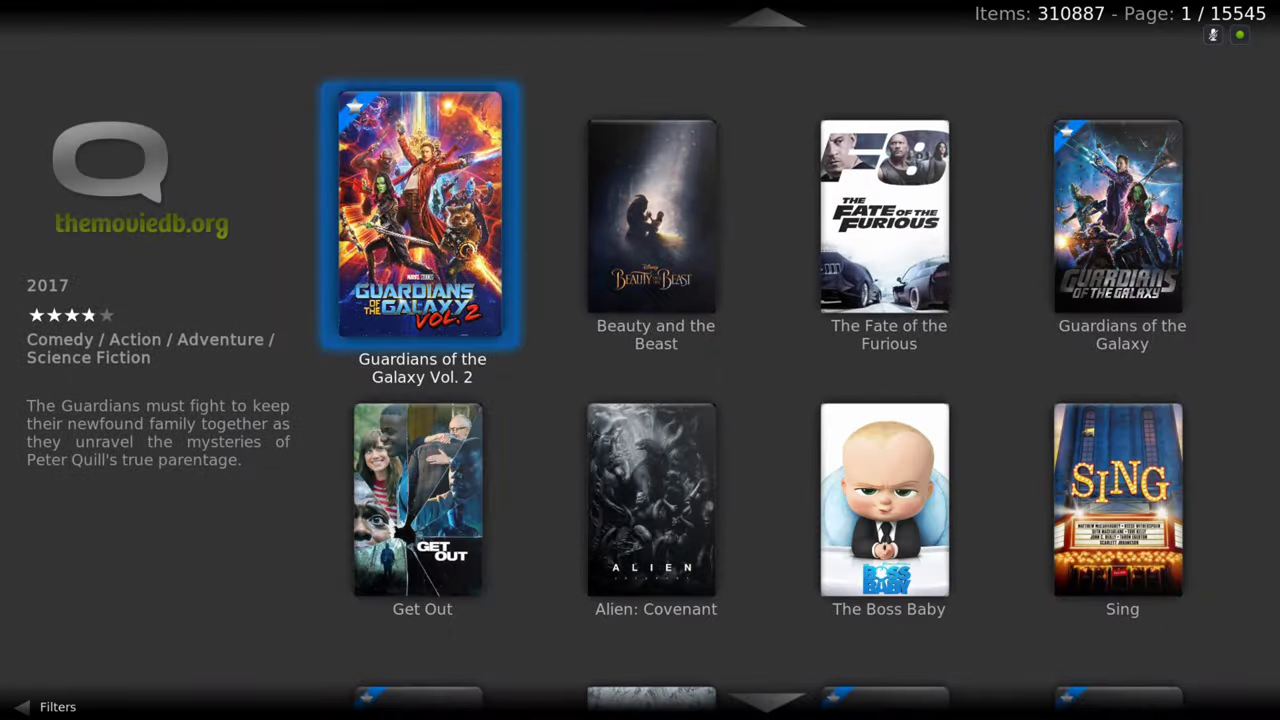
Browse the movie posters and their summaries across the first rows of the All Movies list.
key("Right")
key("Right")
key("Down")
key("Down")
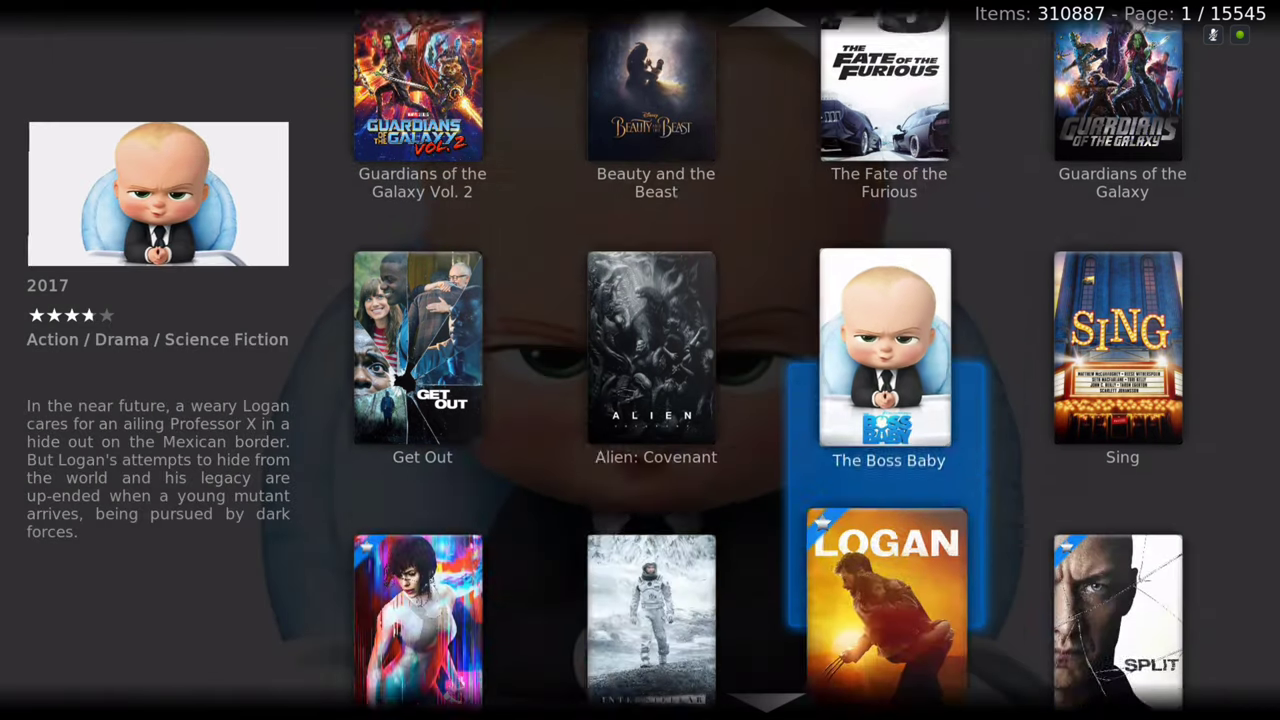
key("Left")
key("Left")
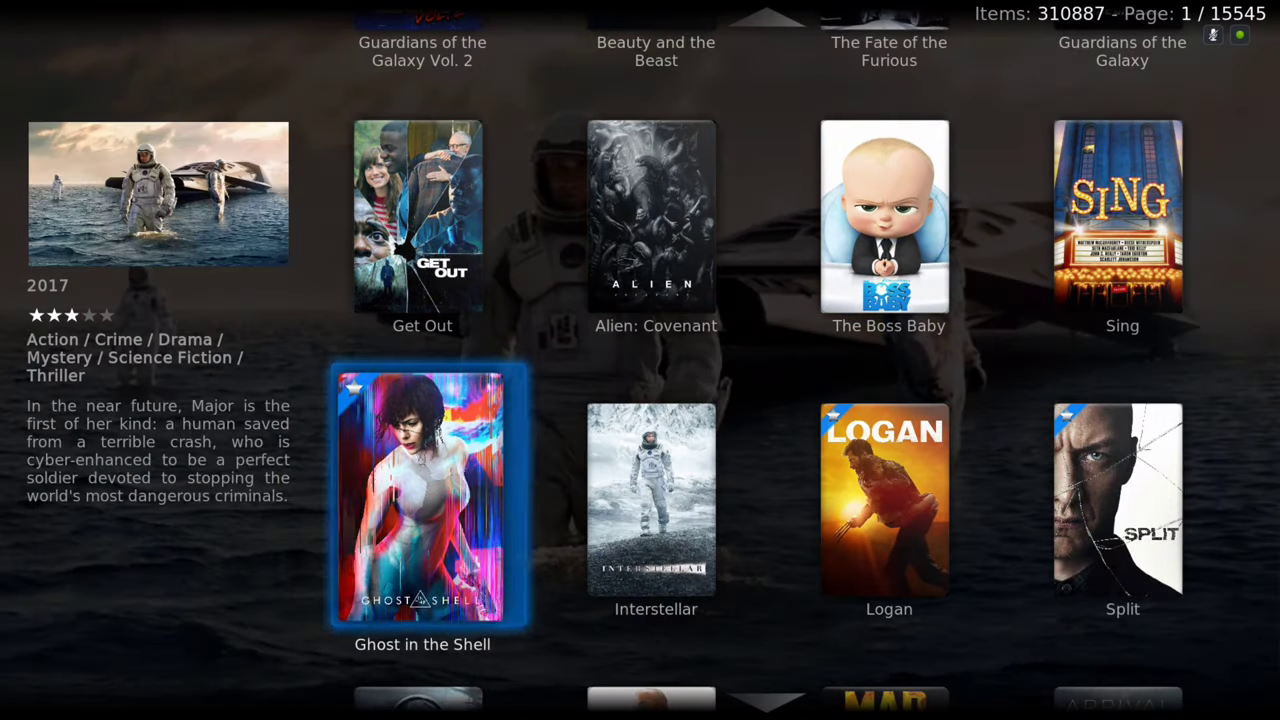
key("Right")
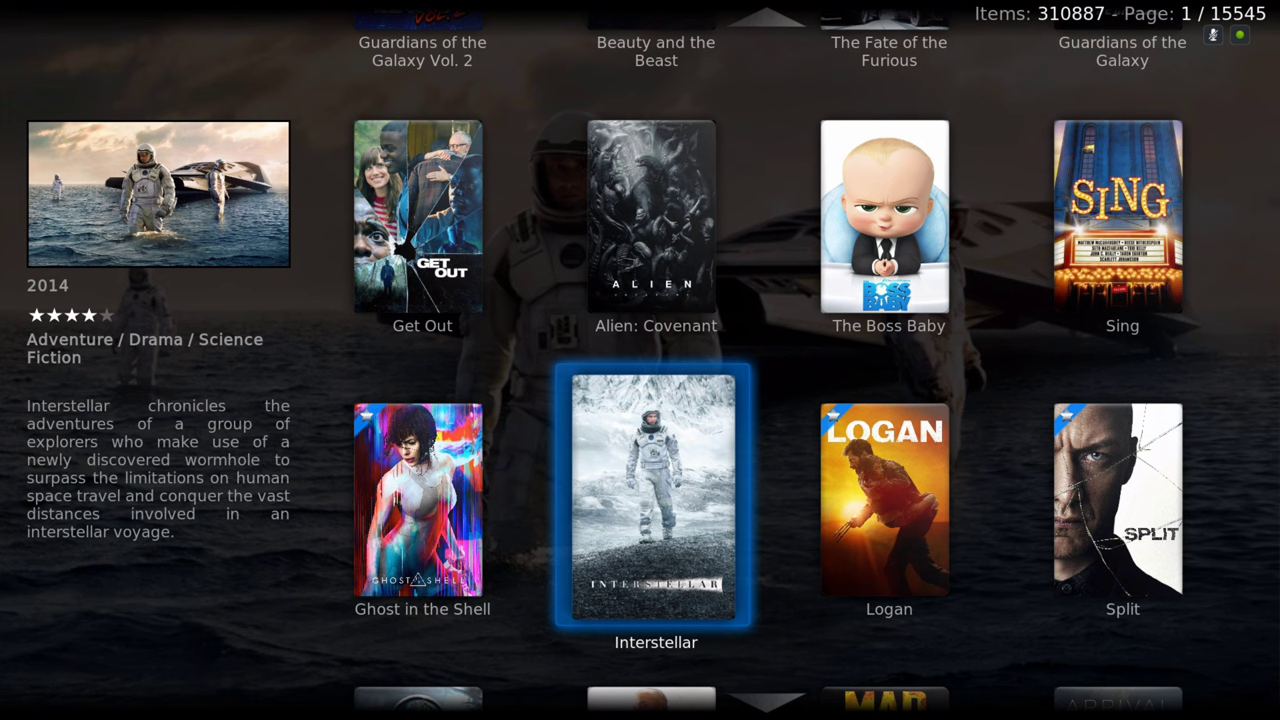
key("Up")
key("Up")
key("Down")
key("Down")
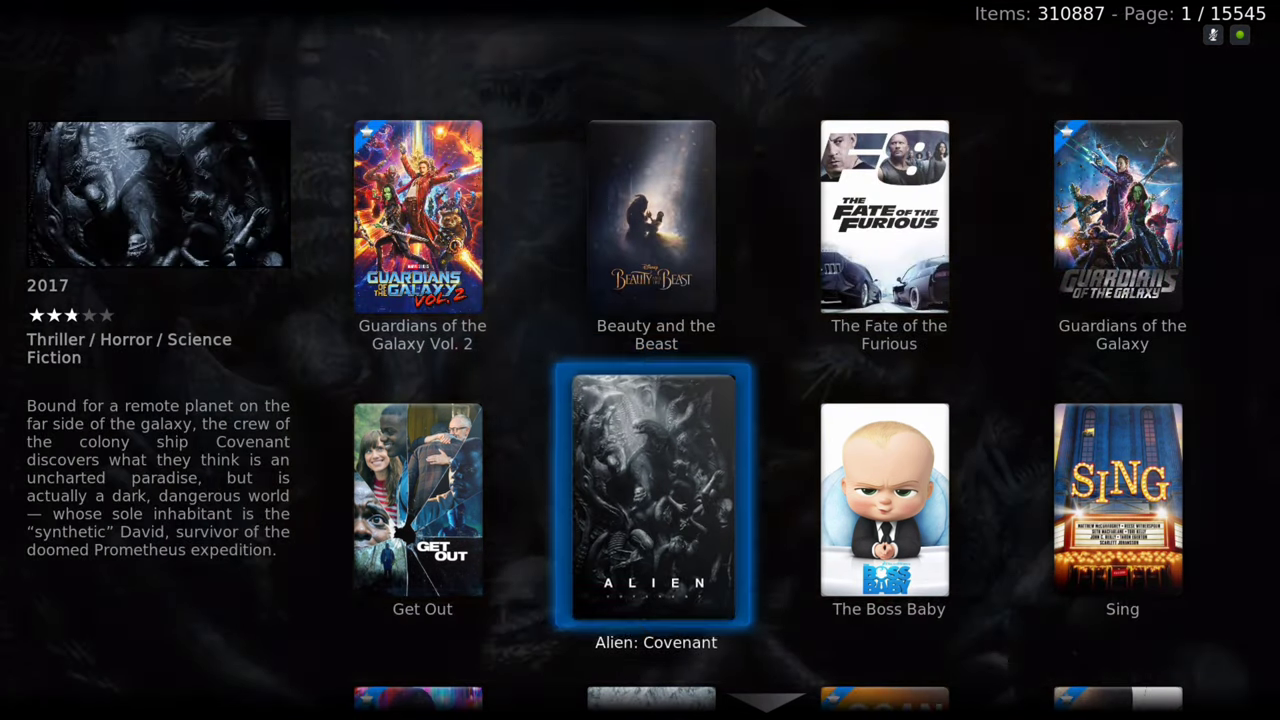
Open the details of Guardians of the Galaxy Vol. 2 from the movie list.
key("Up")
key("Up")
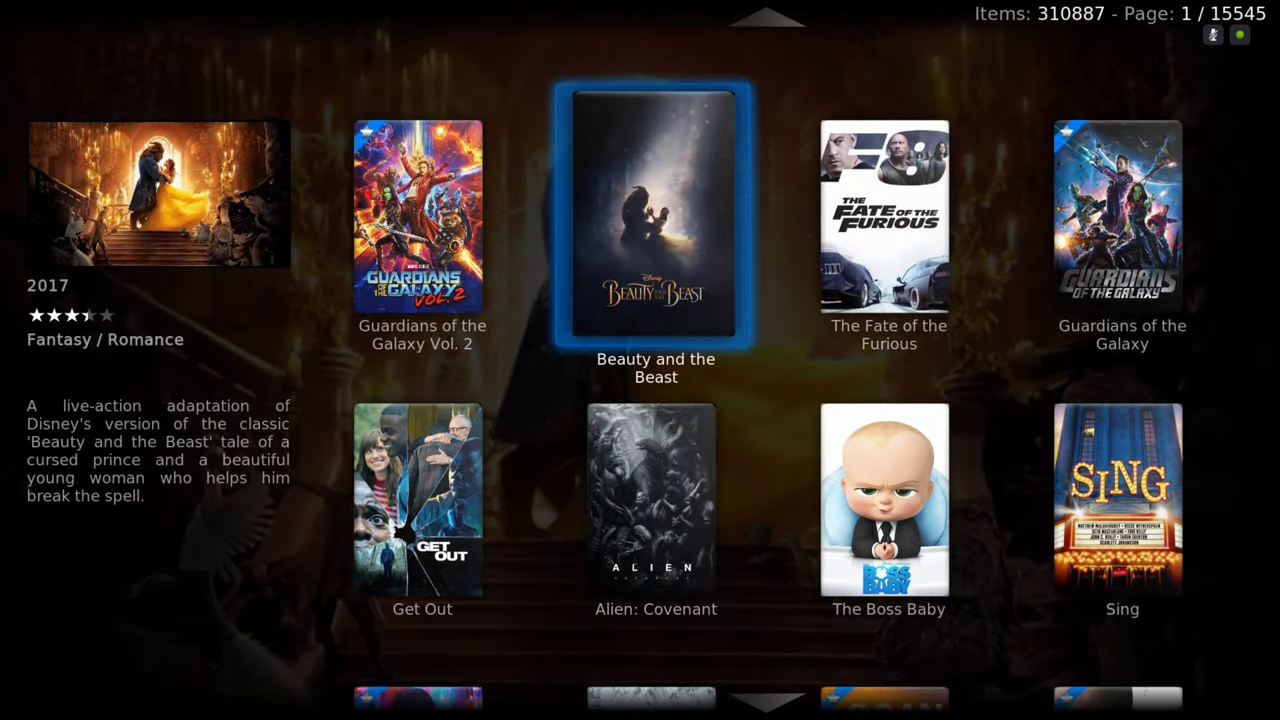
key("Left")
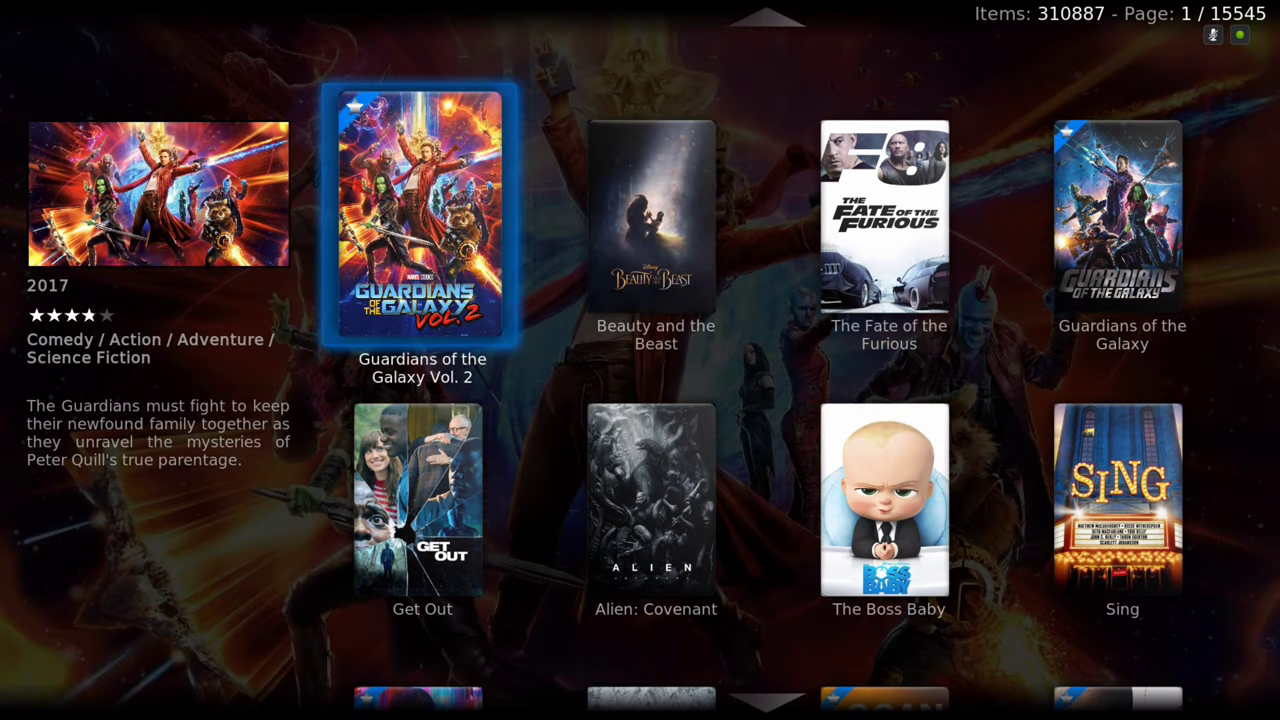
key("Return")
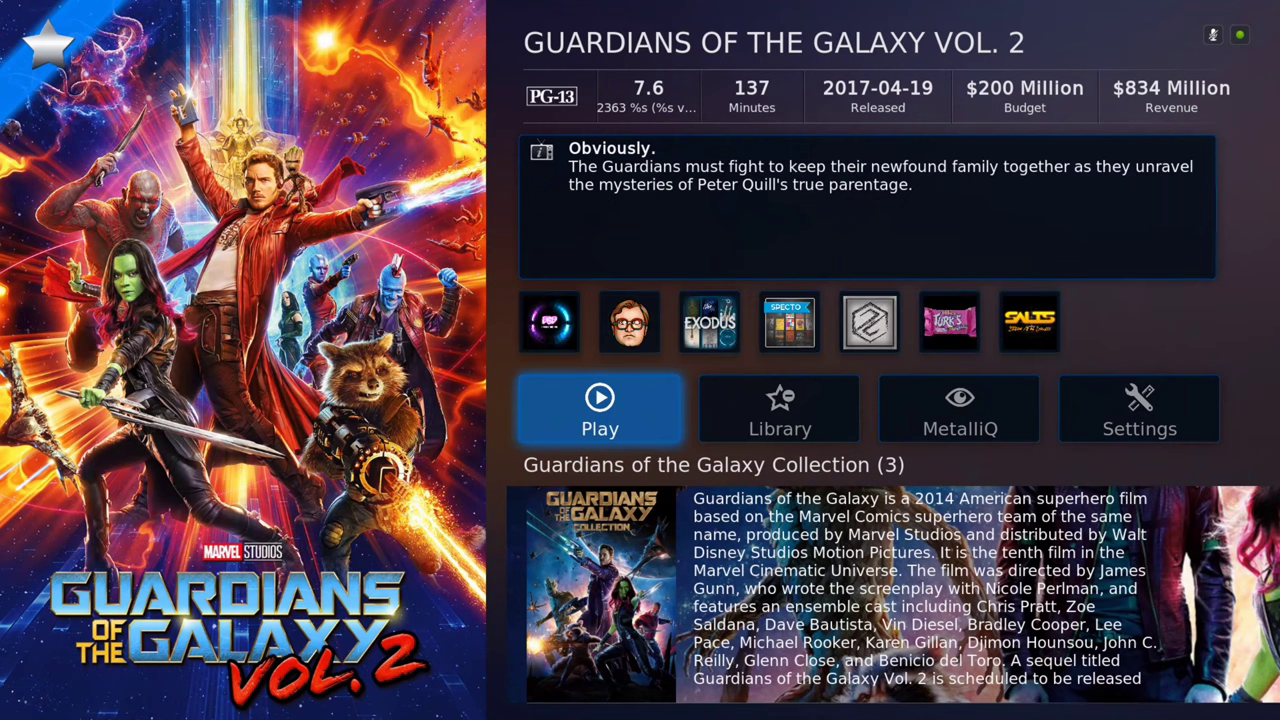
Look over the films in the Guardians of the Galaxy Collection on the movie's details page.
key("Down")
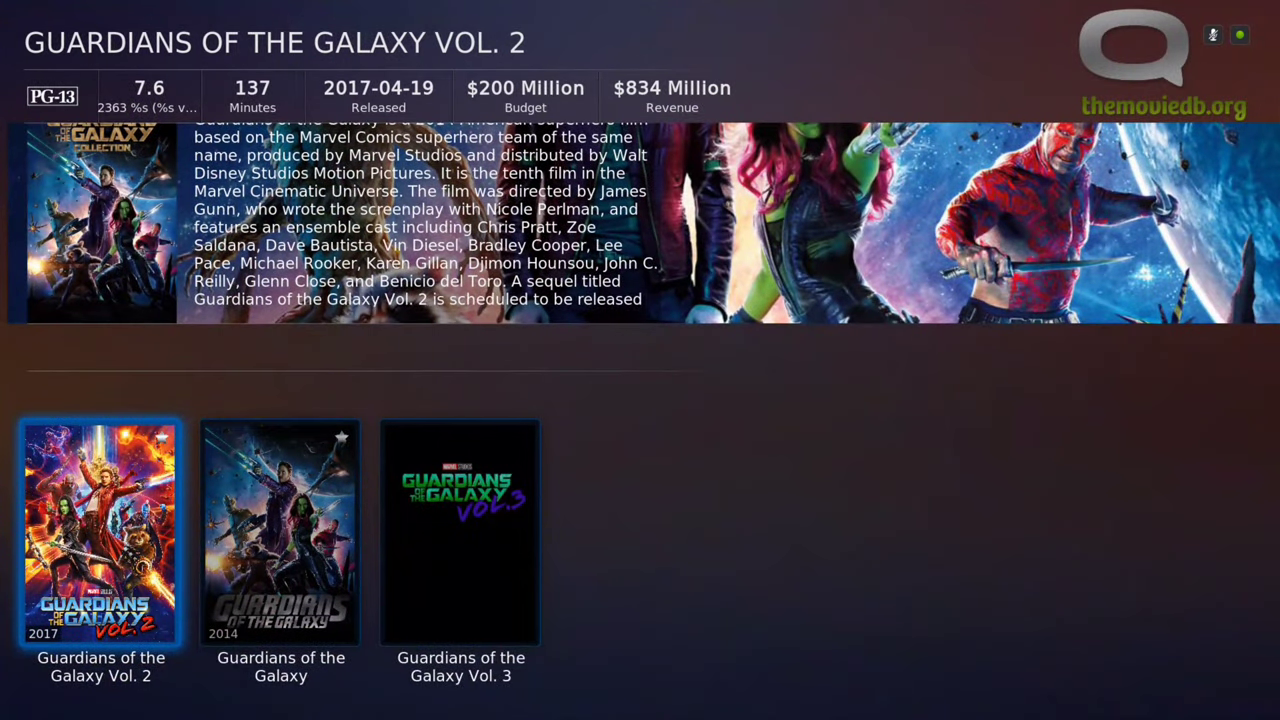
key("Right")
key("Left")
key("Up")
key("Up")
key("Down")
key("Down")
key("Right")
key("Left")
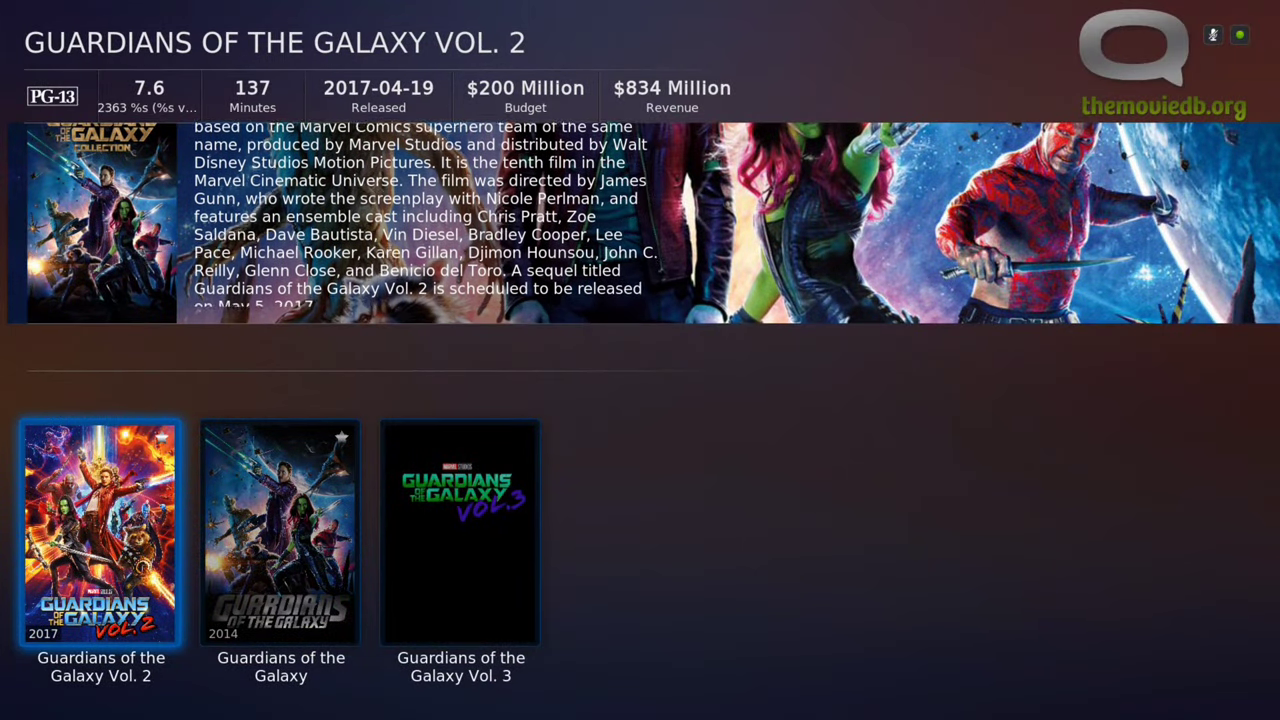
key("Right")
key("Left")
View the play and library options for Guardians of the Galaxy Vol. 2 in its collection.
key("Return")
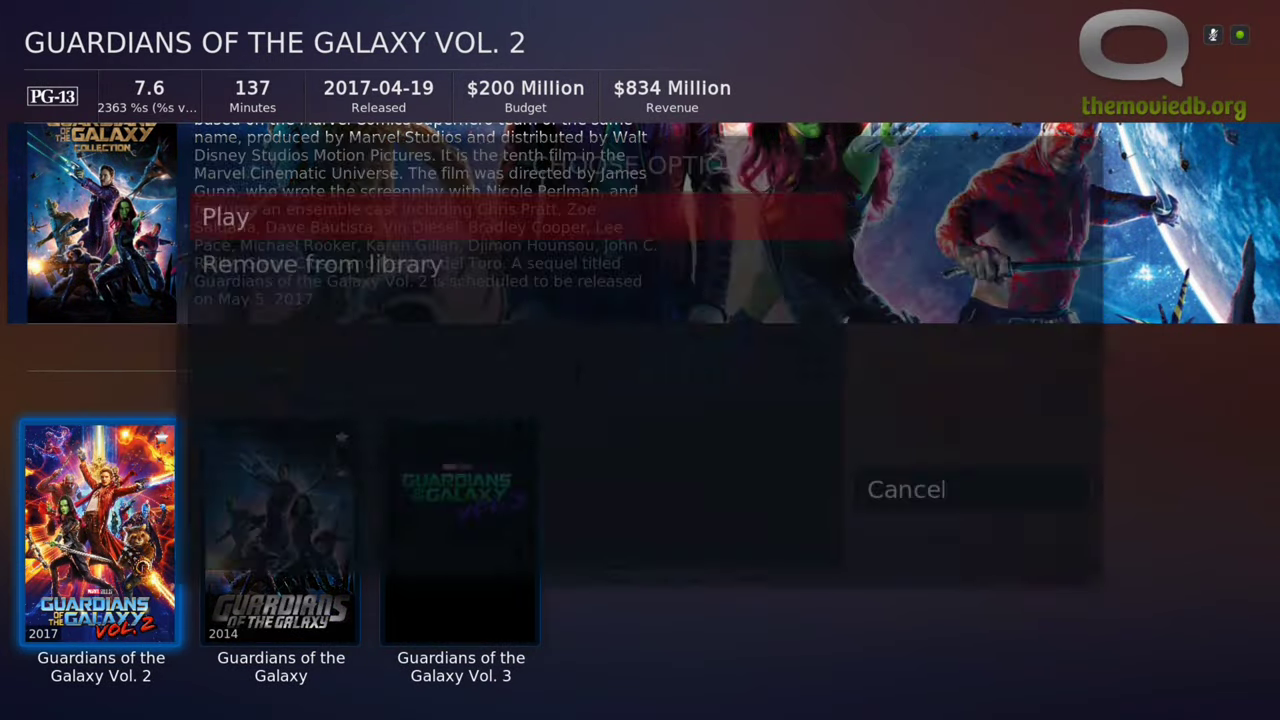
key("Down")
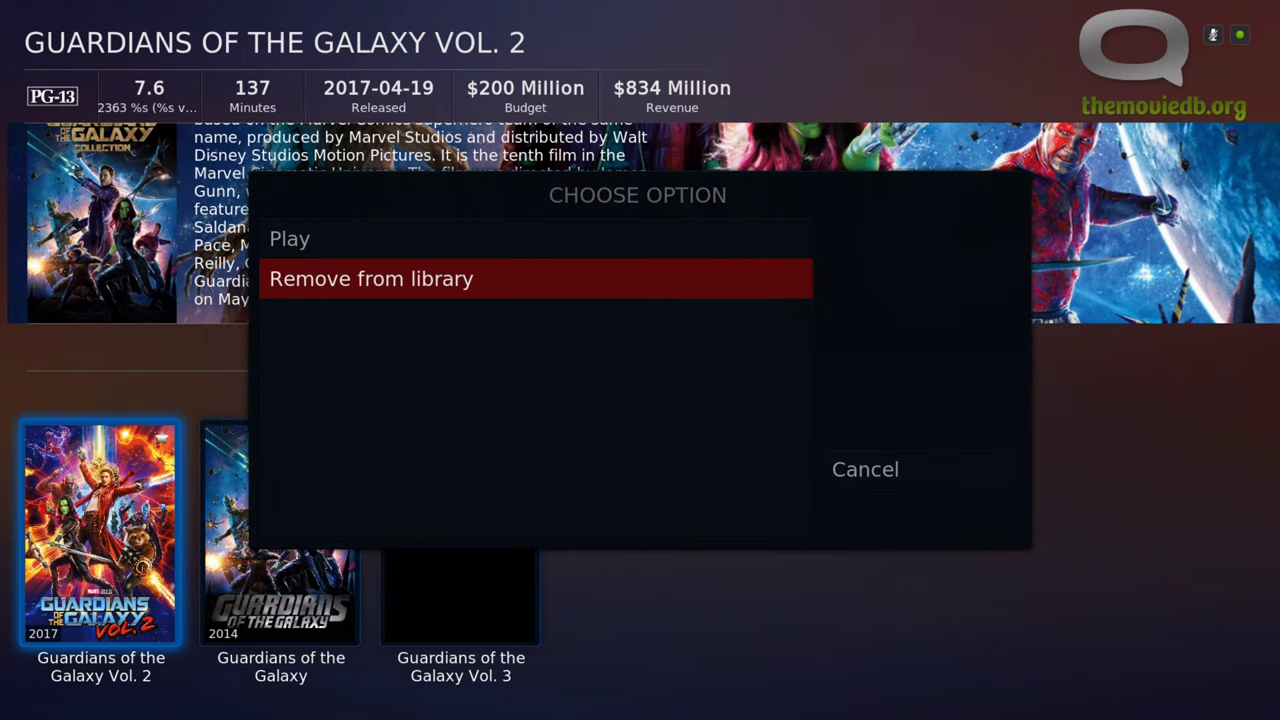
key("Up")
key("Return")
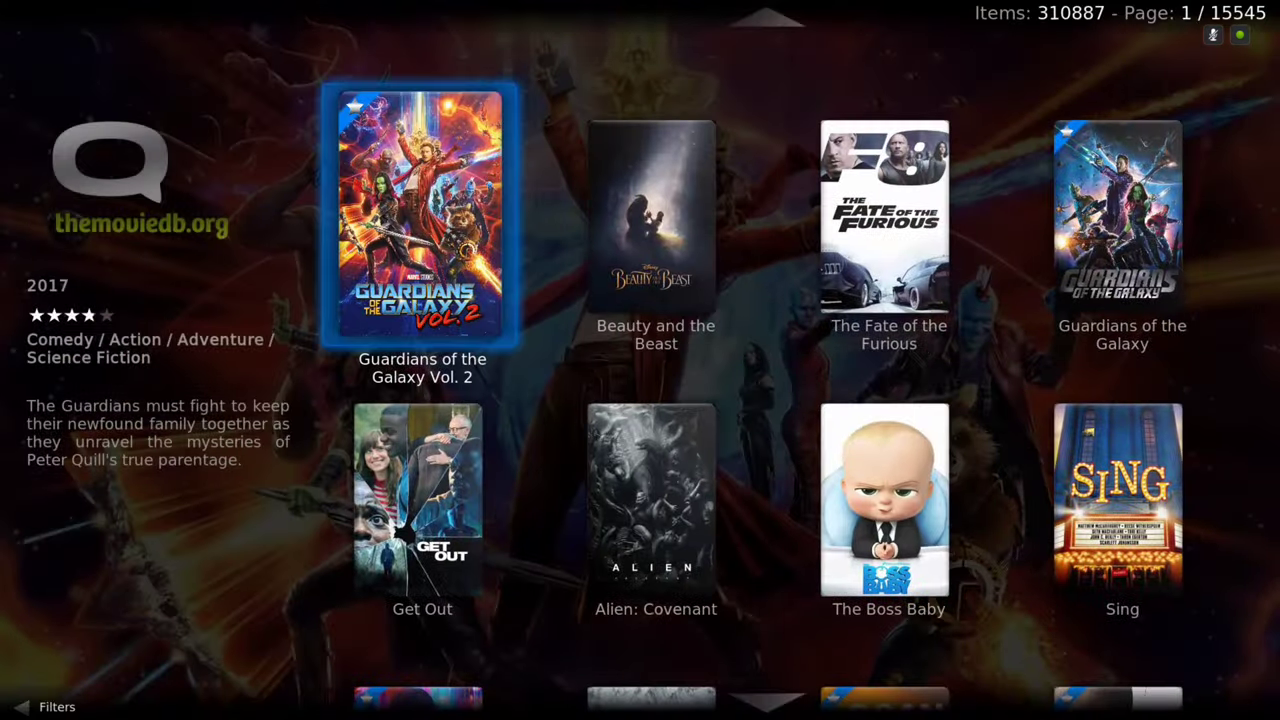
Start a search from the movie list's filter sidebar and switch to the classic keyboard.
key("Left")
key("Up")
key("Return")
key("Left")
key("Down")
key("Down")
key("Down")
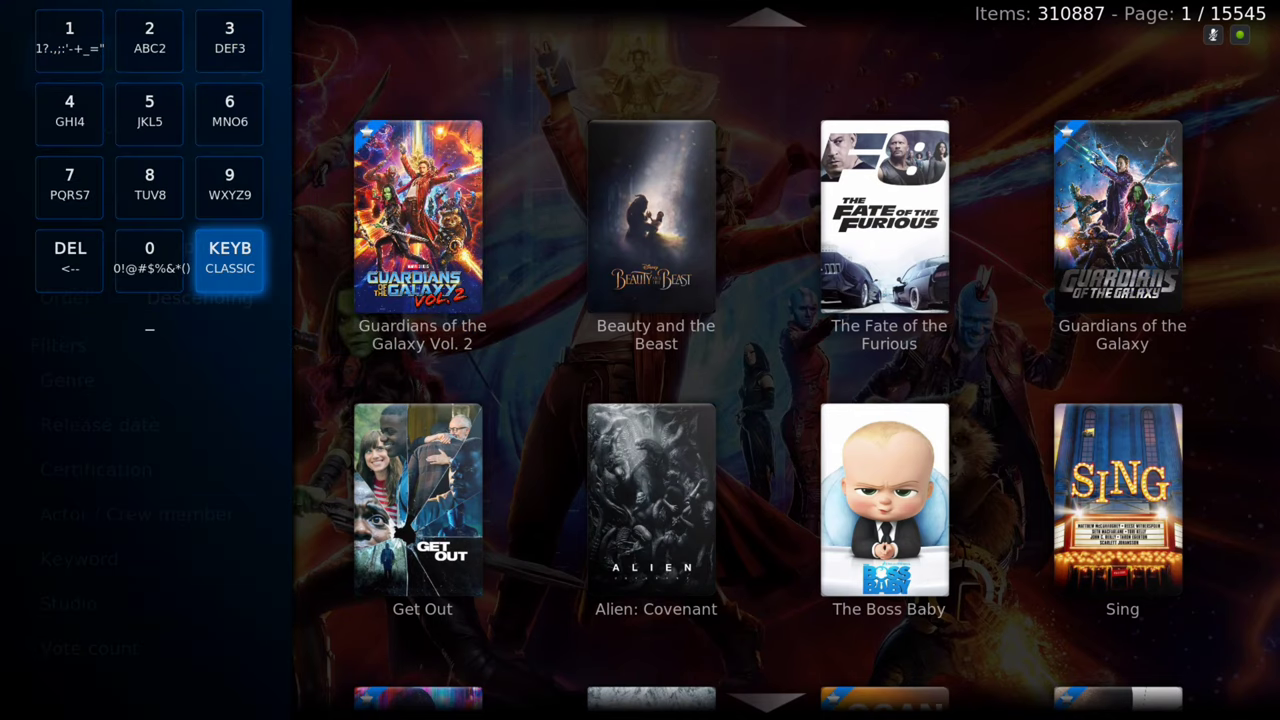
key("Return")
Enter 300 as the search string and run the search.
key("Right")
key("Right")
key("Left")
key("Left")
key("Up")
key("Up")
key("Up")
key("Up")
key("Right")
key("Right")
key("Right")
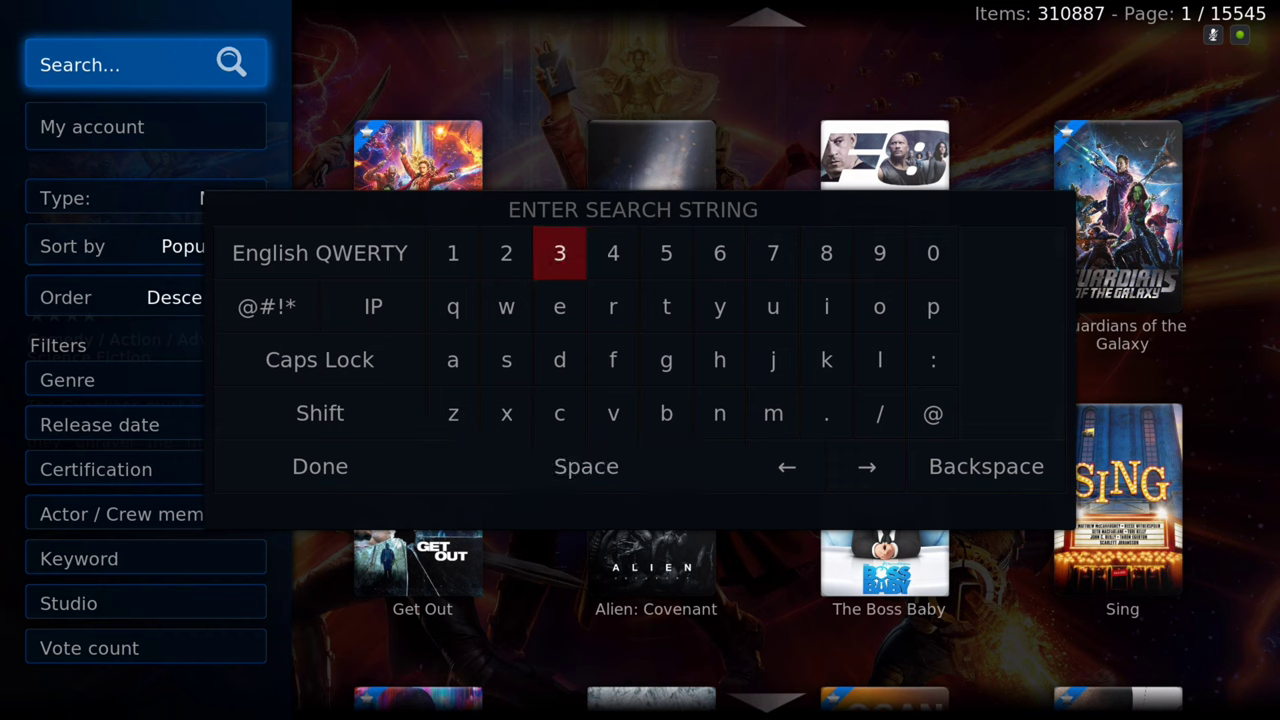
key("Return")
key("Right")
key("Right")
key("Right")
key("Right")
key("Right")
key("Right")
key("Right")
key("Return")
key("Return")
key("Down")
key("Down")
key("Down")
key("Down")
key("Left")
key("Left")
key("Left")
key("Left")
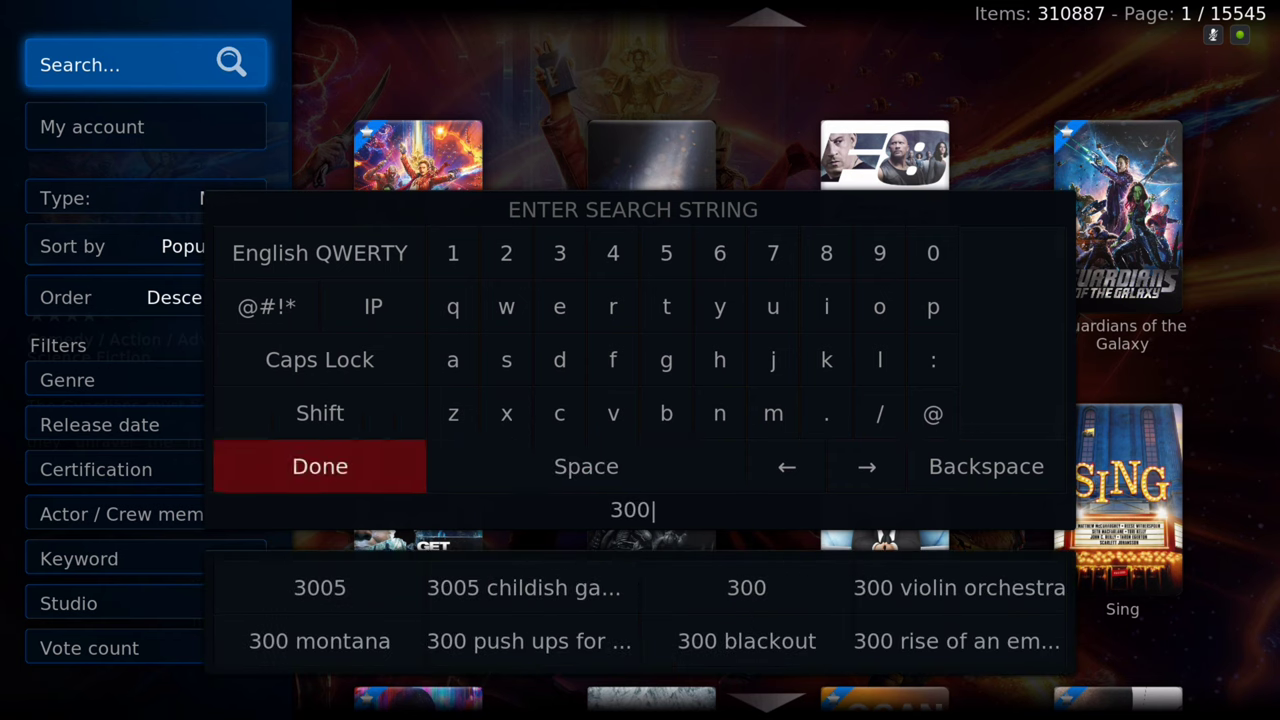
key("Return")
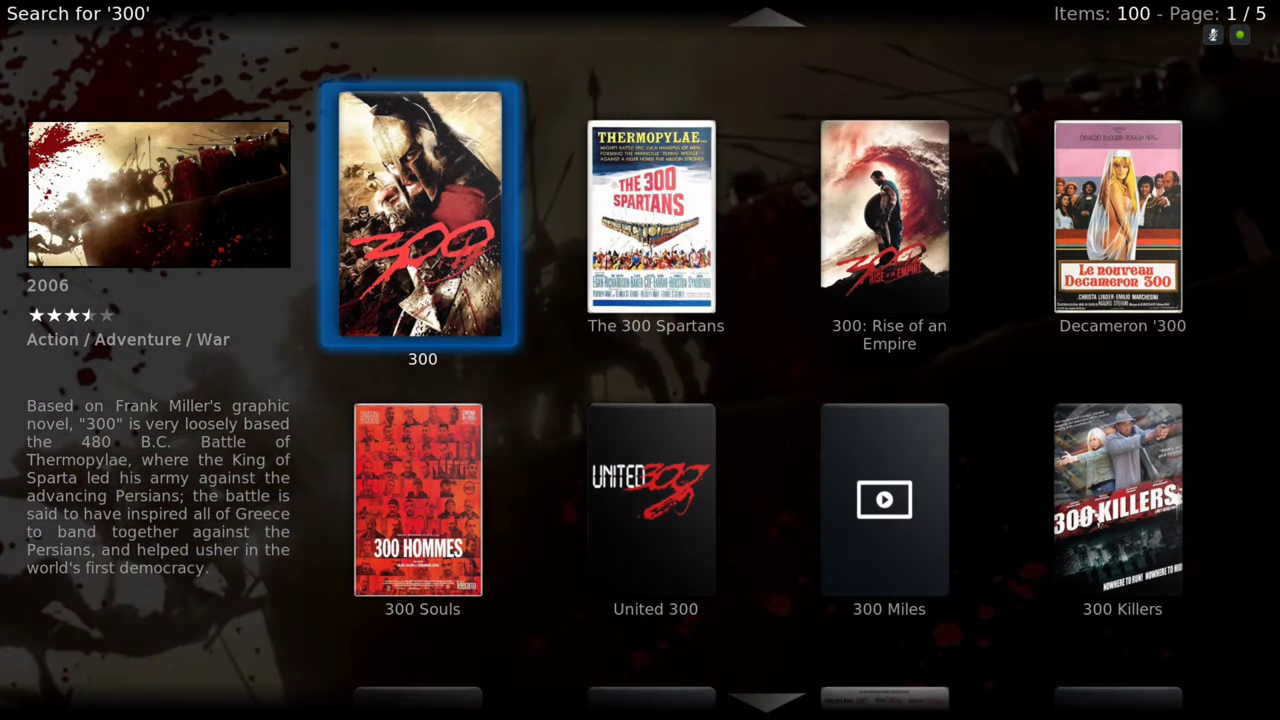
Open the details of the movie 300 and add the 2006 film from the 300 Collection to the library.
key("Return")
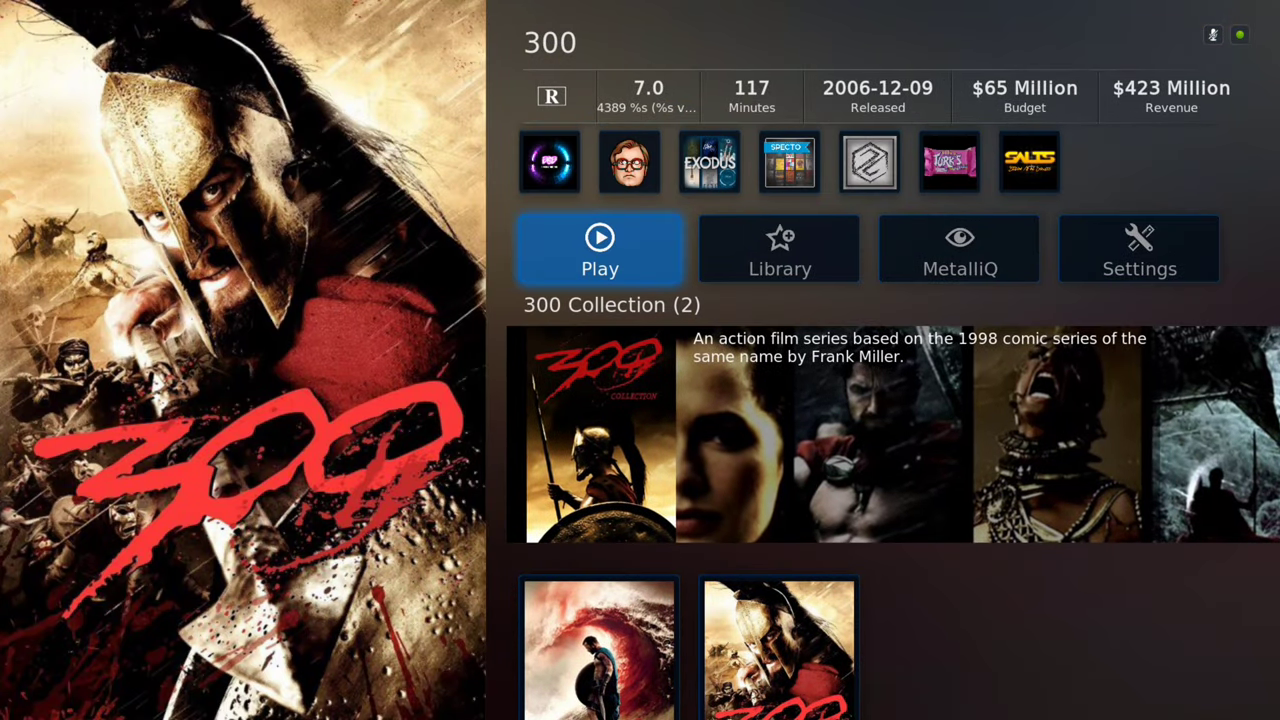
key("Down")
key("Right")
key("Left")
key("Right")
key("Return")
key("Down")
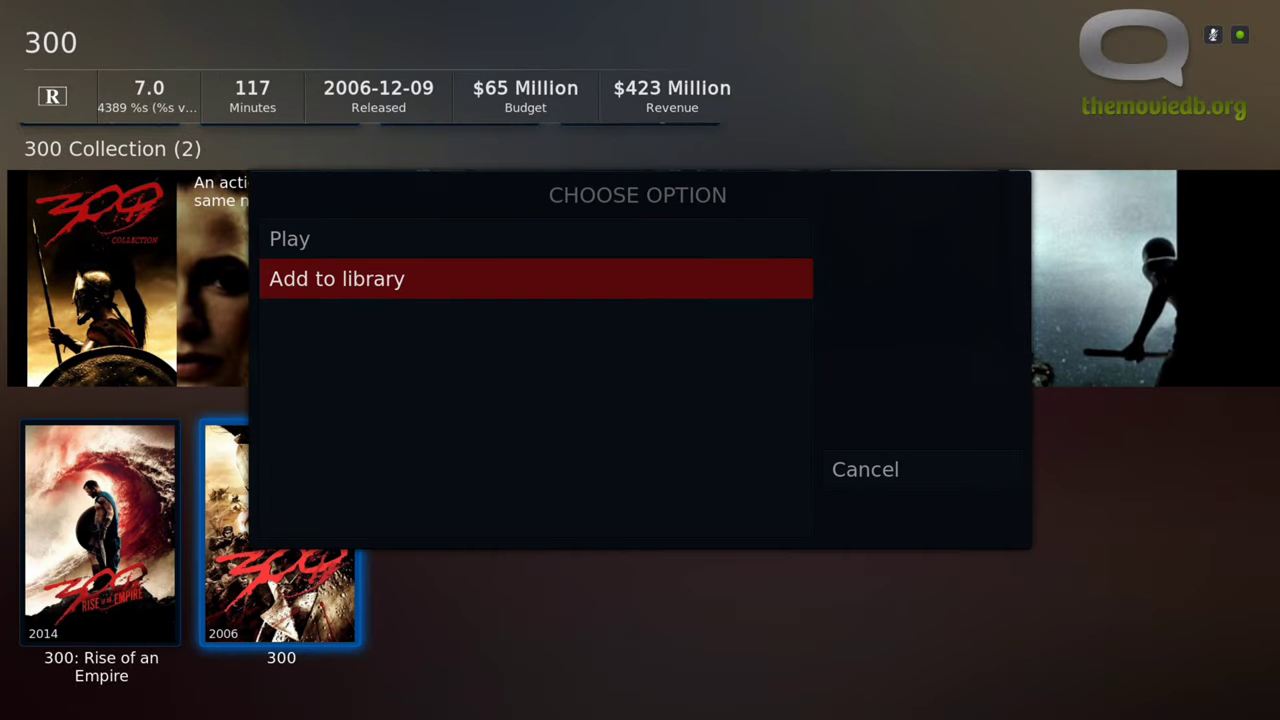
key("Return")
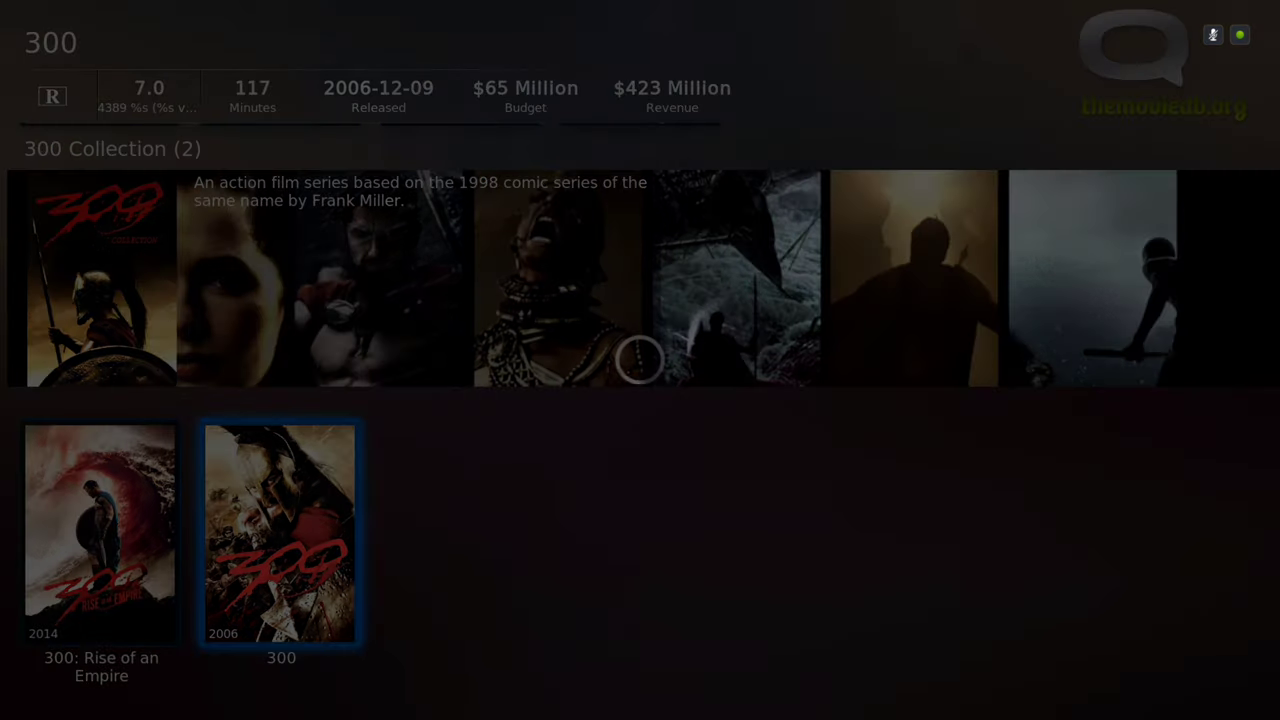
Add 300: Rise of an Empire from the 300 Collection to the library.
key("Left")
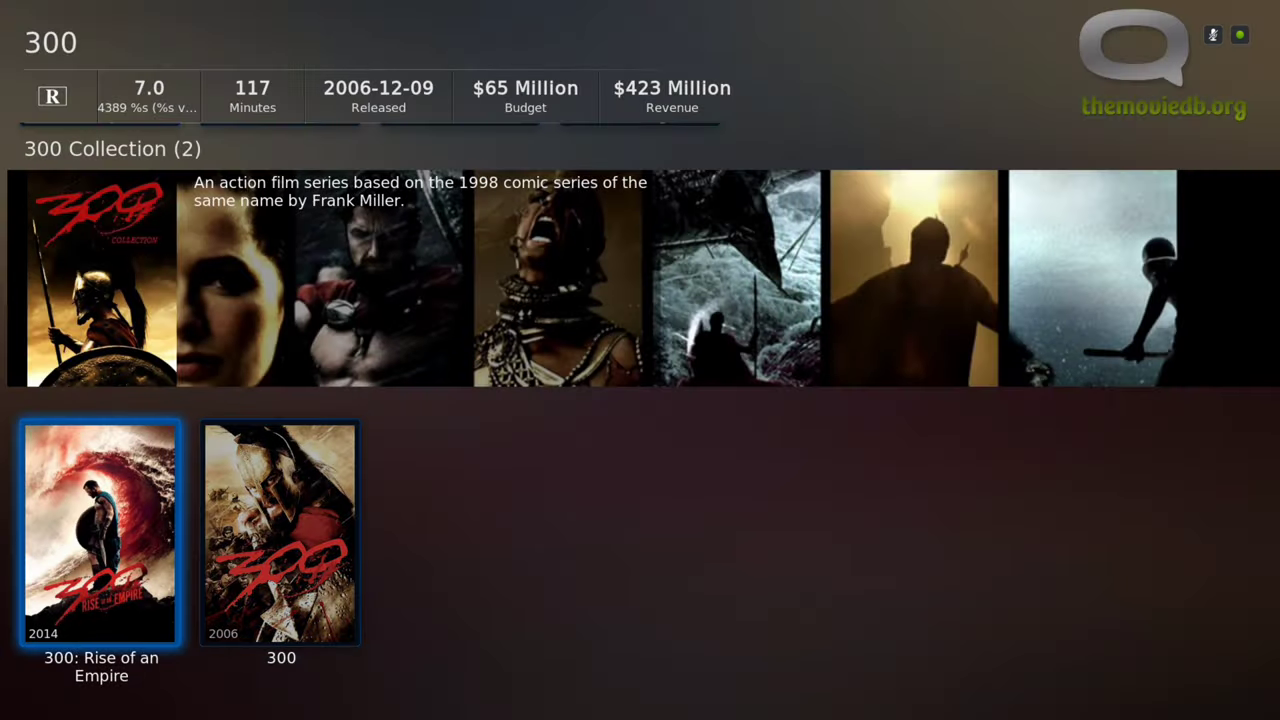
key("Return")
key("Down")
key("Return")
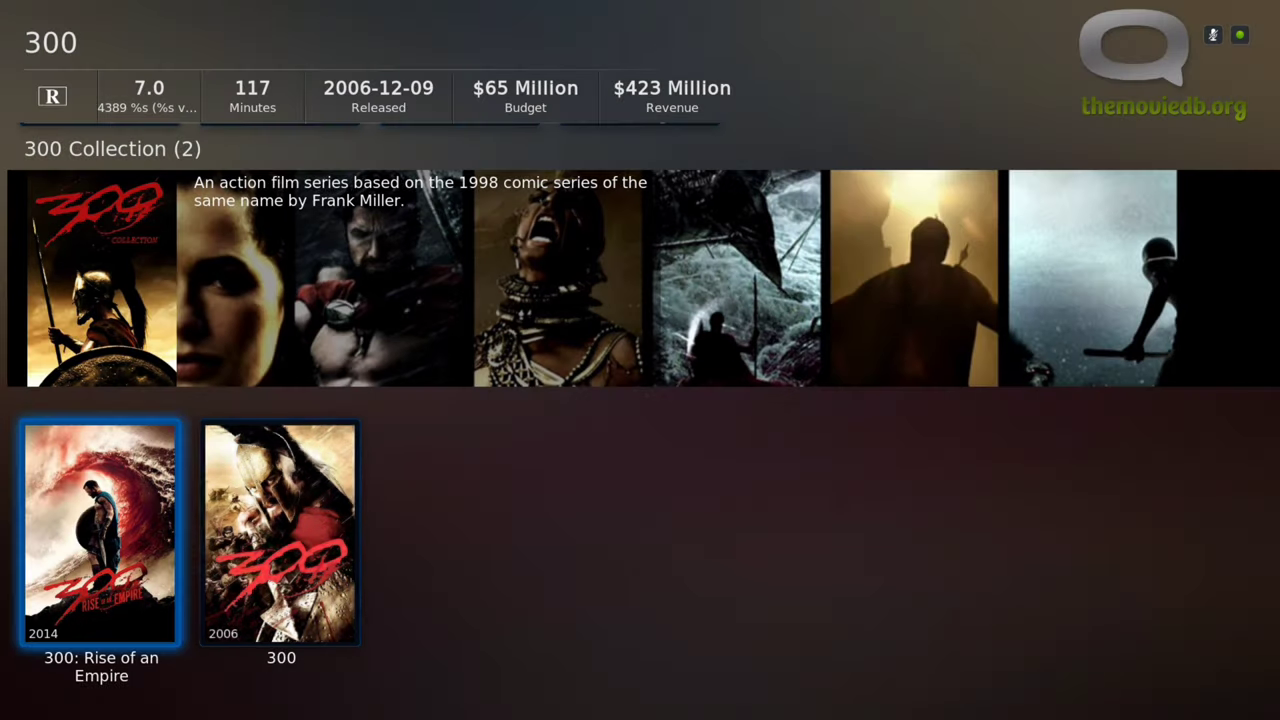
Return to the search results and switch the list's type to TV shows.
key("Escape")
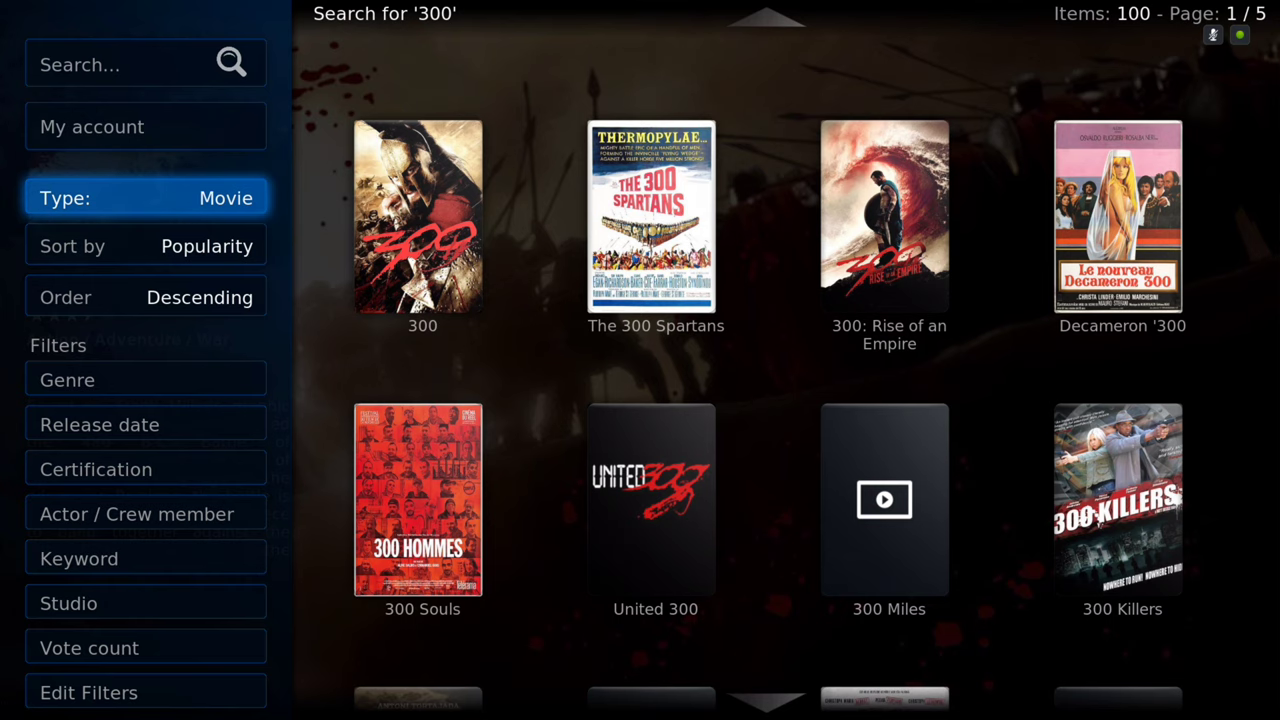
key("Return")
key("Right")
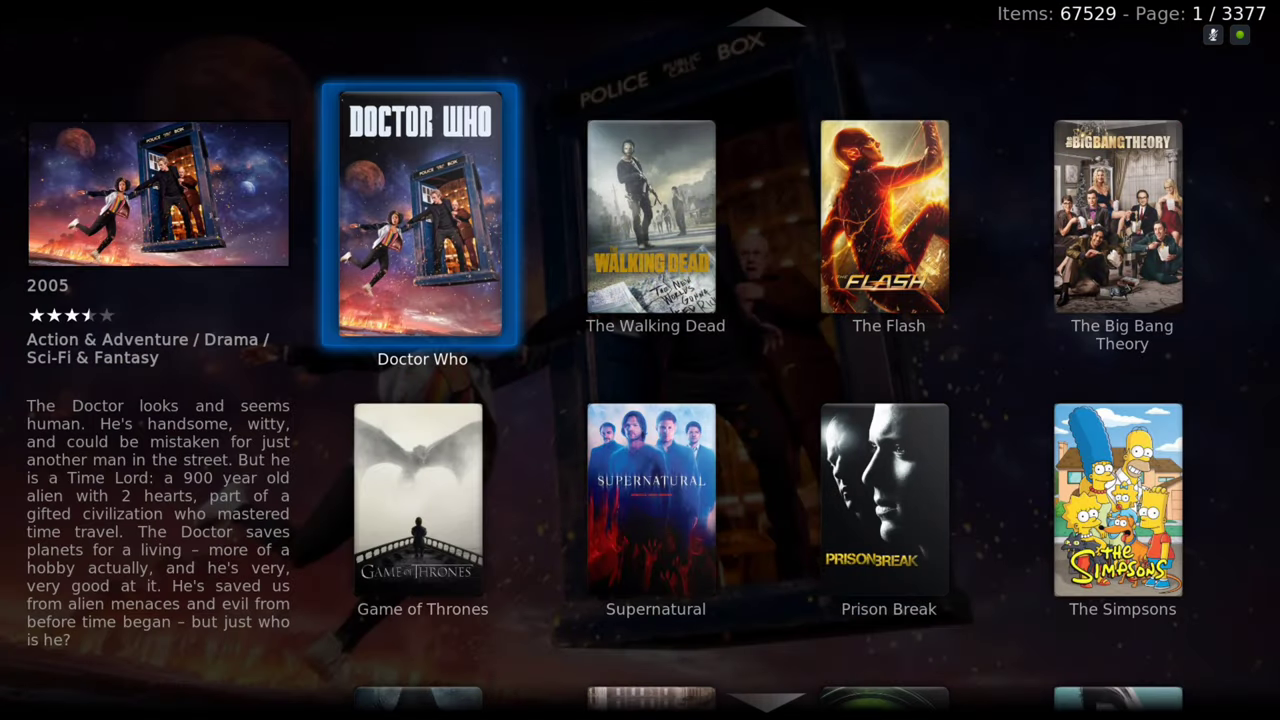
Browse the TV show list down to General Hospital and view its play and library options.
key("Right")
key("Down")
key("Down")
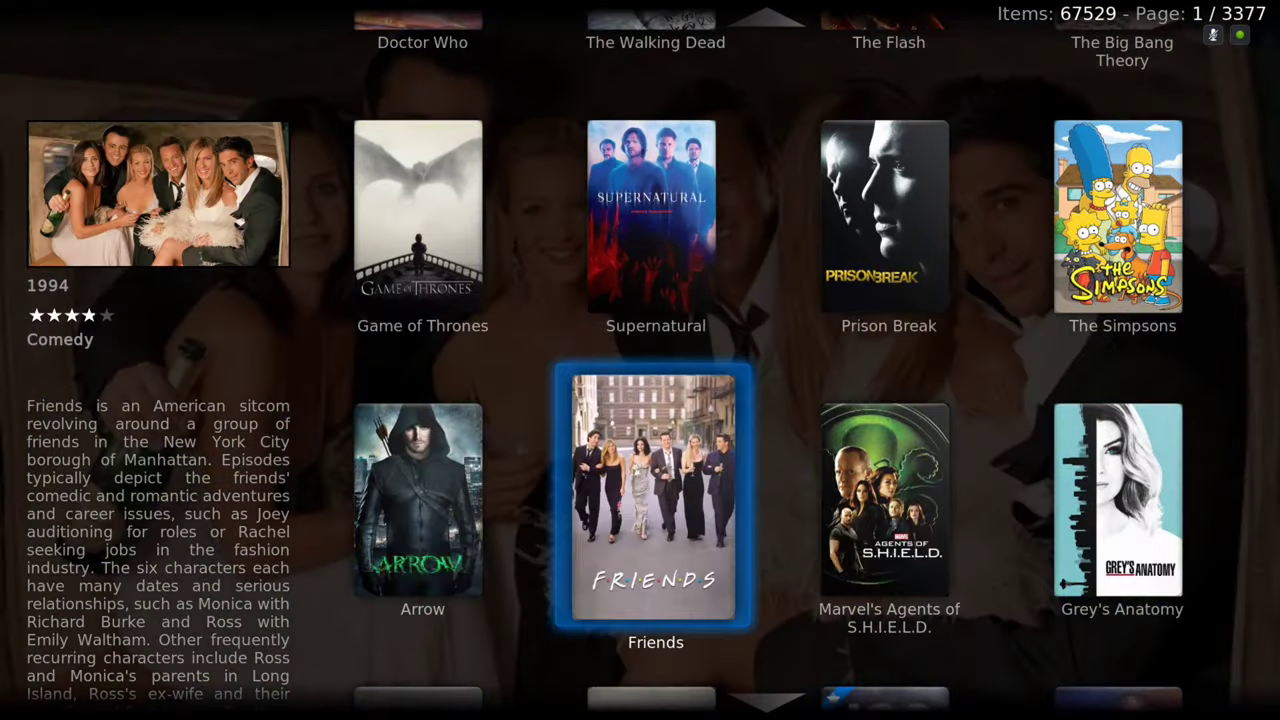
key("Down")
key("Right")
key("Left")
key("Left")
key("Return")
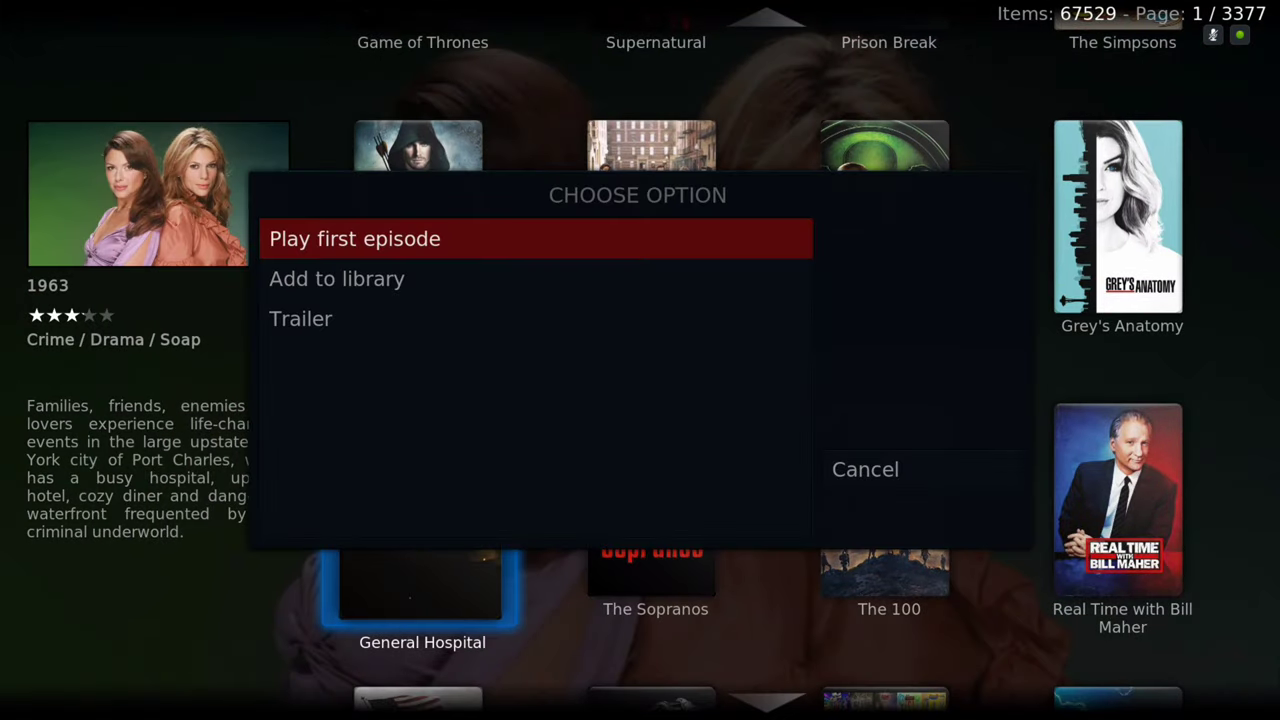
key("Down")
key("Up")
key("Escape")
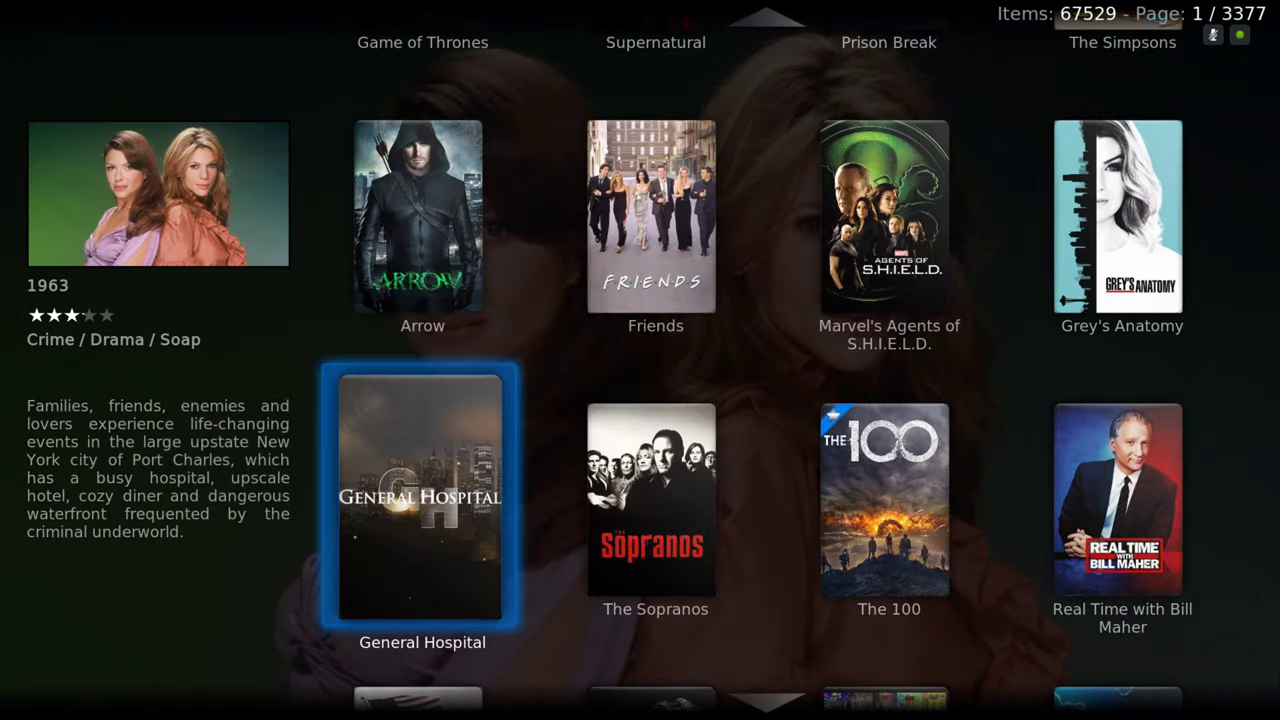
Open the options for The 100 in the TV show list.
key("Right")
key("Right")
key("Up")
key("Down")
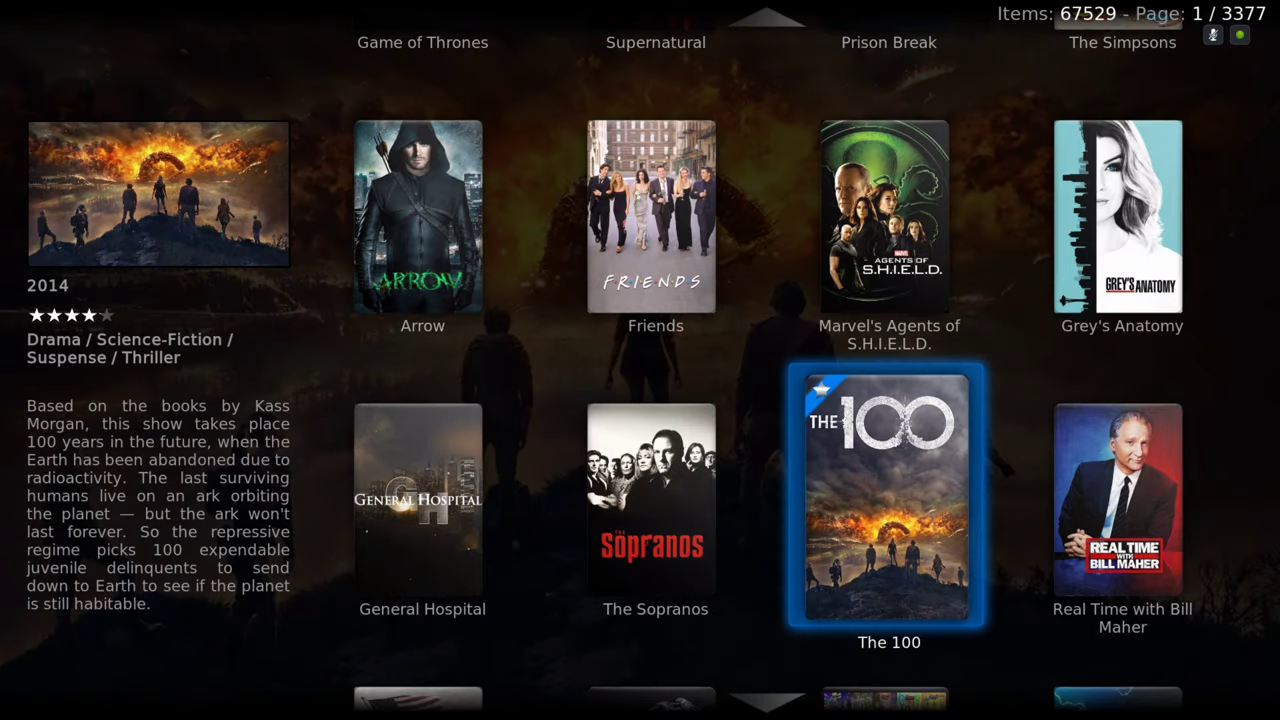
key("Return")
key("Down")
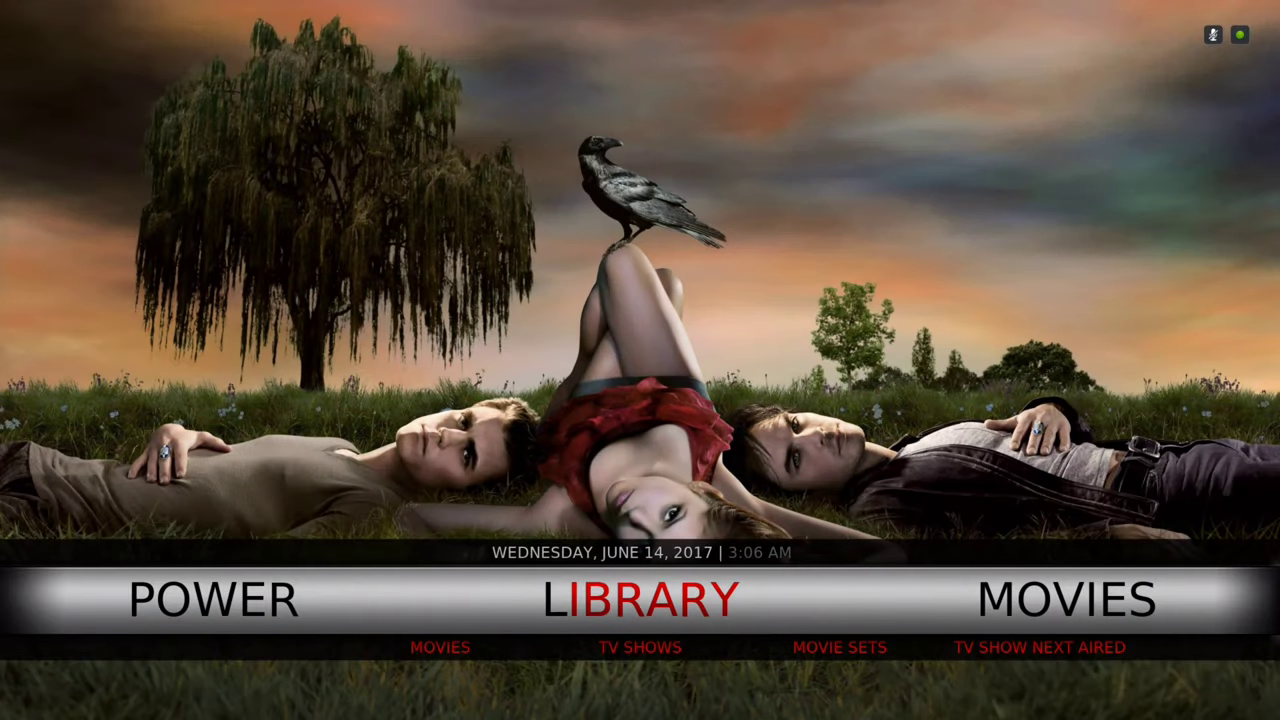
Open the movie sets of the library from the home screen.
key("Down")
key("Left")
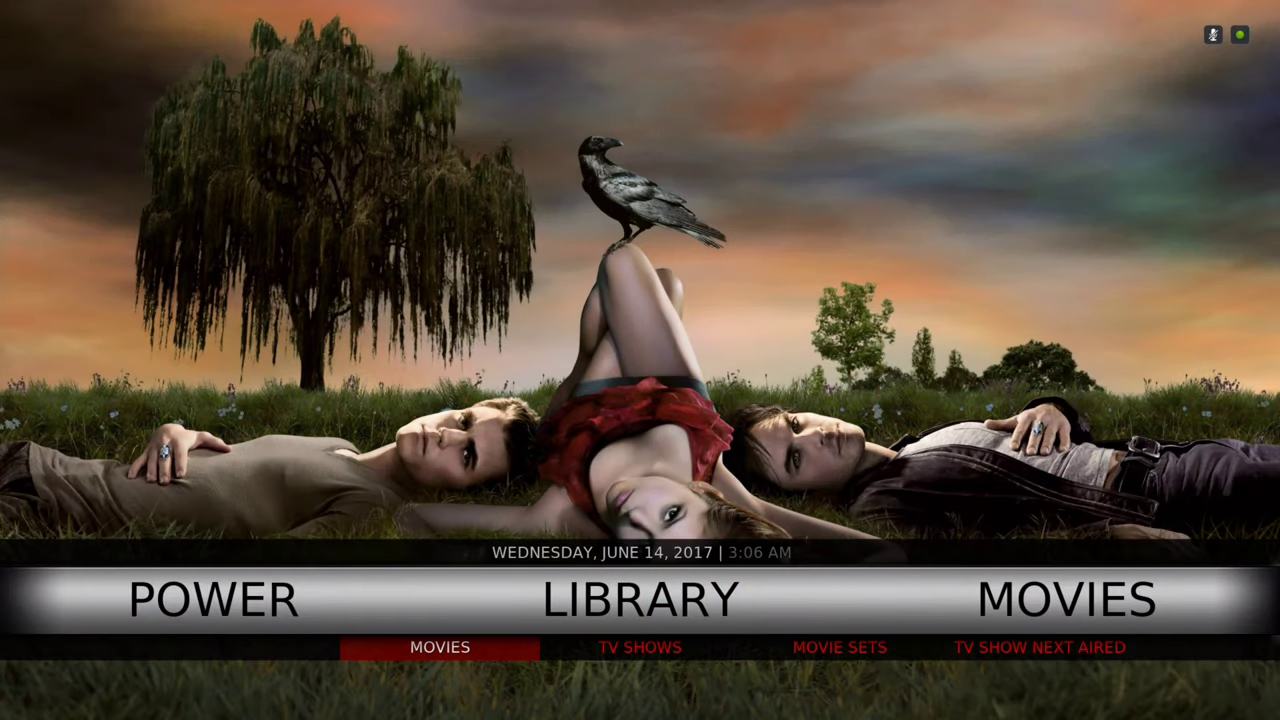
key("Right")
key("Right")
key("Right")
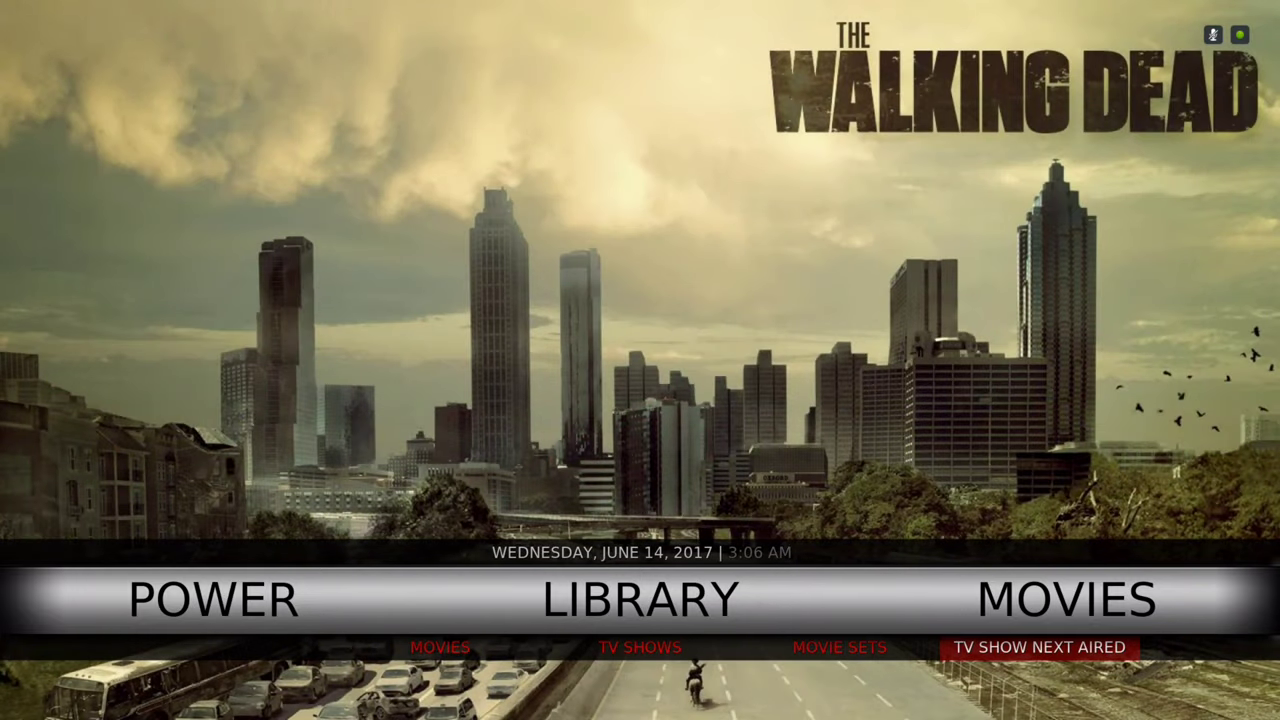
key("Left")
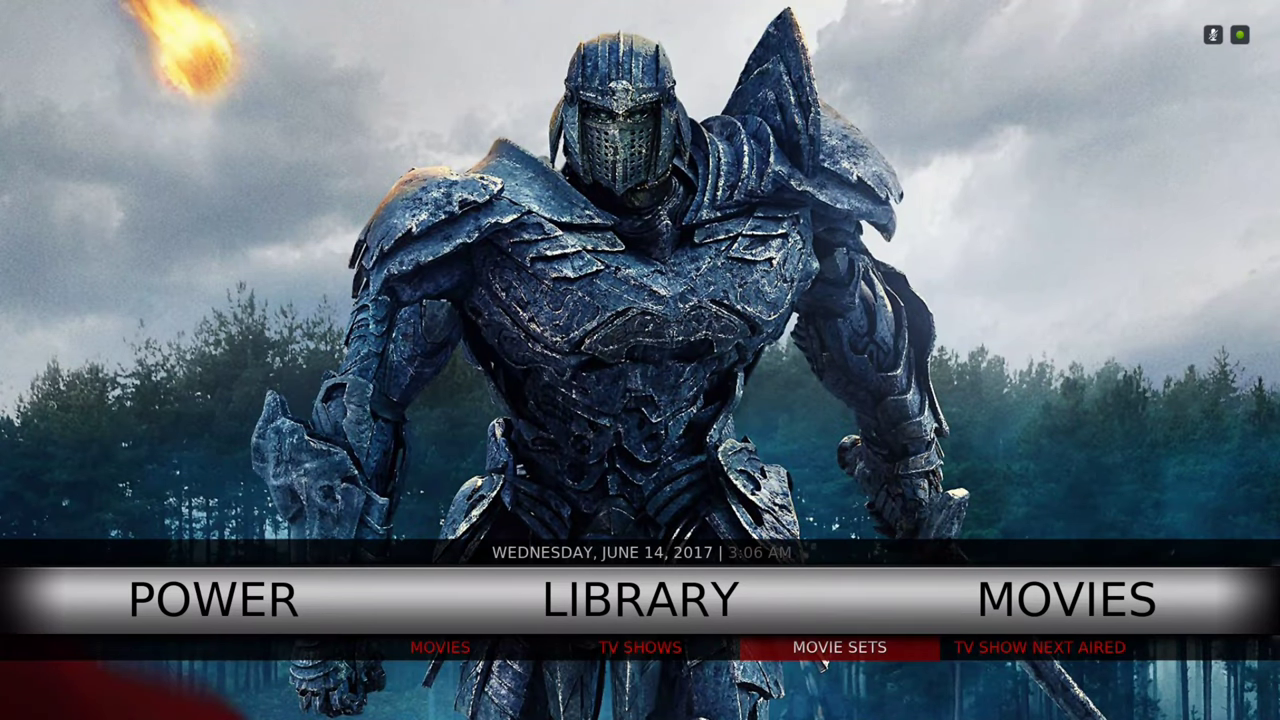
key("Return")
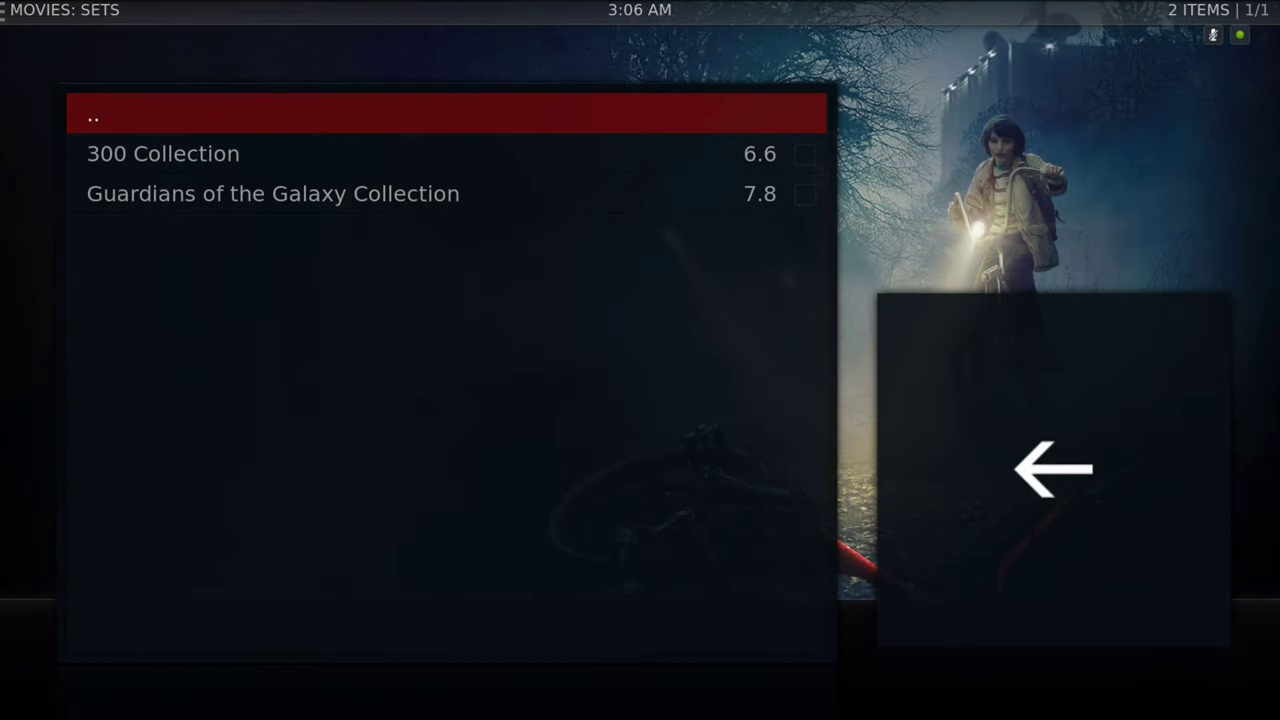
Open the 300 Collection and look through its movies, 300 and 300: Rise of an Empire.
key("Down")
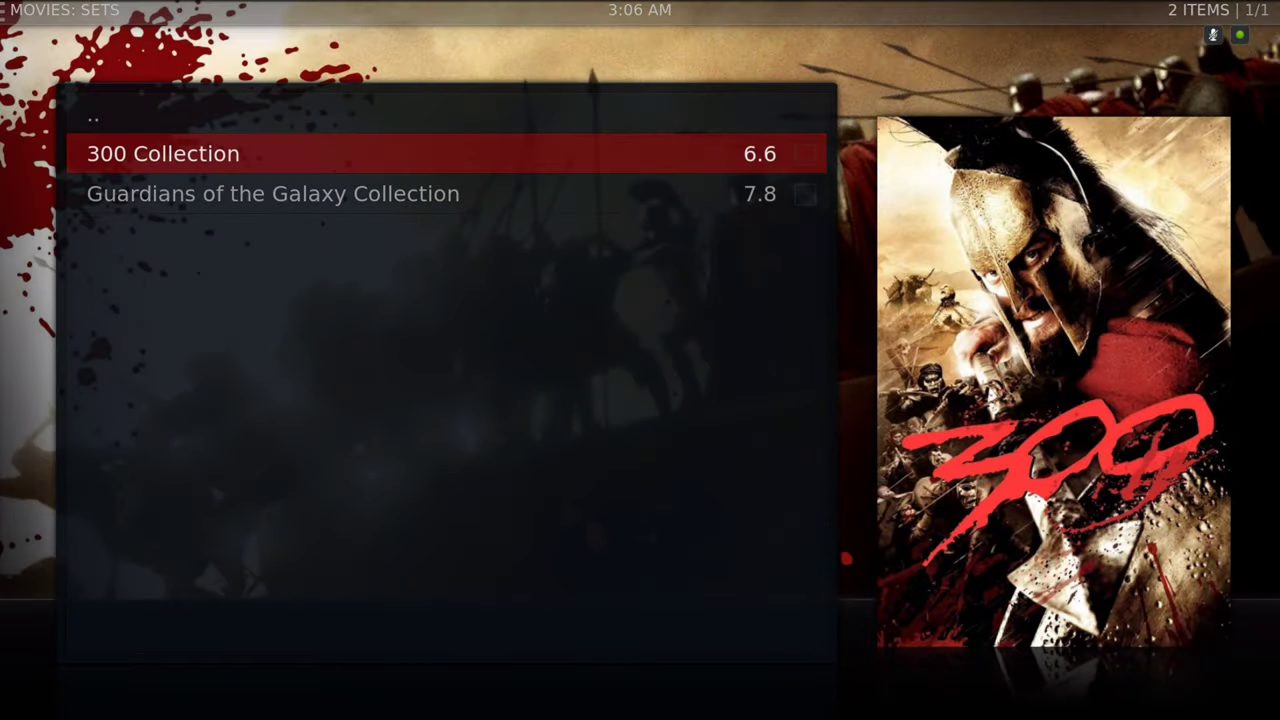
key("Return")
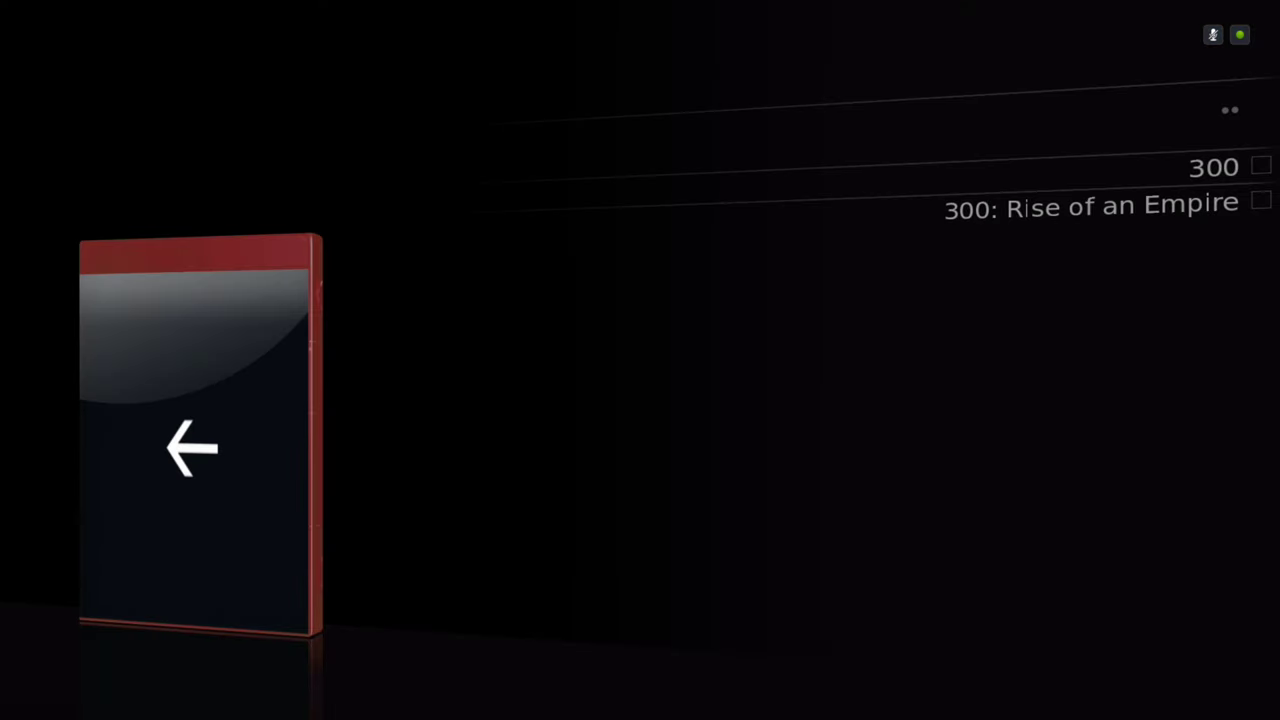
key("Down")
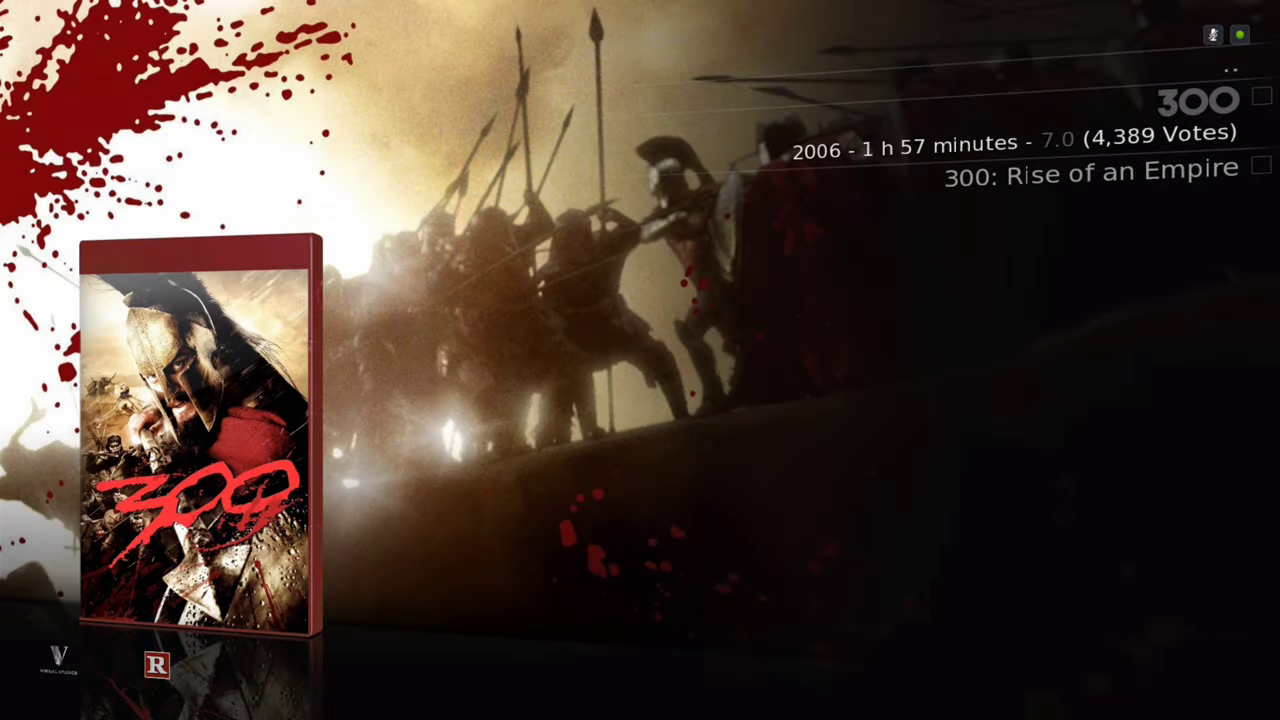
key("Down")
key("Up")
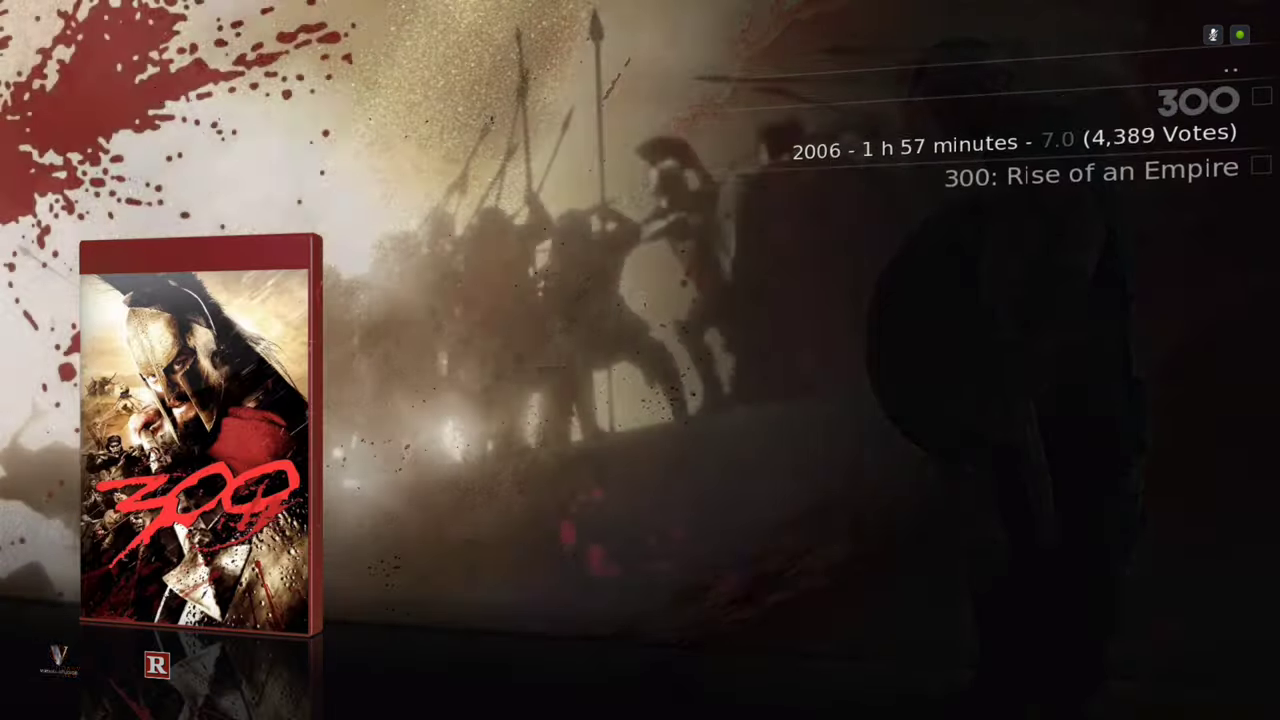
key("Down")
key("Up")
key("Down")
key("Up")
key("Down")
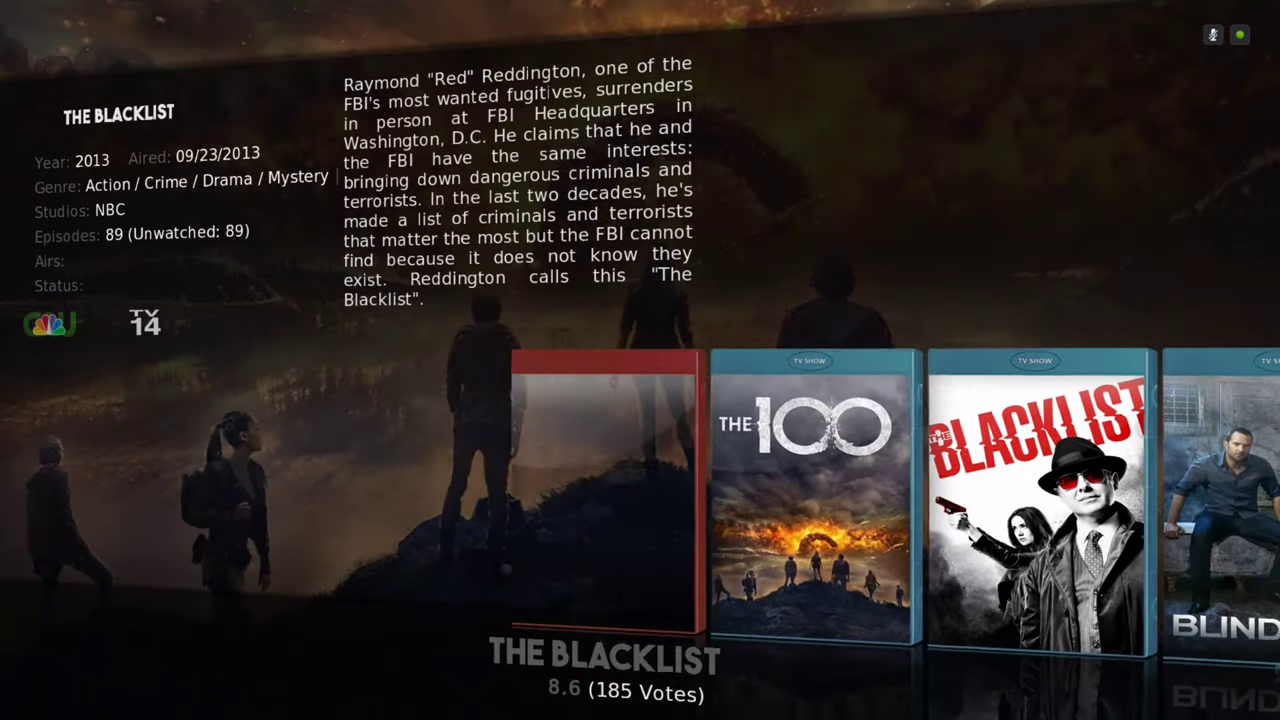
Open the management options of The Flash (2014) in the library's TV shows.
key("Right")
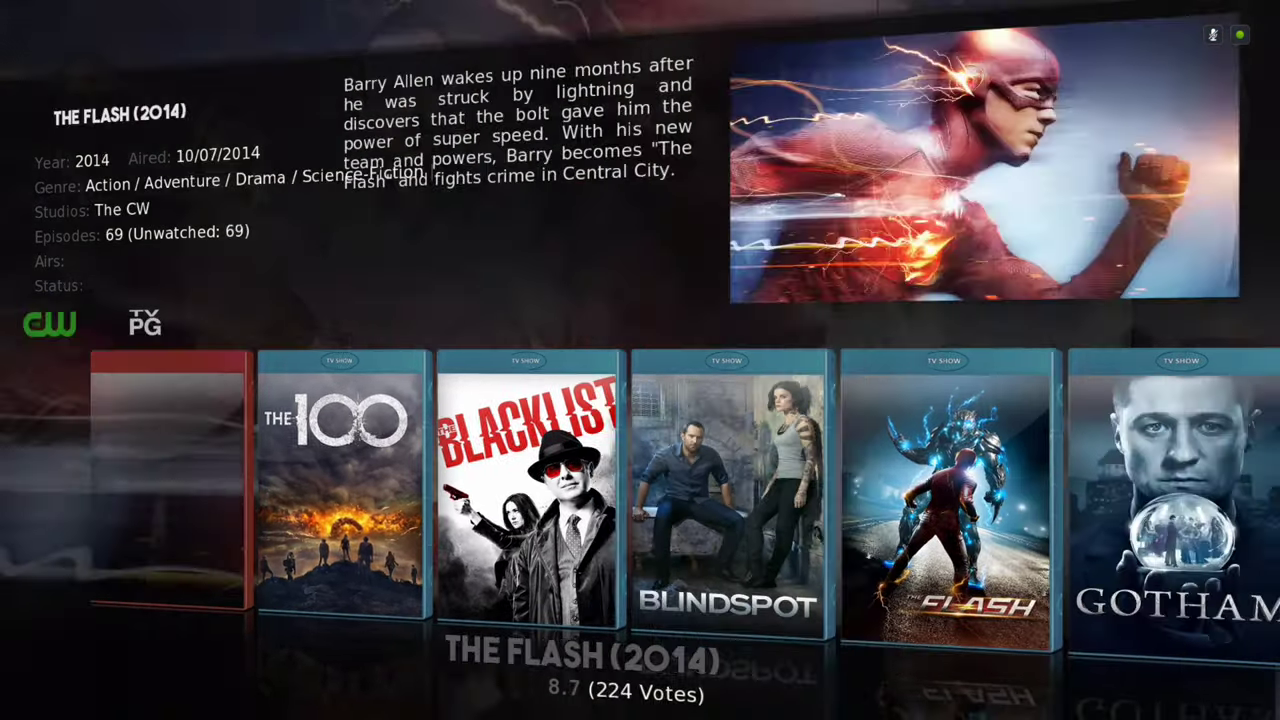
key("c")
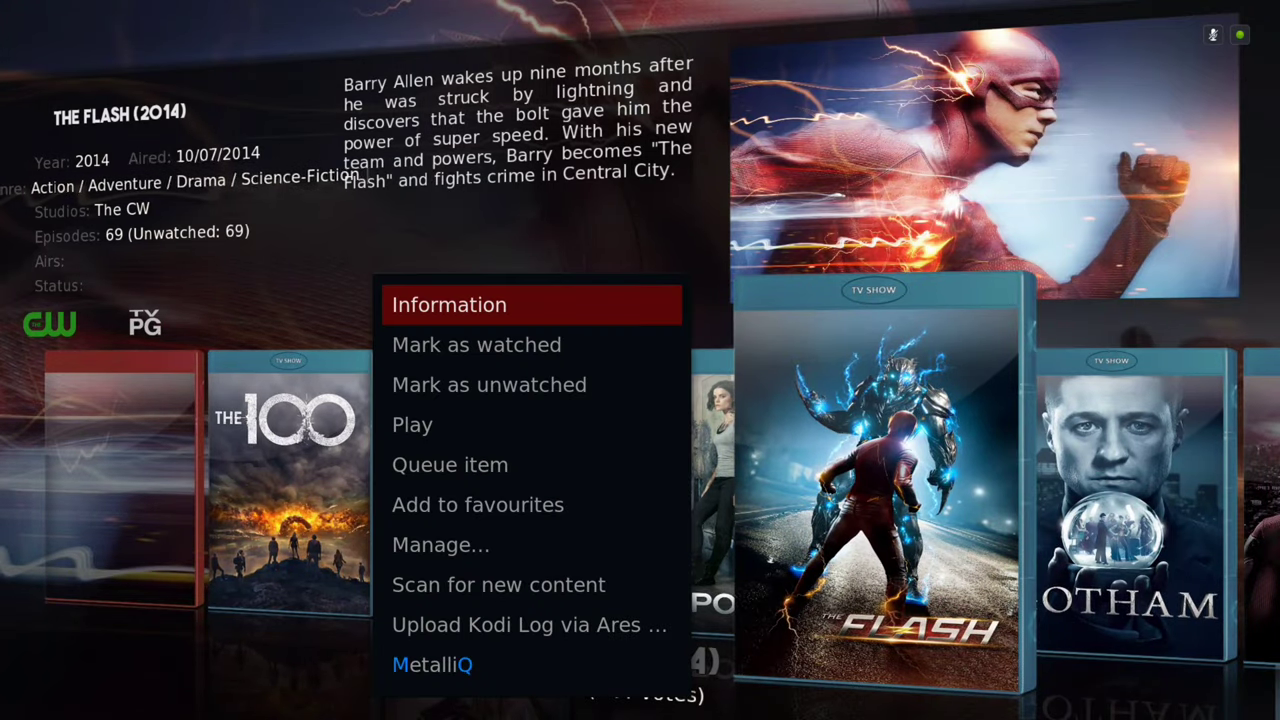
key("Down")
key("Down")
key("Down")
key("Down")
key("Down")
key("Down")
key("Return")
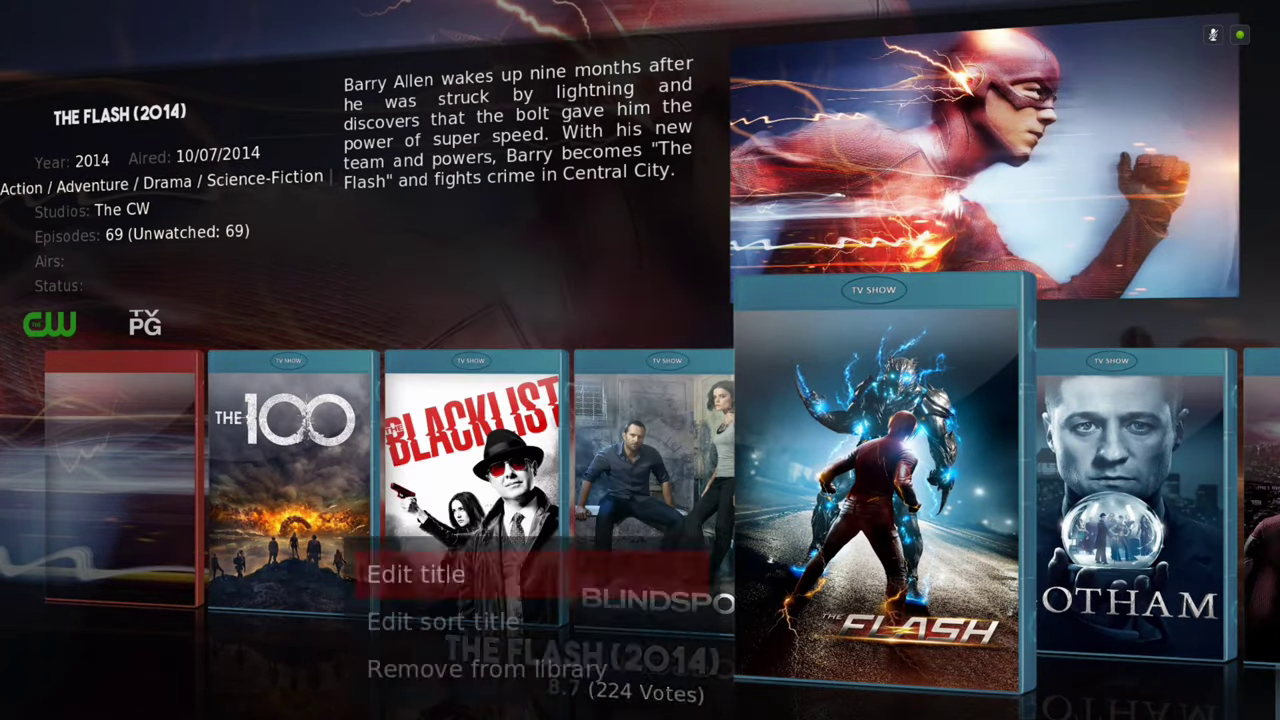
Remove The Flash (2014) from the library and delete its files.
key("Down")
key("Down")
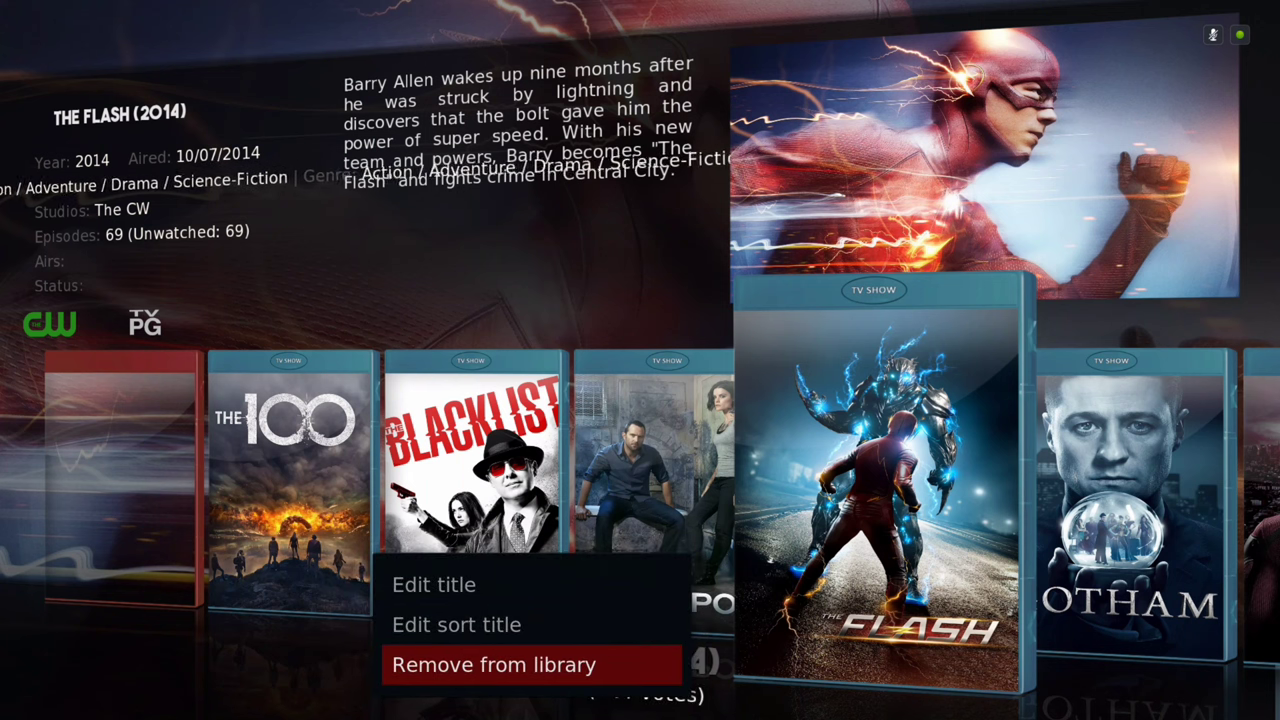
key("Return")
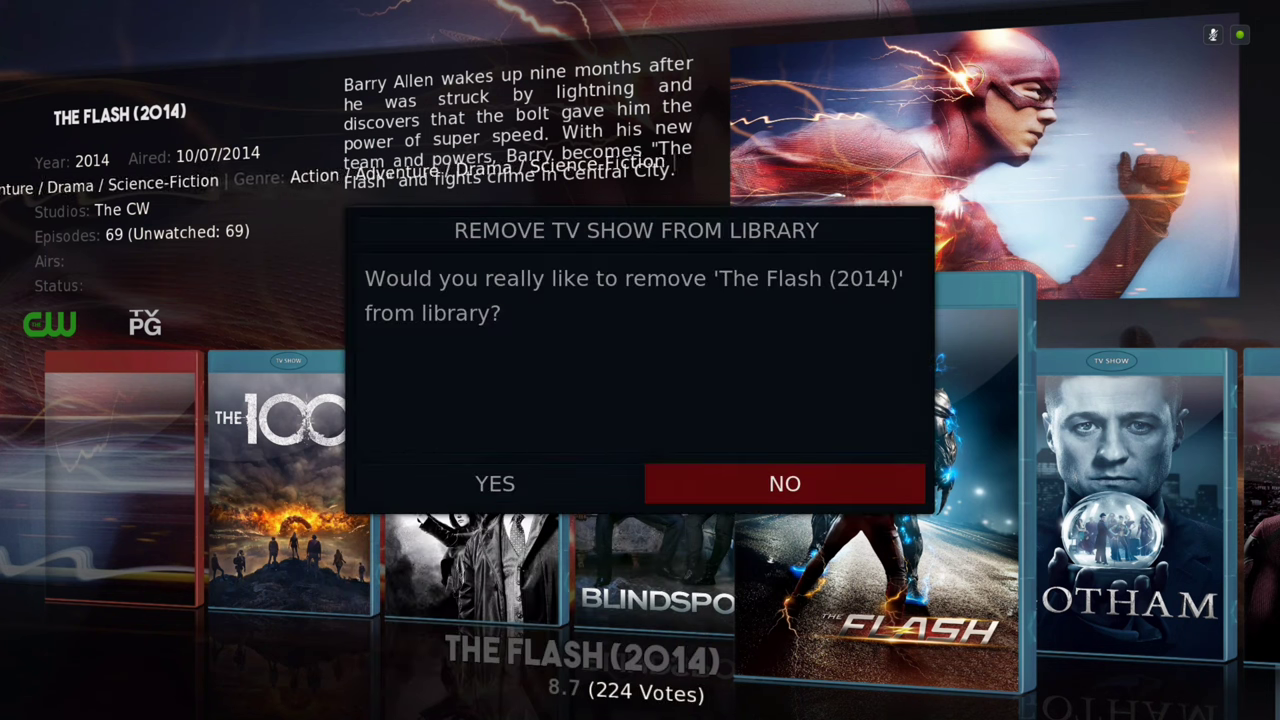
key("Left")
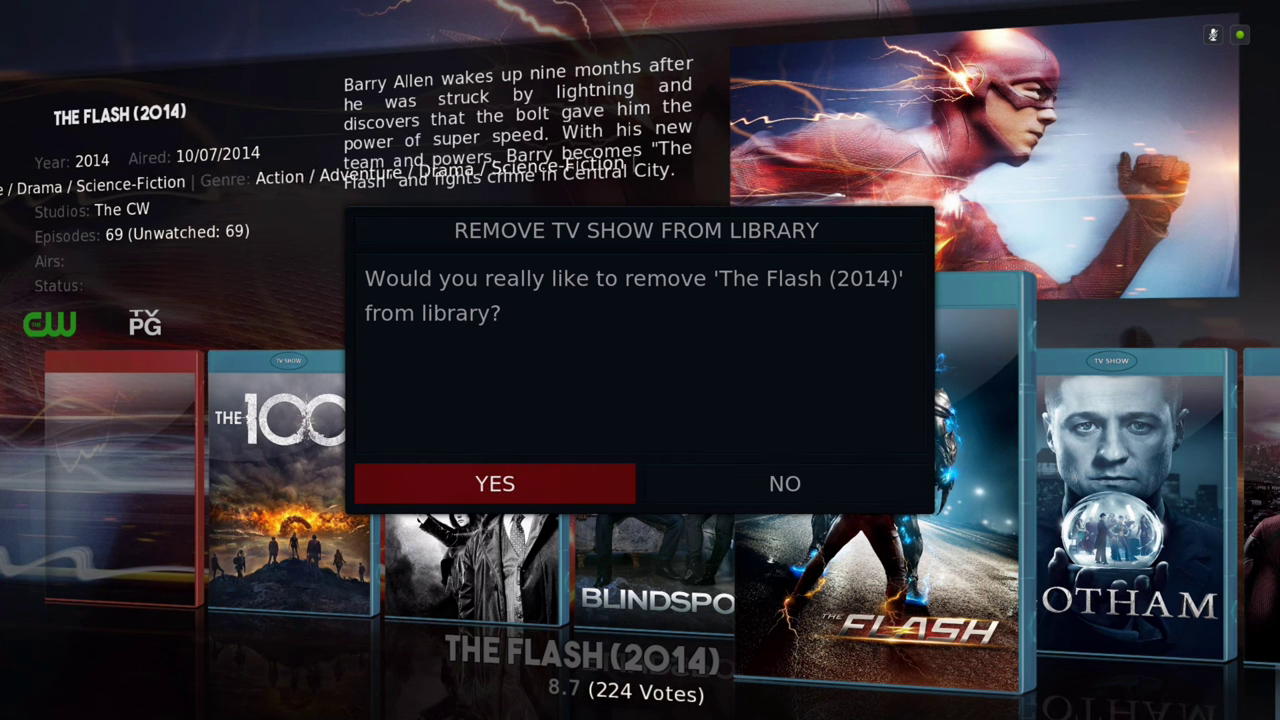
key("Return")
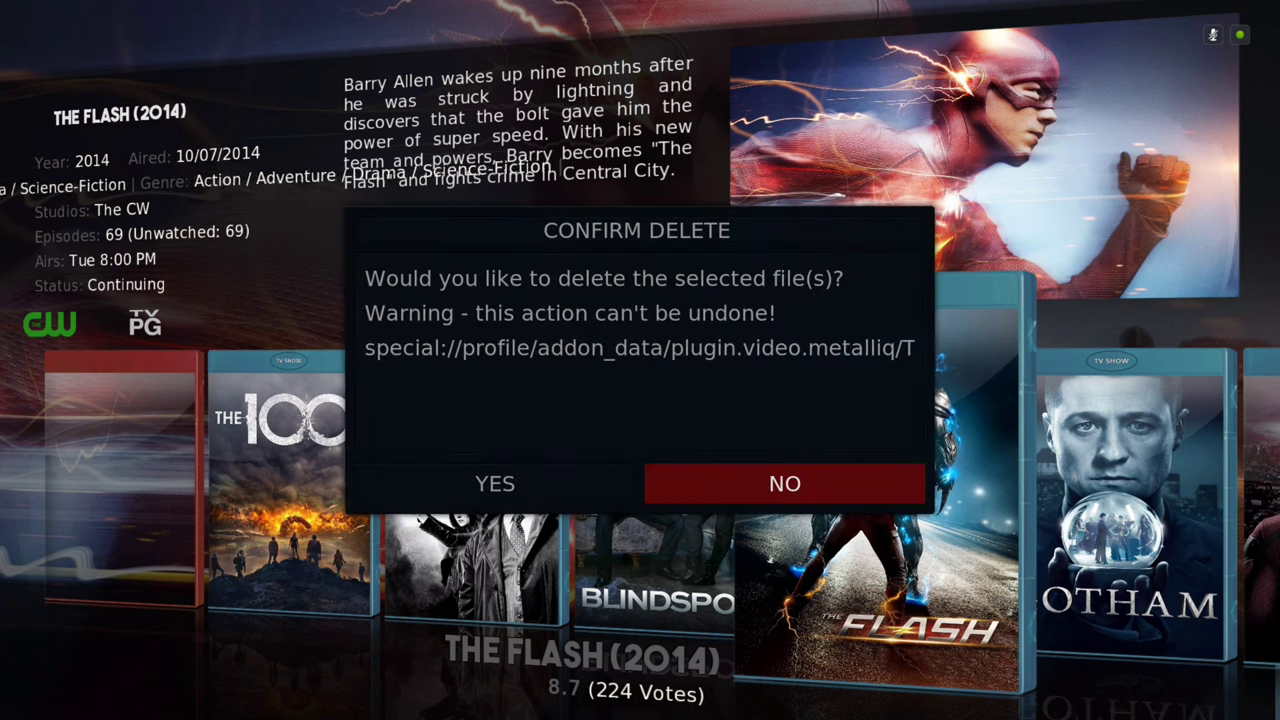
key("Left")
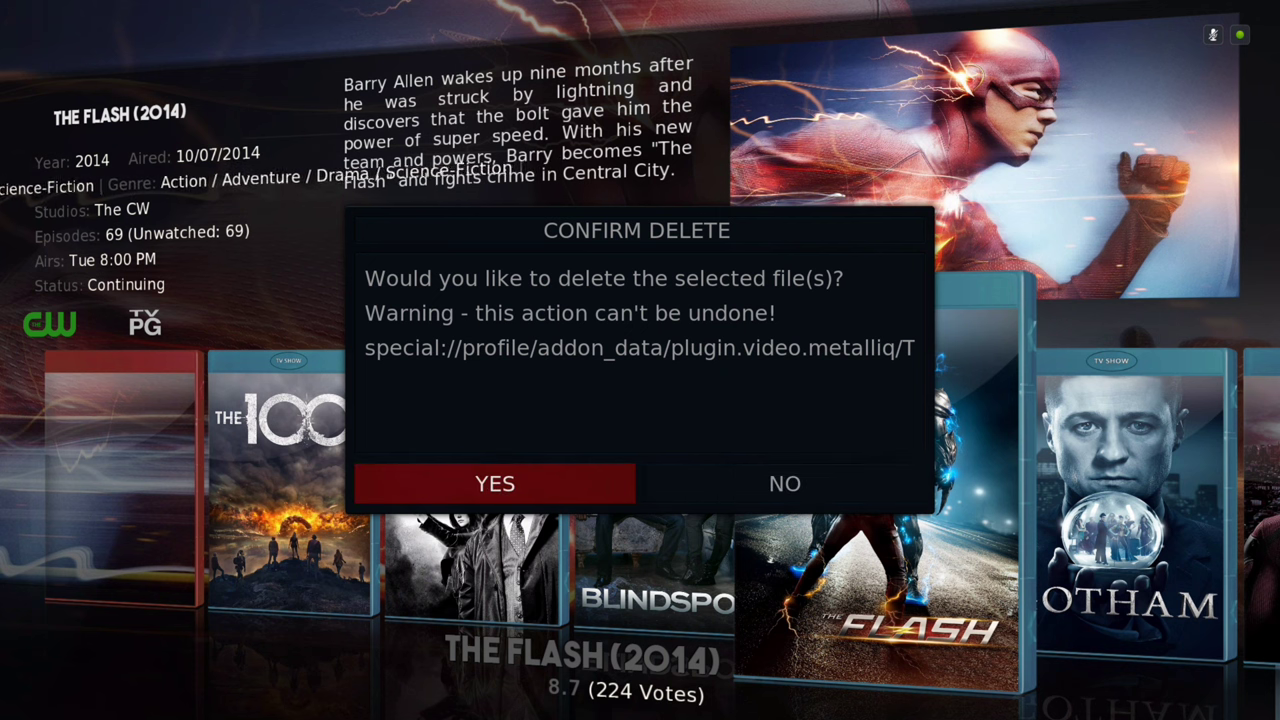
key("Return")
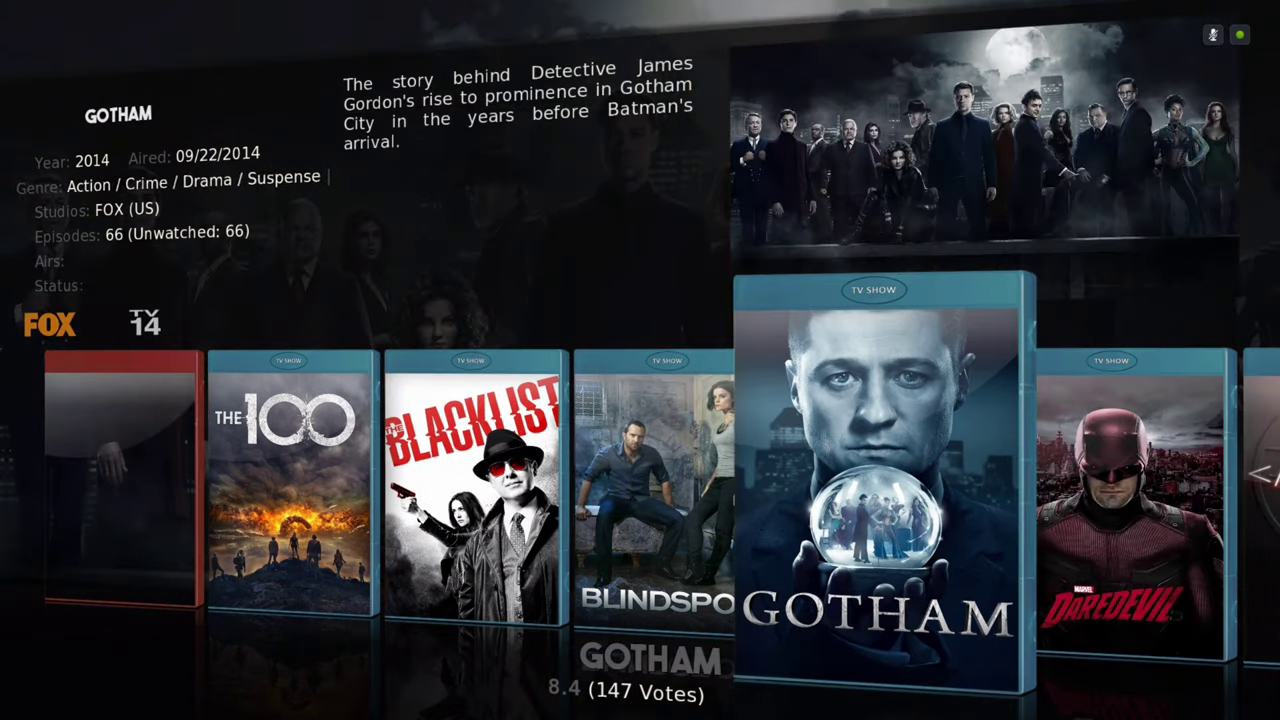
Look through the library's TV shows around Blindspot, Gotham and Daredevil.
key("Left")
key("Right")
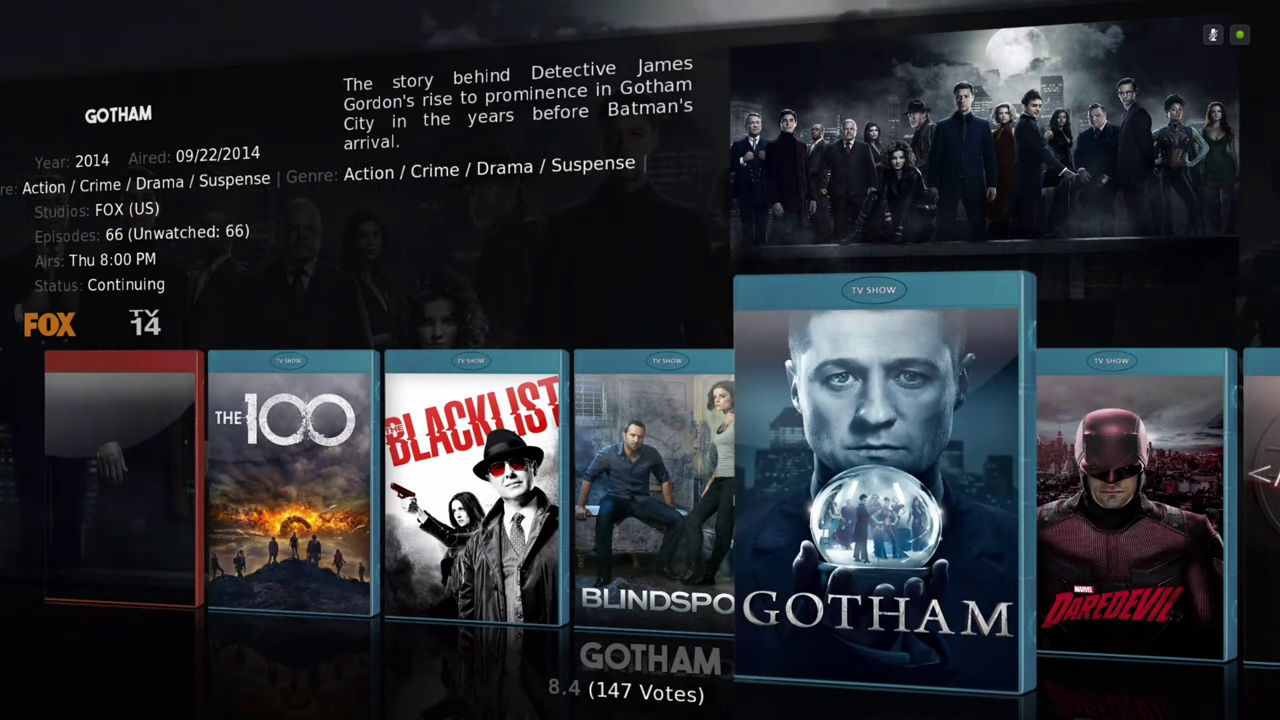
key("Left")
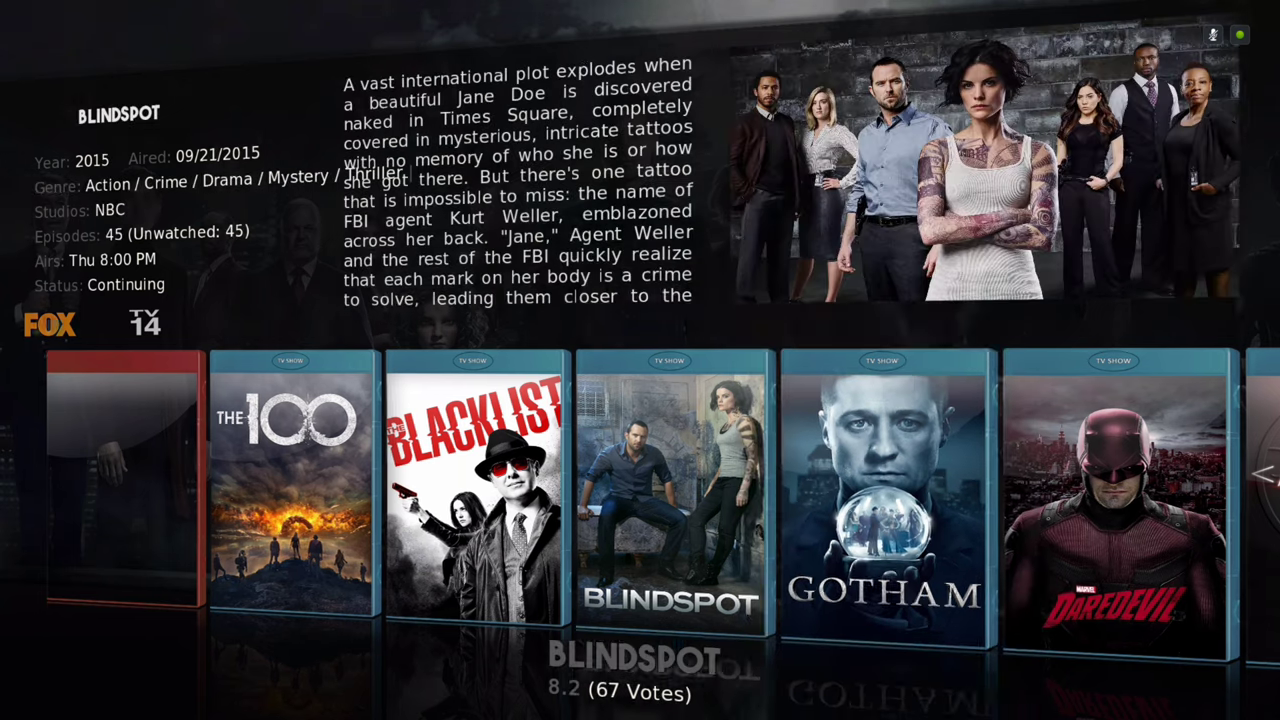
key("Right")
key("Right")
key("Right")
key("Left")
key("Left")
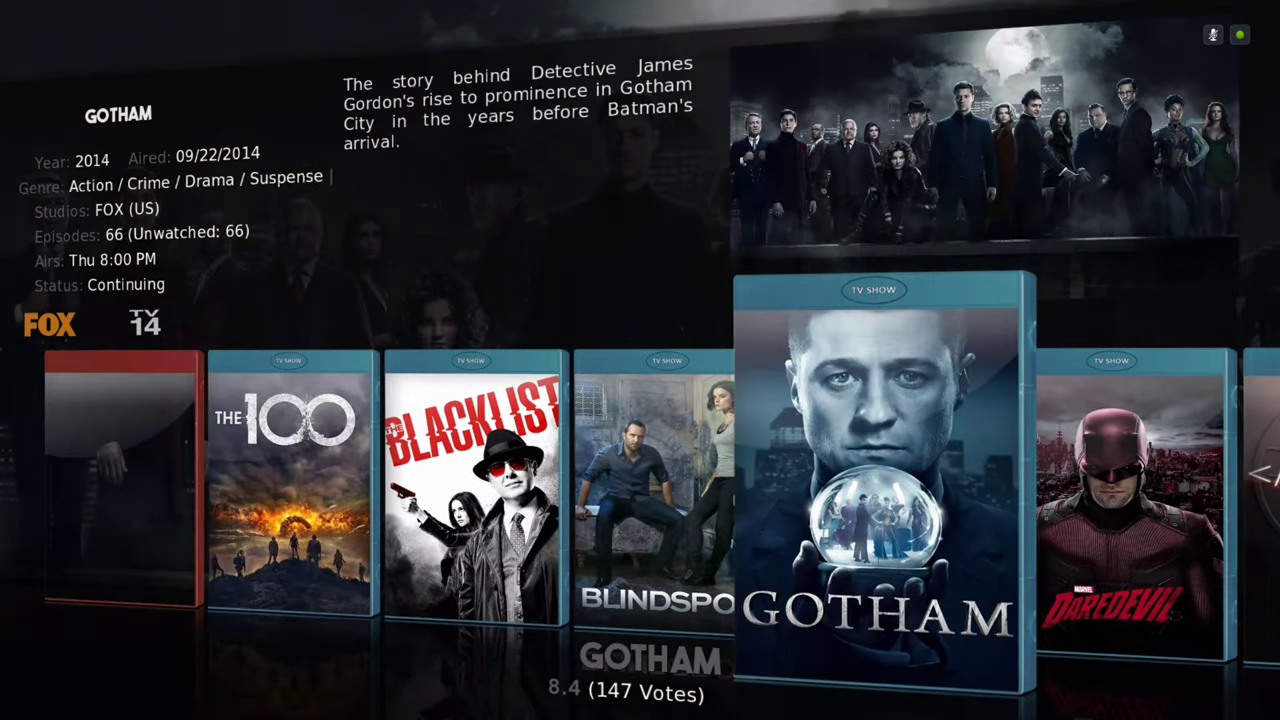
Return to the home screen, open the library's movies and browse down to Ghost in the Shell.
key("Escape")
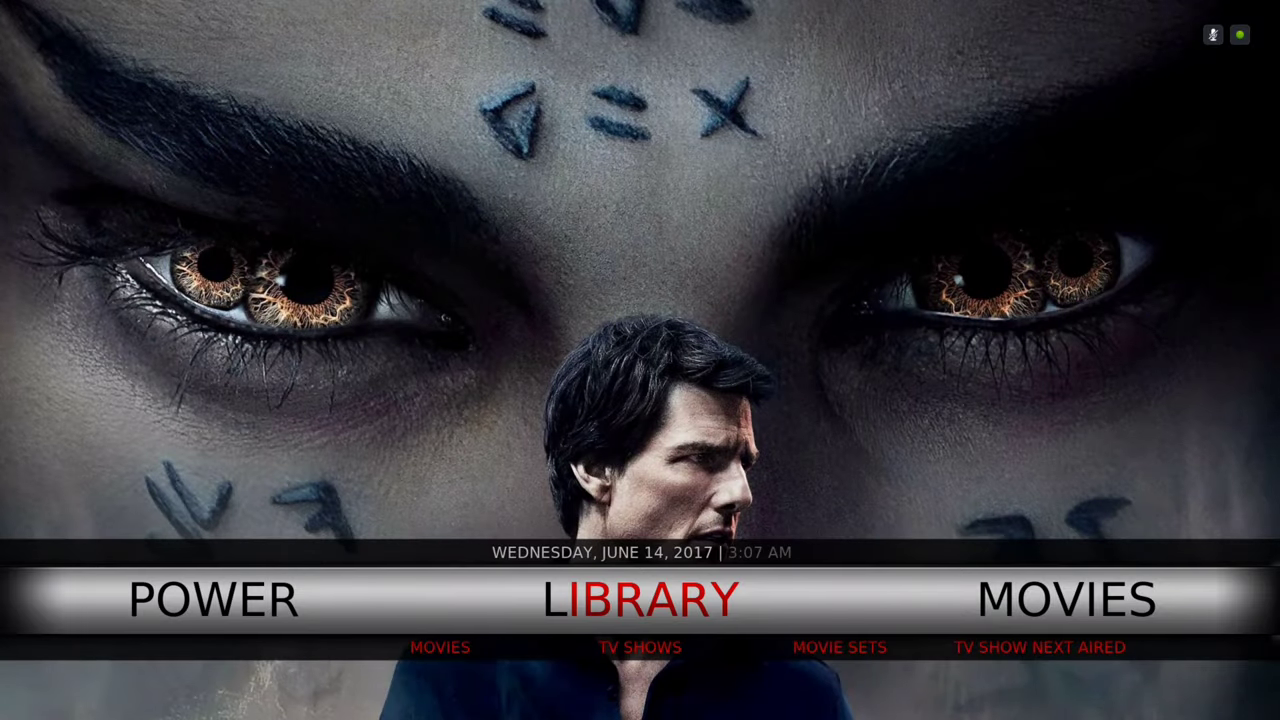
key("Down")
key("Left")
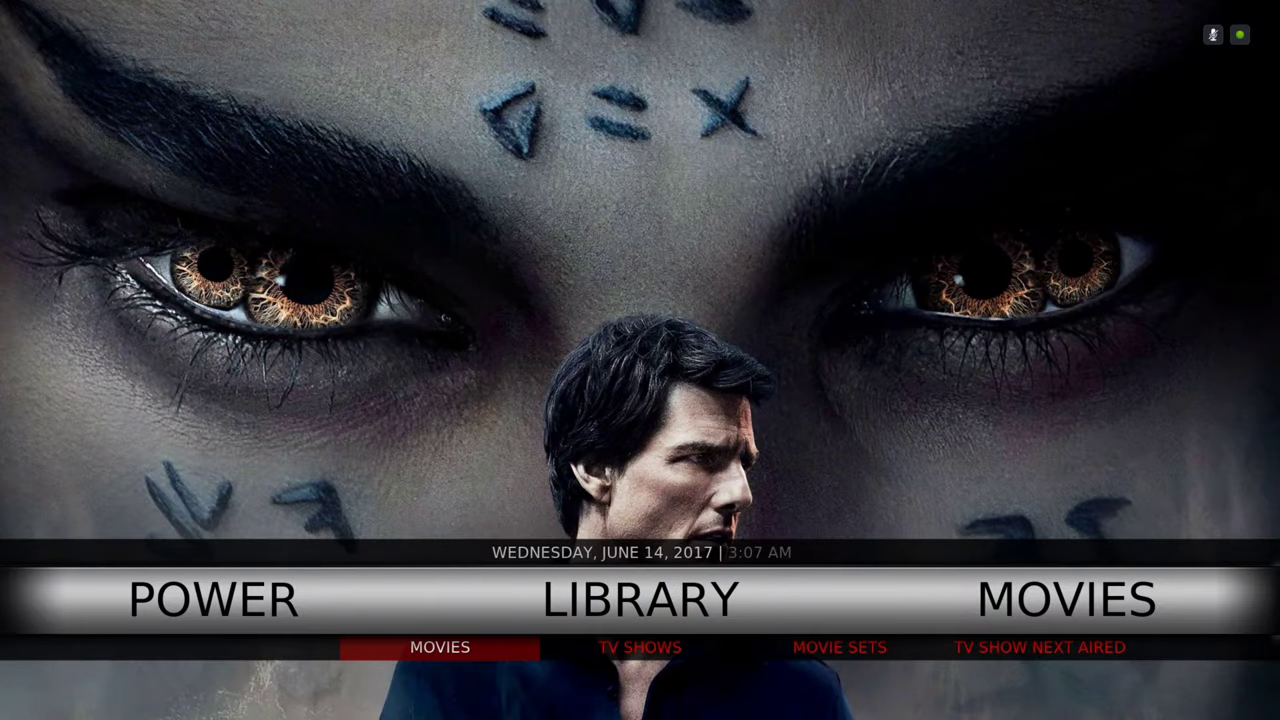
key("Return")
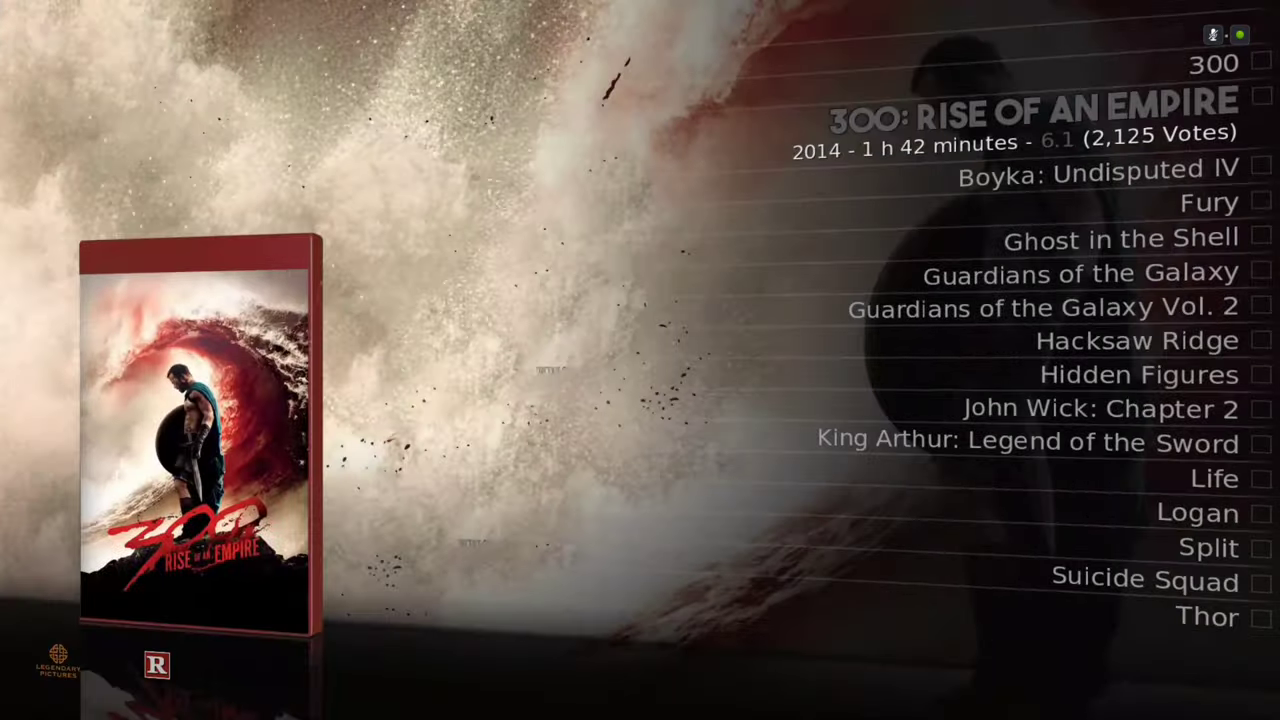
key("Down")
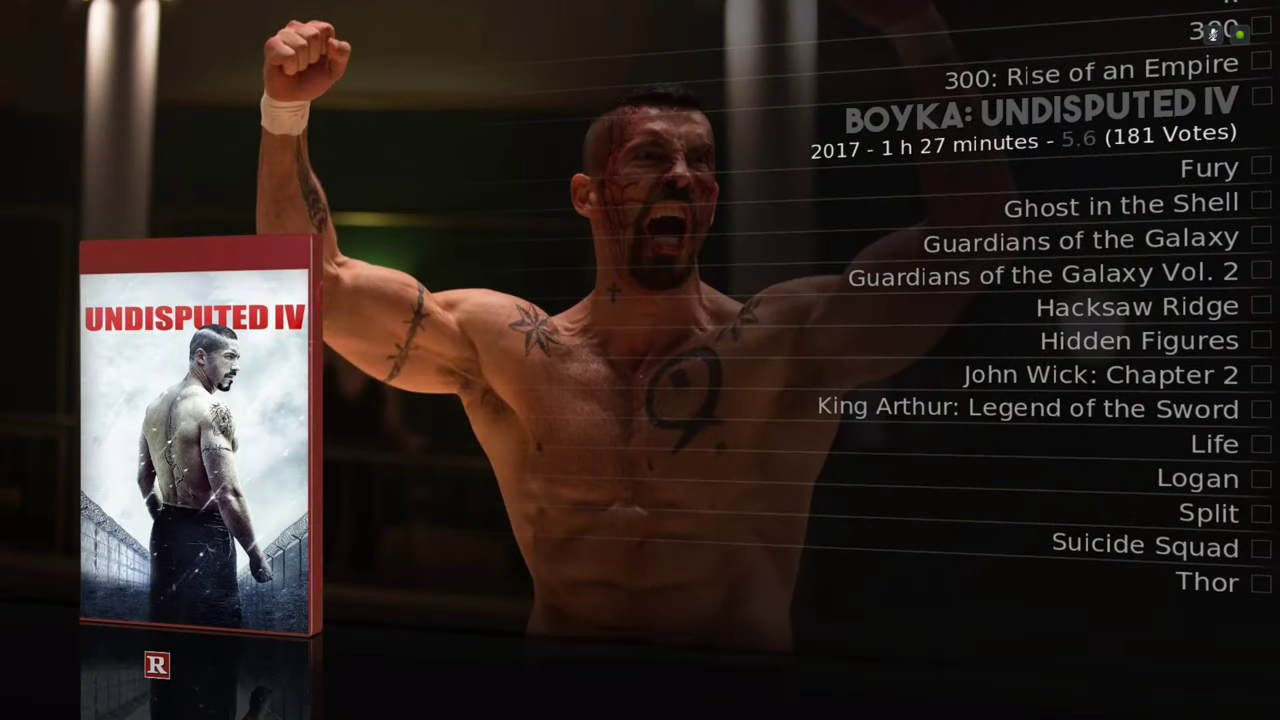
key("Down")
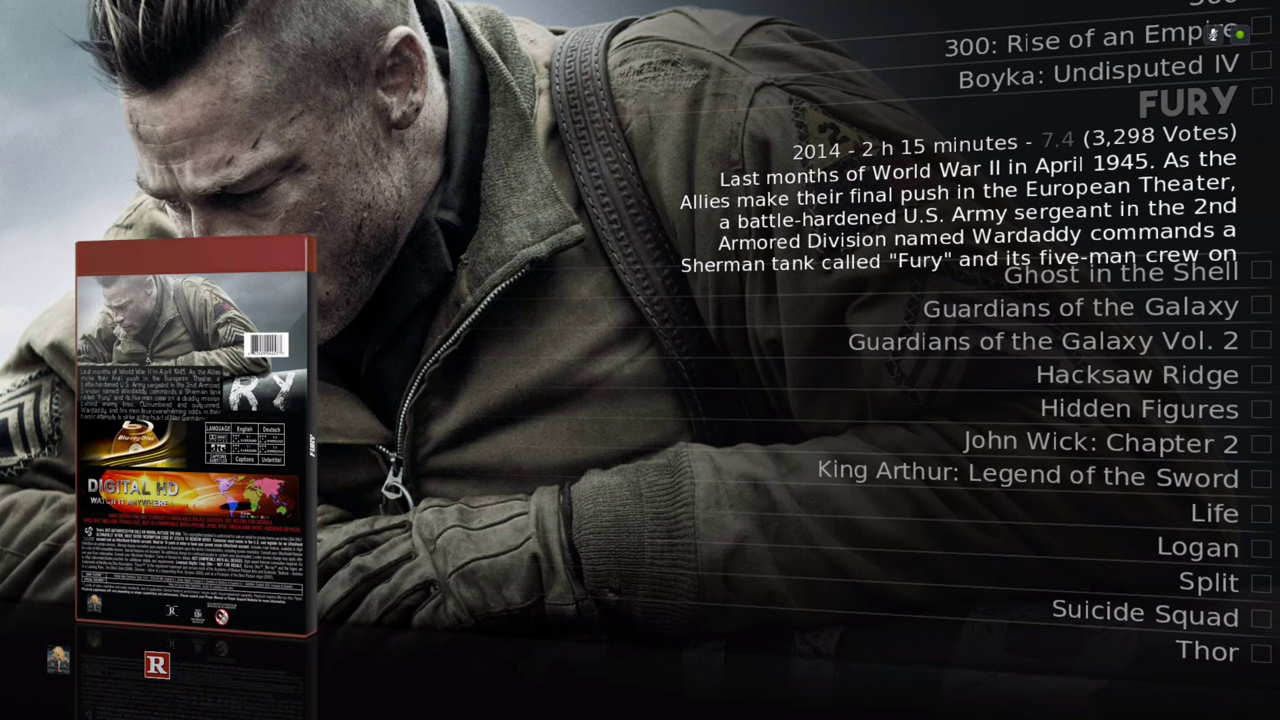
key("Down")
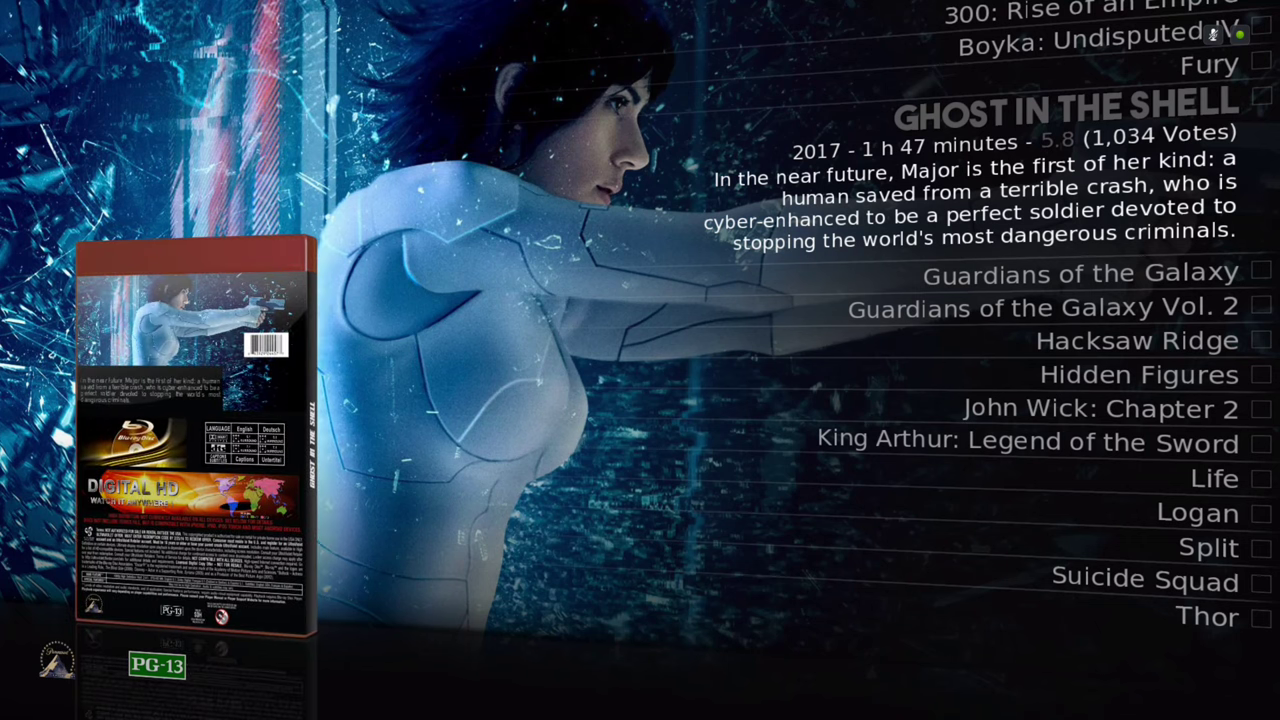
Leave the library's movies and open MetalliQ's movie categories from the home screen's Movies section.
key("Escape")
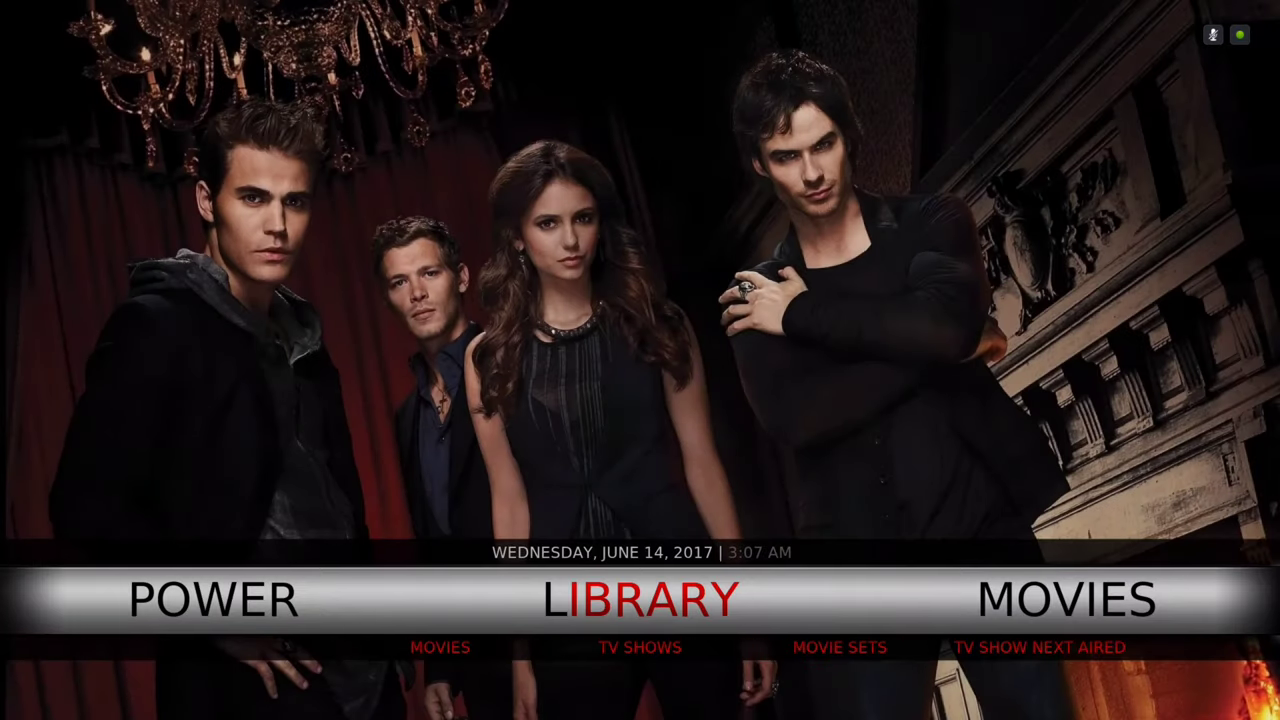
key("Down")
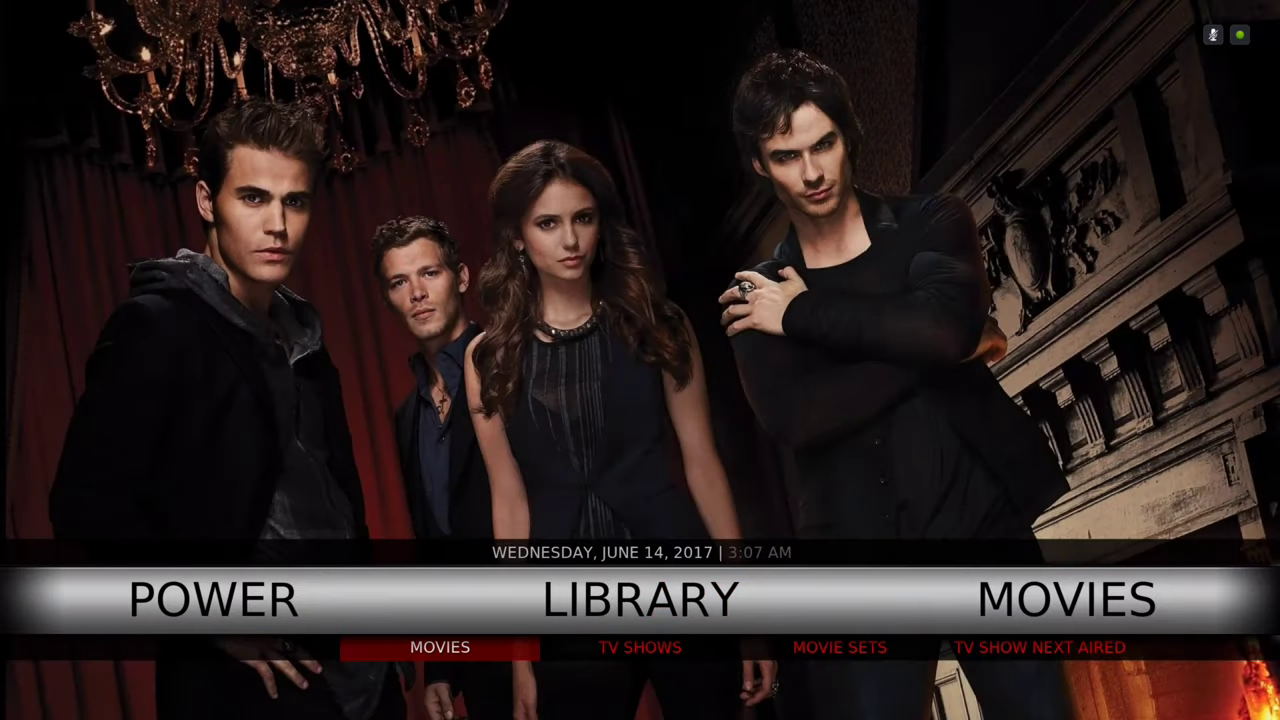
key("Up")
key("Right")
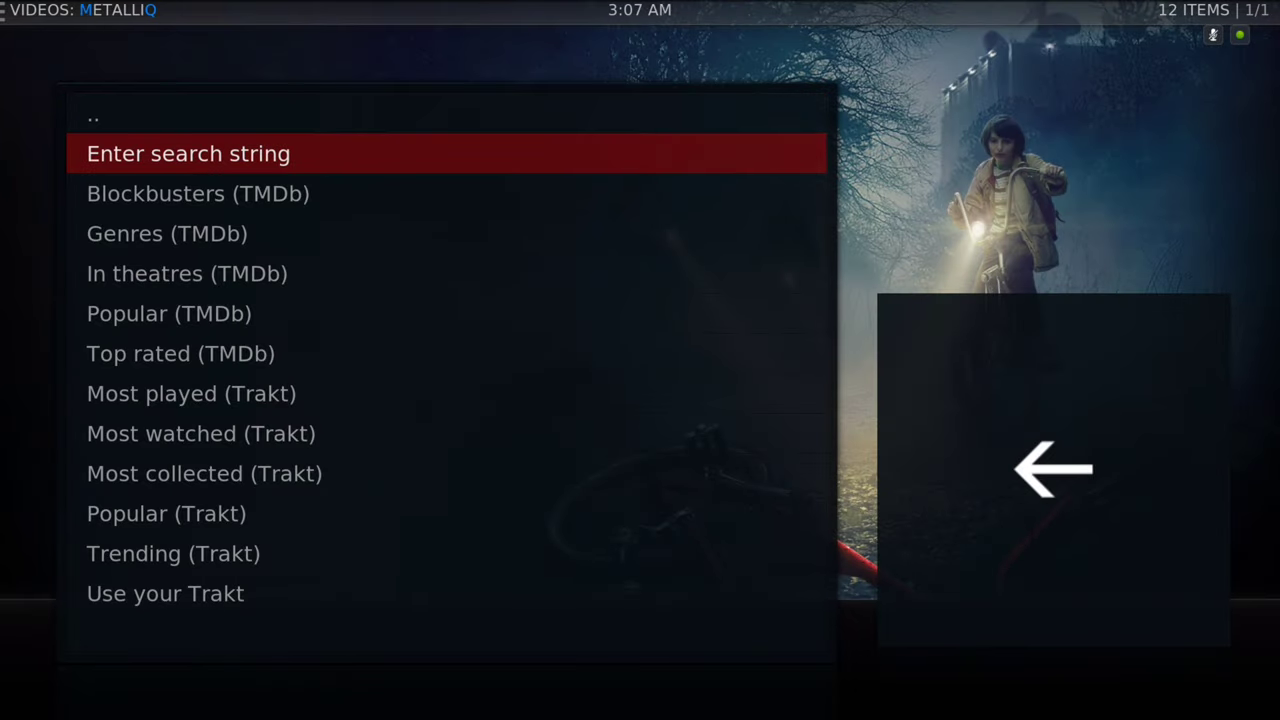
Look over MetalliQ's movie categories and open the In theatres (TMDb) list.
key("Down")
key("Down")
key("Down")
key("Down")
key("Up")
key("Up")
key("Up")
key("Up")
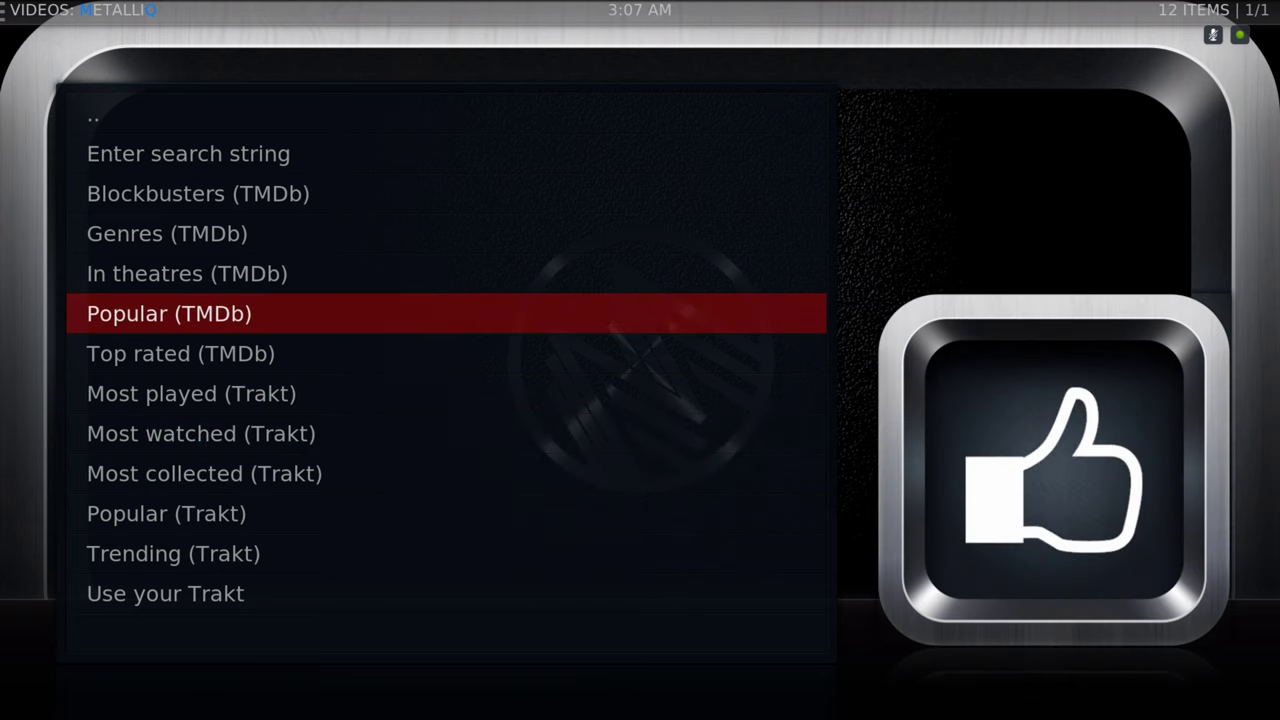
key("Down")
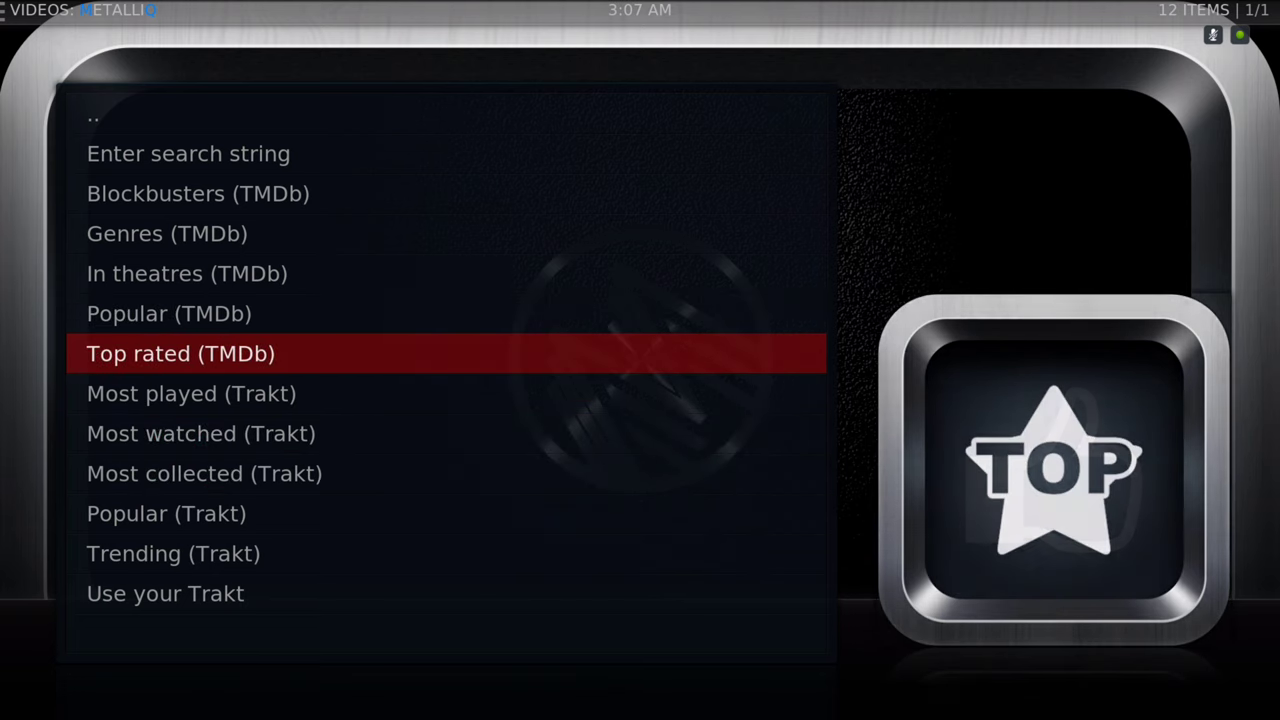
key("Up")
key("Up")
key("Return")
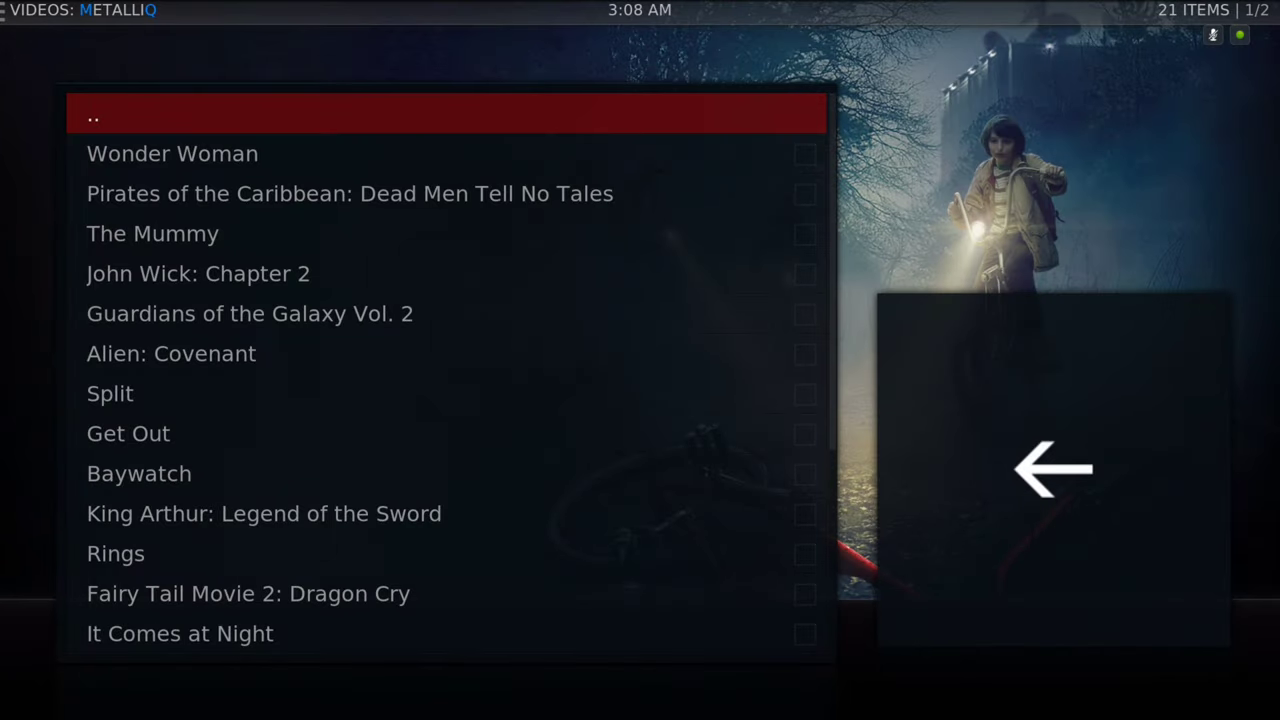
Browse the in-theatres movies from Wonder Woman down to Split.
key("Down")
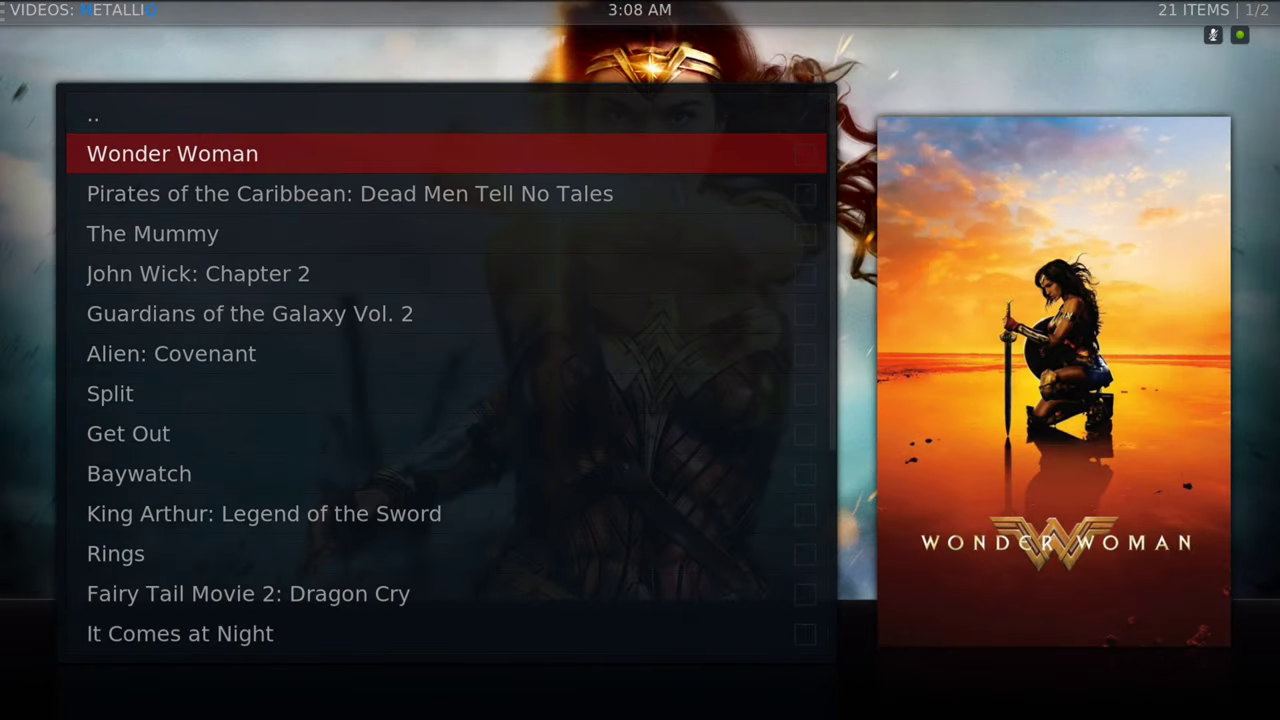
key("Down")
key("Down")
key("Down")
key("Down")
key("Down")
key("Down")
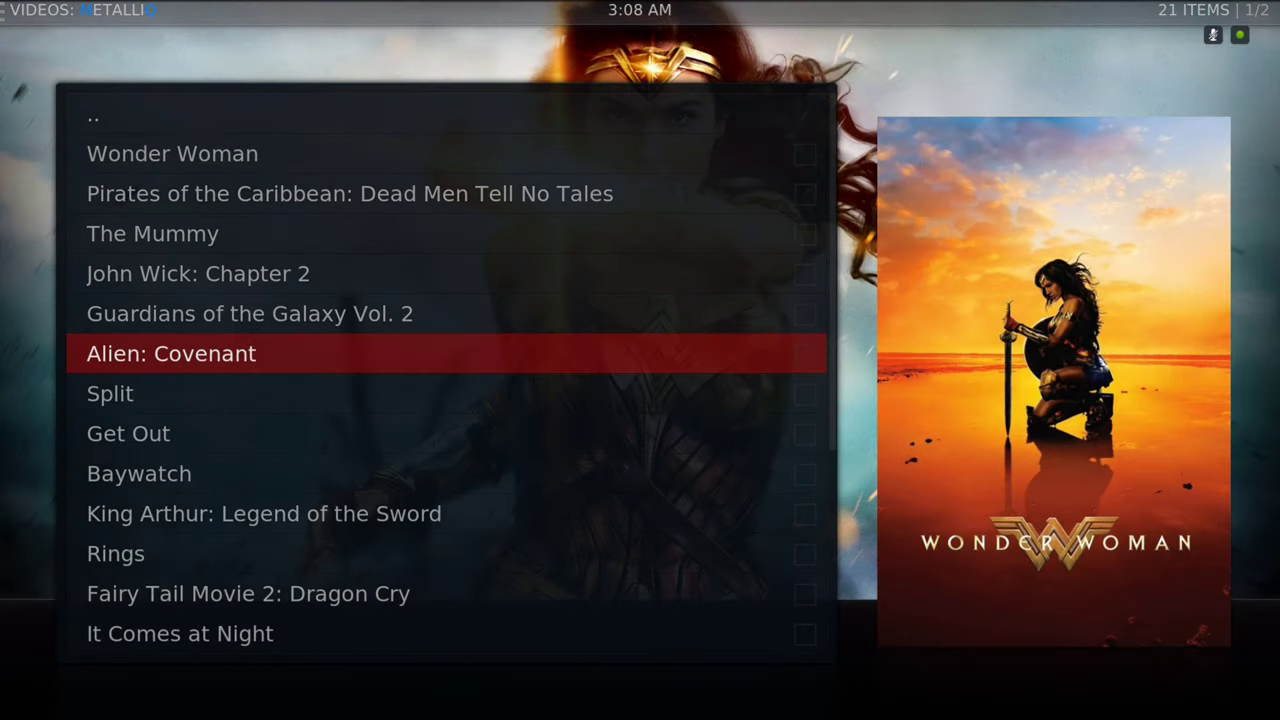
key("Up")
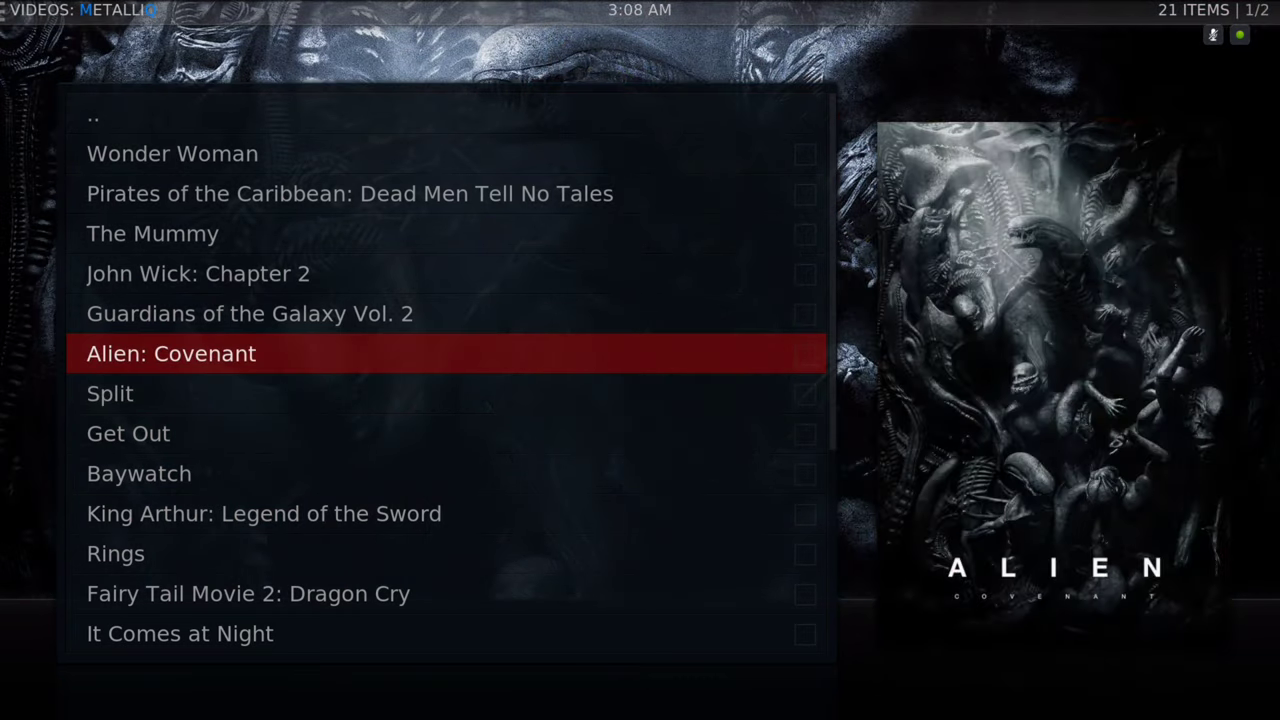
key("Down")
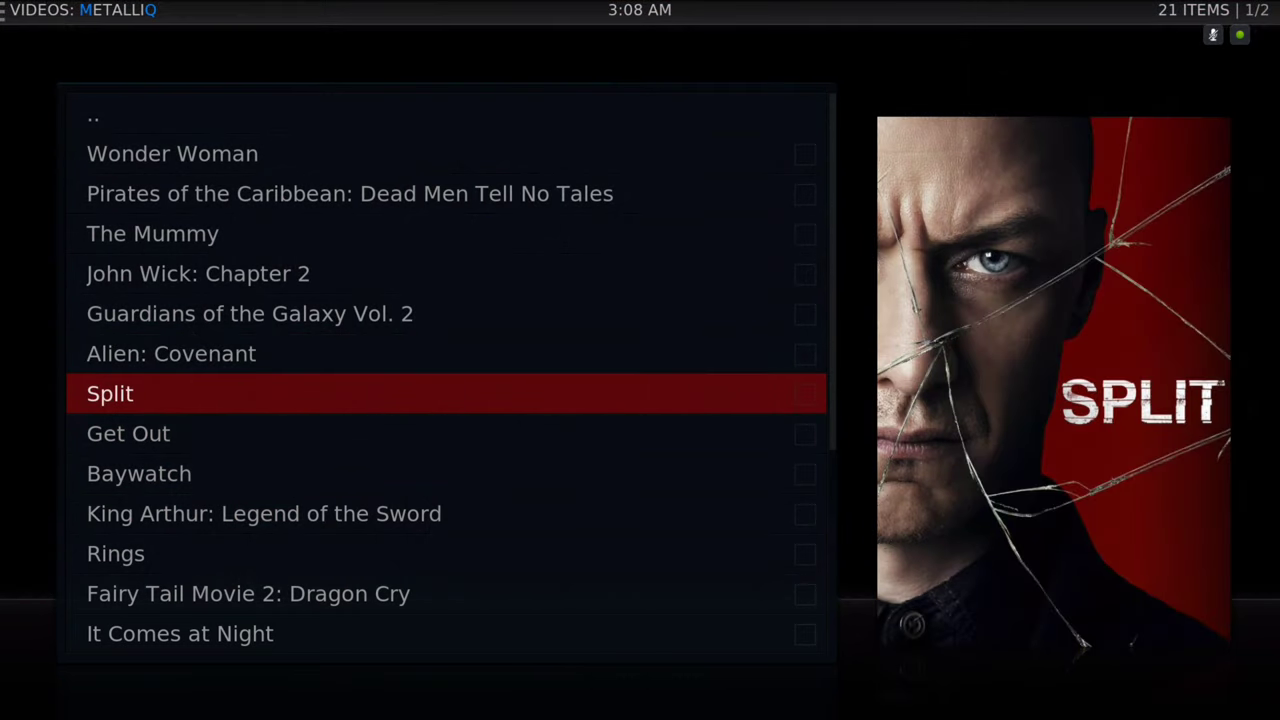
Open the player choices for Split, look through the Direct and Zonal options, and close them without playing.
key("Return")
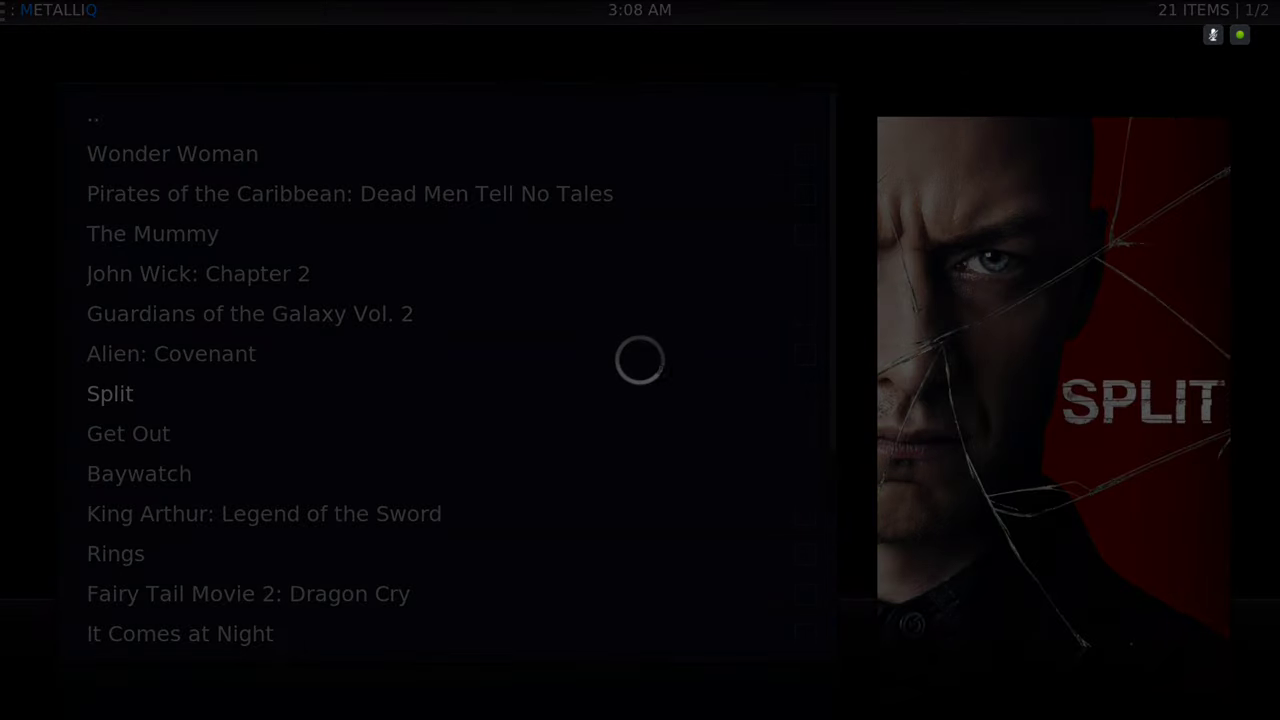
key("Down")
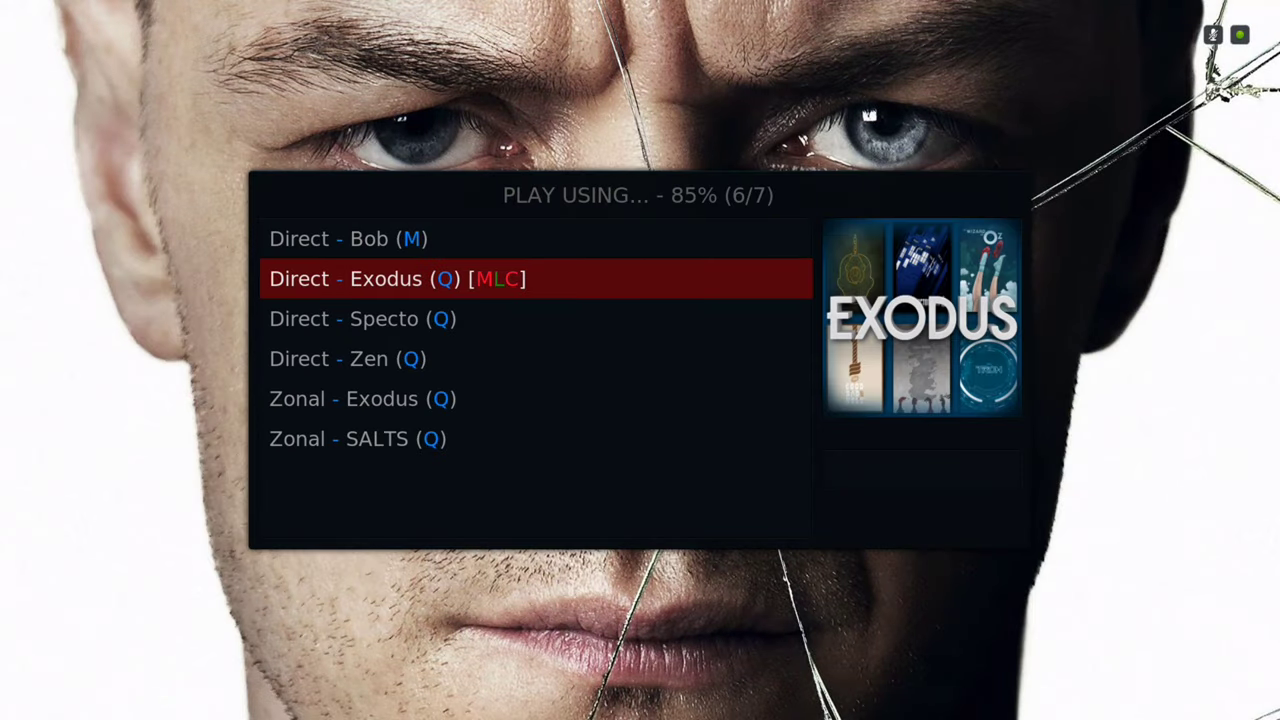
key("Up")
key("Down")
key("Down")
key("Down")
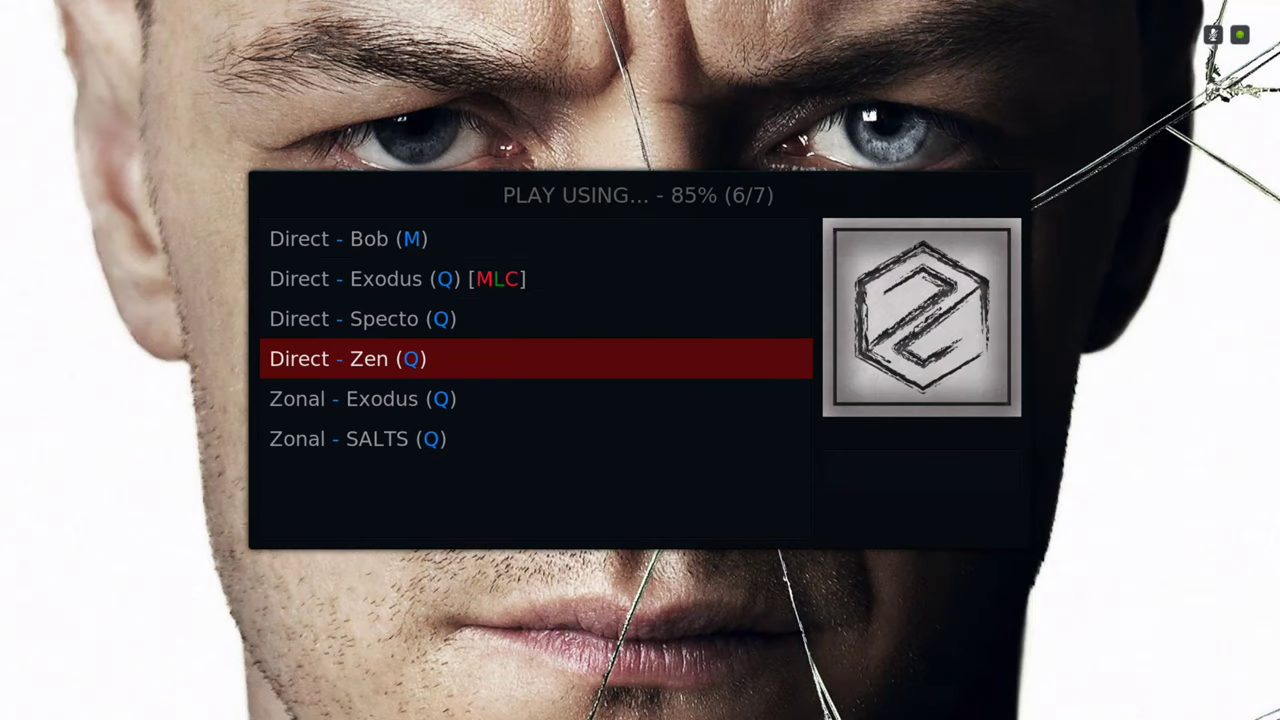
key("Up")
key("Up")
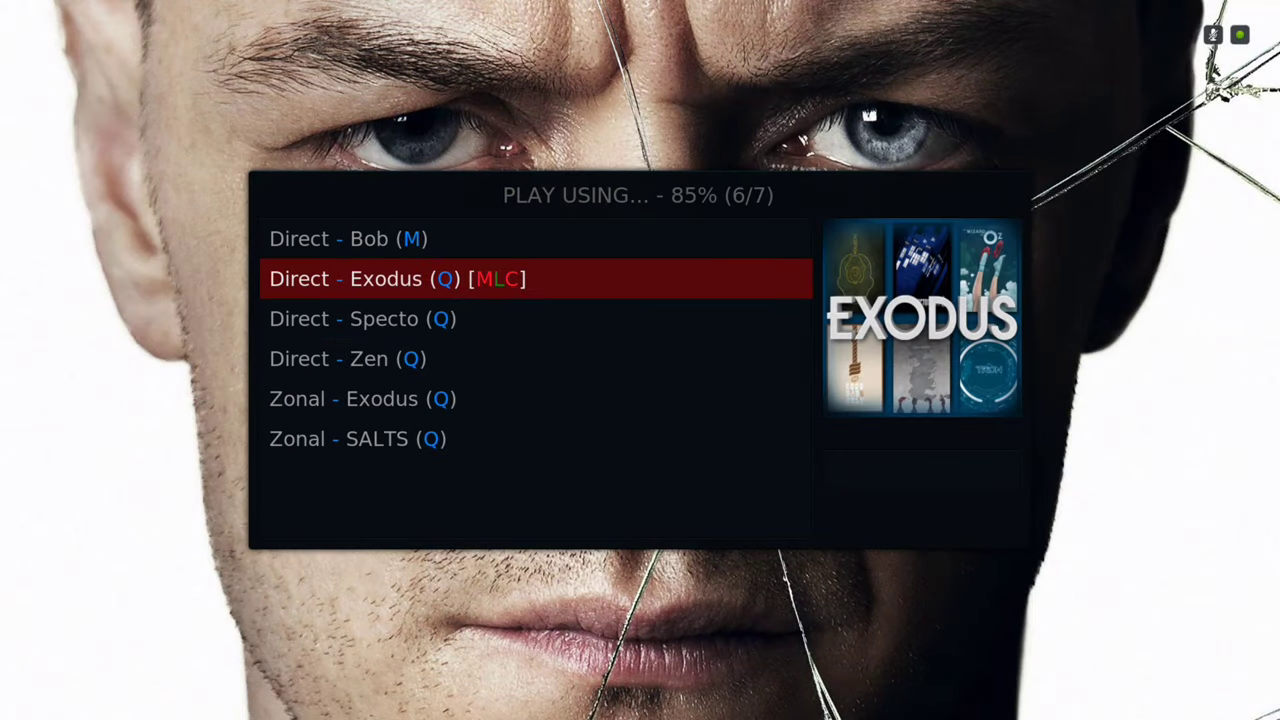
key("Down")
key("Down")
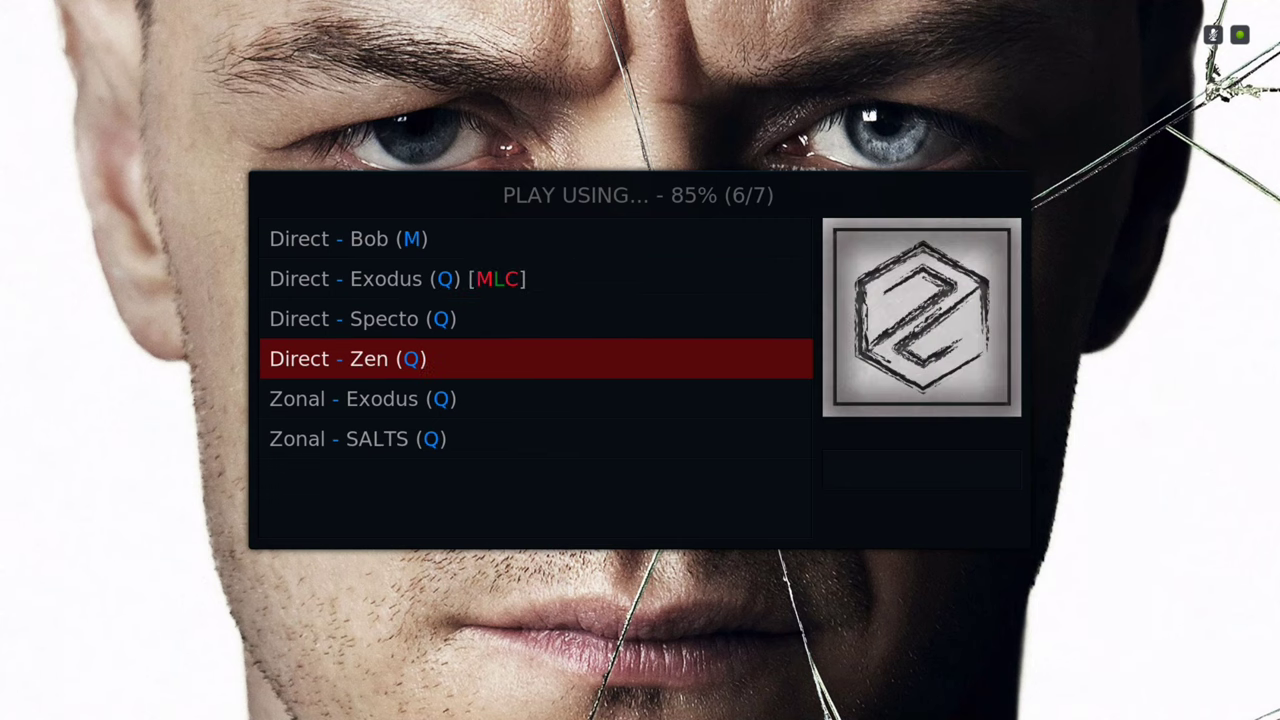
key("Escape")
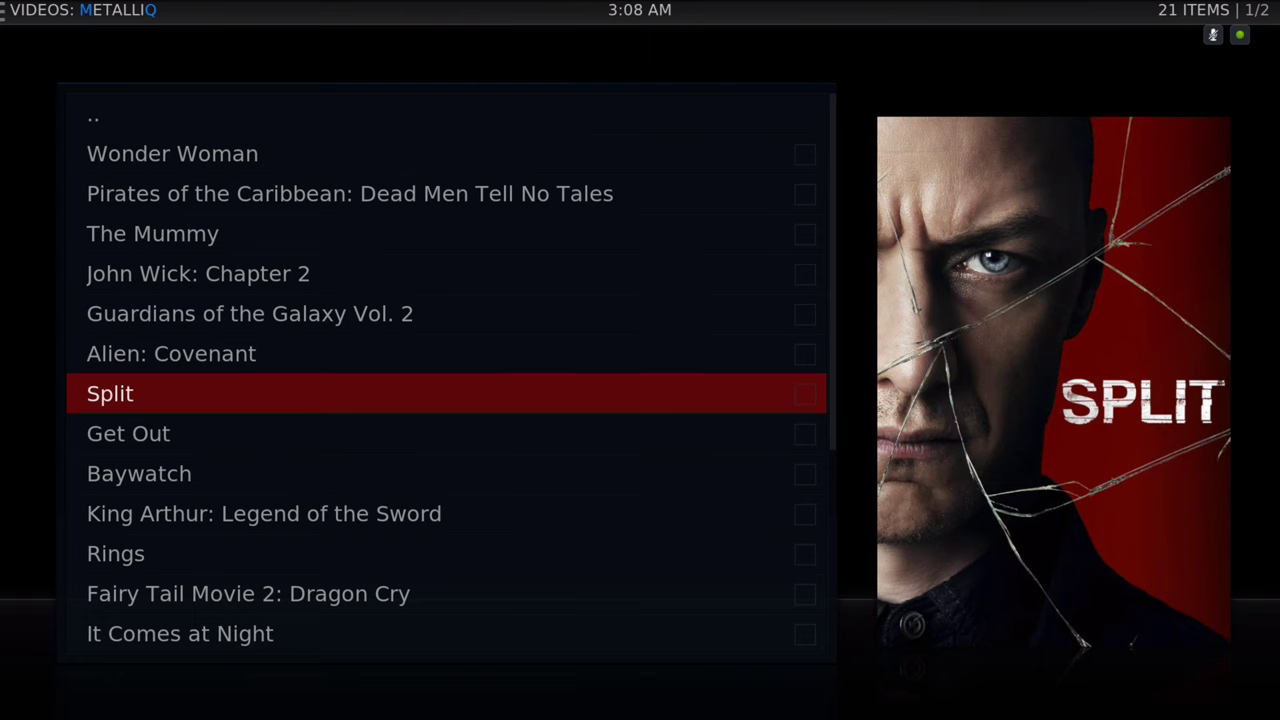
Return to the home screen and look through the Movies section's add-on shortcuts from Zen Movies past UK Turk Movies.
key("BackSpace")
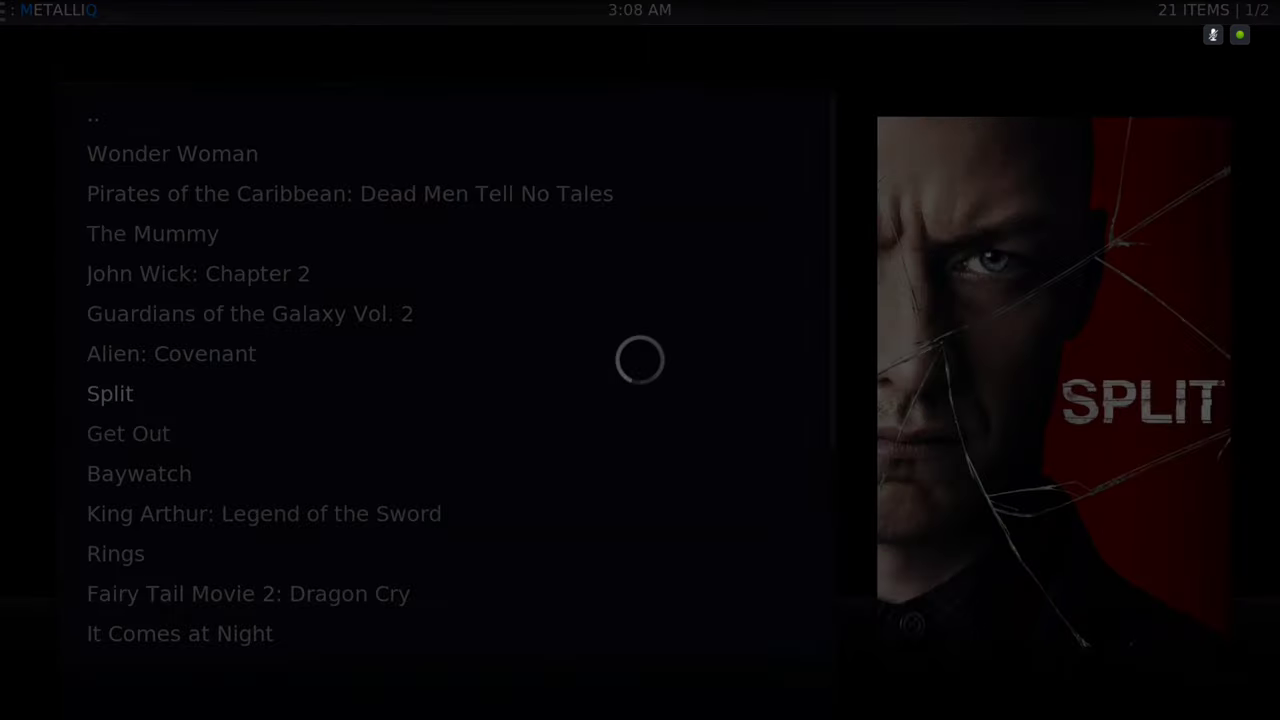
key("Down")
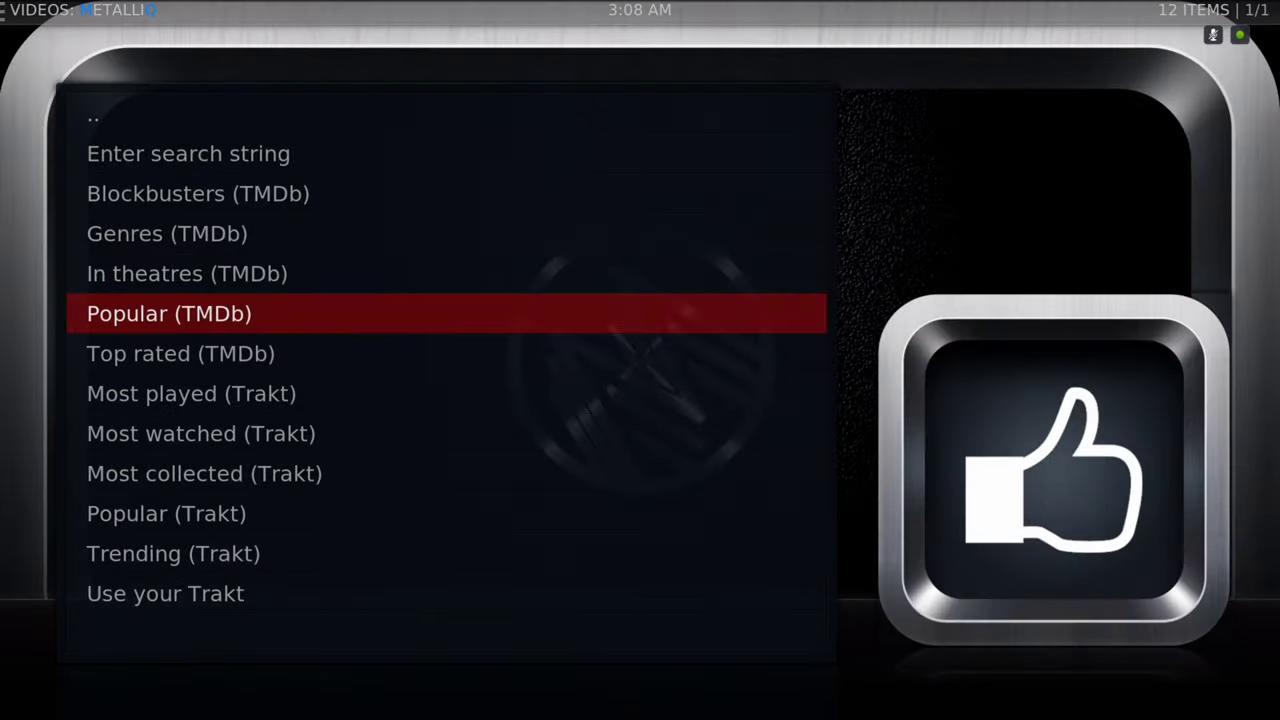
key("Escape")
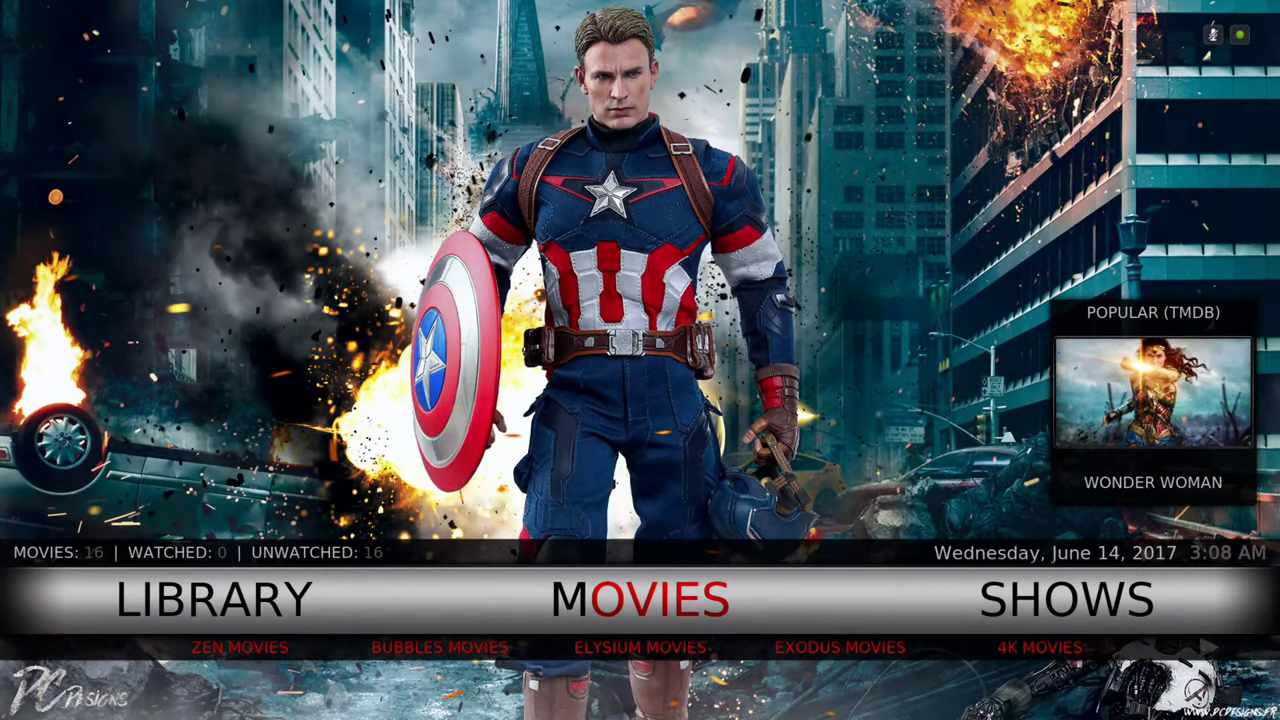
key("Down")
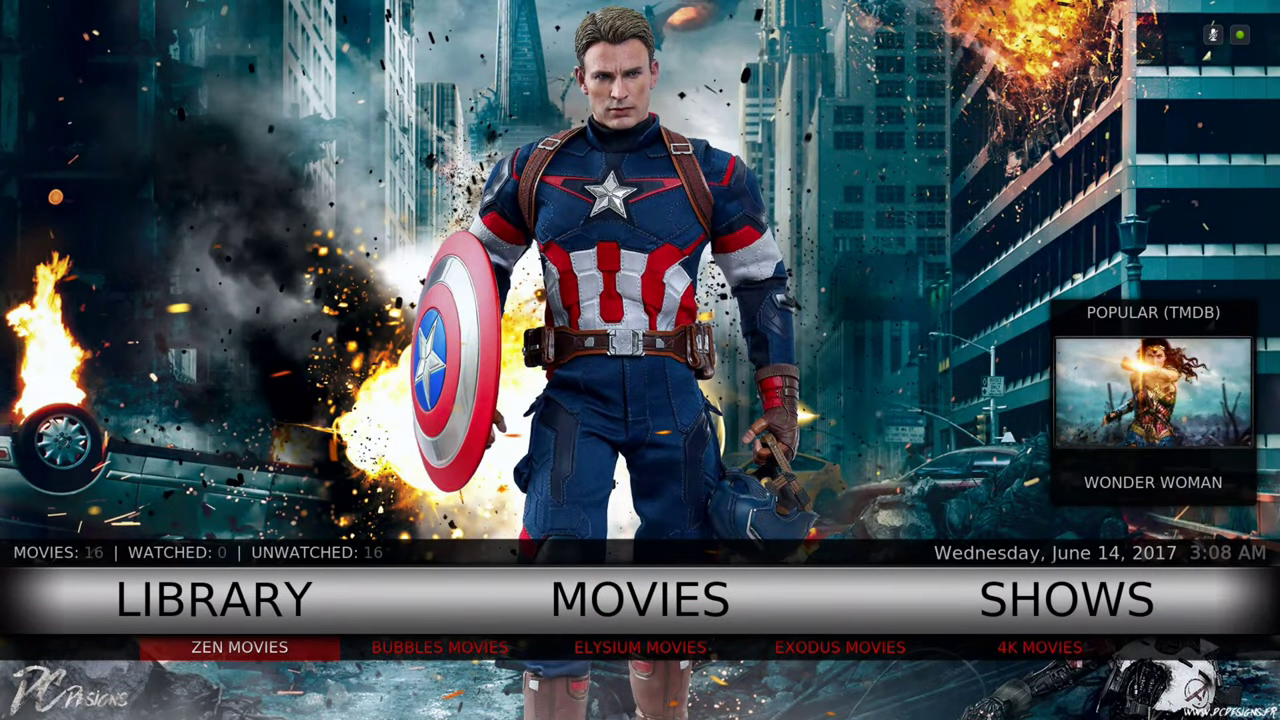
key("Right")
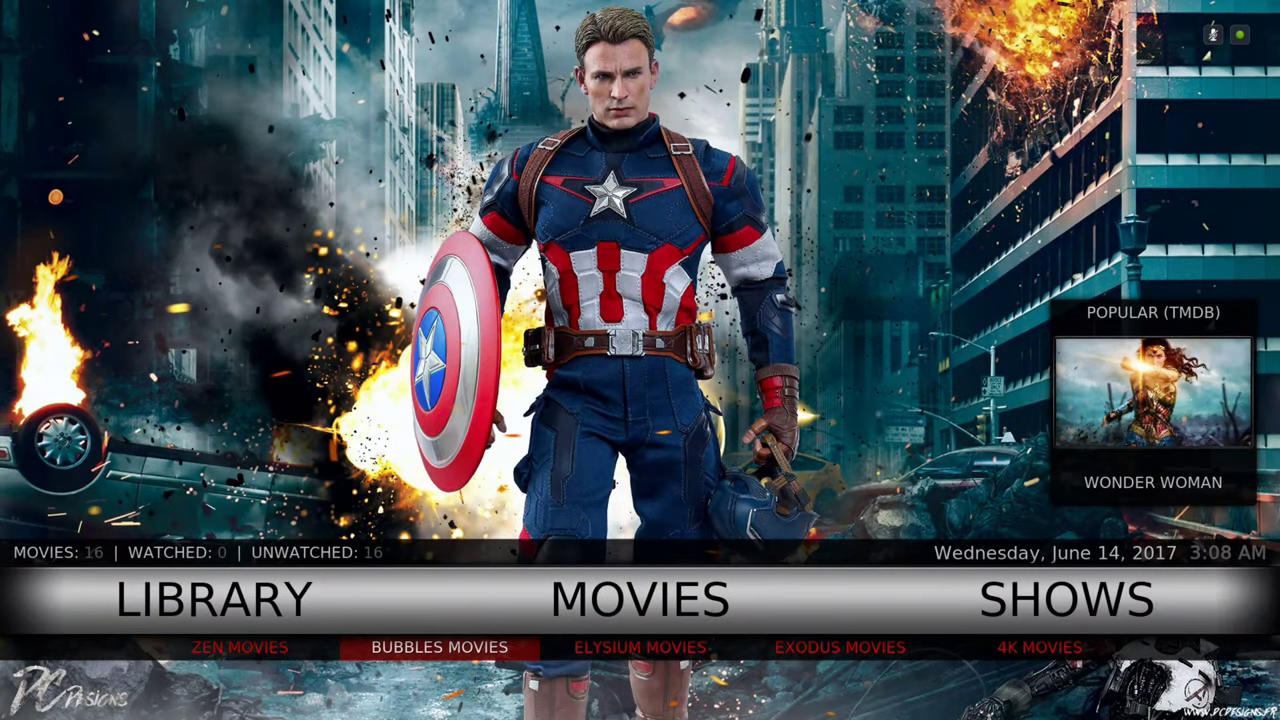
key("Right")
key("Right")
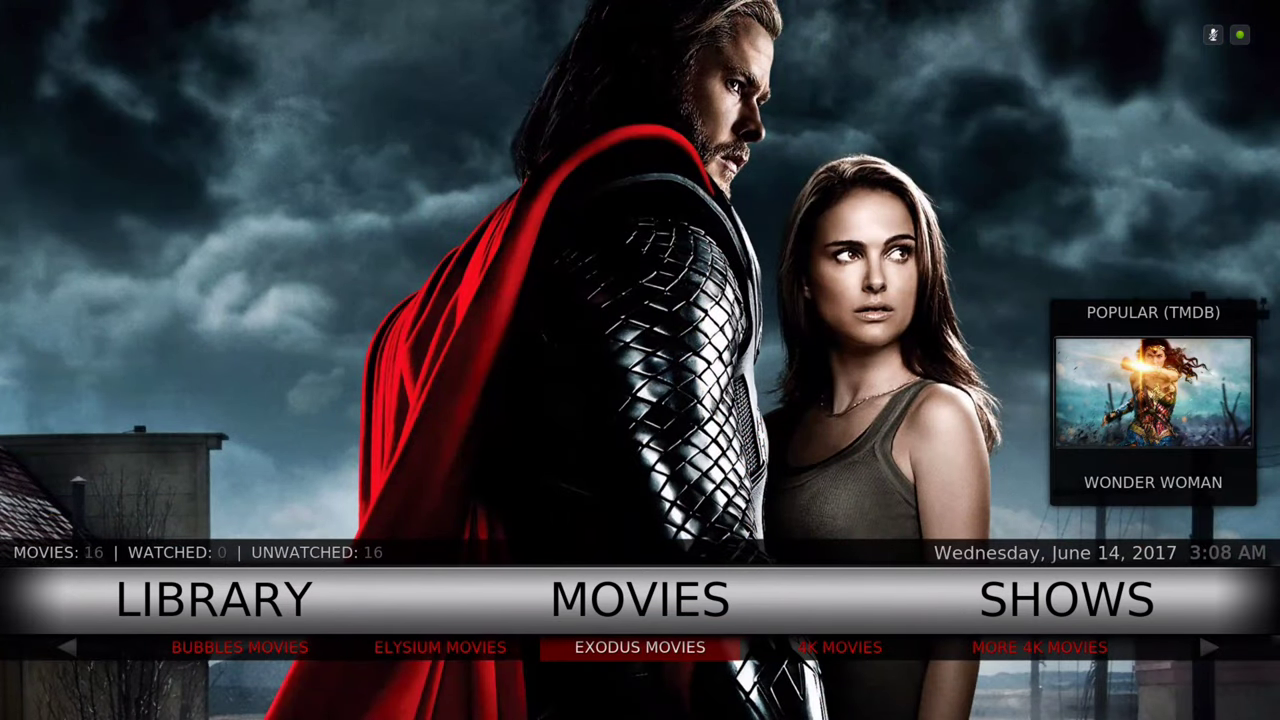
key("Right")
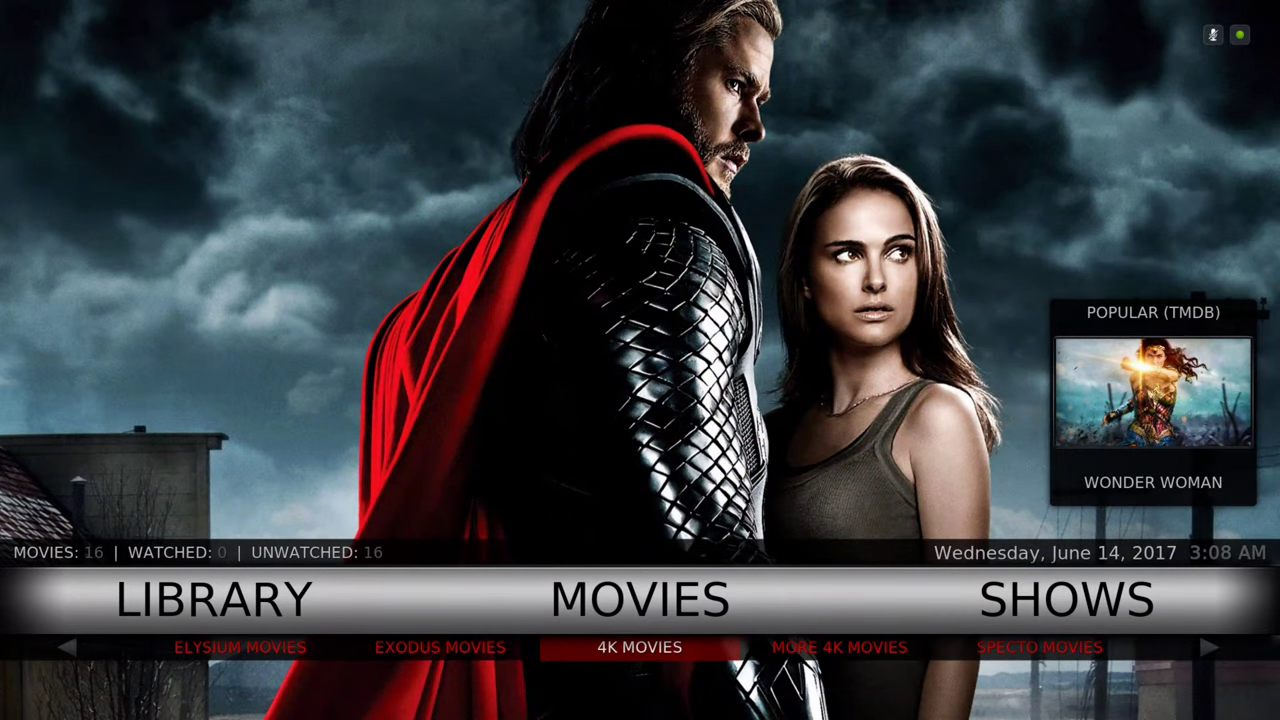
key("Right")
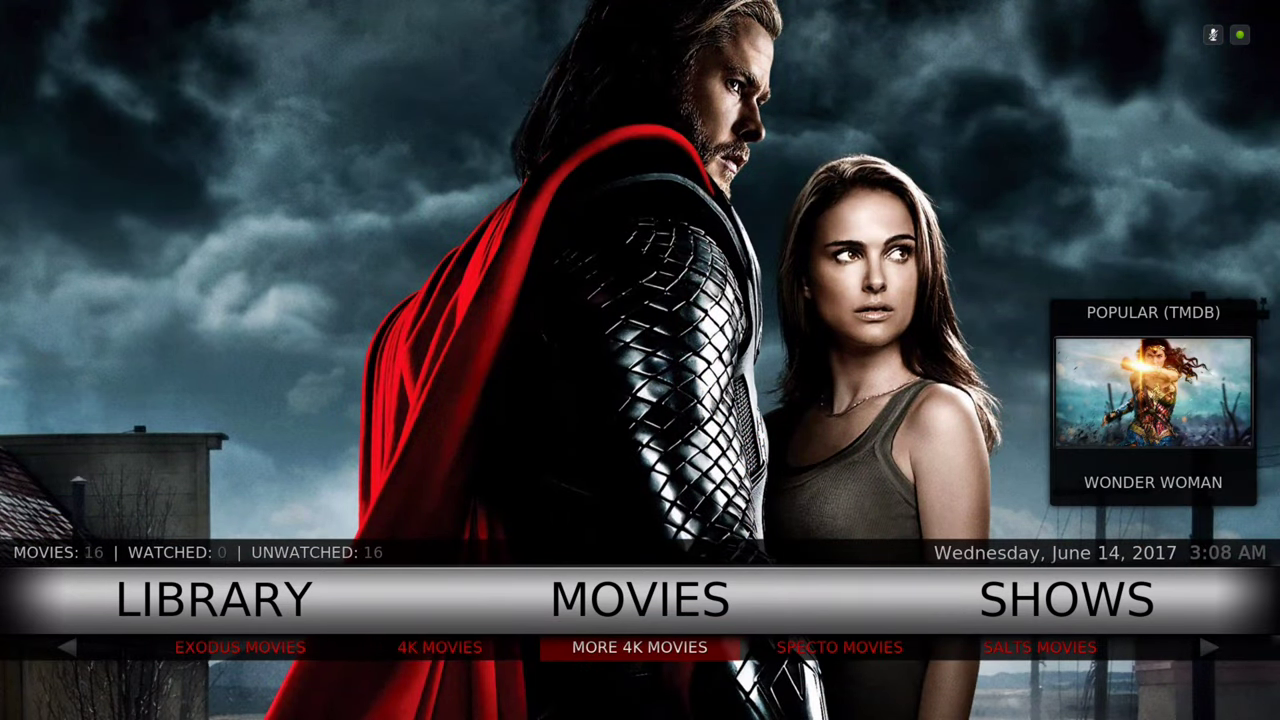
key("Right")
key("Right")
key("Right")
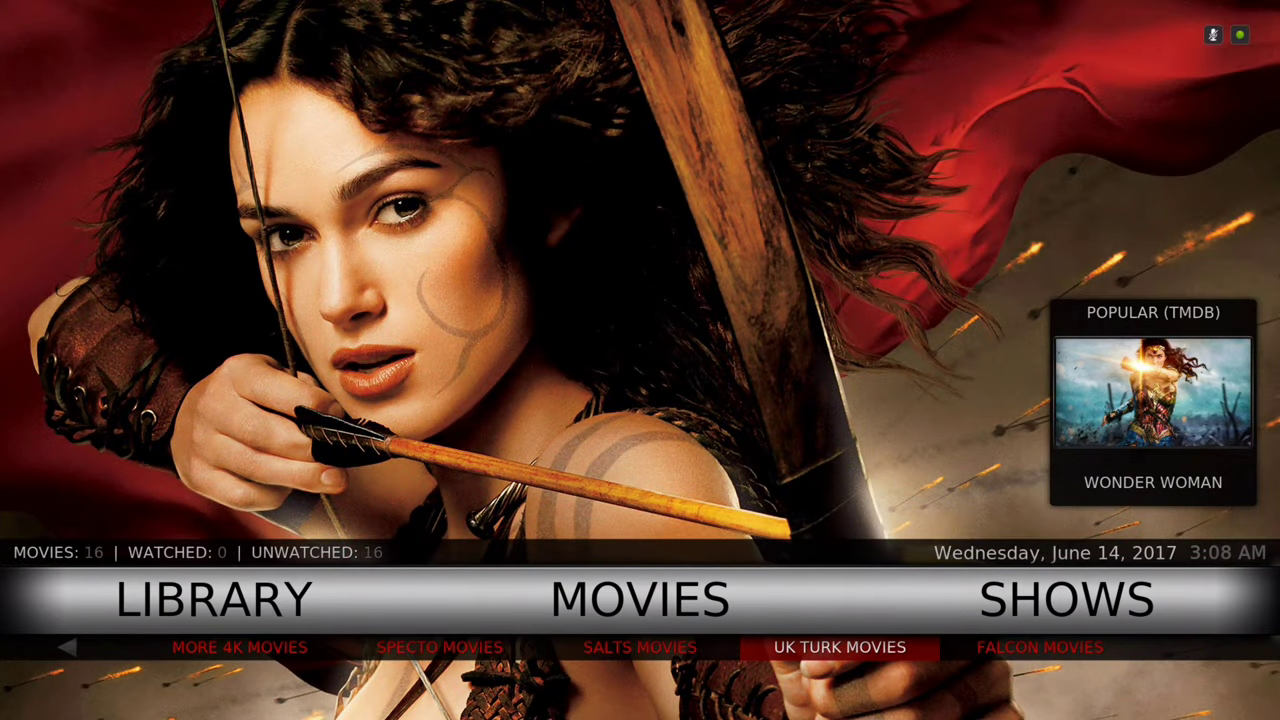
key("Right")
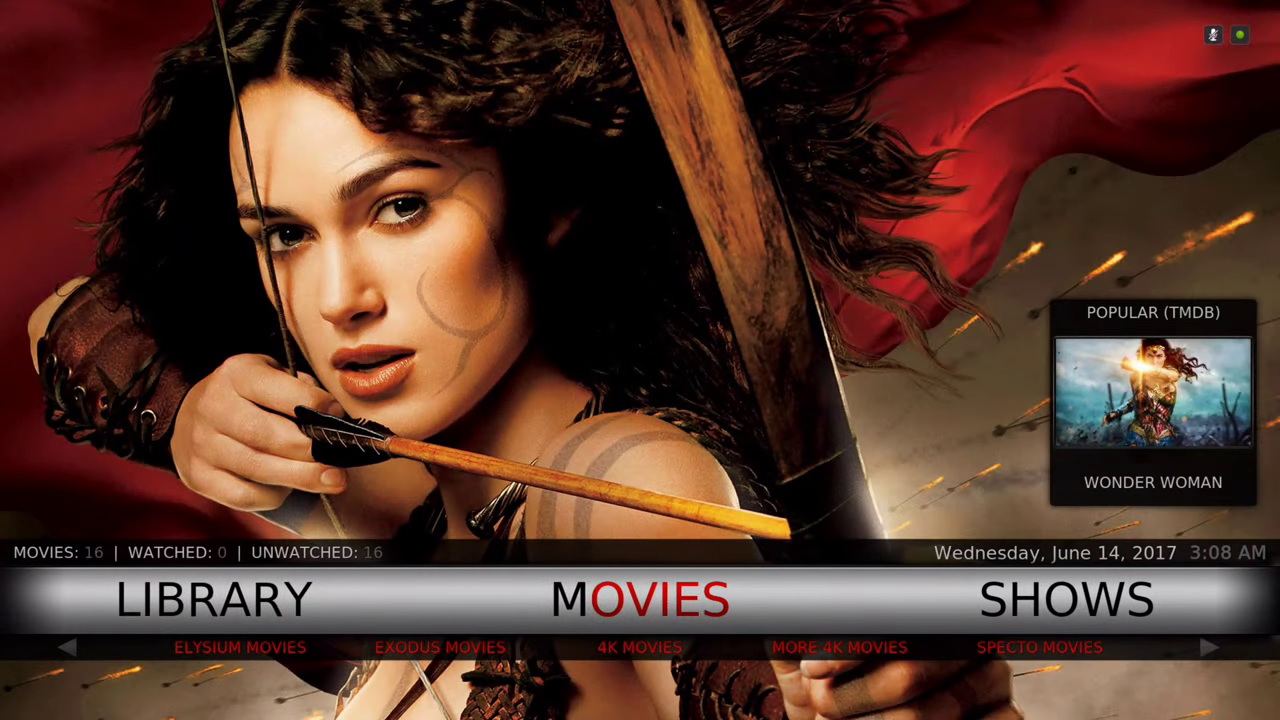
Browse the home screen's Popular (TMDB) movies widget, including Wonder Woman, Logan and the Pirates of the Caribbean titles, and leave it.
key("Up")
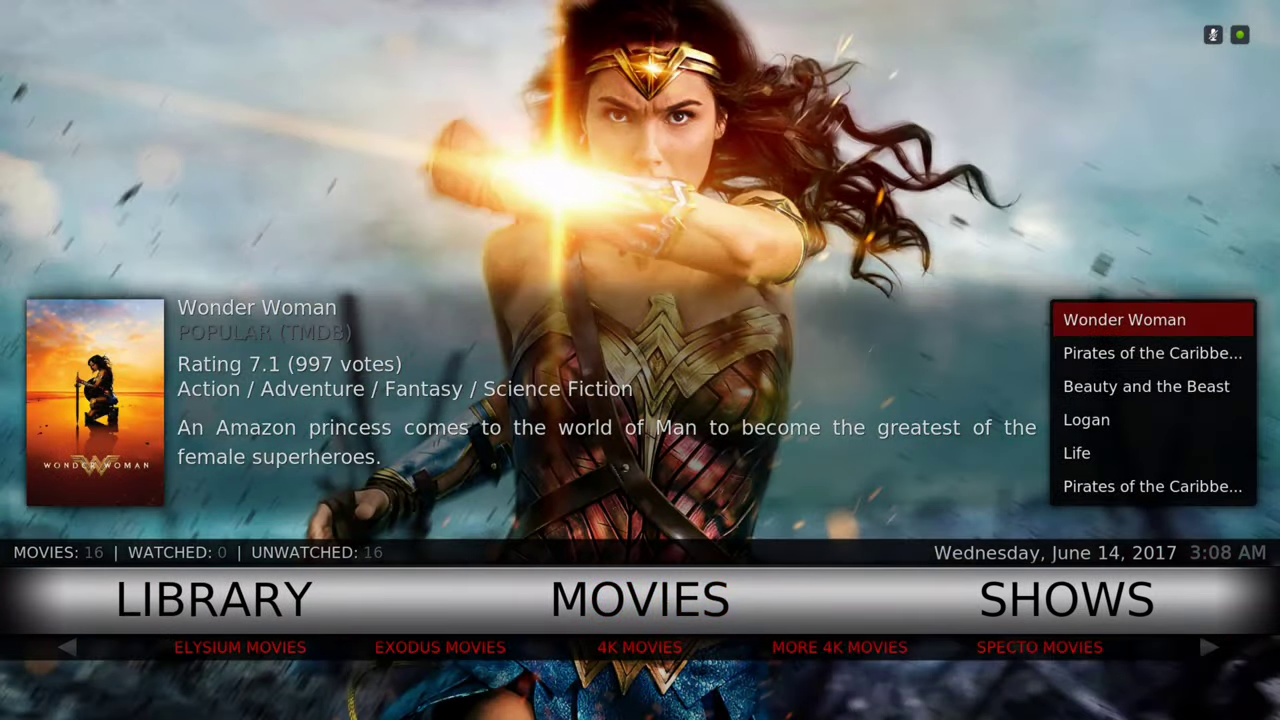
key("Down")
key("Down")
key("Down")
key("Down")
key("Down")
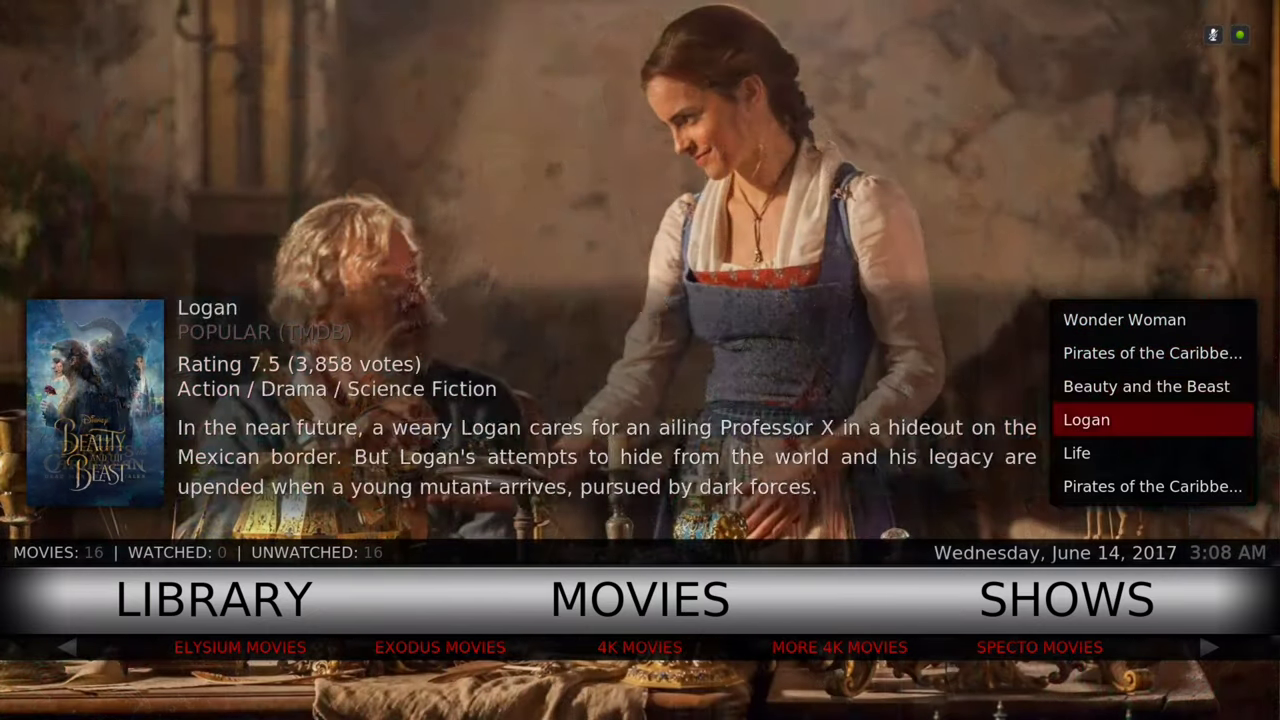
key("Up")
key("Up")
key("Up")
key("Up")
key("Up")
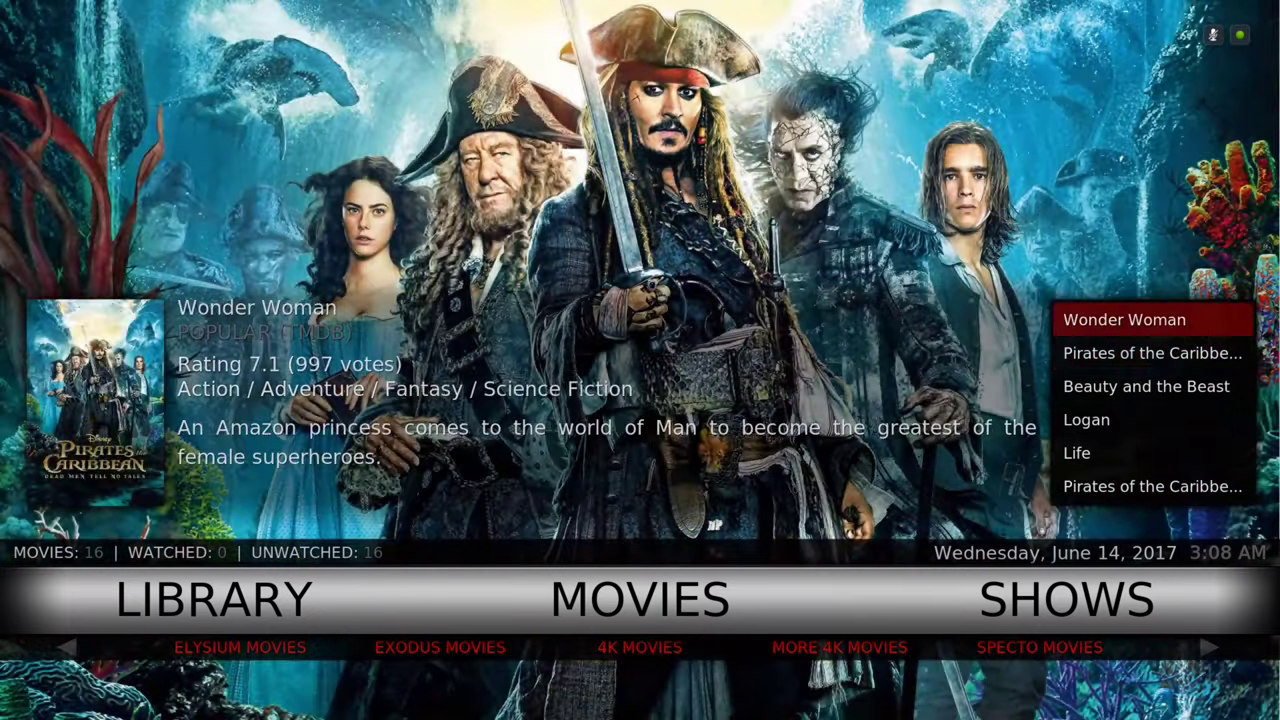
key("Up")
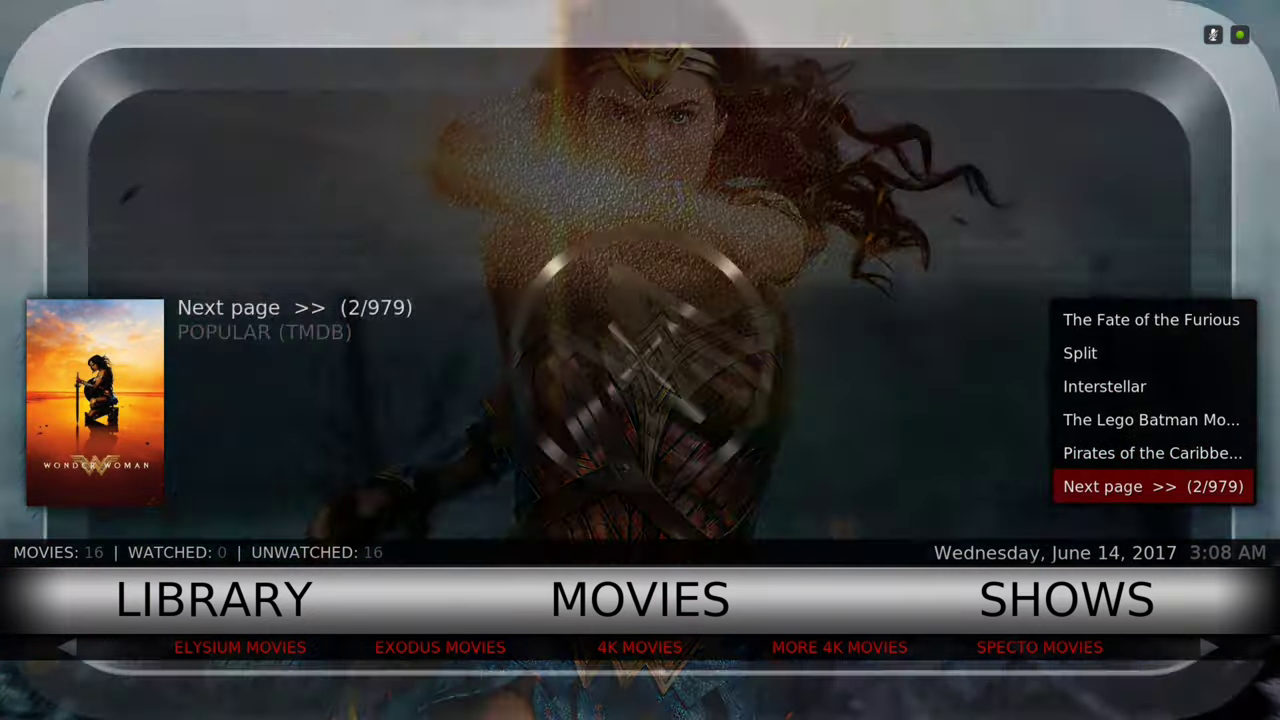
key("Down")
key("Down")
key("Down")
key("Down")
key("Down")
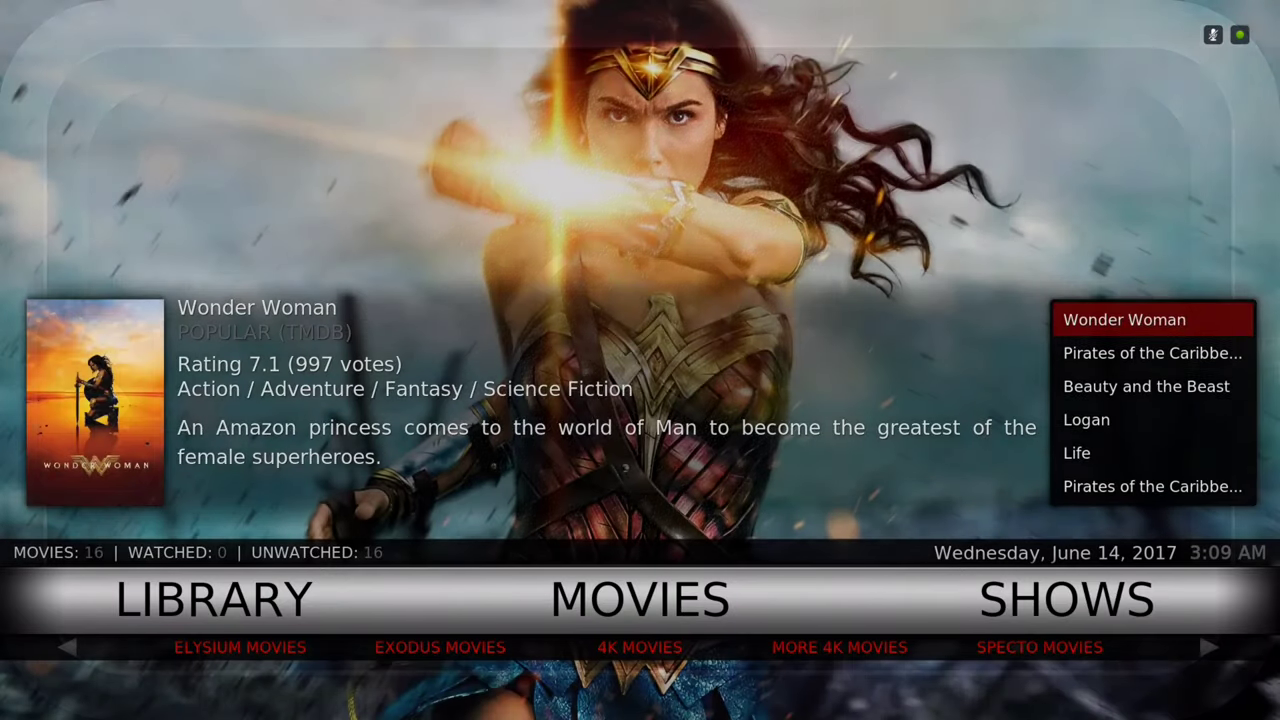
key("Down")
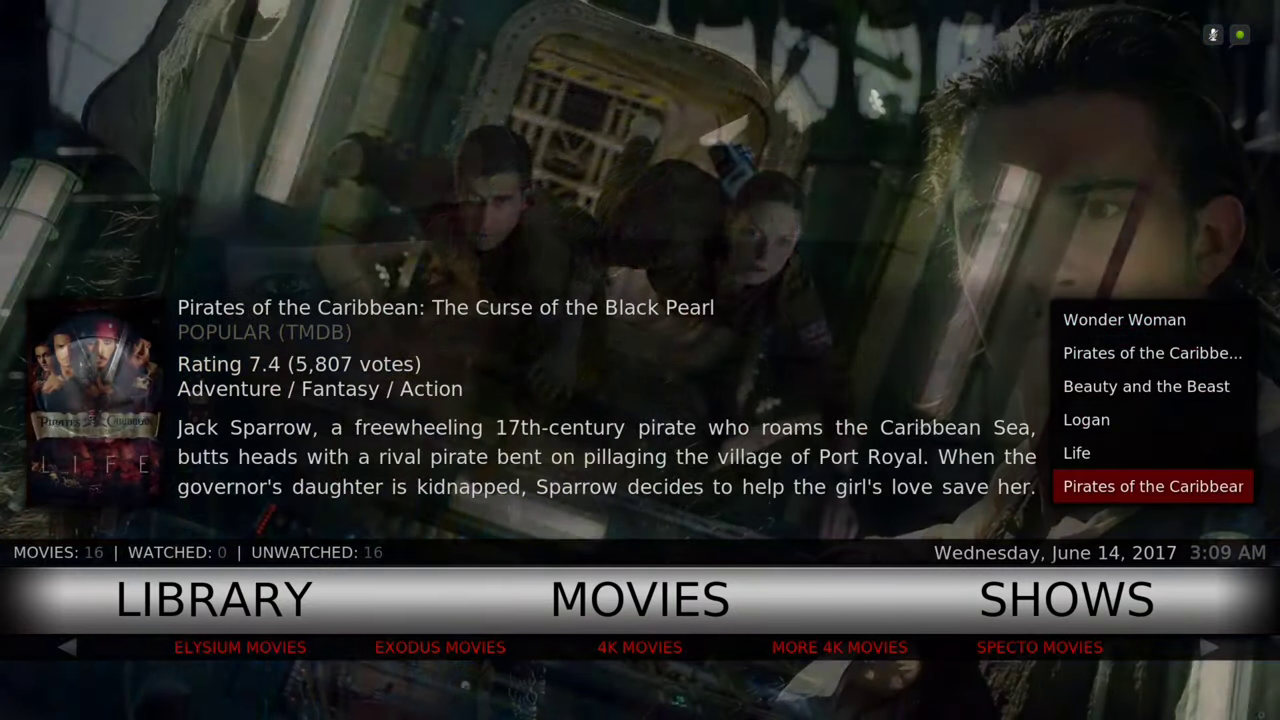
key("BackSpace")
Switch to the home screen's Shows section and browse its Popular (TMDB) widget from The Flash to American Gods.
key("Right")
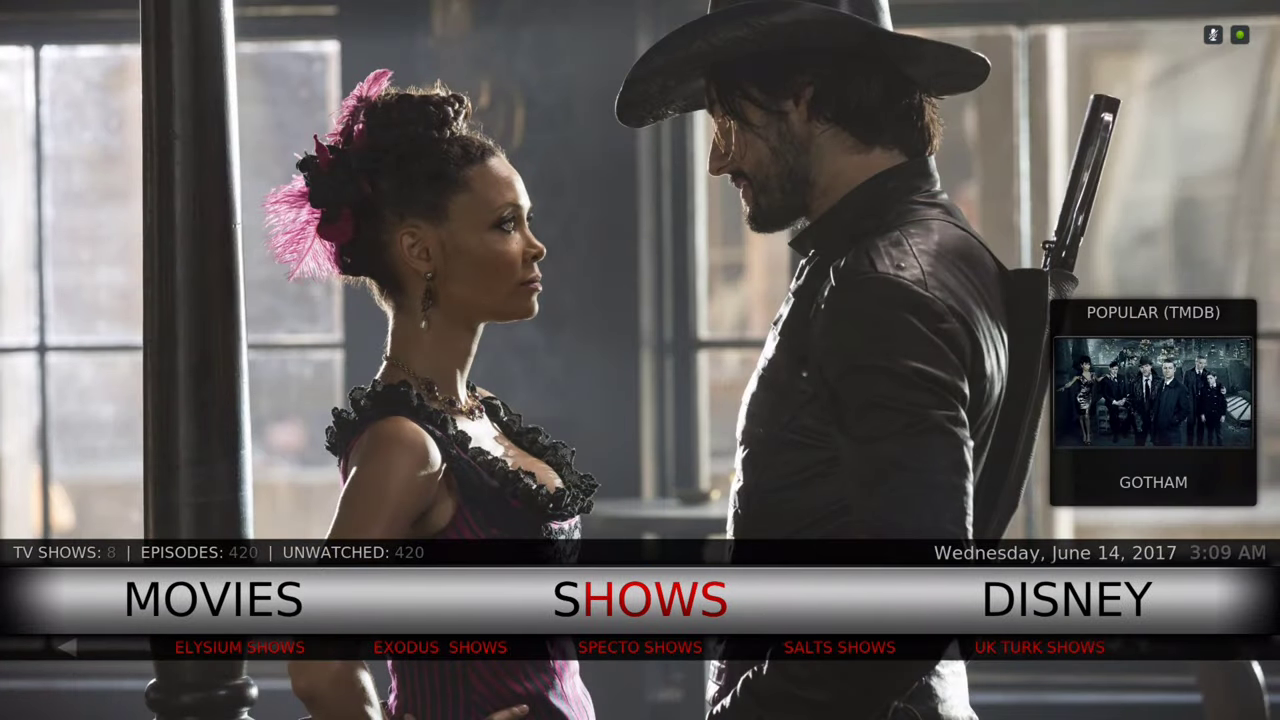
key("Up")
key("Up")
key("Up")
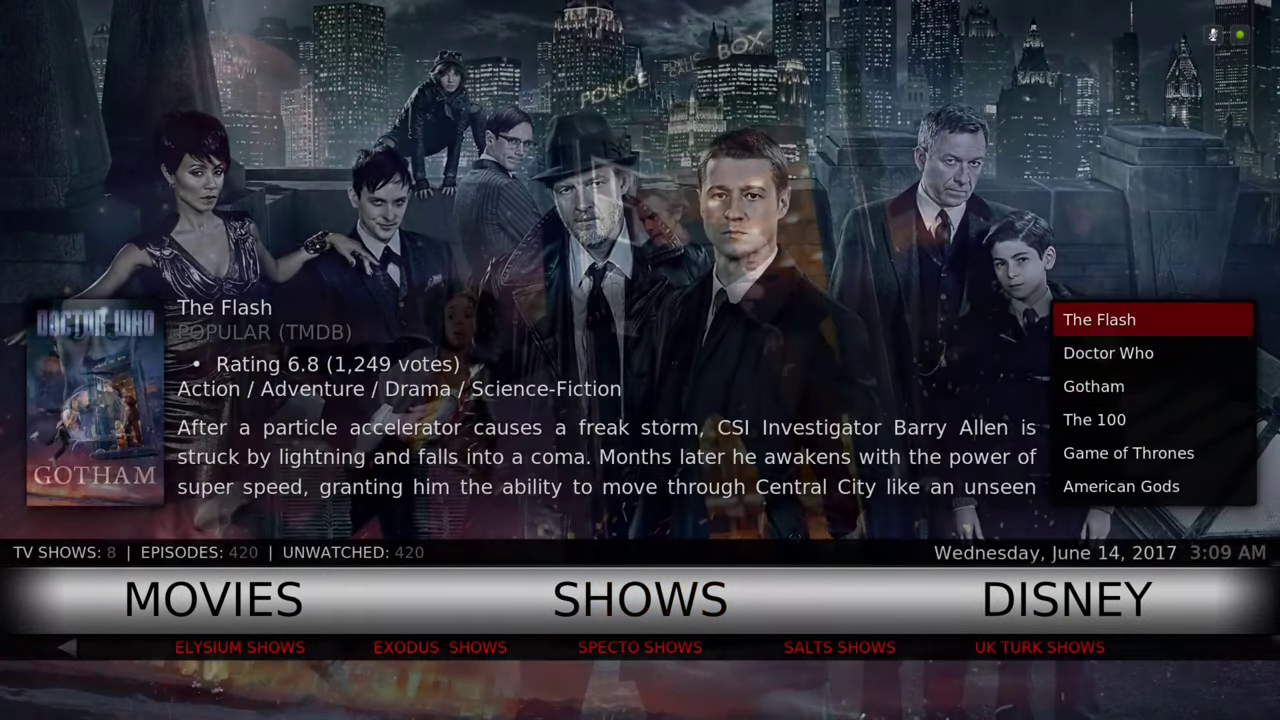
key("Down")
key("Down")
key("Down")
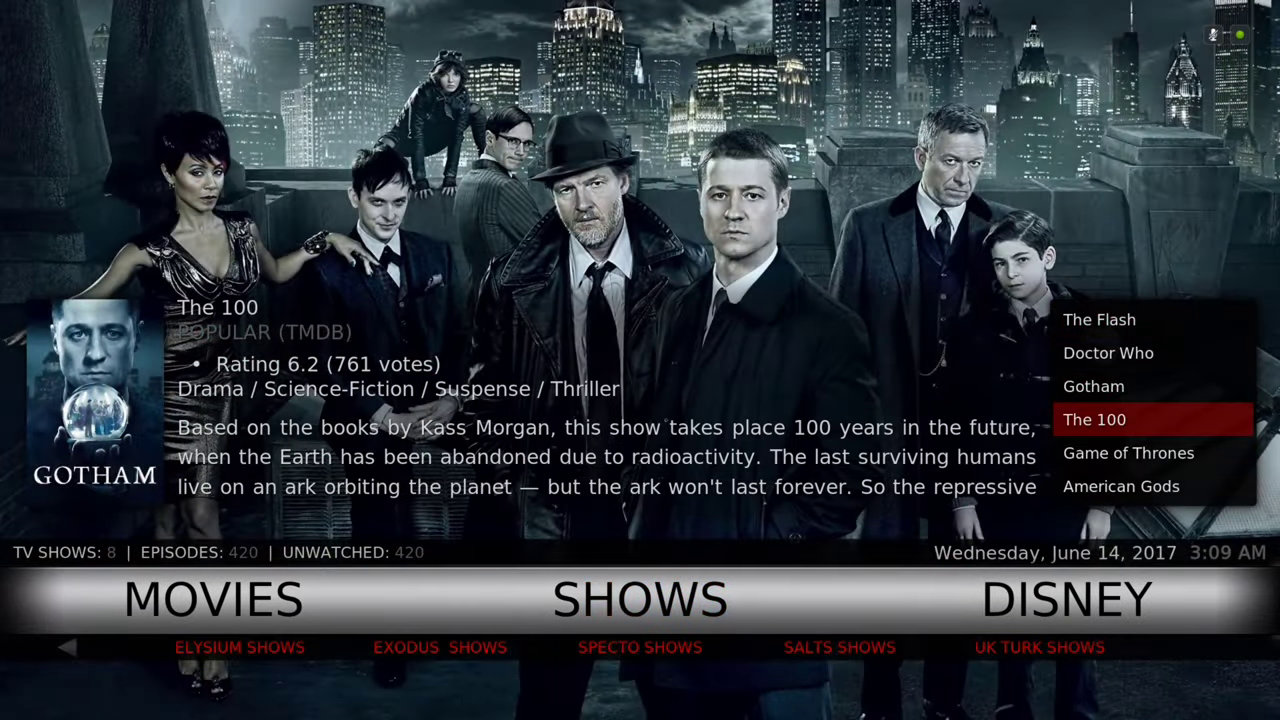
key("Down")
key("Down")
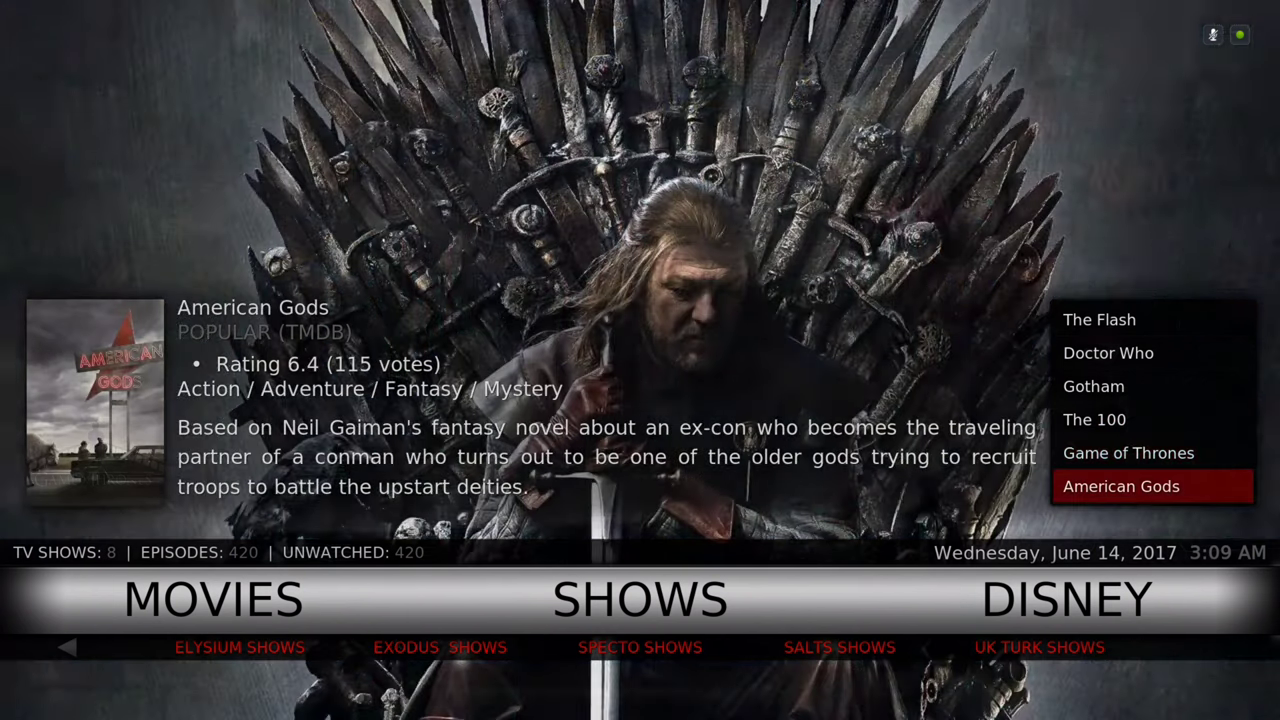
Look through the Shows section's add-on shortcuts on the home screen, from Zen Shows to UK Turk Shows.
key("Down")
key("Down")
key("Left")
key("Left")
key("Right")
key("Right")
key("Right")
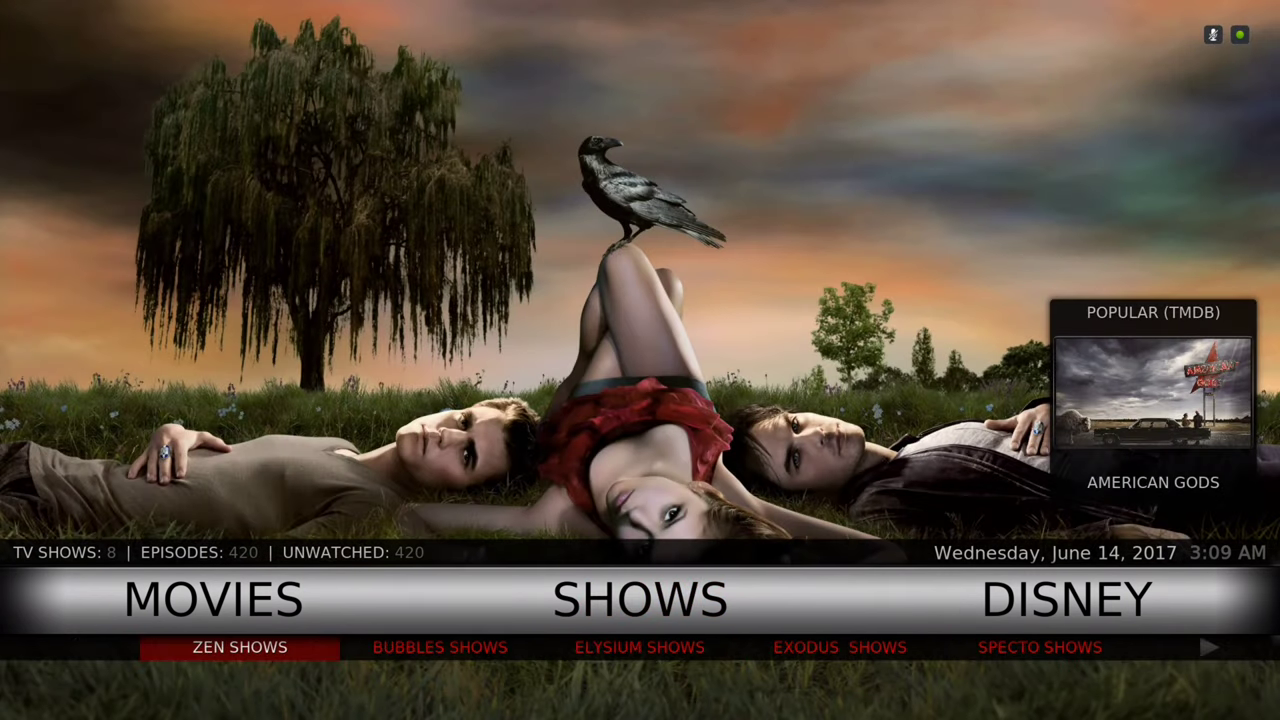
key("Right")
key("Right")
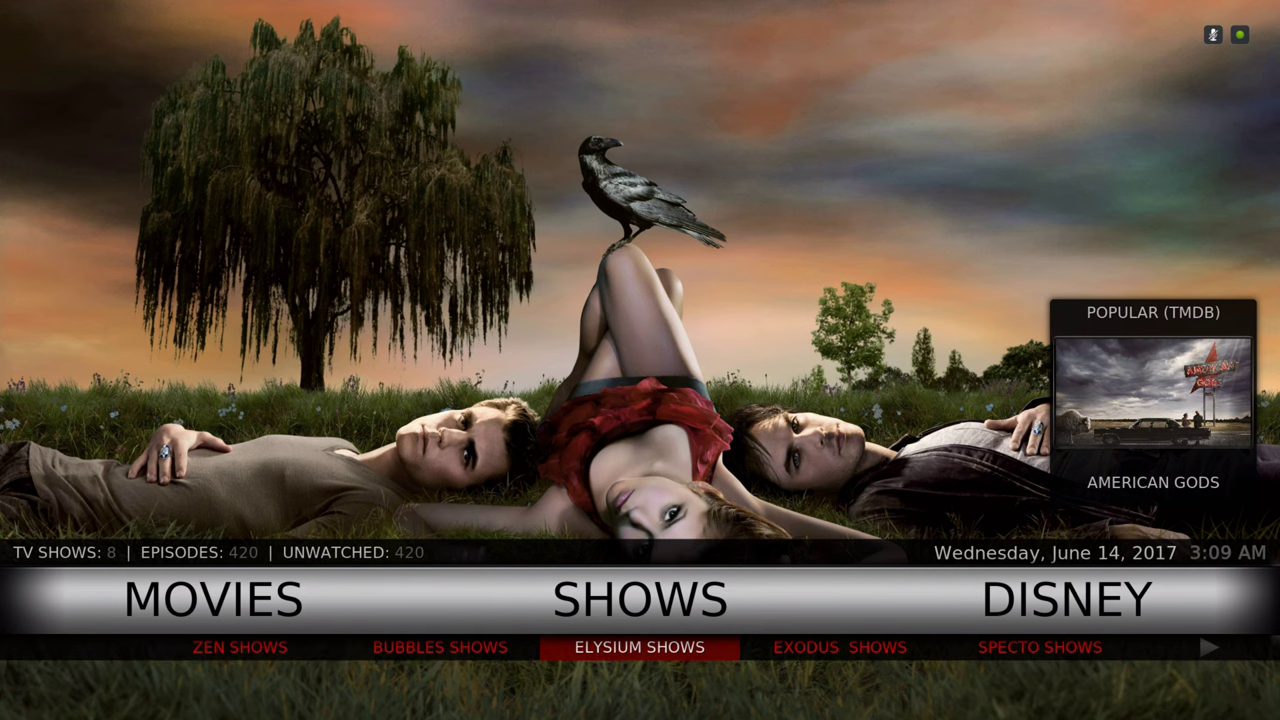
key("Right")
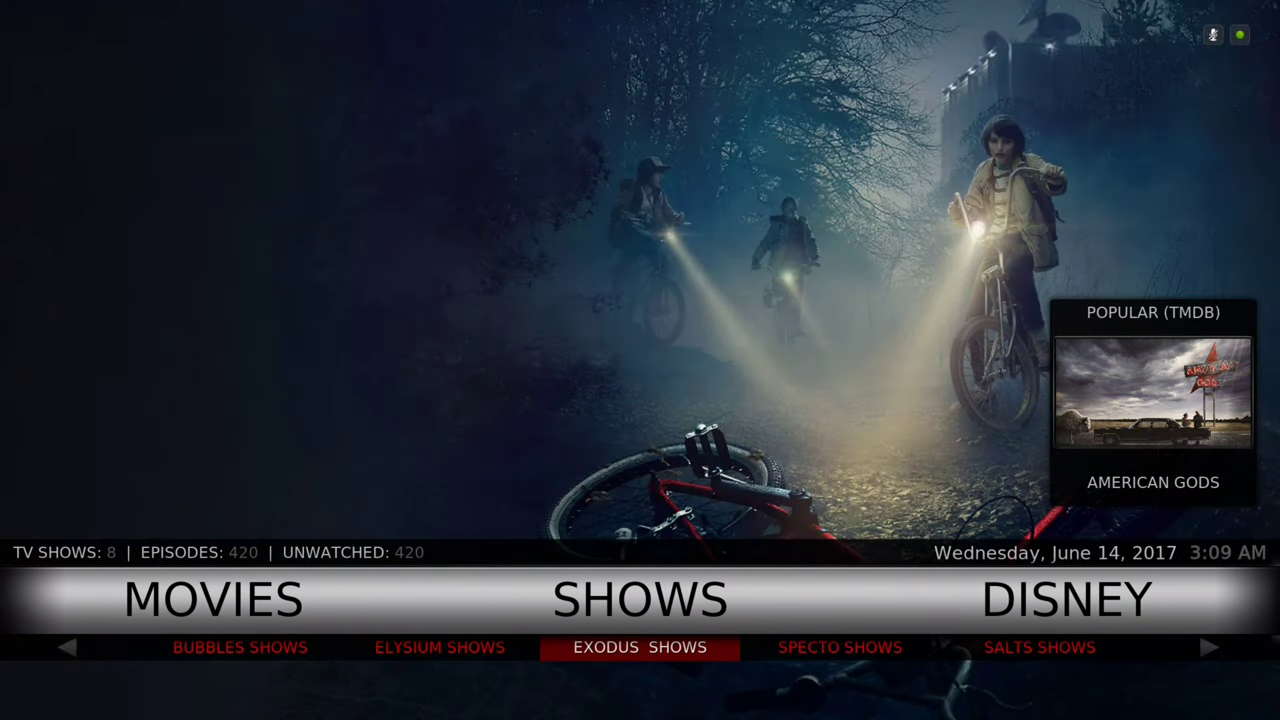
key("Right")
key("Right")
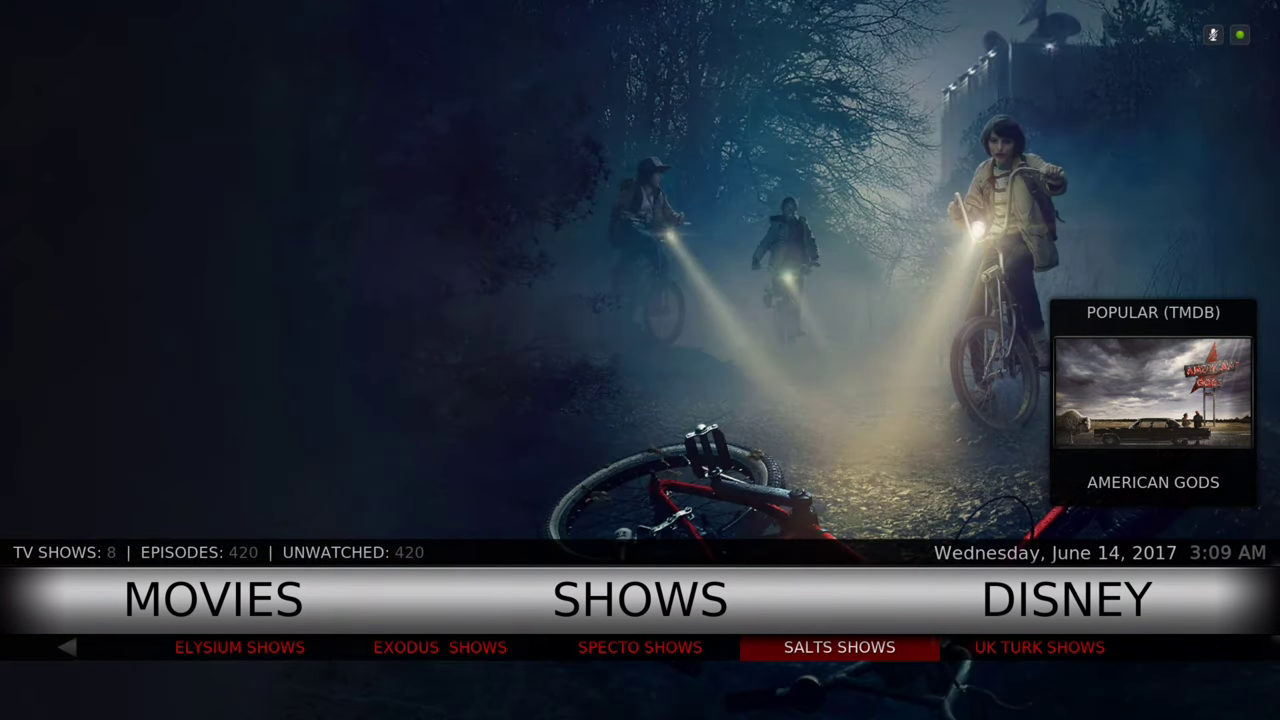
key("Right")
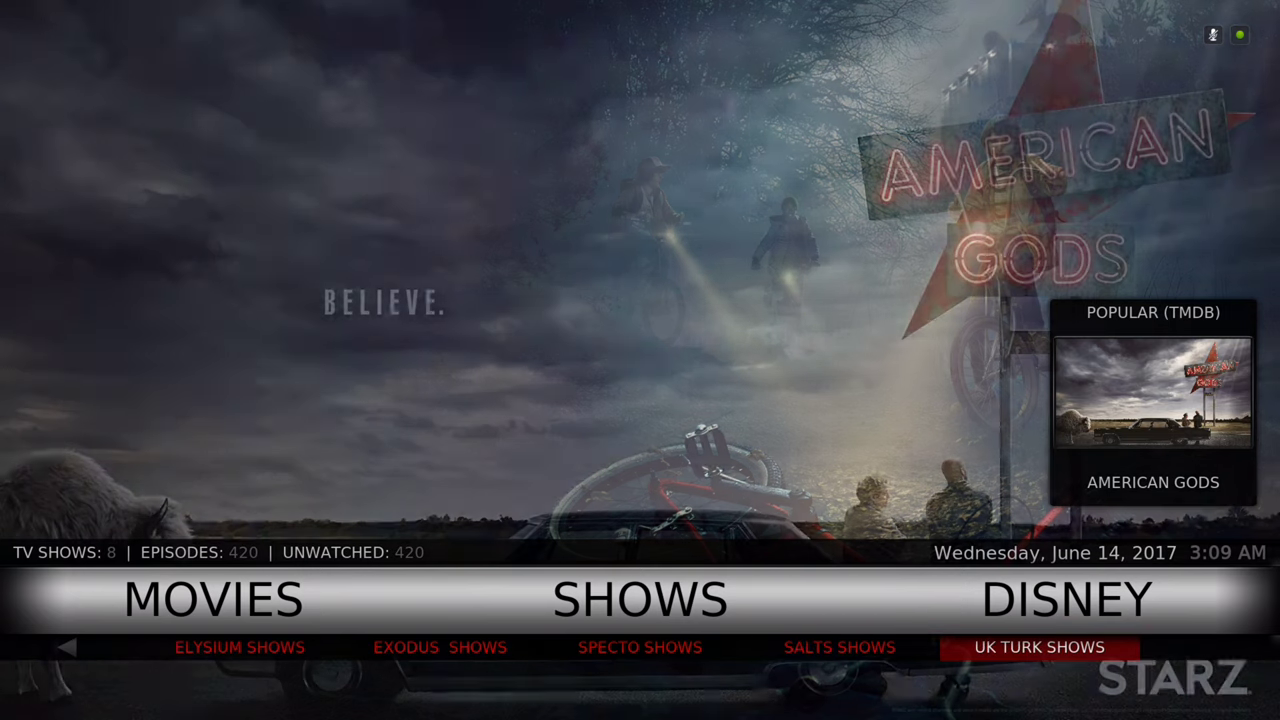
Switch to the home screen's Disney section and browse its Family widget from Beauty and the Beast past Trolls.
key("Up")
key("Right")
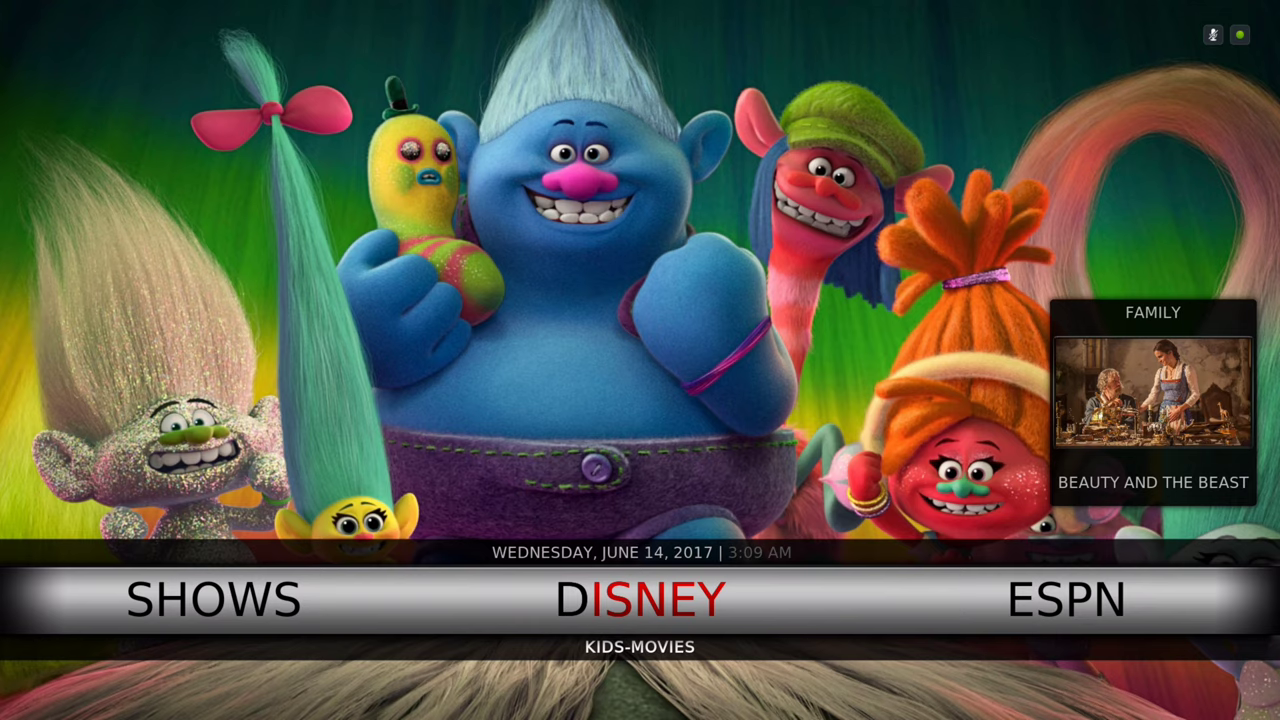
key("Up")
key("Down")
key("Down")
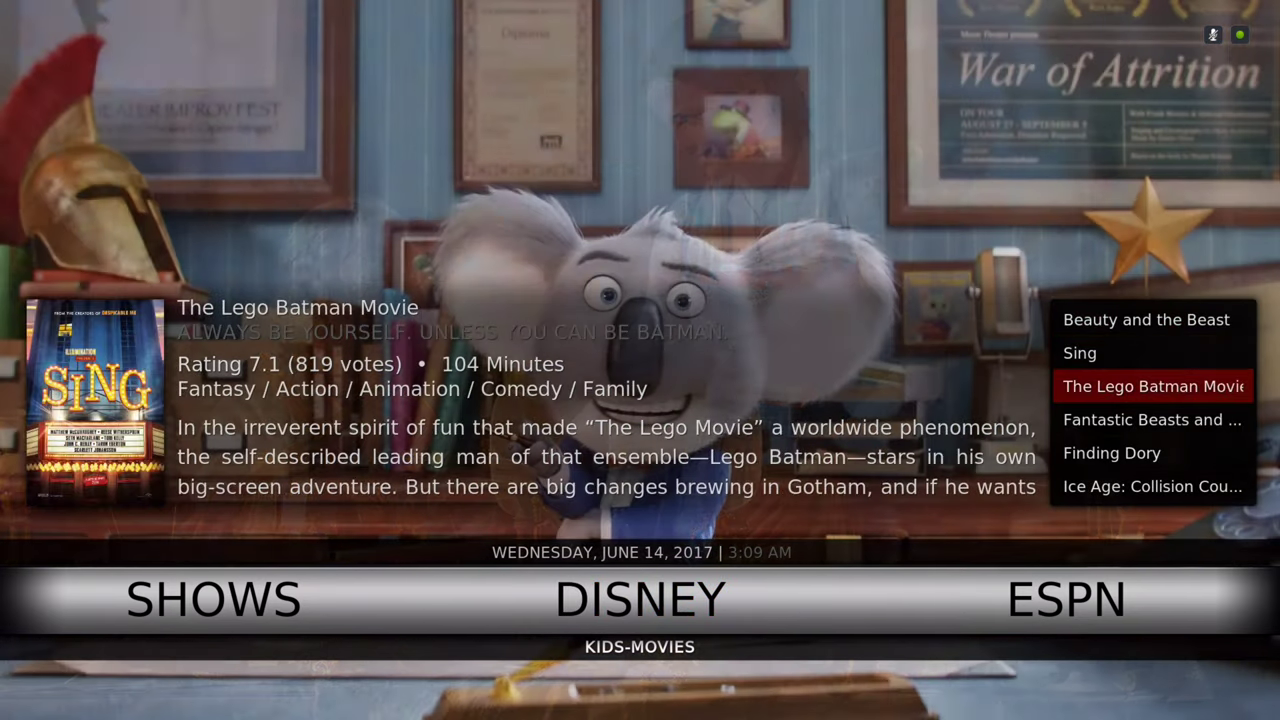
key("Down")
key("Down")
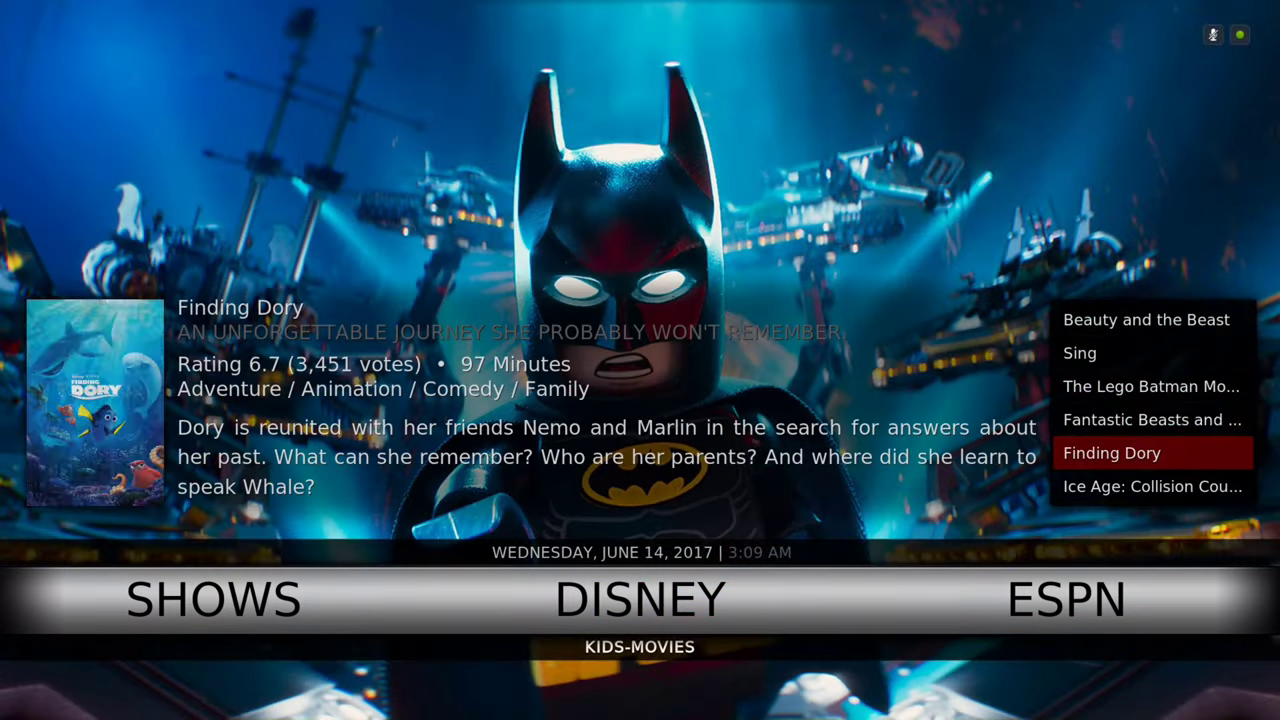
key("Down")
key("Down")
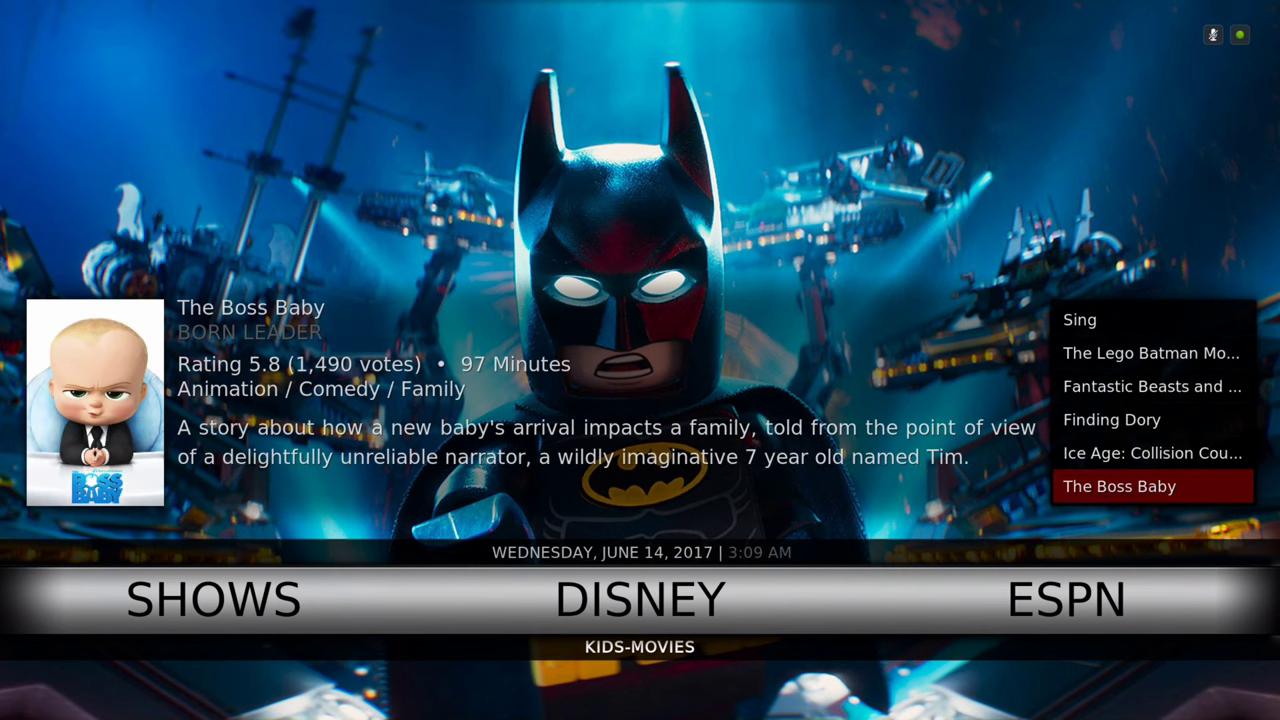
key("Down")
key("Down")
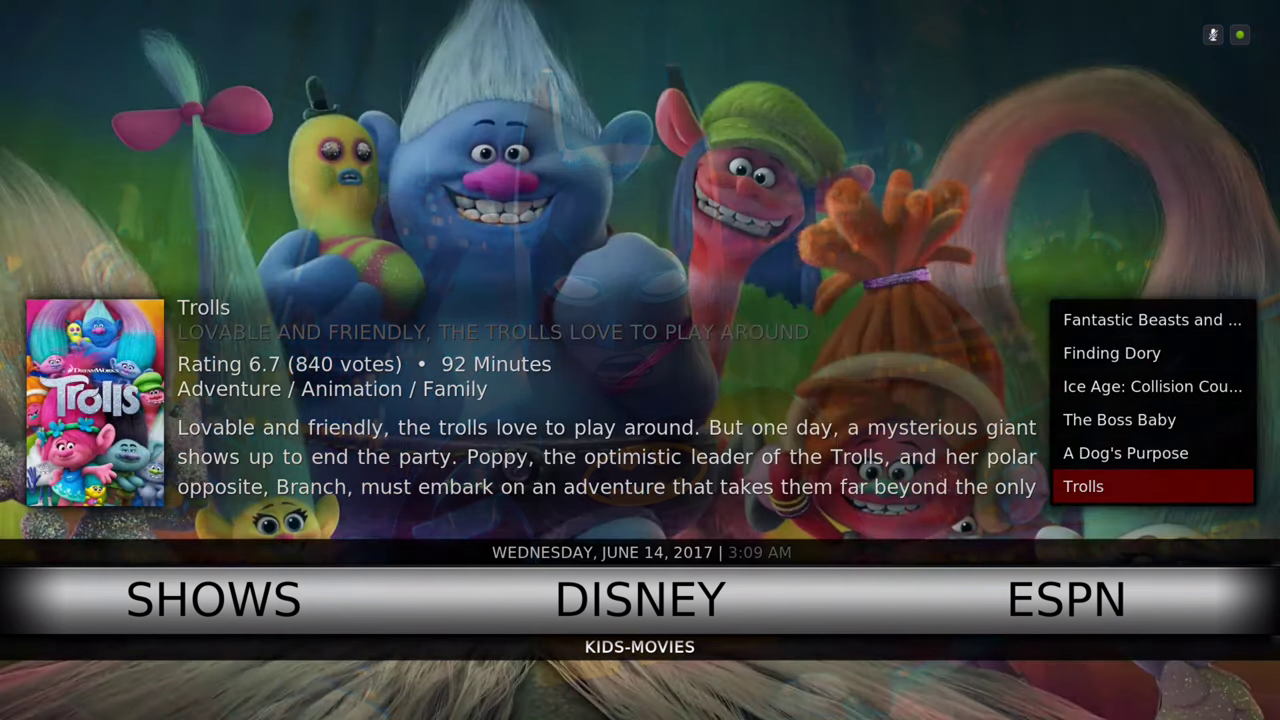
key("Down")
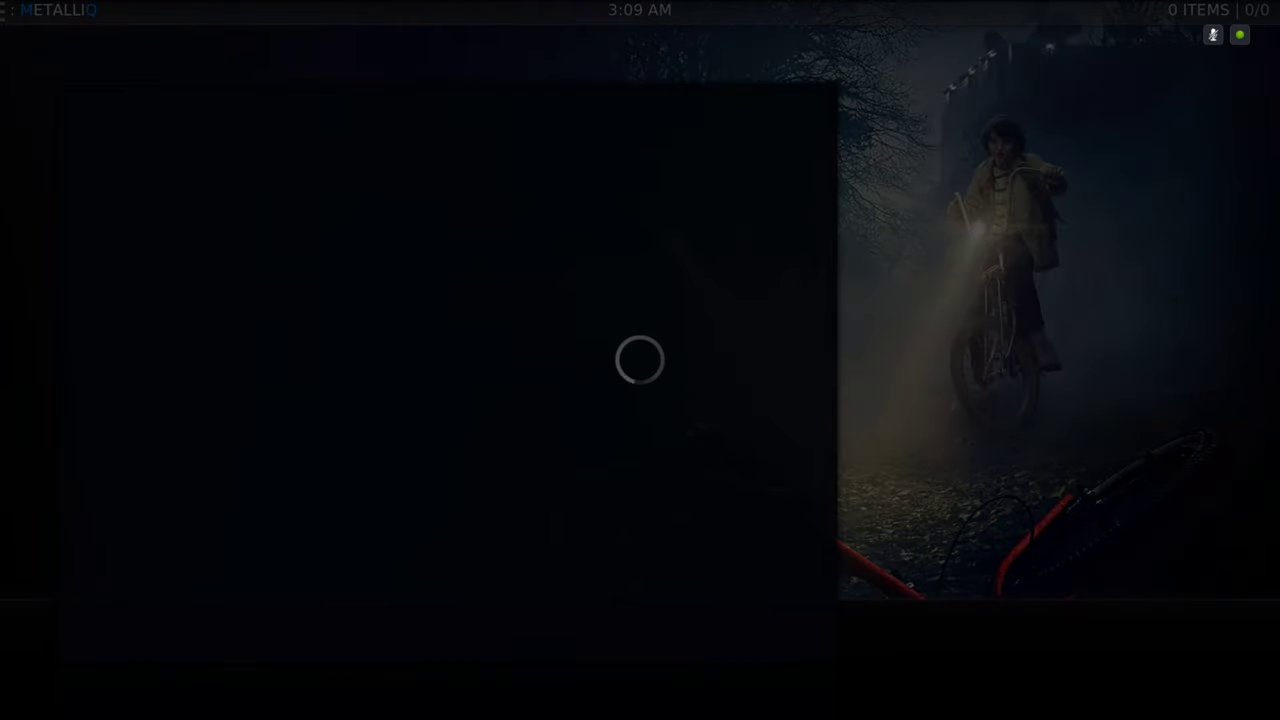
Browse the Real-Movies Disney list from Beauty And The Beast to Alice Through The Looking Glass, and leave it.
key("Down")
key("Down")
key("Down")
key("Down")
key("Down")
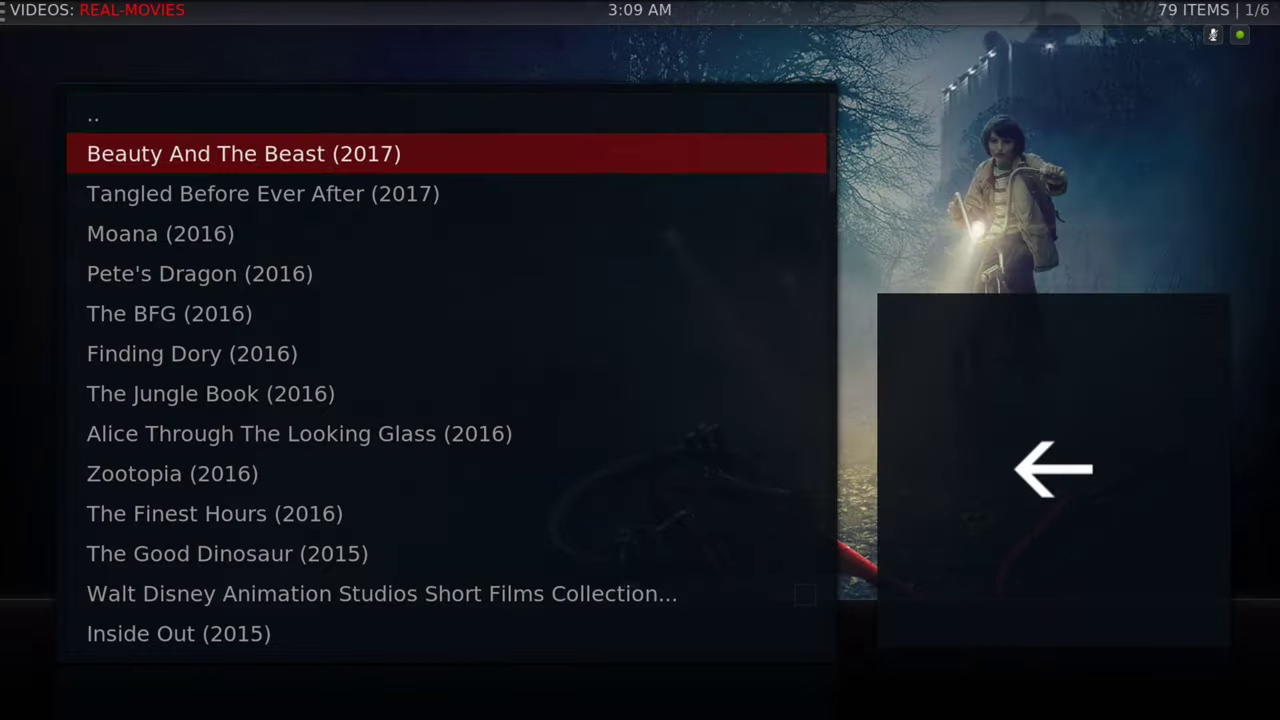
key("Down")
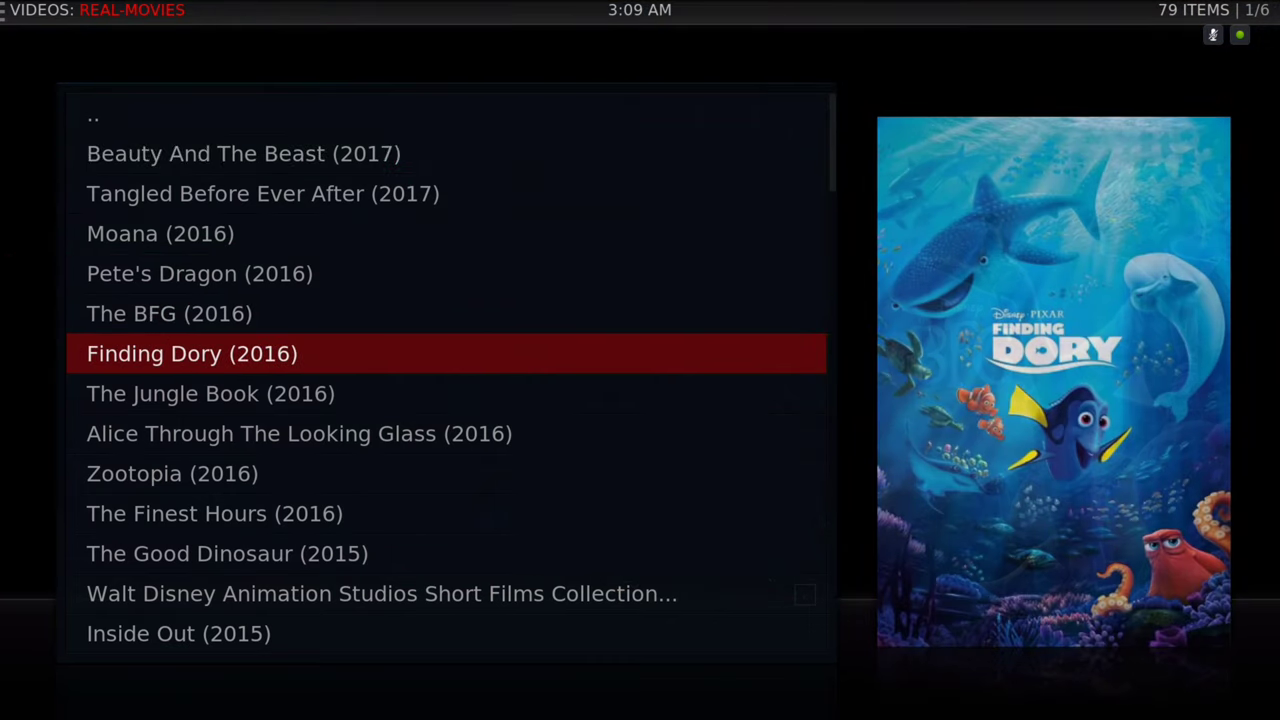
key("Down")
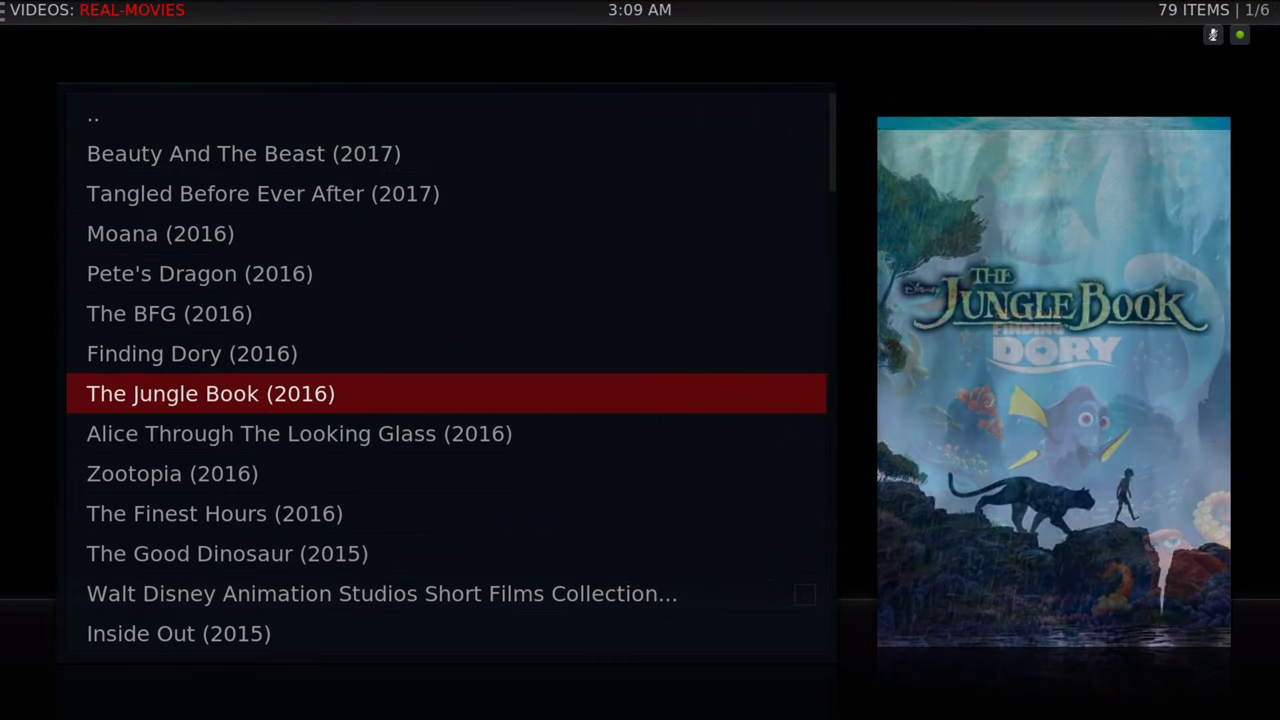
key("Down")
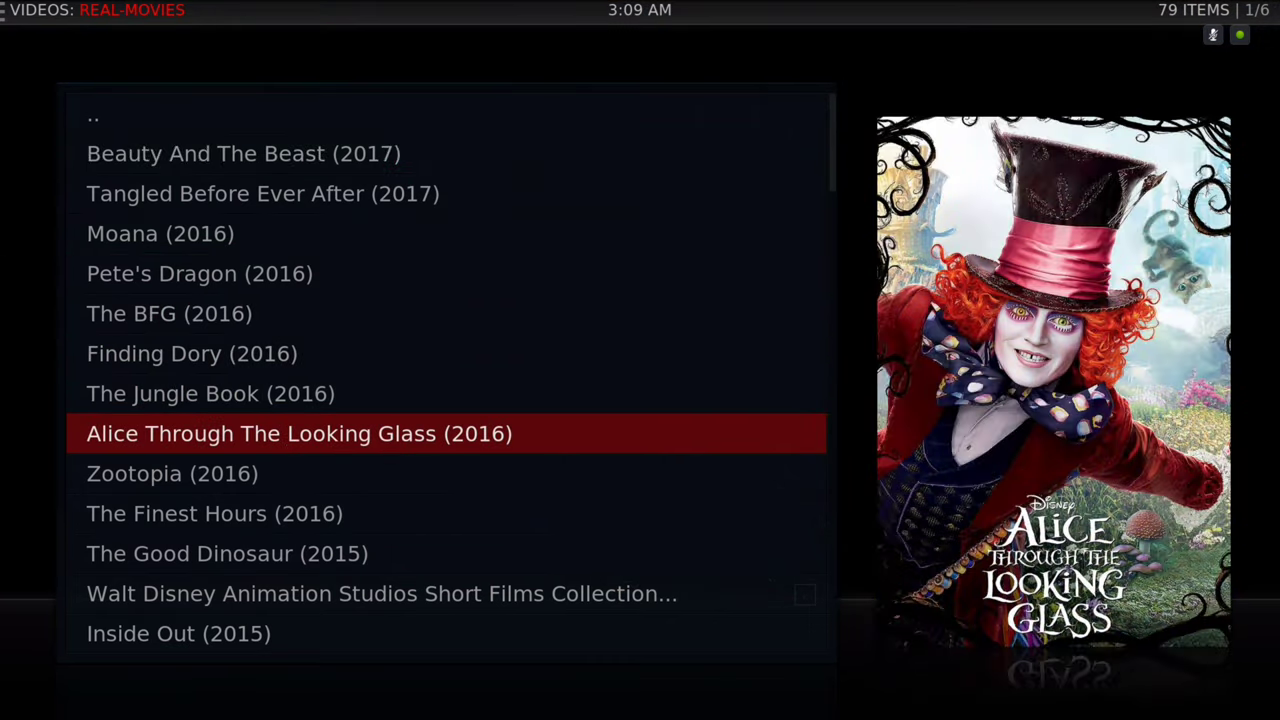
key("Escape")
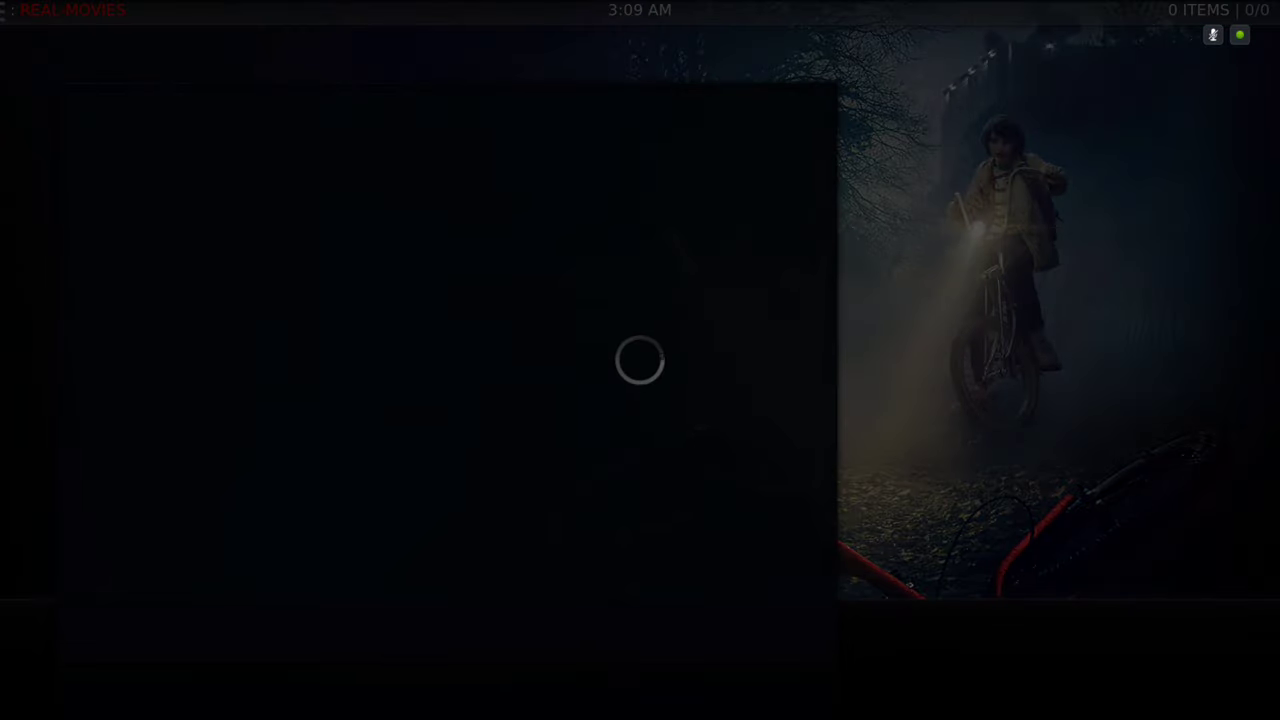
Browse the Real-Movies list that starts with The Lego Batman Movie, continuing past Scooby Doo Shaggys Showdown.
key("Down")
key("Down")
key("Down")
key("Down")
key("Down")
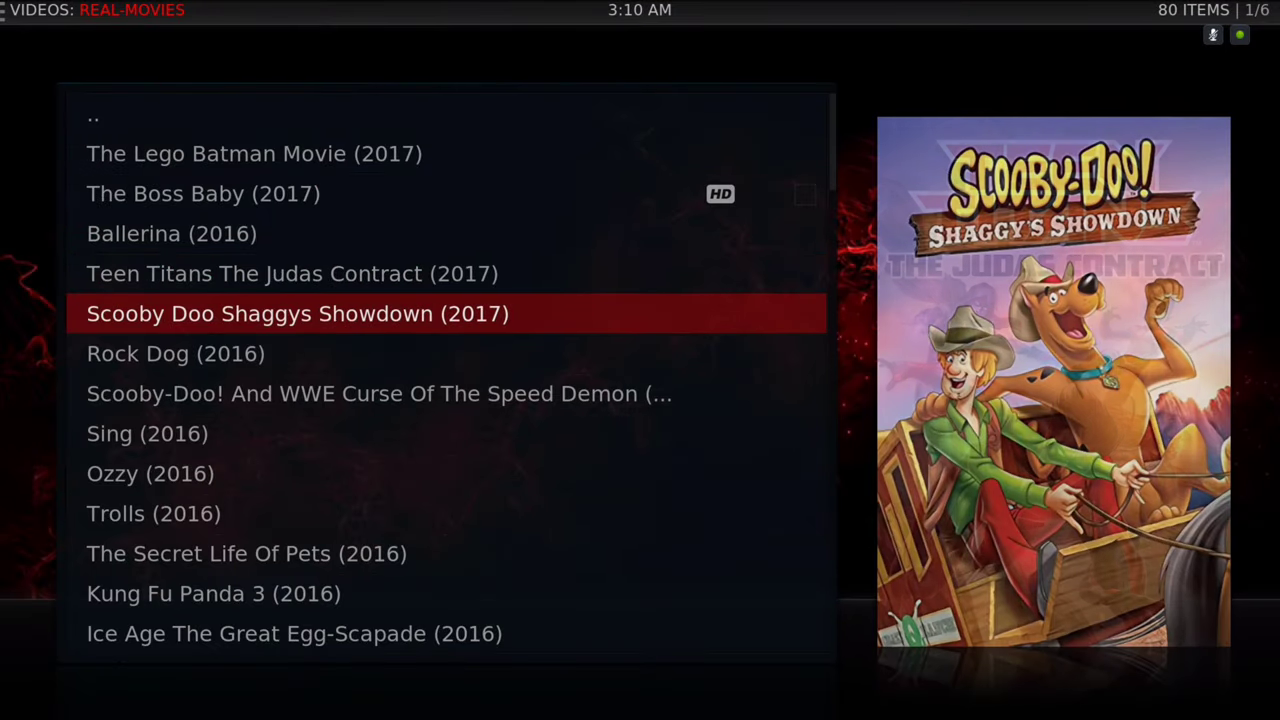
key("Down")
key("Down")
key("Down")
key("Down")
key("Down")
key("Down")
key("Down")
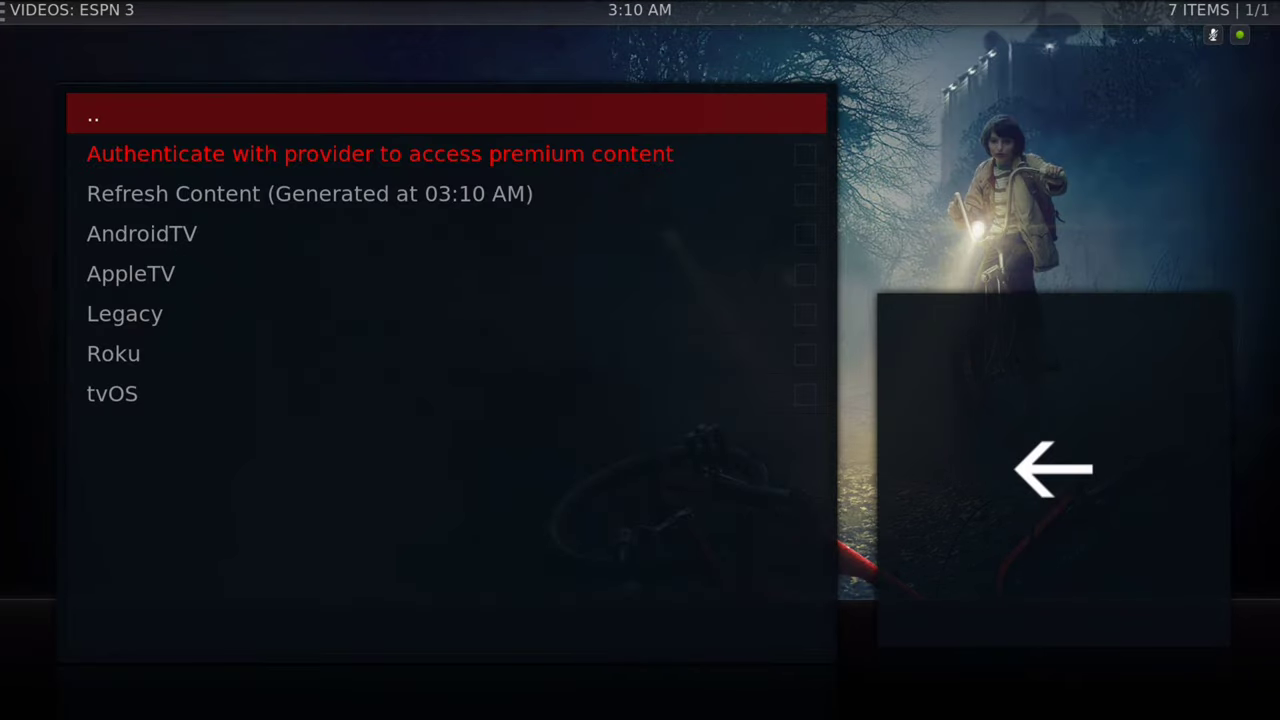
Look over the ESPN 3 authentication and content refresh entries, and open the AndroidTV listing.
key("Down")
key("Down")
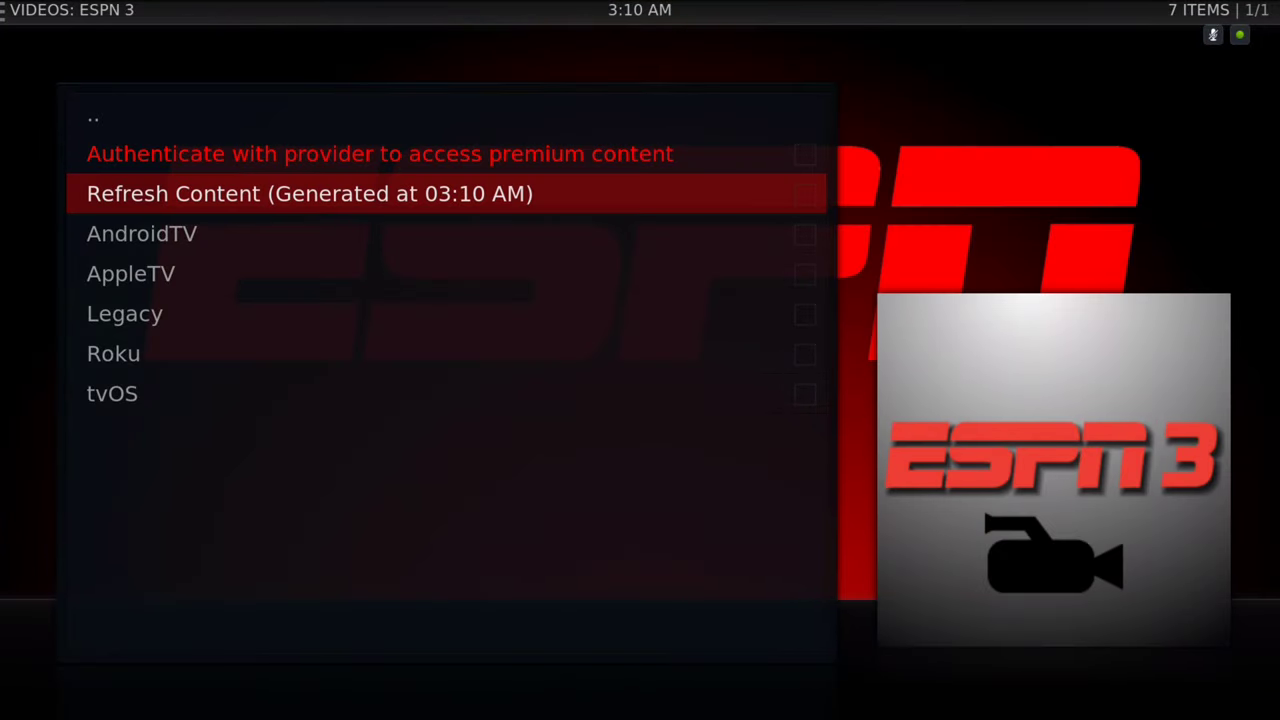
key("Up")
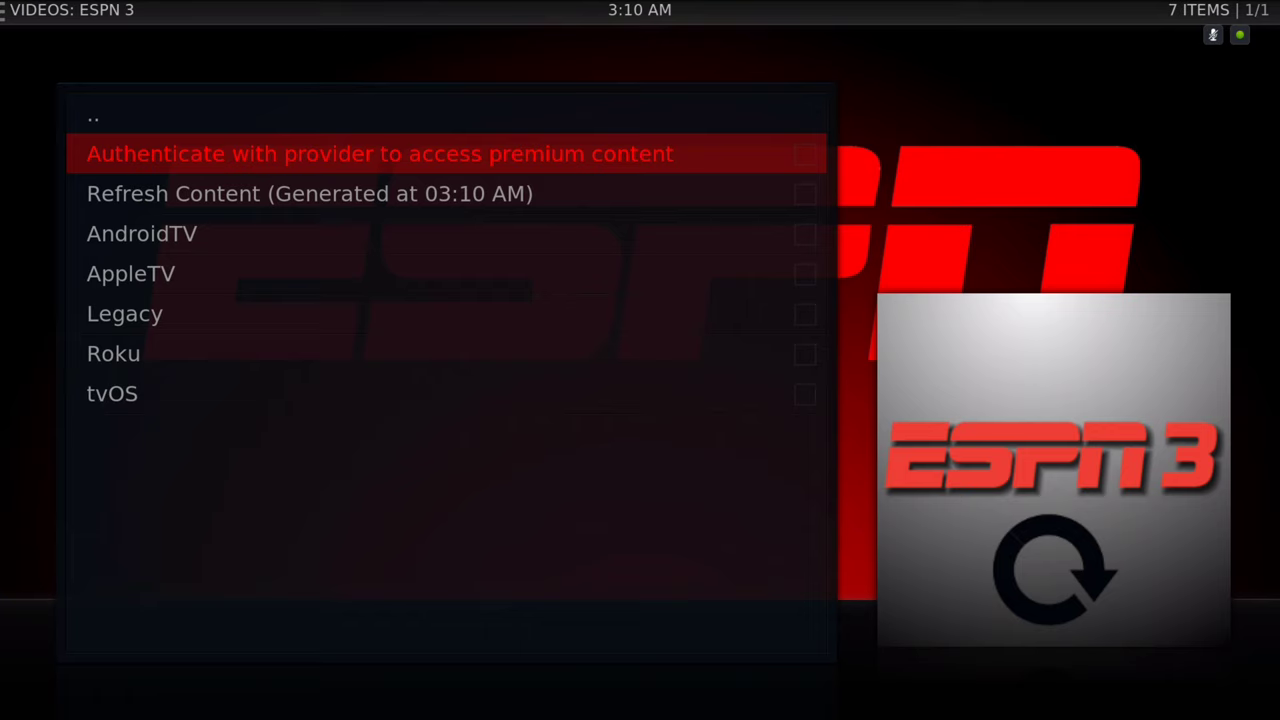
key("Down")
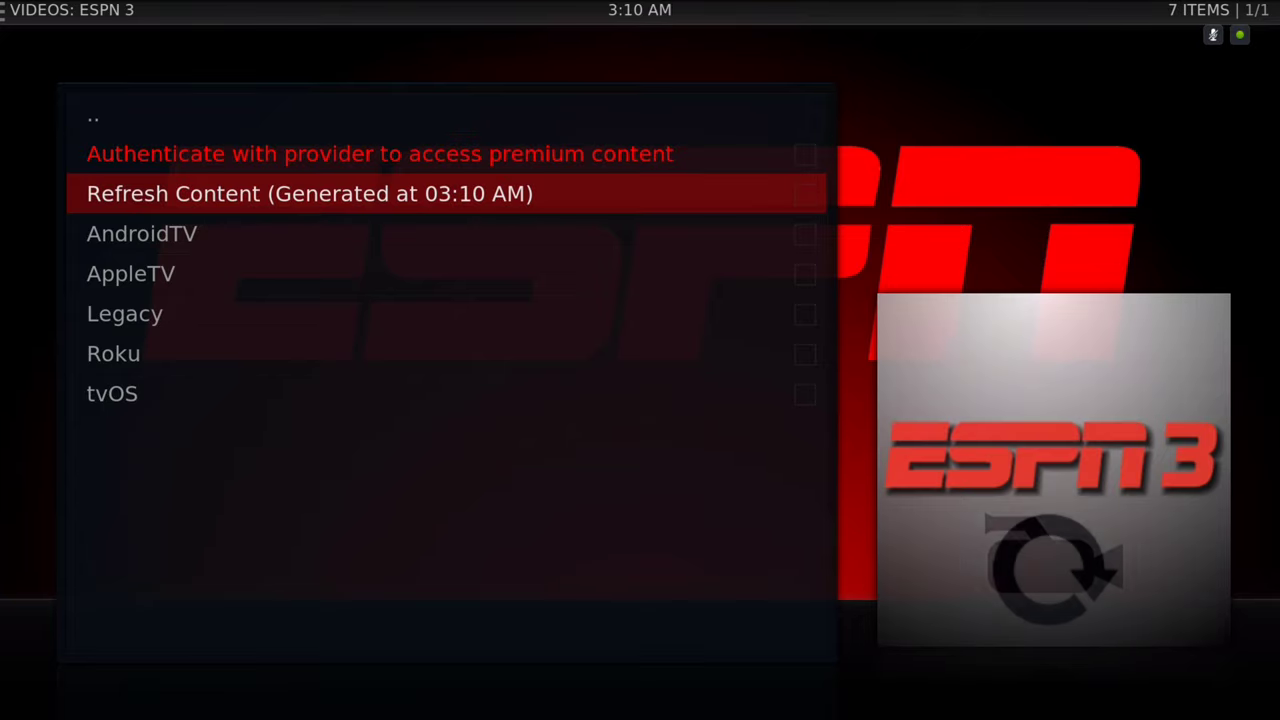
key("Down")
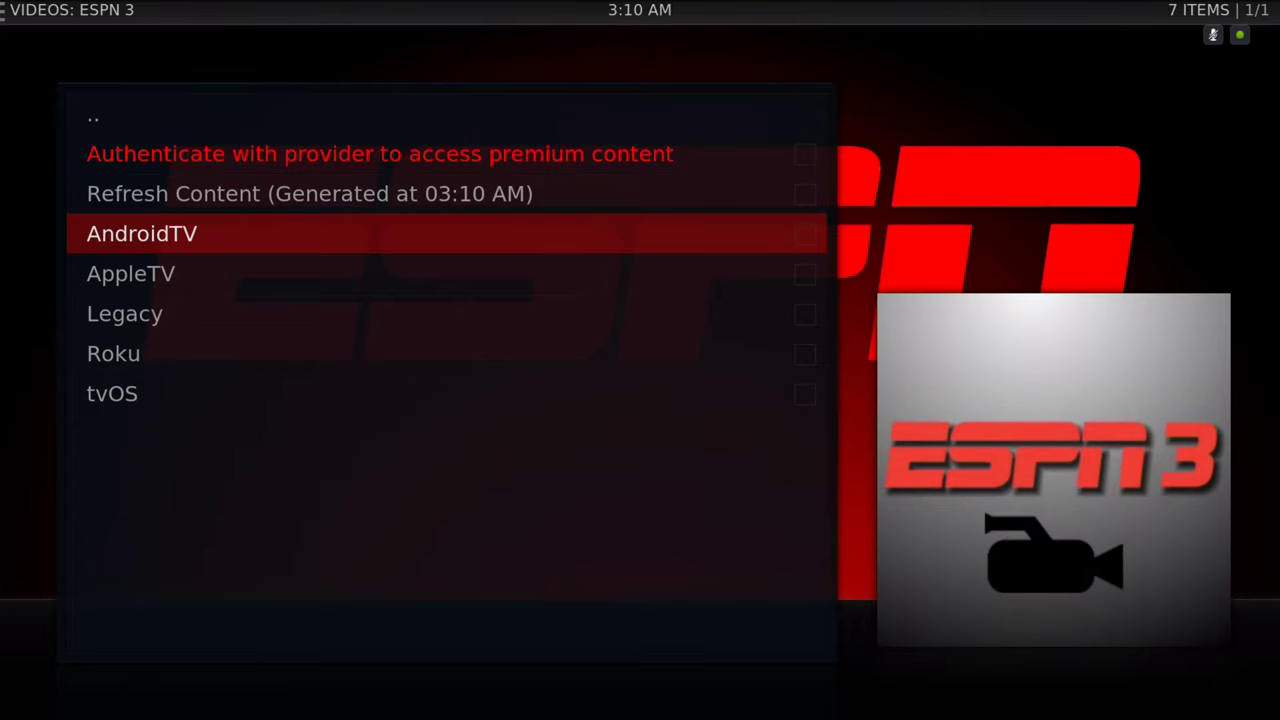
key("Return")
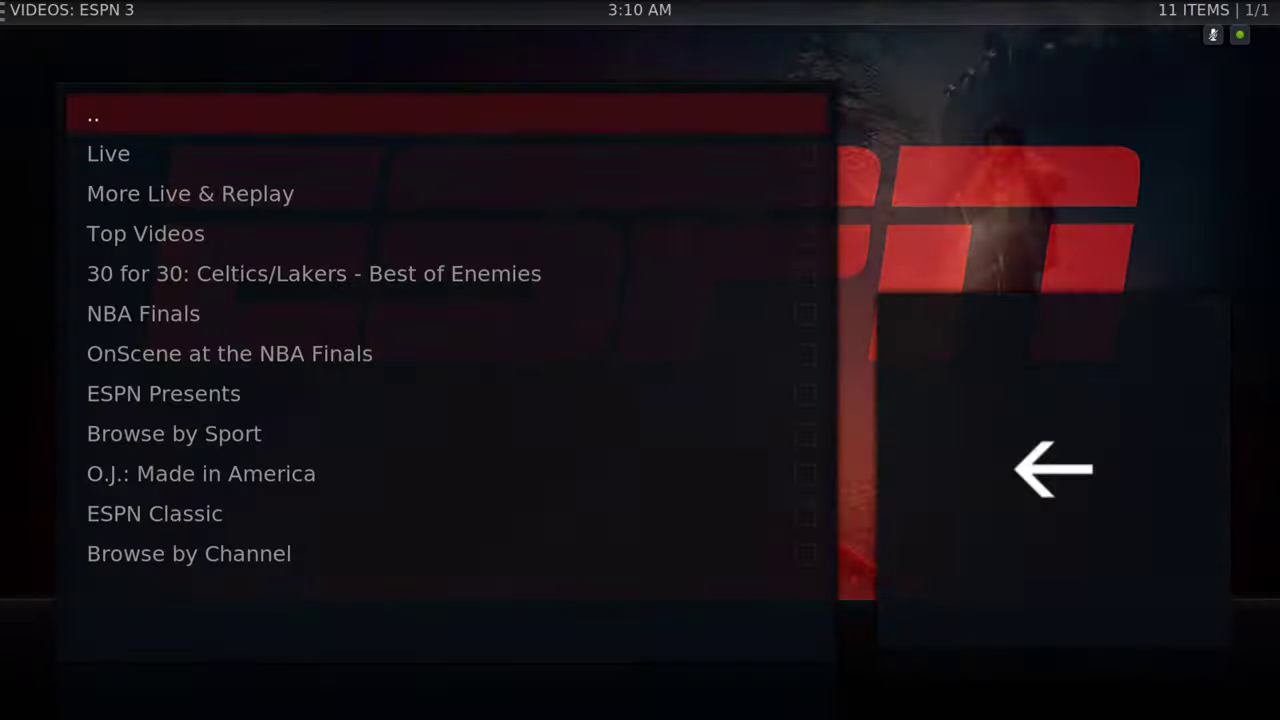
Look over the AndroidTV categories in ESPN 3 and open More Live & Replay.
key("Up")
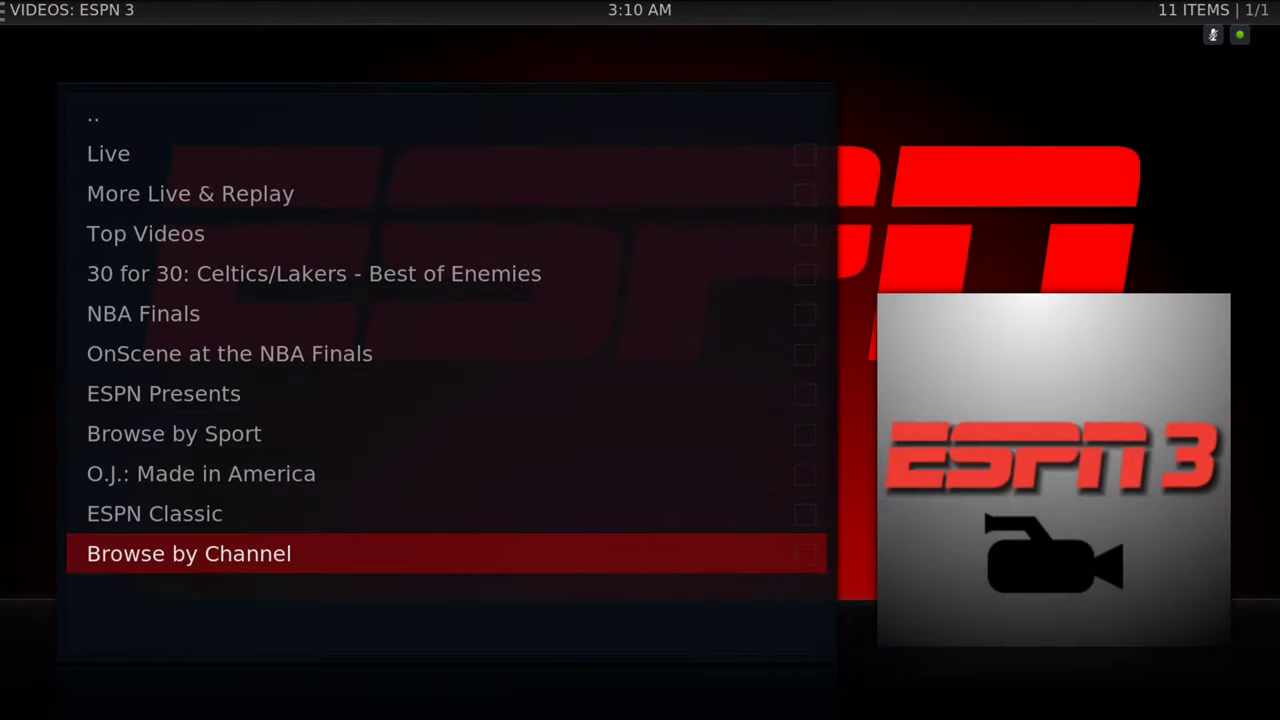
key("Down")
key("Down")
key("Down")
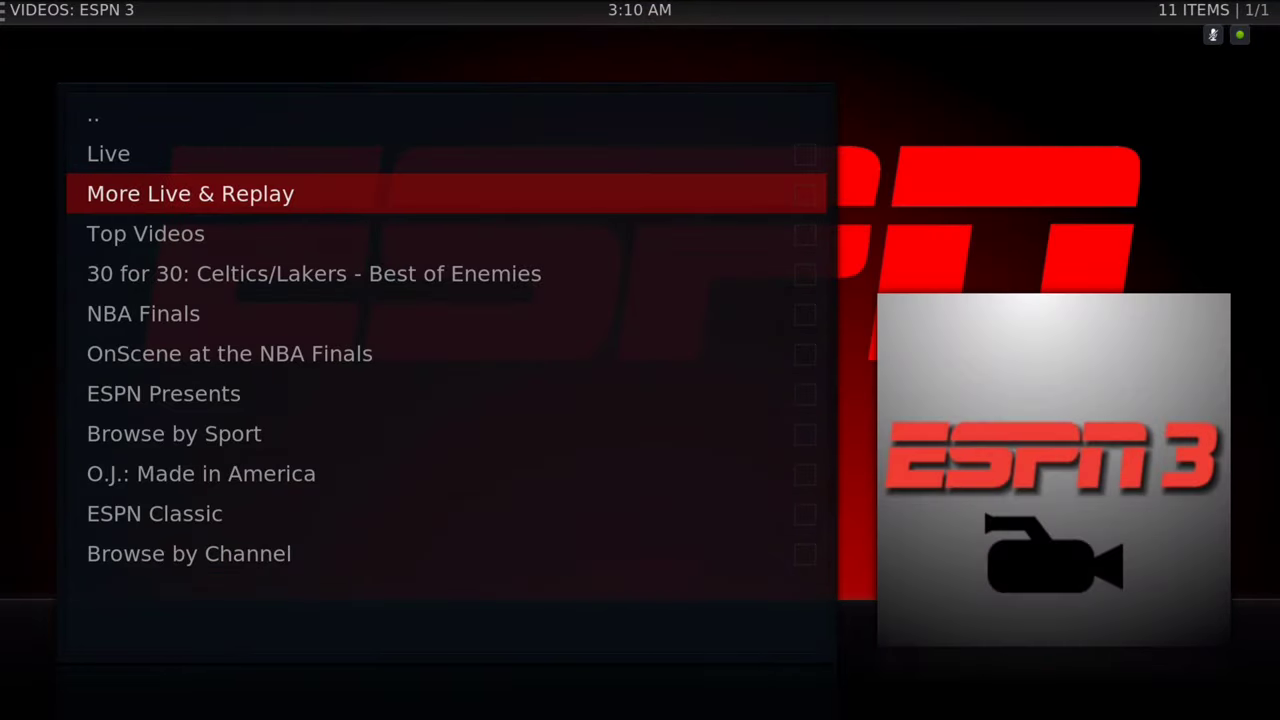
key("Return")
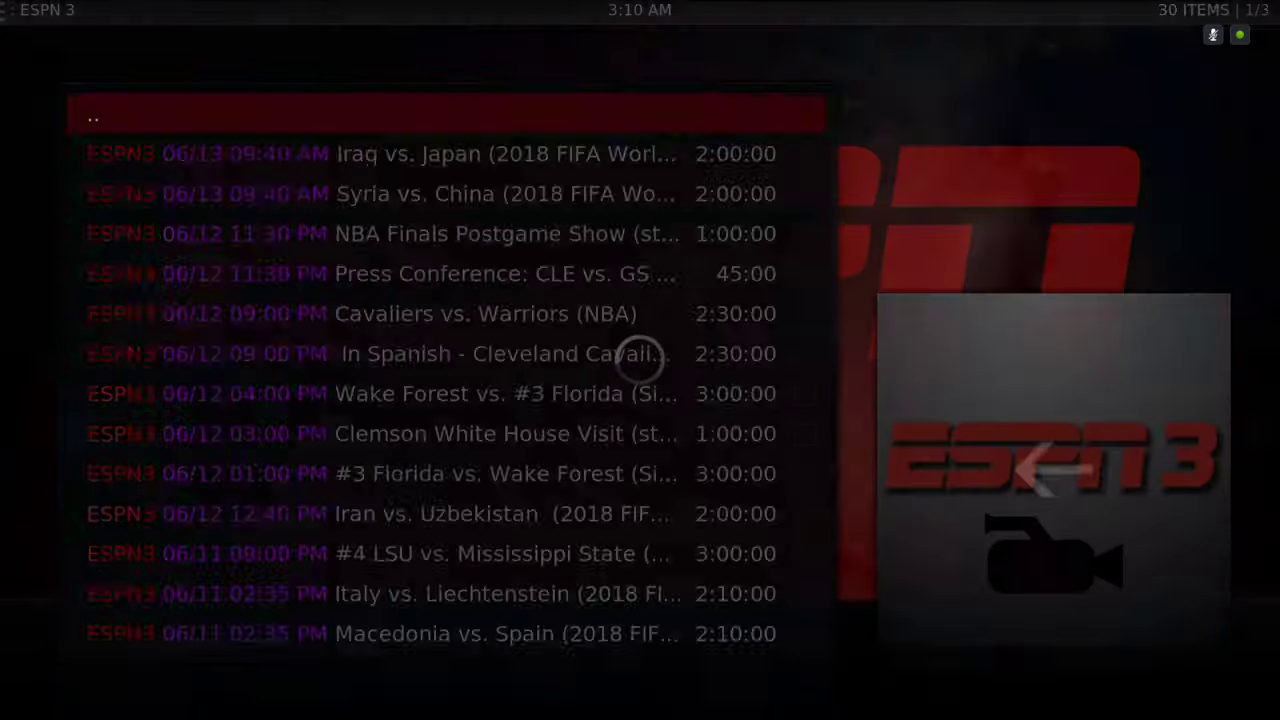
Browse the ESPN3 replays from Iraq vs. Japan to the Spanish Cleveland Cavaliers broadcast, and back out of the listings.
key("Down")
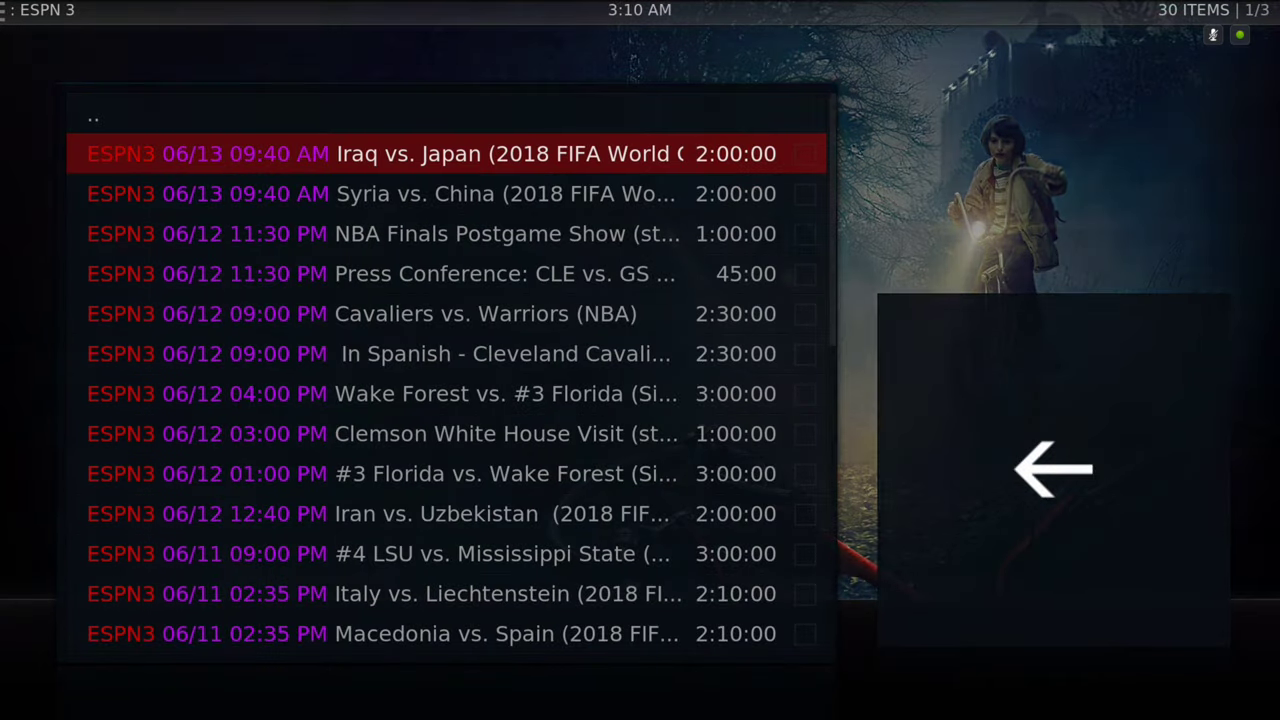
key("Down")
key("Up")
key("Down")
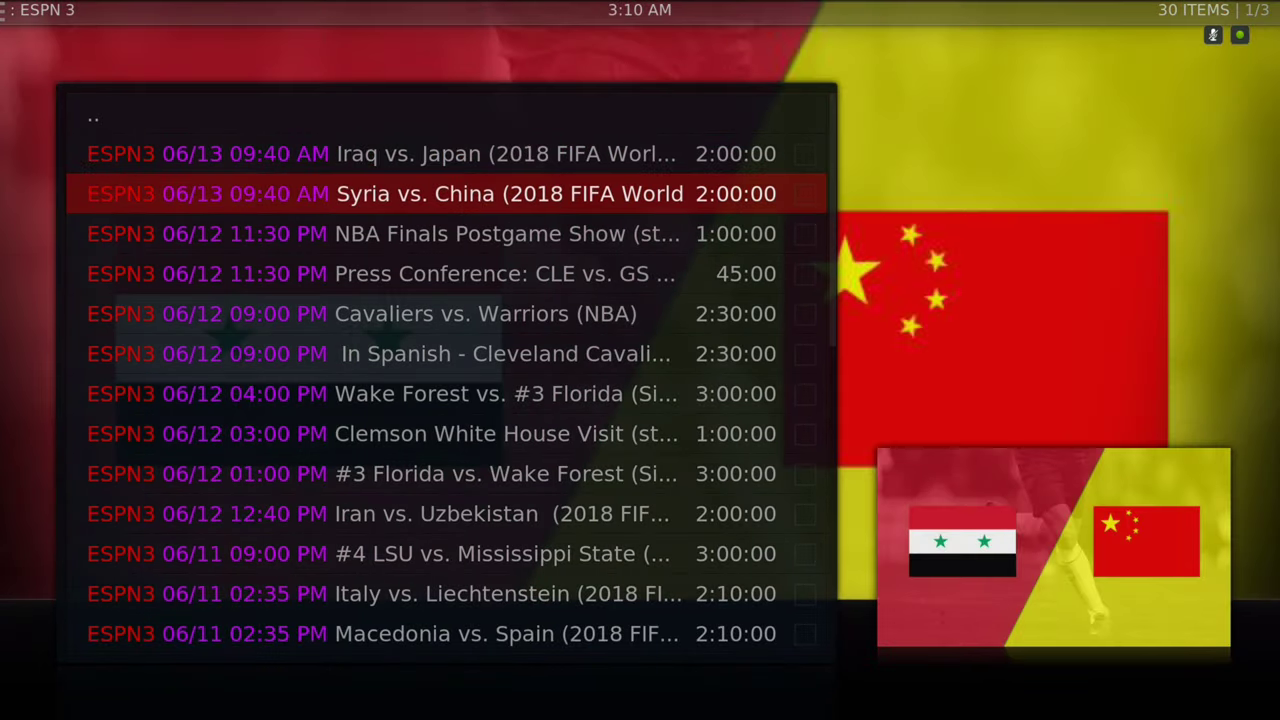
key("Up")
key("Down")
key("Down")
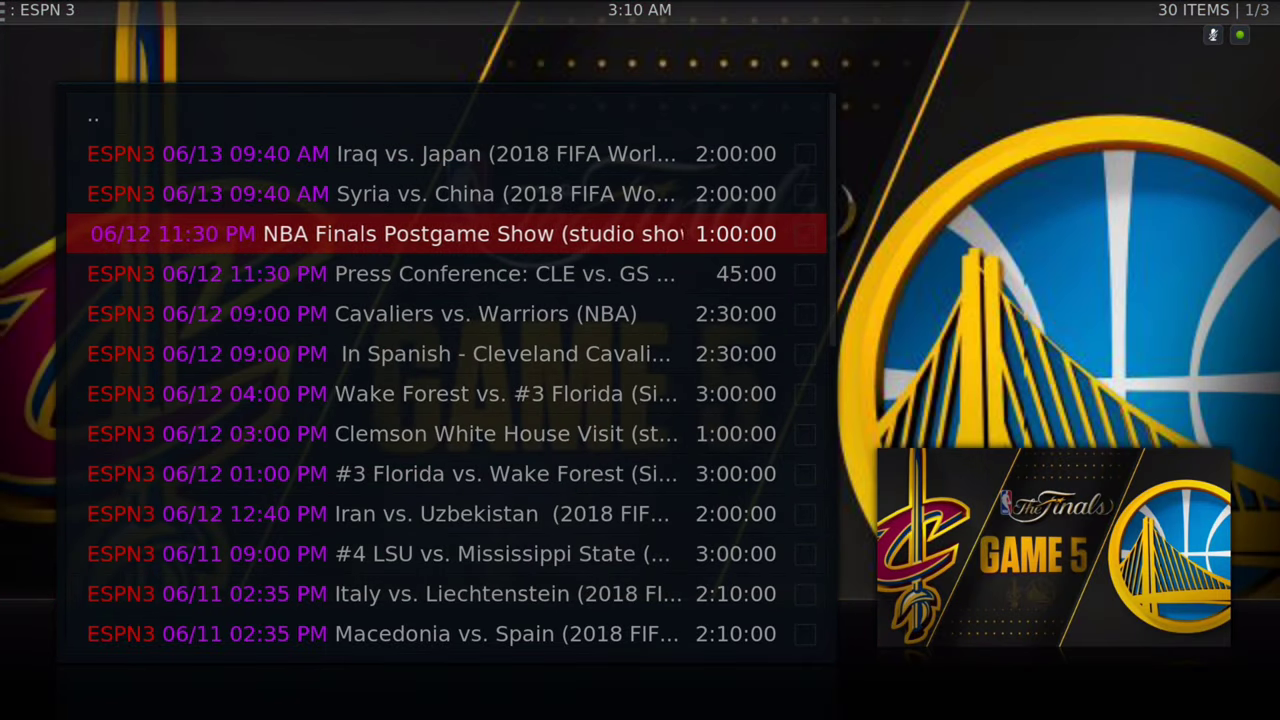
key("Down")
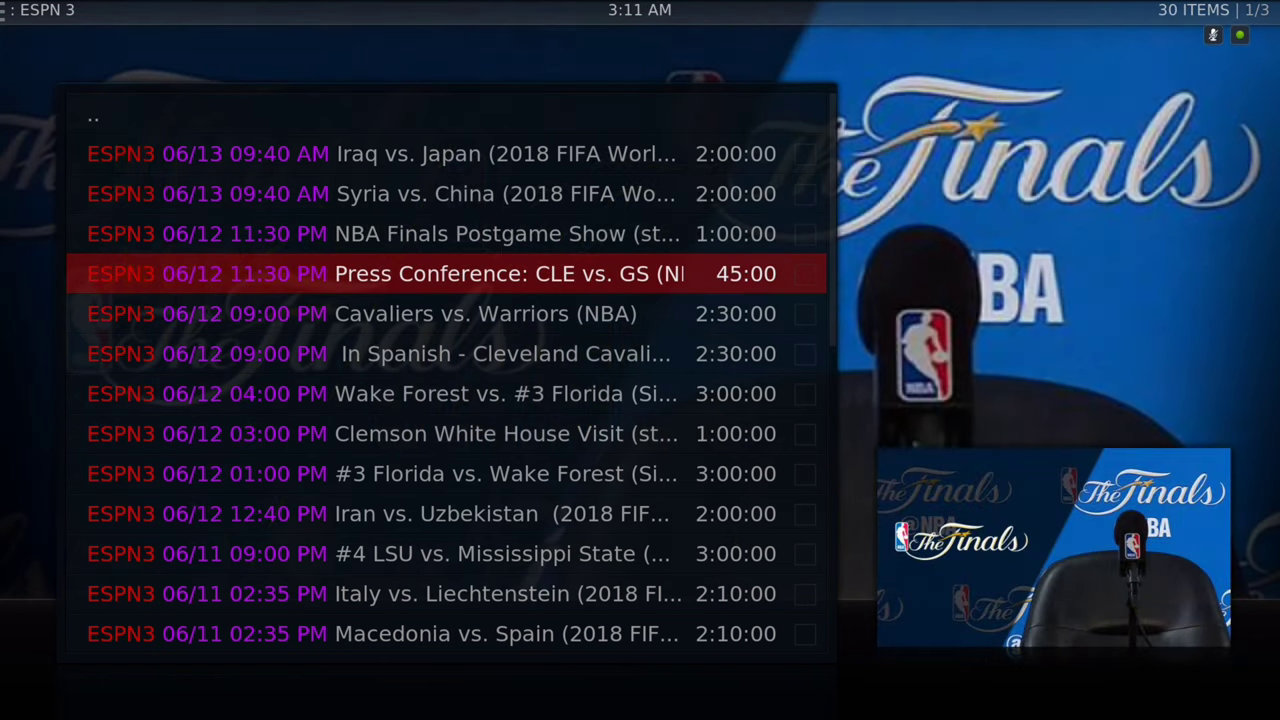
key("Down")
key("Down")
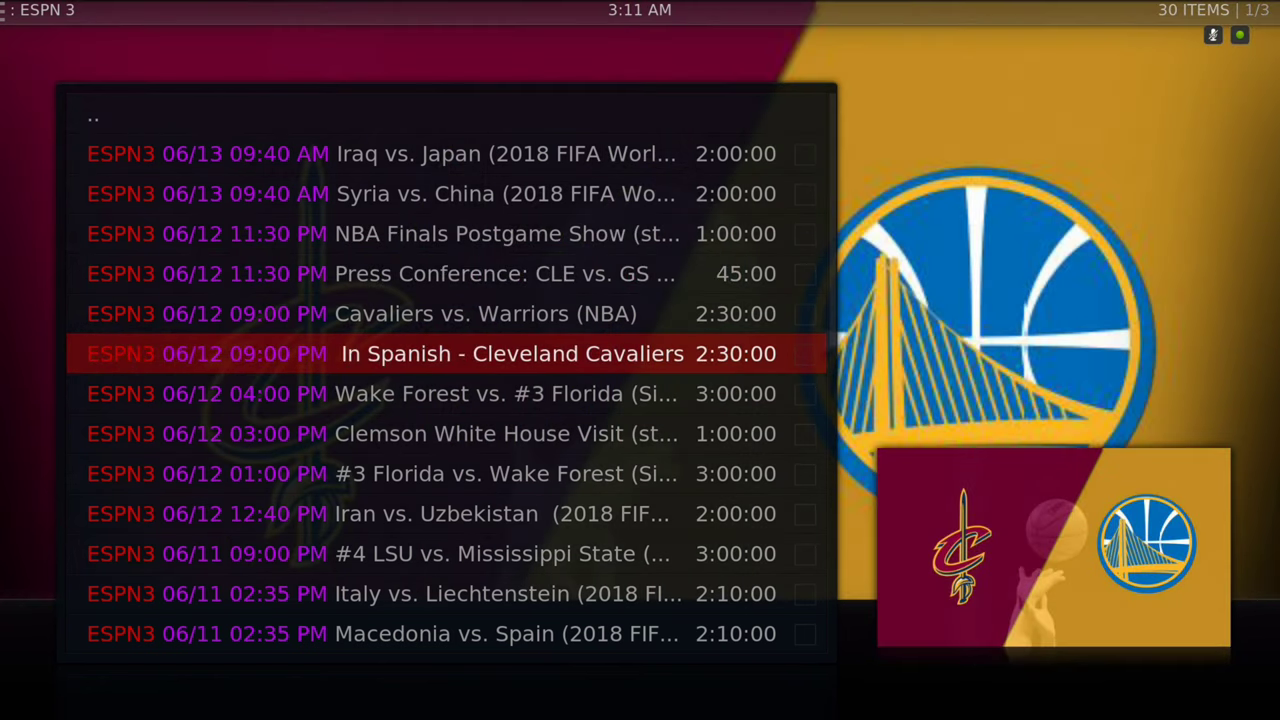
key("BackSpace")
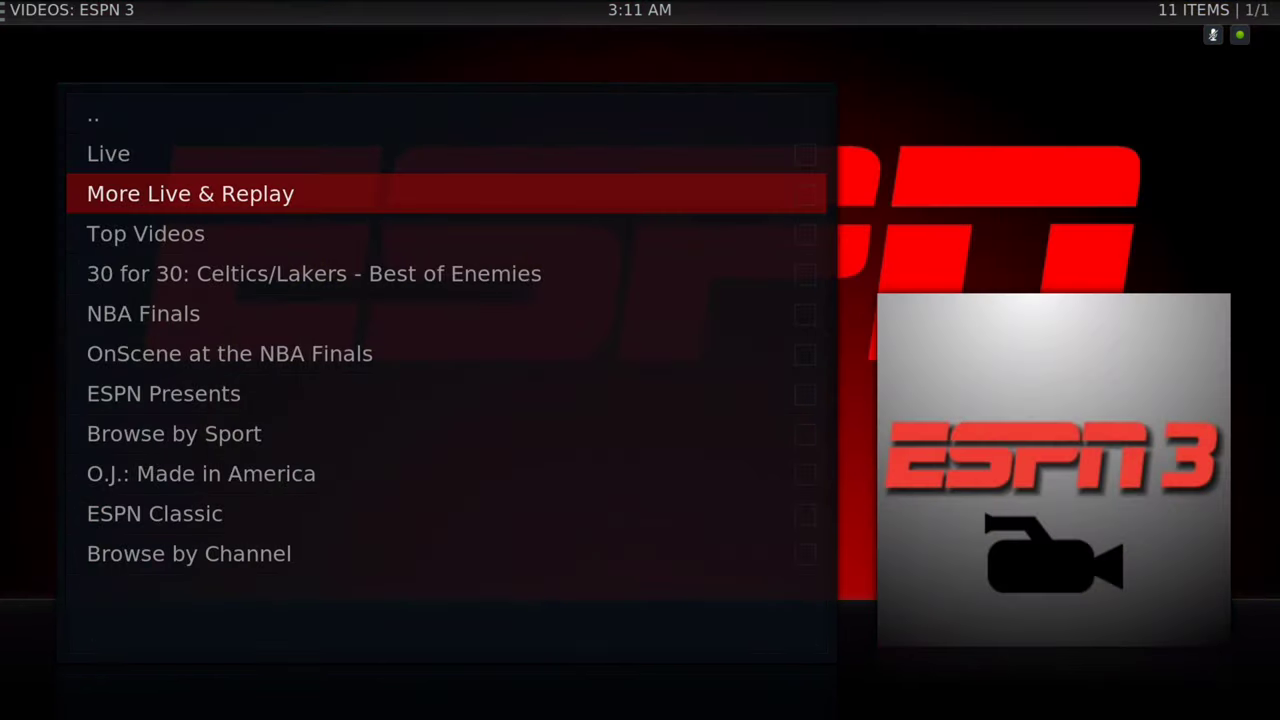
key("BackSpace")
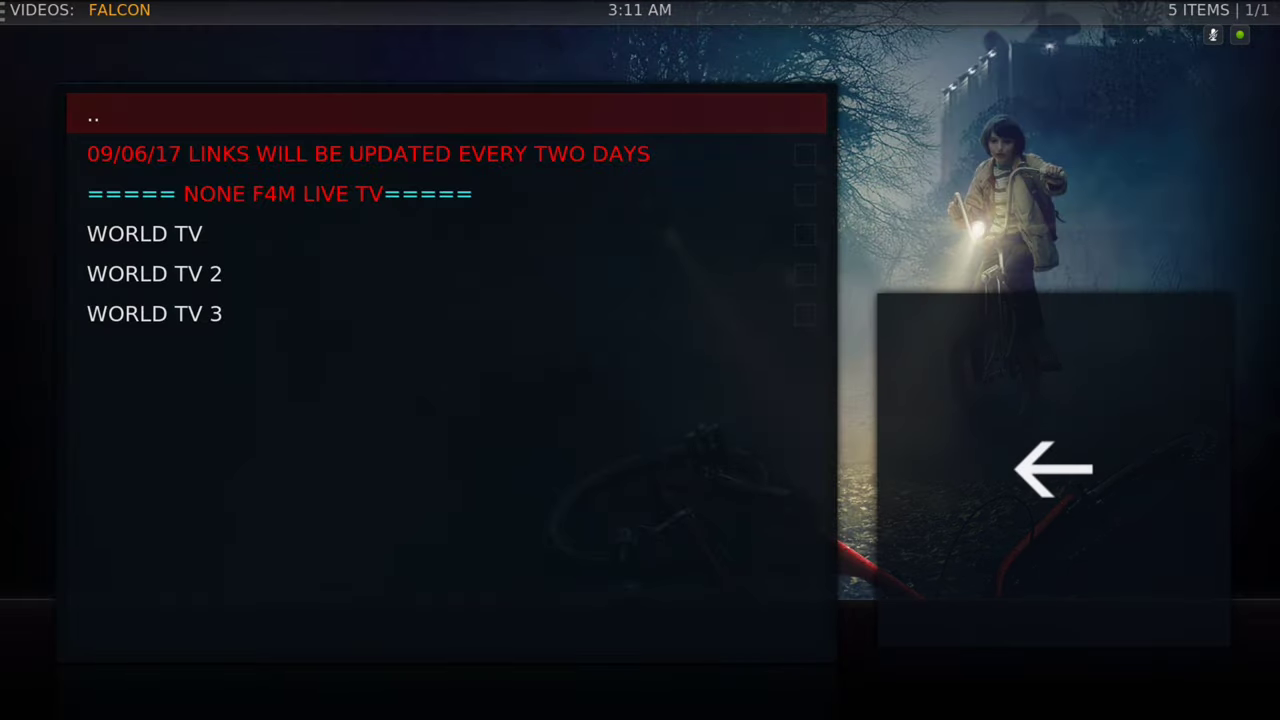
Look through the Falcon add-on's World TV, World TV 2 and World TV 3 entries.
key("Down")
key("Down")
key("Down")
key("Down")
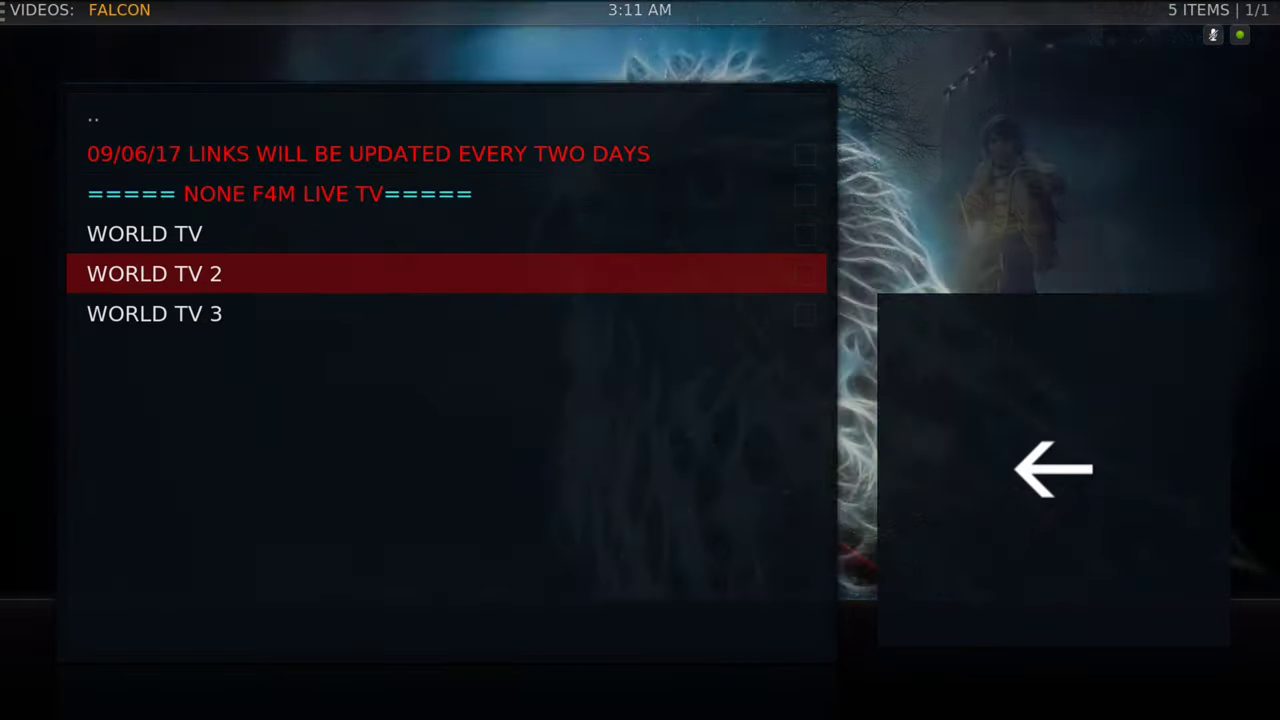
key("Down")
key("Up")
key("Down")
key("Up")
key("Up")
key("Down")
key("Down")
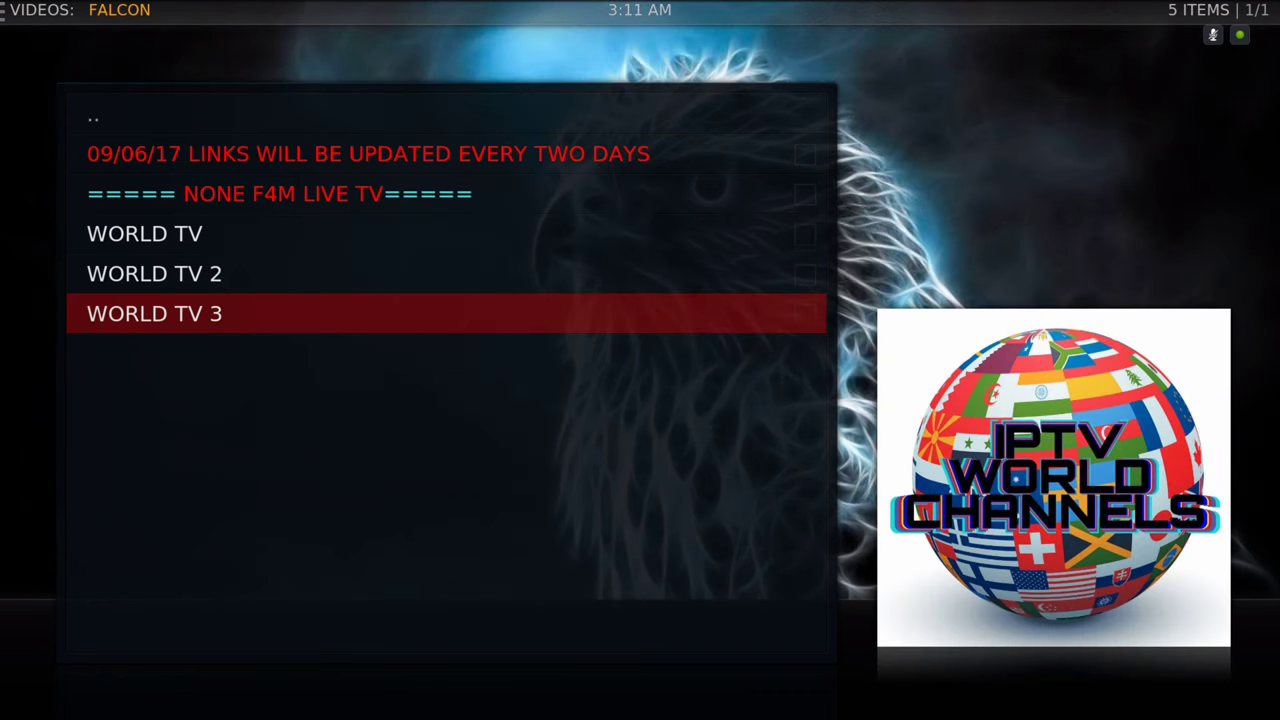
Open World TV 3 and look through the USA channels from USA Network to ABC HD.
key("Return")
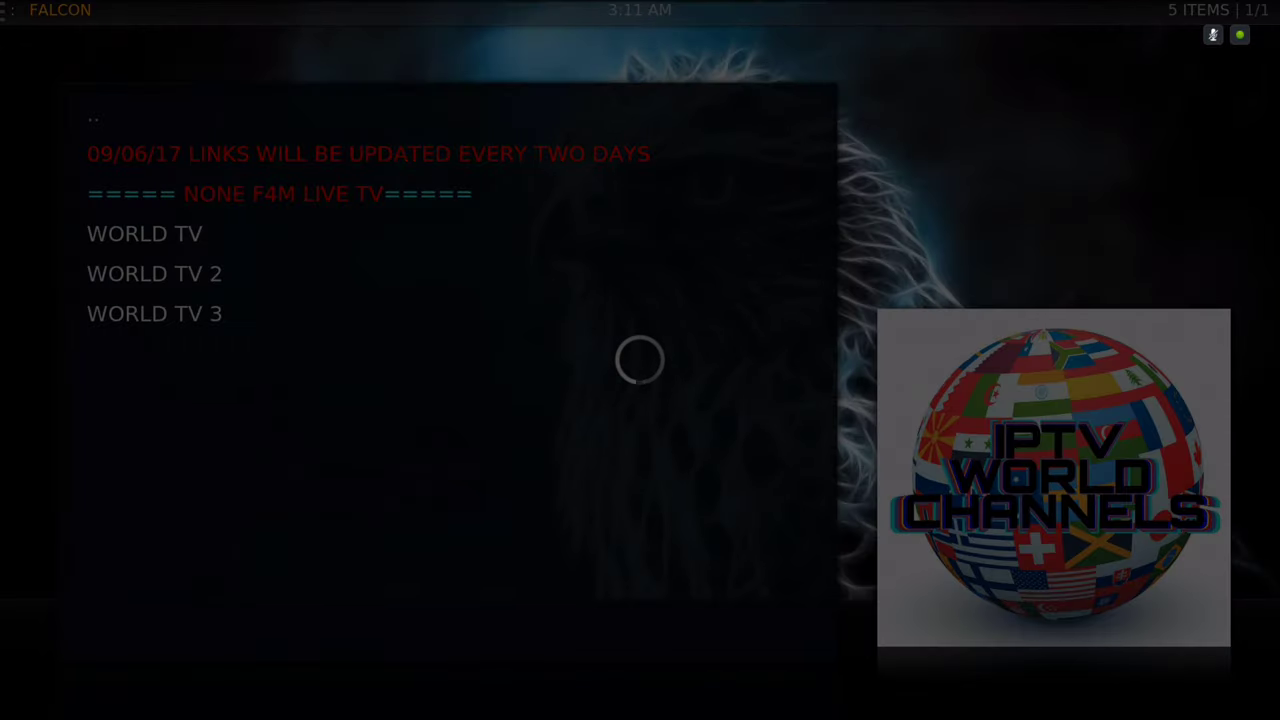
key("Down")
key("Down")
key("Down")
key("Down")
key("Down")
key("Down")
key("Down")
key("Down")
key("Down")
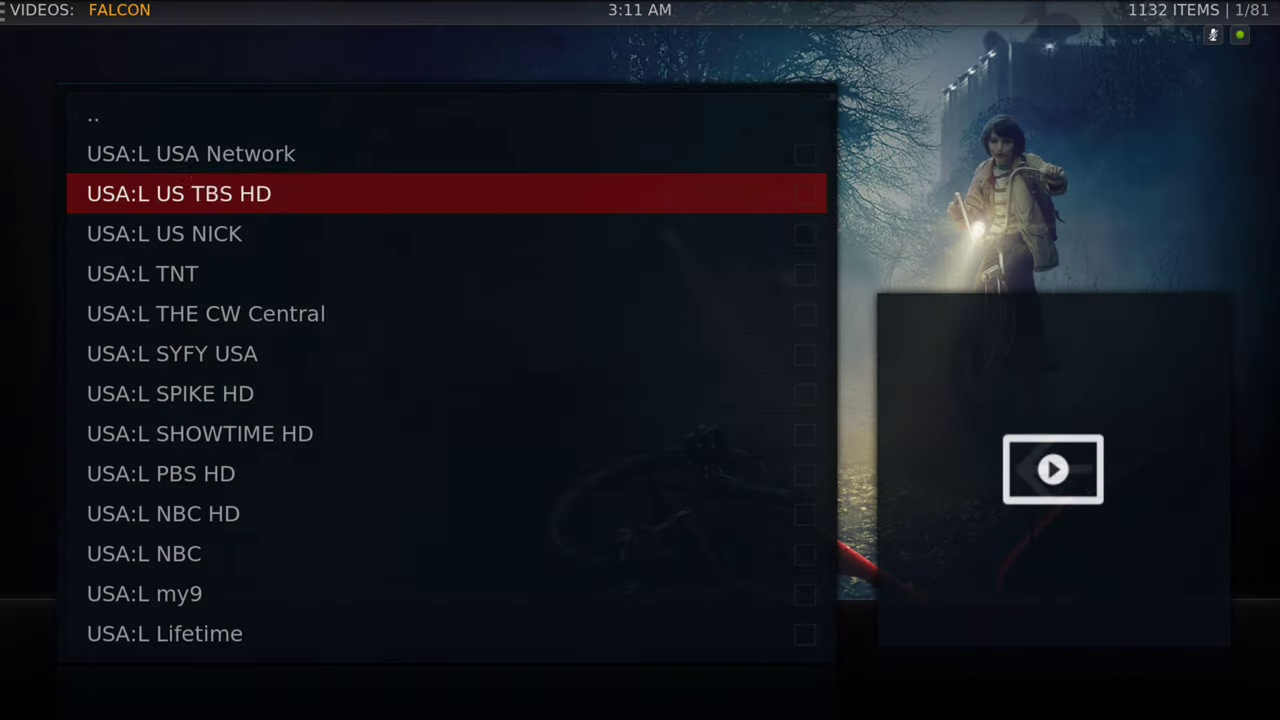
key("Down")
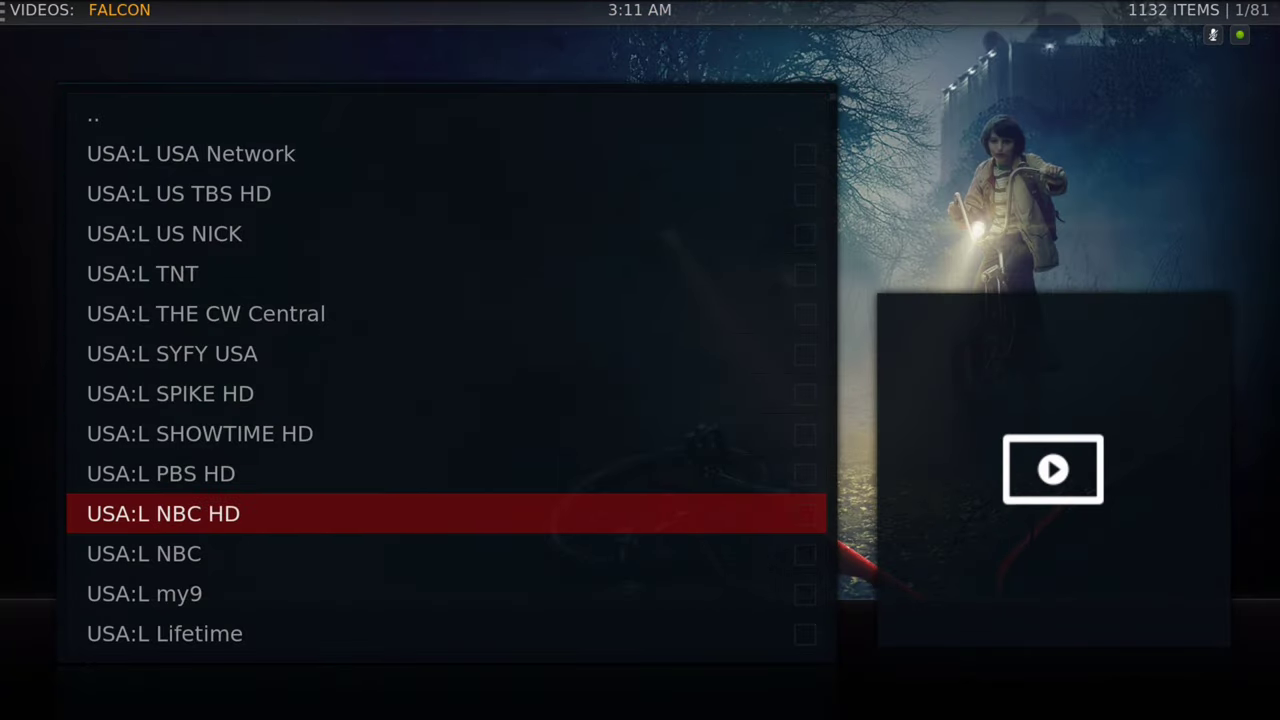
key("Up")
key("Down")
key("Down")
key("Page_Down")
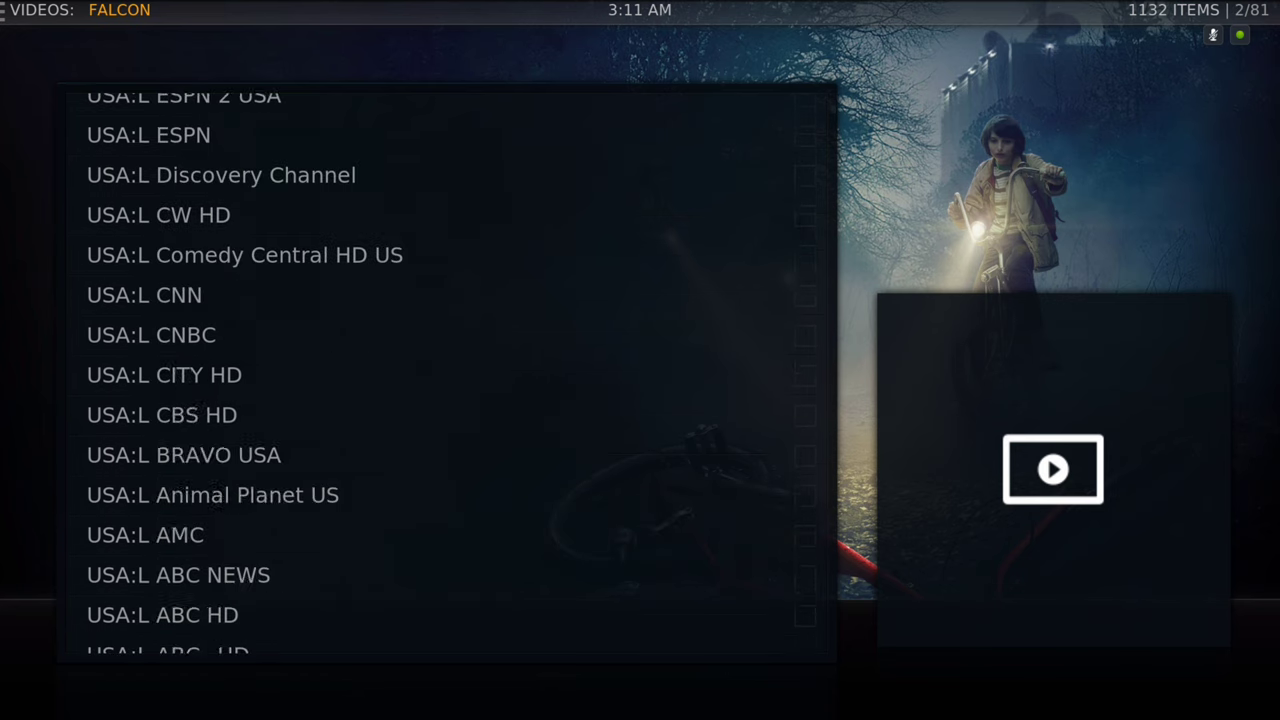
Browse past the remaining USA channels and the New LBN channels to New AR: Toktok Aflam.
key("Down")
key("Down")
key("Down")
key("Down")
key("Down")
key("Down")
key("Down")
key("Down")
key("Down")
key("Down")
key("Down")
key("Down")
key("Down")
key("Down")
key("Down")
key("Down")
key("Down")
key("Down")
key("Down")
key("Down")
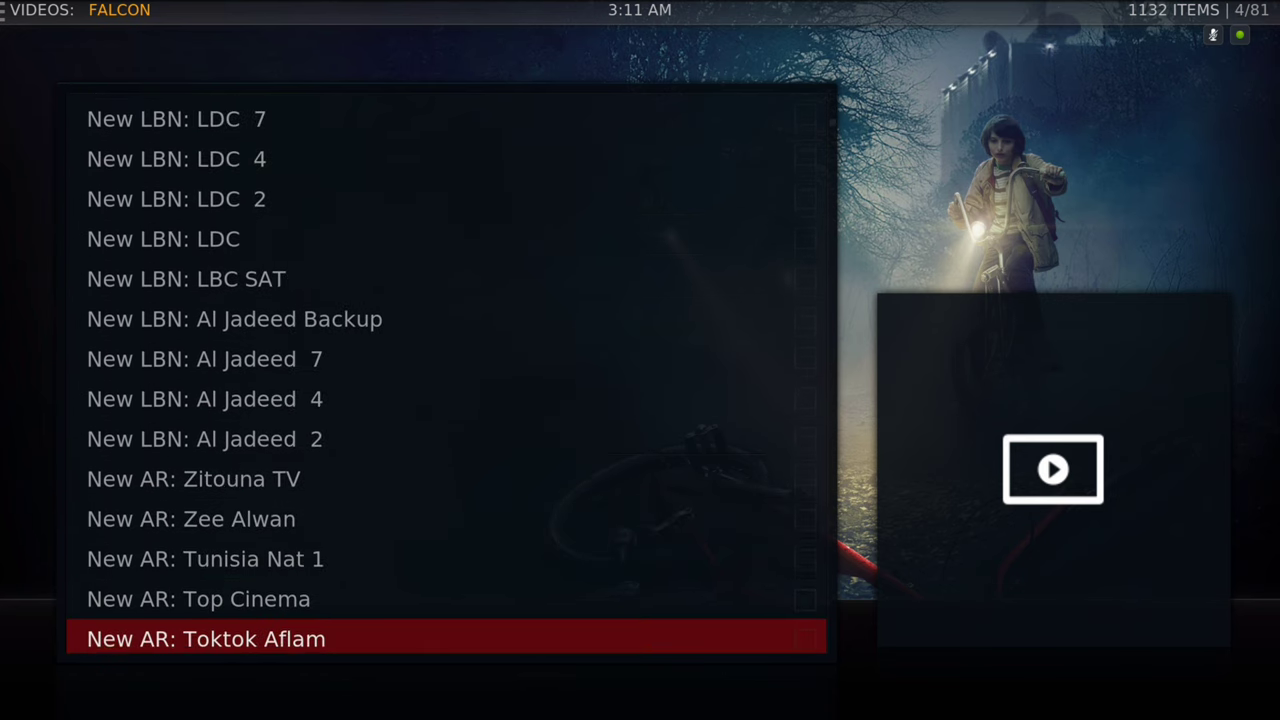
Look through the New AR channels from Toktok Aflam to Abu Dhabi Drama.
key("Down")
key("Down")
key("Down")
key("Down")
key("Down")
key("Down")
key("Down")
key("Down")
key("Down")
key("Down")
key("Down")
key("Down")
key("Down")
key("Down")
key("Down")
key("Down")
key("Down")
key("Down")
key("Down")
key("Down")
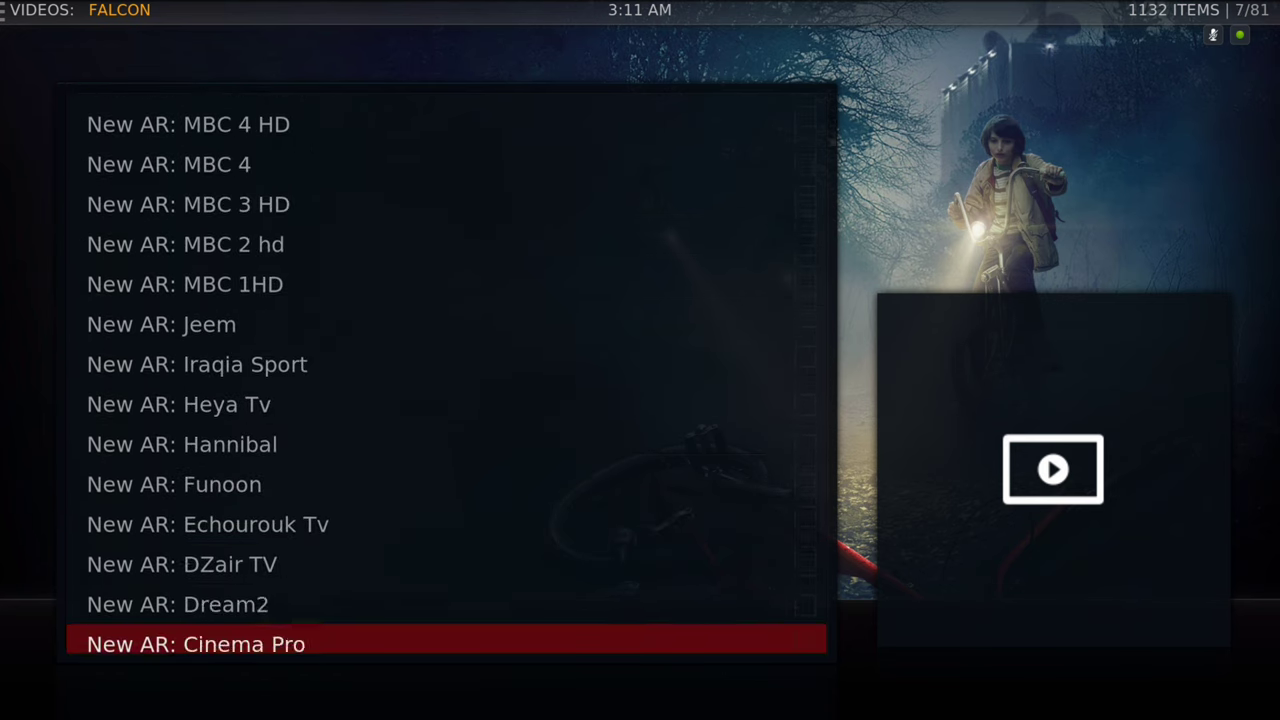
key("Down")
key("Down")
key("Down")
key("Down")
key("Down")
key("Down")
key("Down")
key("Down")
key("Down")
key("Down")
key("Down")
key("Down")
key("Down")
key("Down")
key("Down")
key("Down")
key("Down")
key("Down")
key("Down")
key("Down")
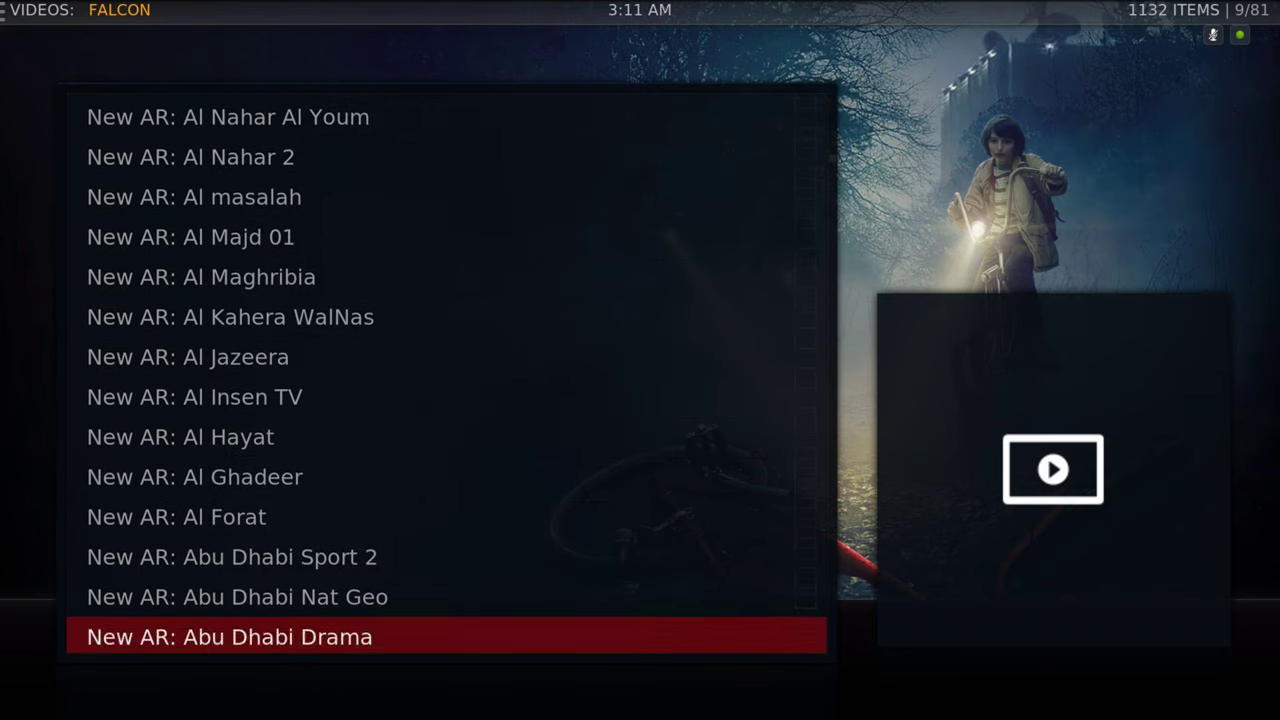
Look through the FR channels in the World TV 3 list, from HD1 to Bein Sports 2 HD.
key("Down")
key("Down")
key("Down")
key("Down")
key("Down")
key("Down")
key("Down")
key("Down")
key("Down")
key("Down")
key("Down")
key("Down")
key("Down")
key("Down")
key("Down")
key("Down")
key("Down")
key("Down")
key("Down")
key("Down")
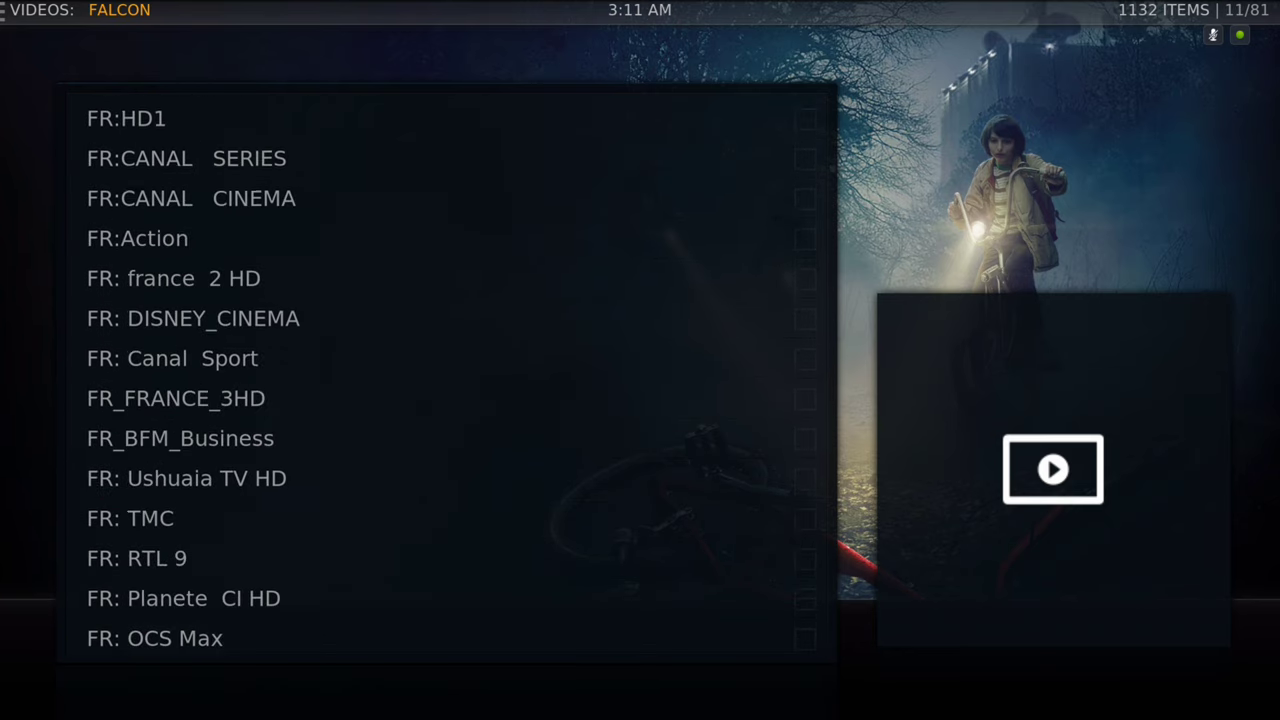
key("Down")
key("Down")
key("Down")
key("Down")
key("Down")
key("Down")
key("Down")
key("Down")
key("Down")
key("Down")
key("Down")
key("Down")
key("Down")
key("Down")
key("Down")
key("Down")
key("Down")
key("Down")
key("Down")
key("Down")
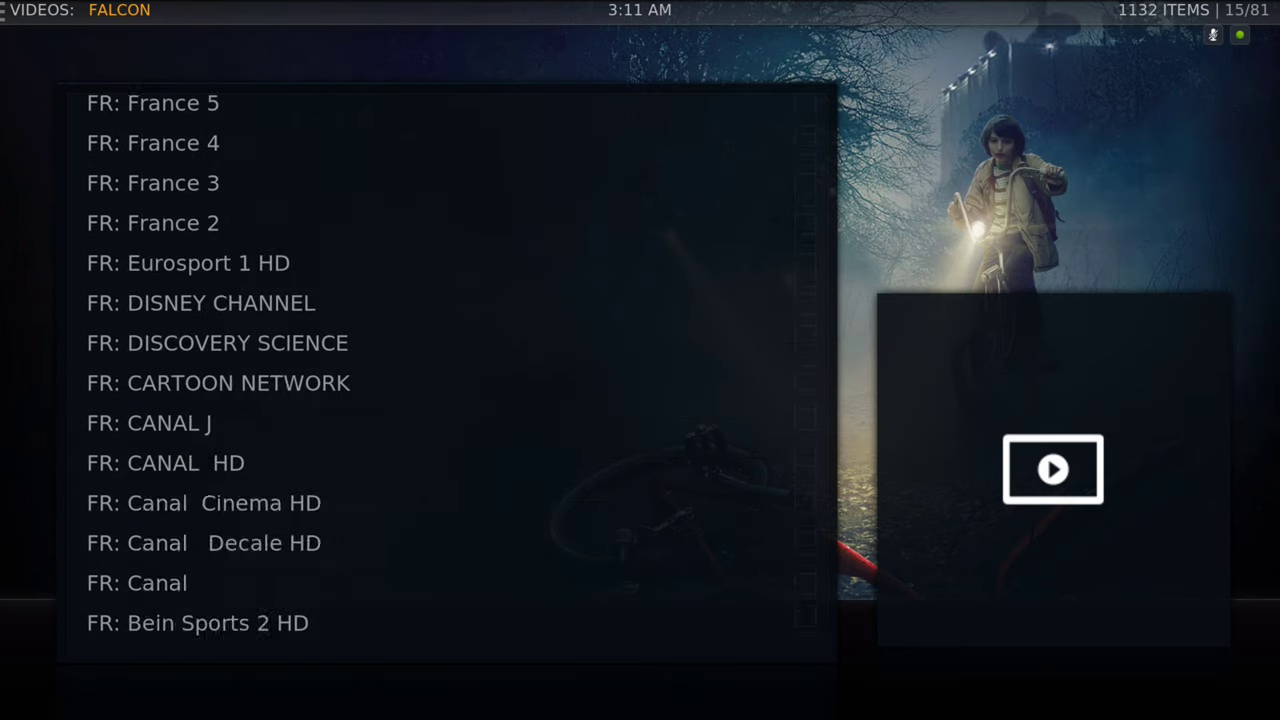
Look through the Kr channels from Kr-CBS to Kr-Tang) and on to the number-named channels.
key("Down")
key("Down")
key("Down")
key("Down")
key("Down")
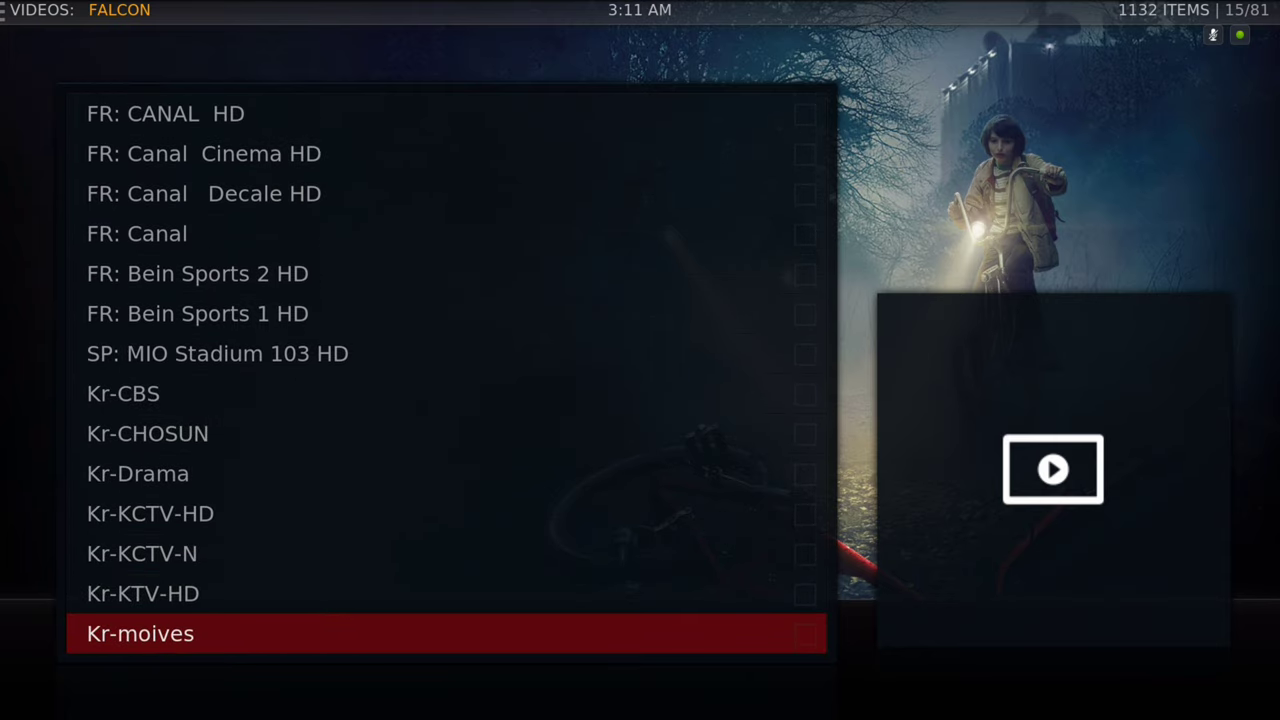
key("Down")
key("Down")
key("Down")
key("Down")
key("Down")
key("Down")
key("Down")
key("Down")
key("Down")
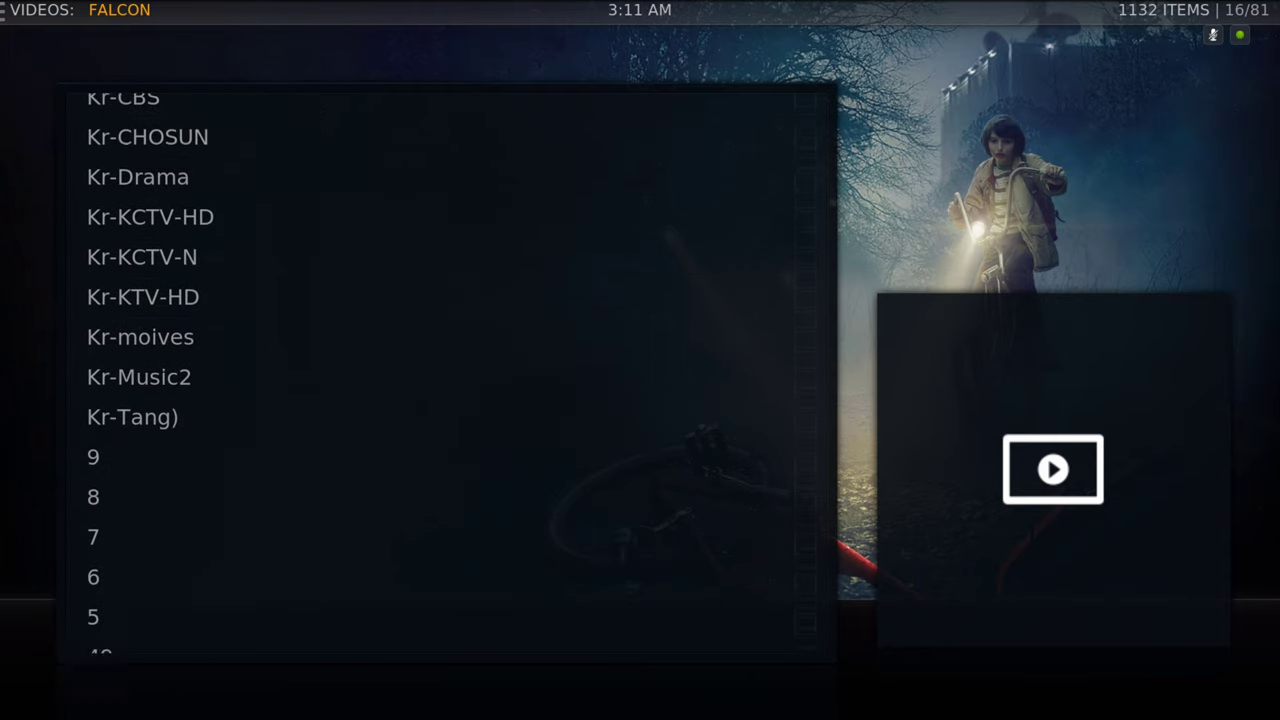
Browse past the number-named channels and look through the CN channels down to CN-CCTV13.
key("Down")
key("Down")
key("Down")
key("Down")
key("Down")
key("Down")
key("Down")
key("Down")
key("Down")
key("Down")
key("Down")
key("Down")
key("Down")
key("Down")
key("Down")
key("Down")
key("Down")
key("Down")
key("Down")
key("Down")
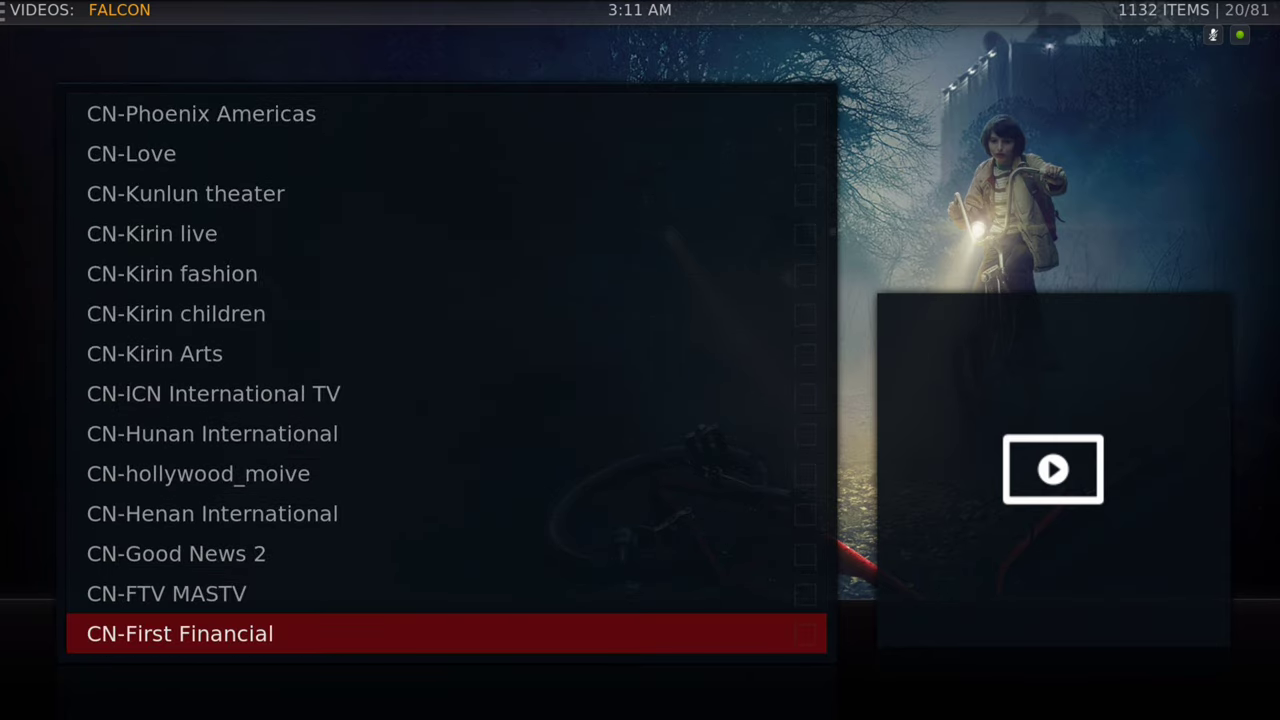
key("Down")
key("Down")
key("Down")
key("Down")
key("Down")
key("Down")
key("Down")
key("Down")
key("Down")
key("Down")
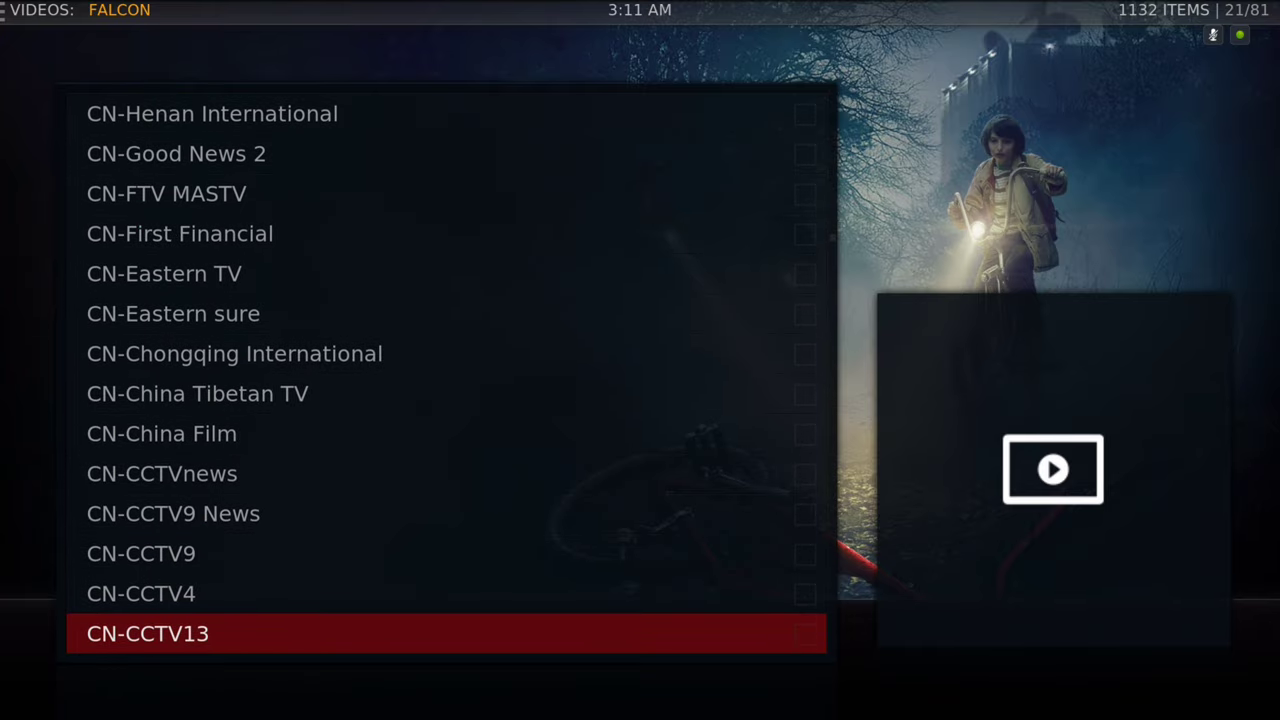
Leave the World TV 3 channel list and the Falcon add-on, returning to the home screen.
key("Return")
key("BackSpace")
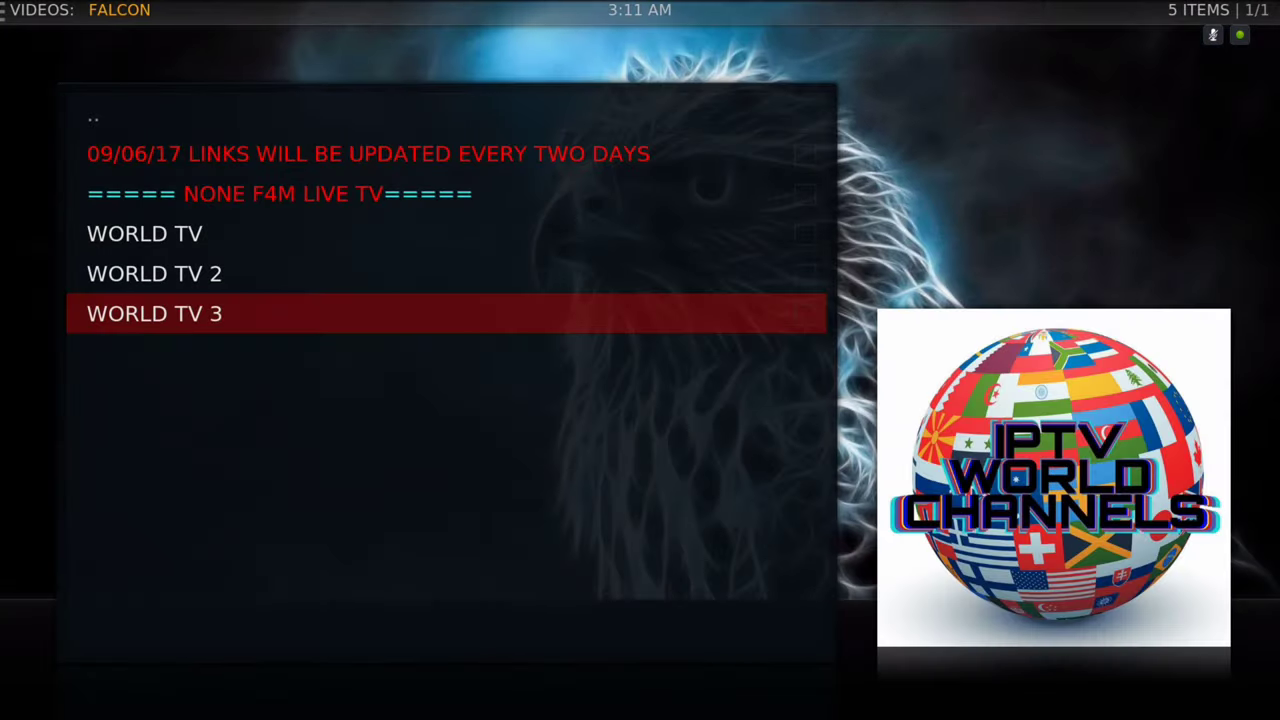
key("Escape")
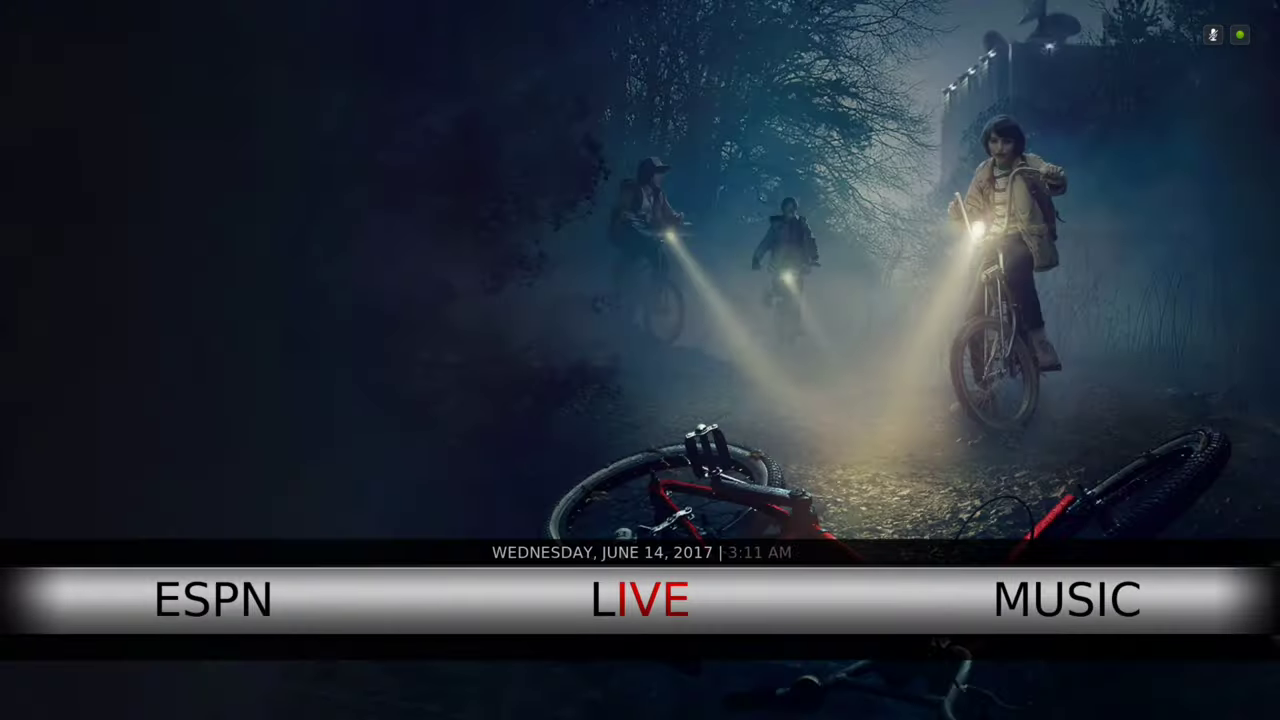
Show the Music section on the home screen and highlight its Jango shortcut.
key("Right")
key("Down")
key("Left")
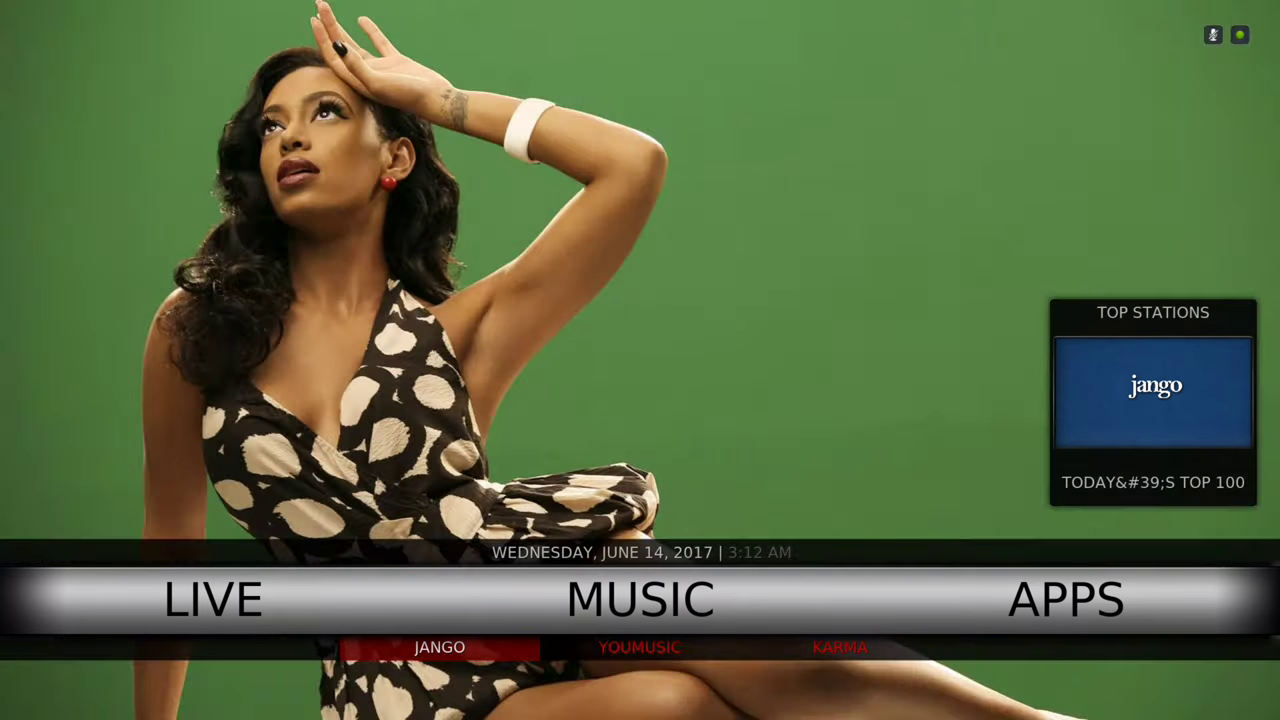
Look through the stations in Jango's Top Stations widget, including Hot Country and UK Top 100 Chart.
key("Return")
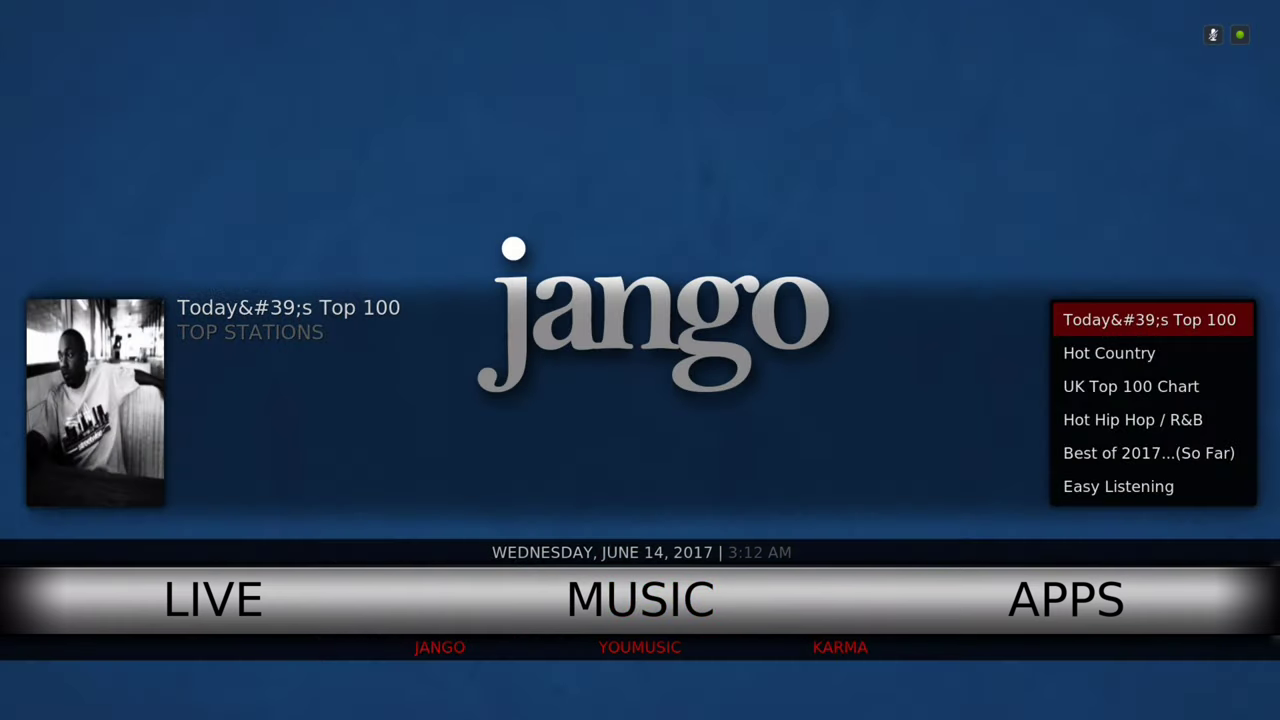
key("Down")
key("Down")
key("Down")
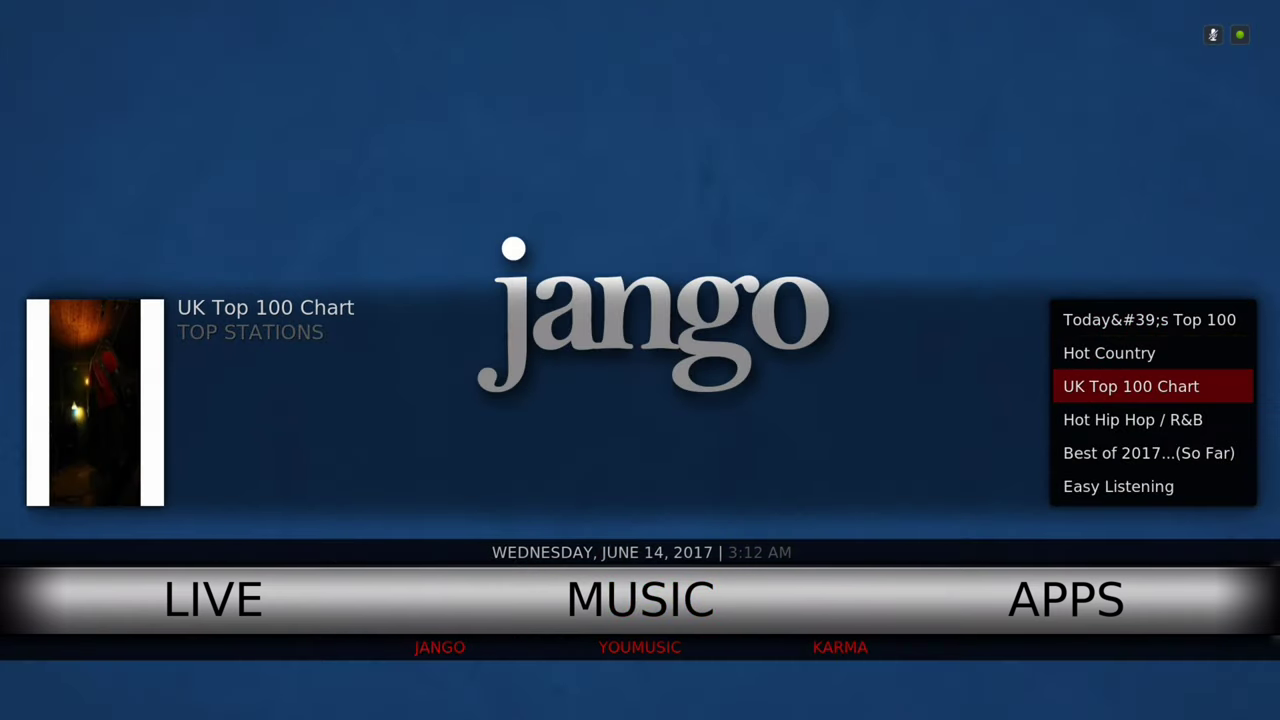
key("Down")
key("Down")
key("Down")
key("Down")
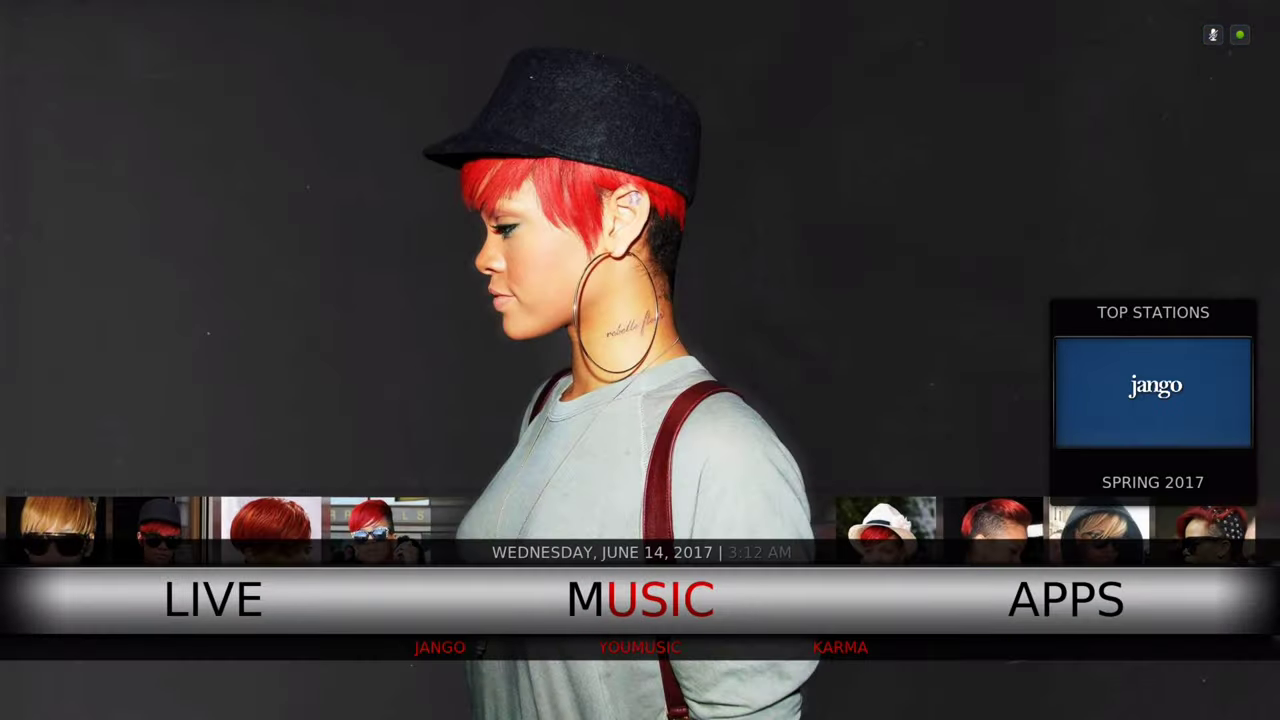
View the music add-ons list from the Apps section and return to the home screen.
key("Right")
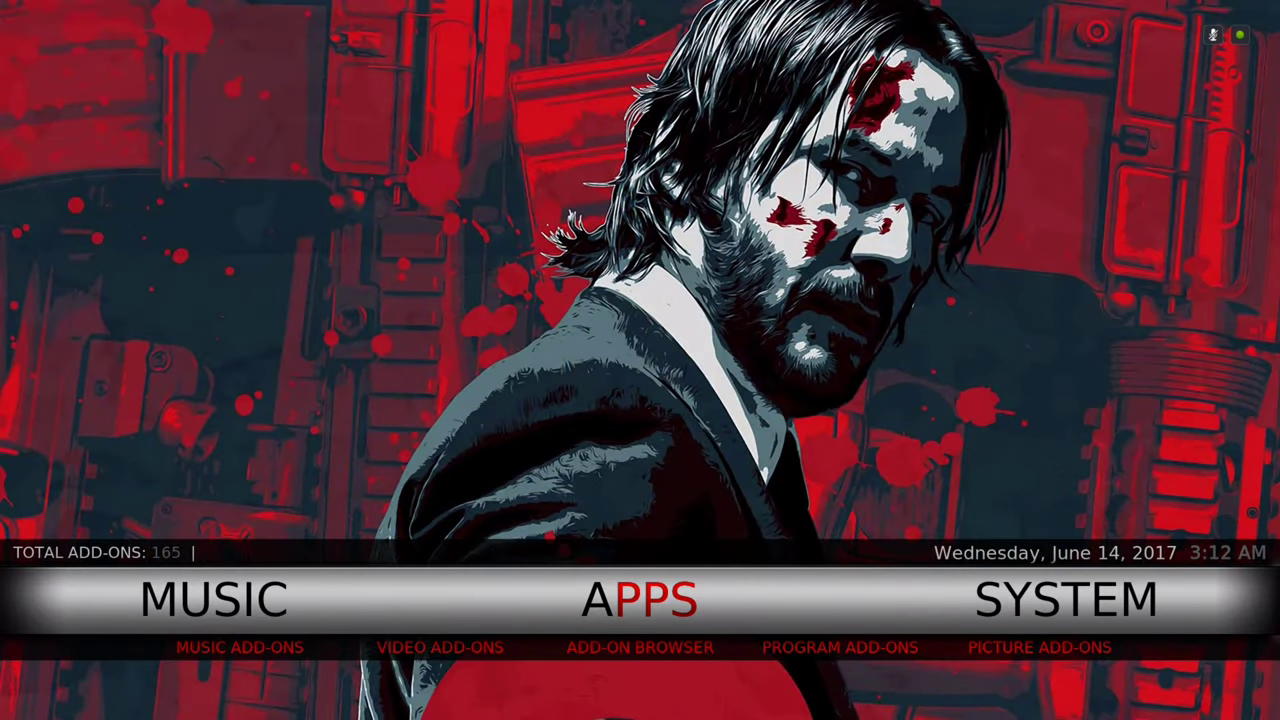
key("Down")
key("Left")
key("Left")
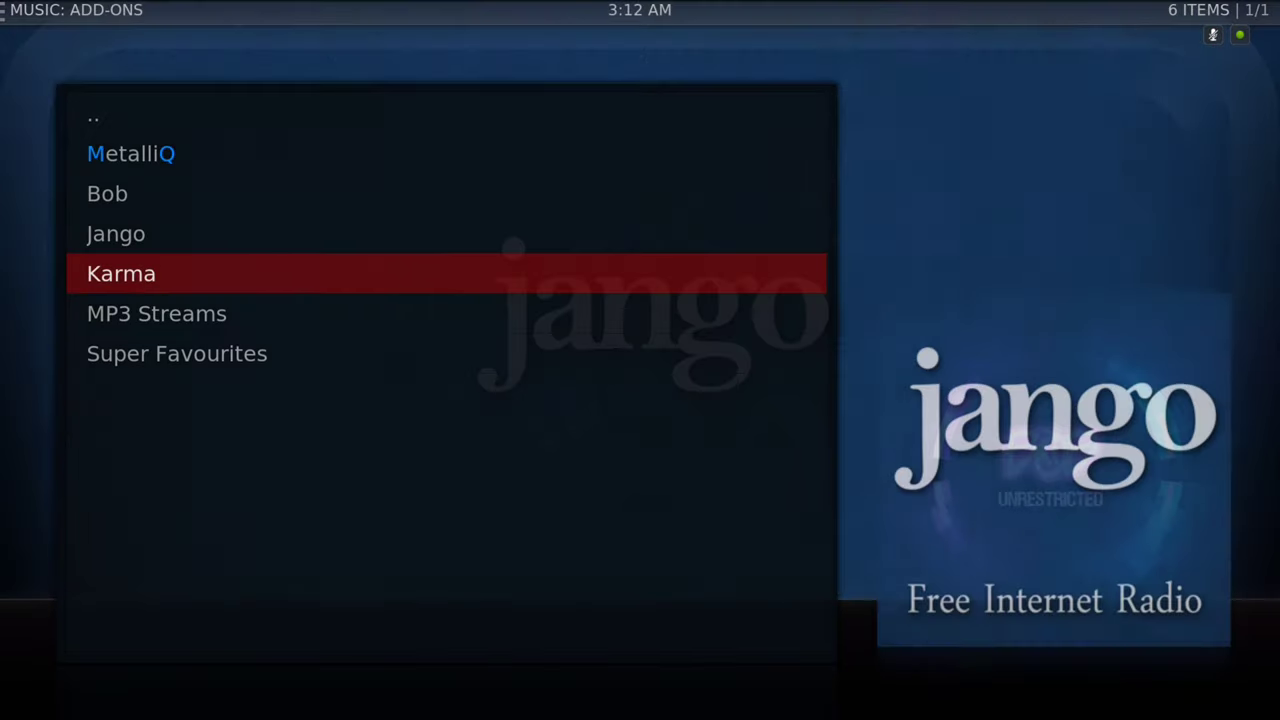
key("Escape")
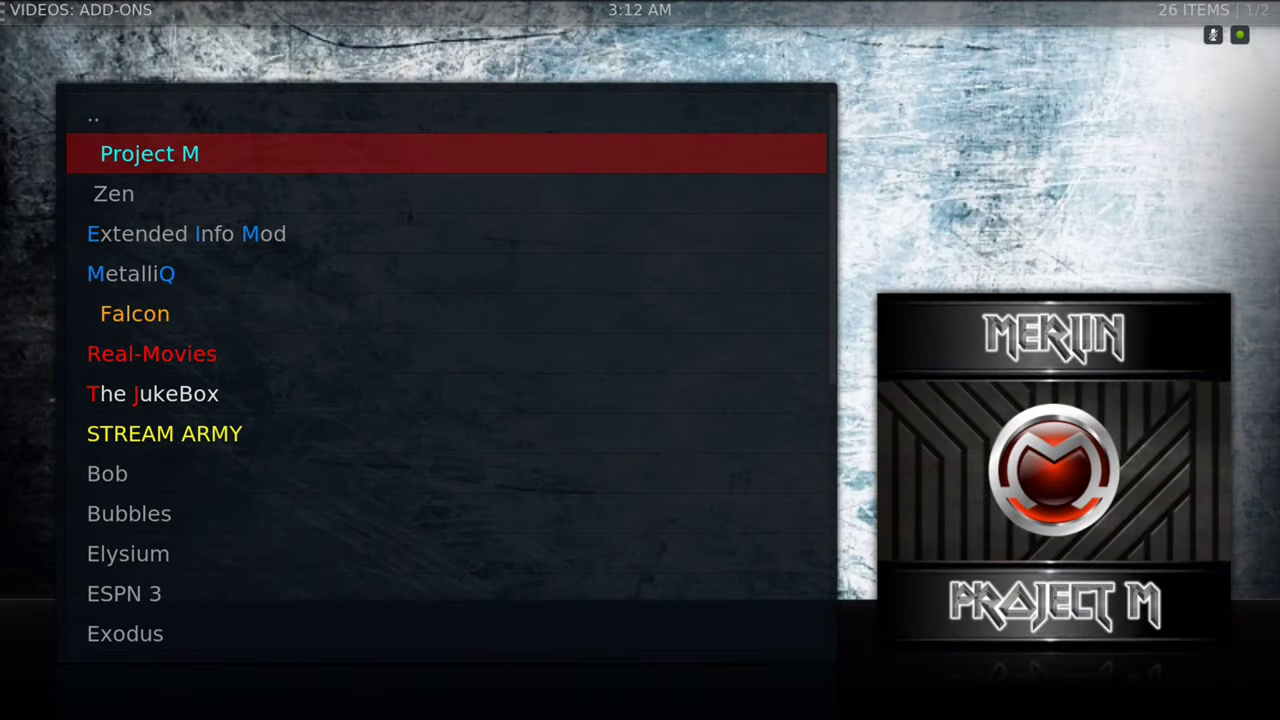
Look through the video add-ons from Project M down past Library Data Provider.
key("Down")
key("Down")
key("Down")
key("Down")
key("Down")
key("Down")
key("Down")
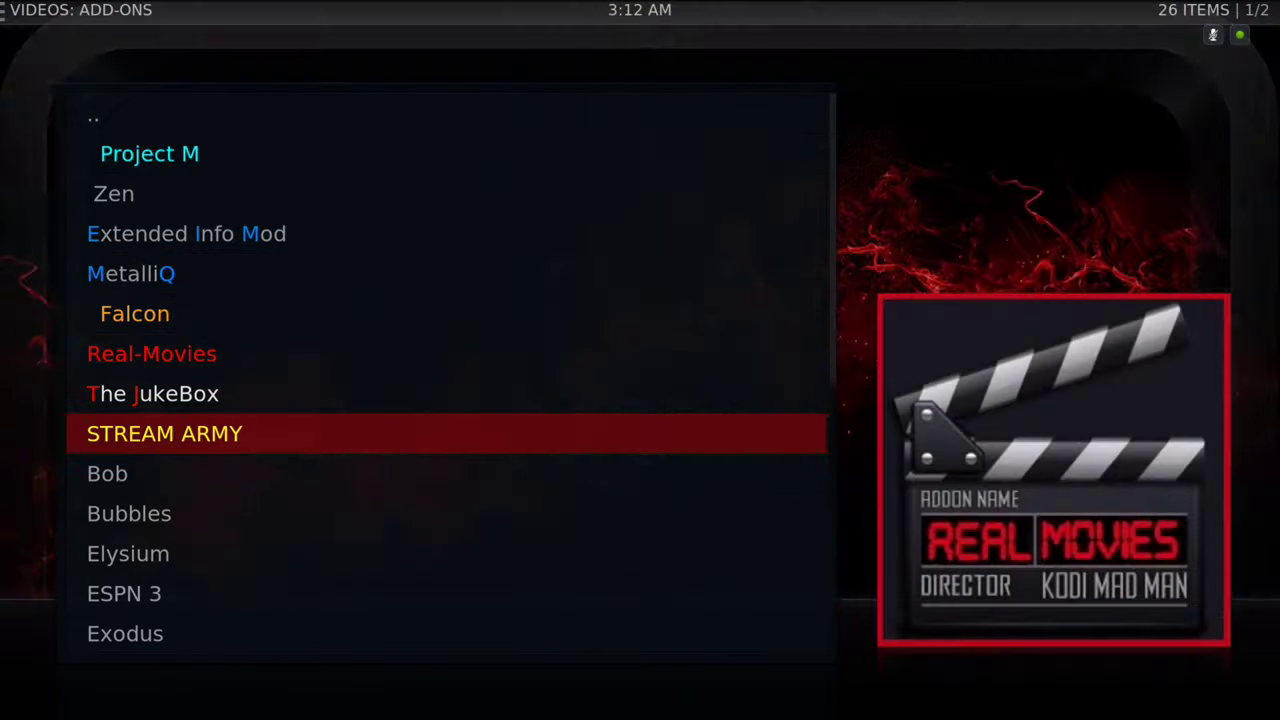
key("Down")
key("Down")
key("Down")
key("Down")
key("Down")
key("Down")
key("Down")
key("Down")
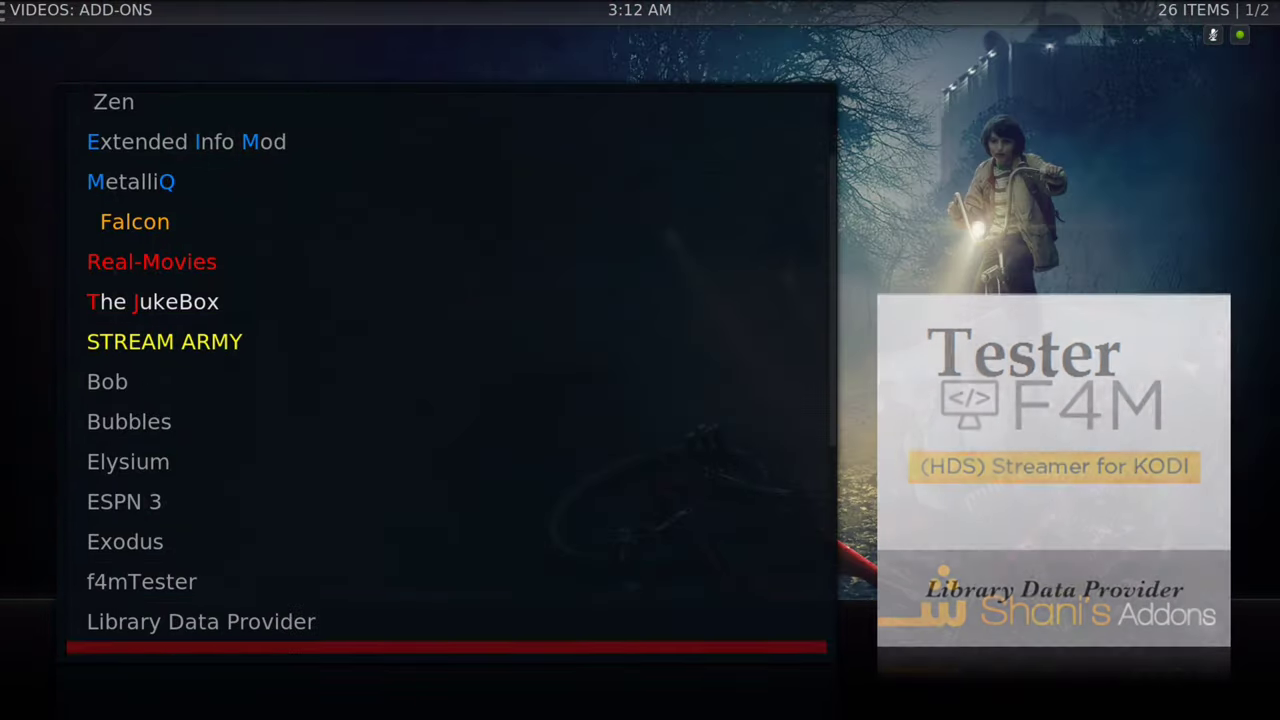
Look through the remaining video add-ons past Stream All The Sources and return to the home screen.
key("Down")
key("Down")
key("Down")
key("Down")
key("Down")
key("Down")
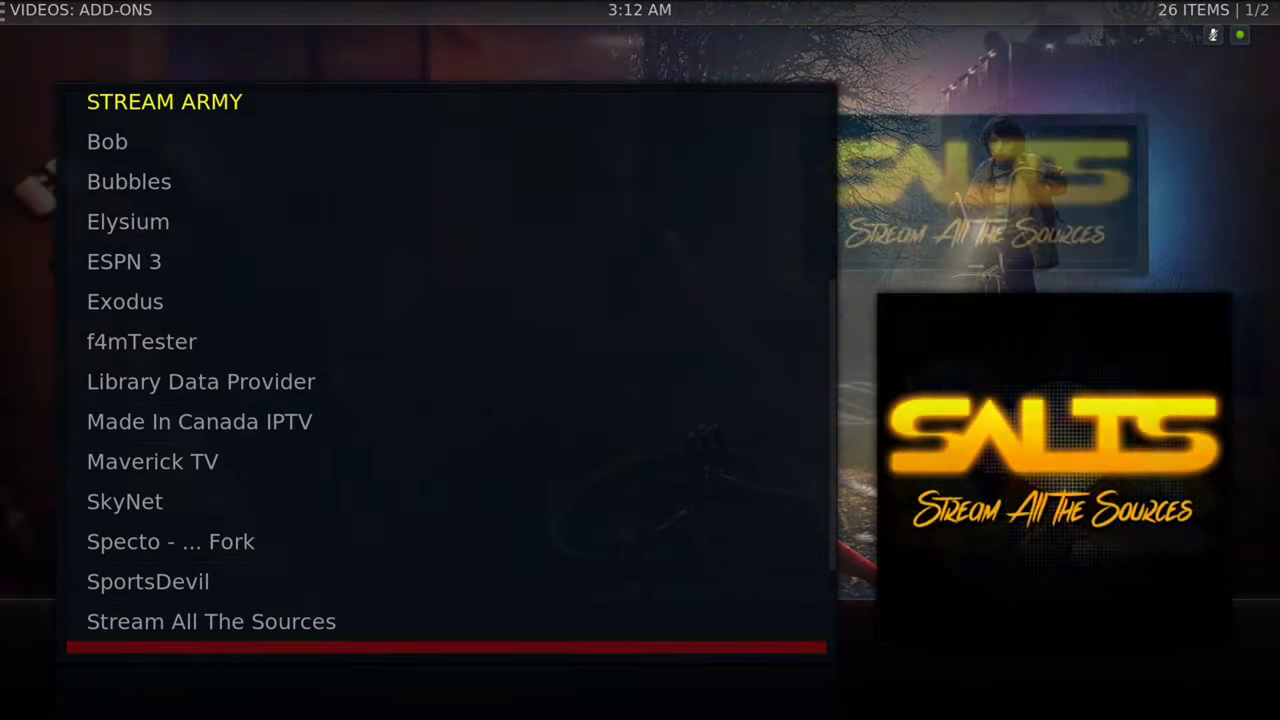
key("Down")
key("Down")
key("Down")
key("Down")
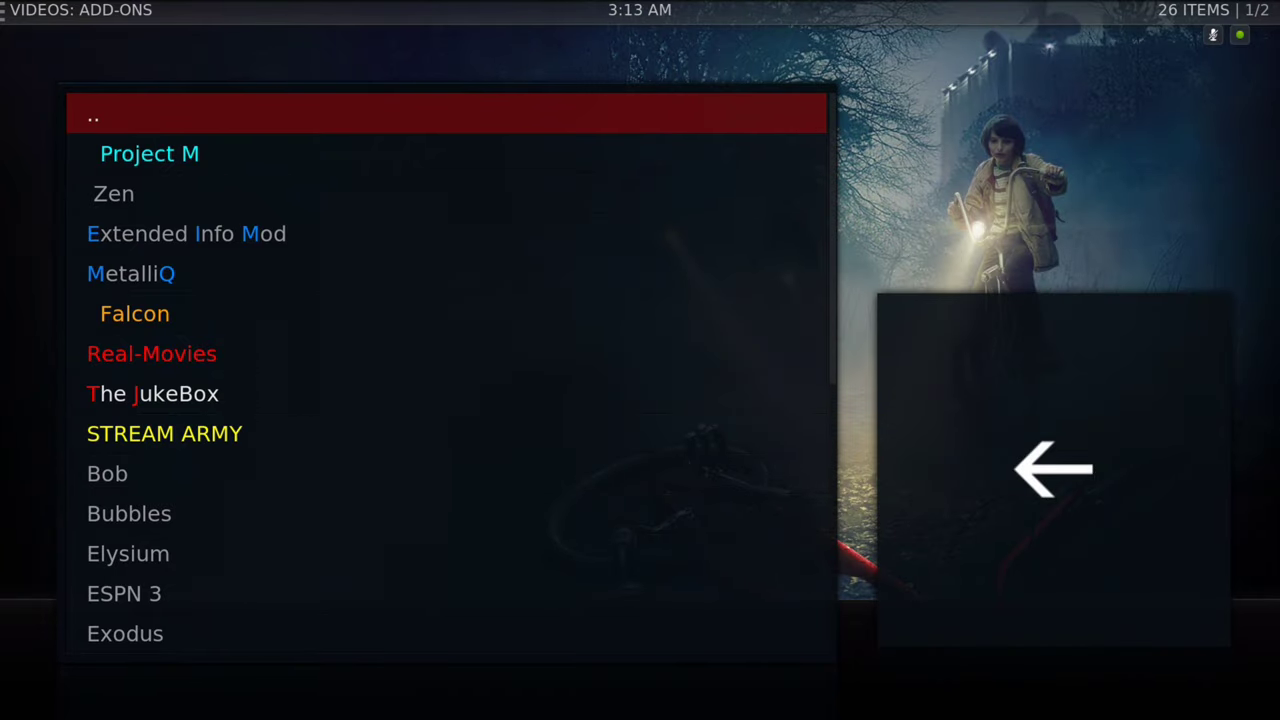
key("Return")
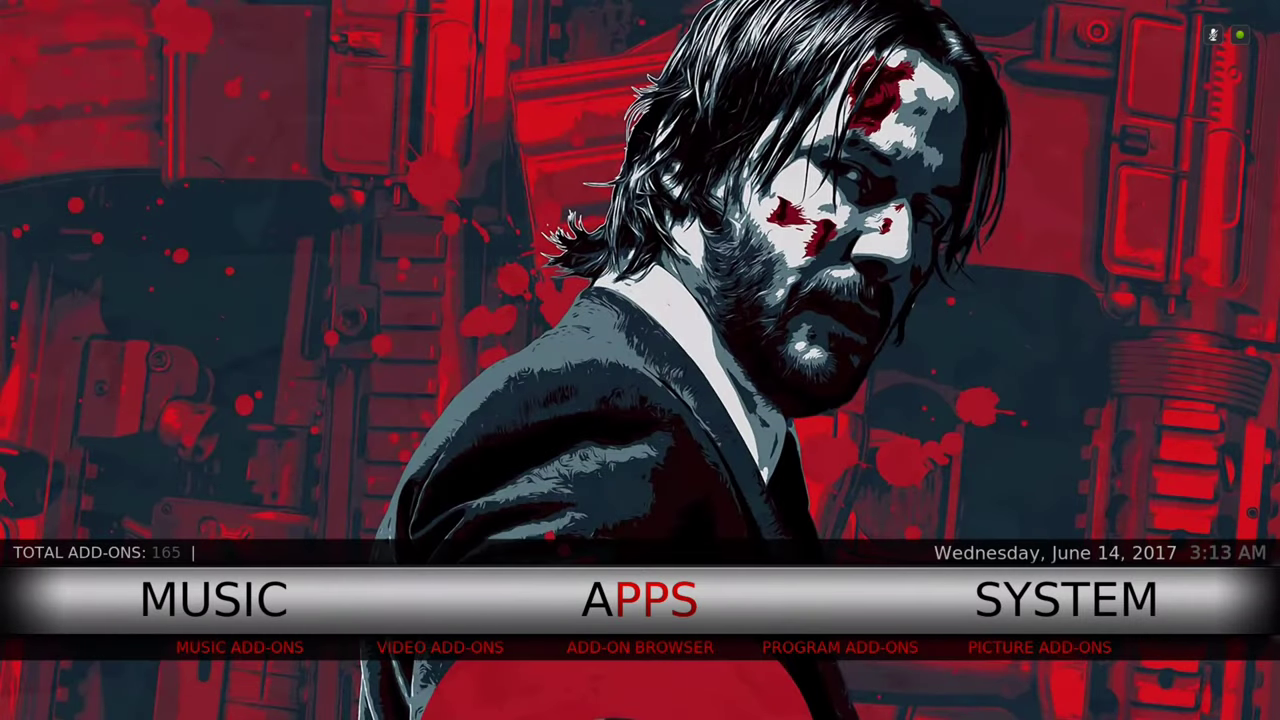
View the add-on browser's options, including Install from repository and Install from zip file, and return to the home screen.
key("Down")
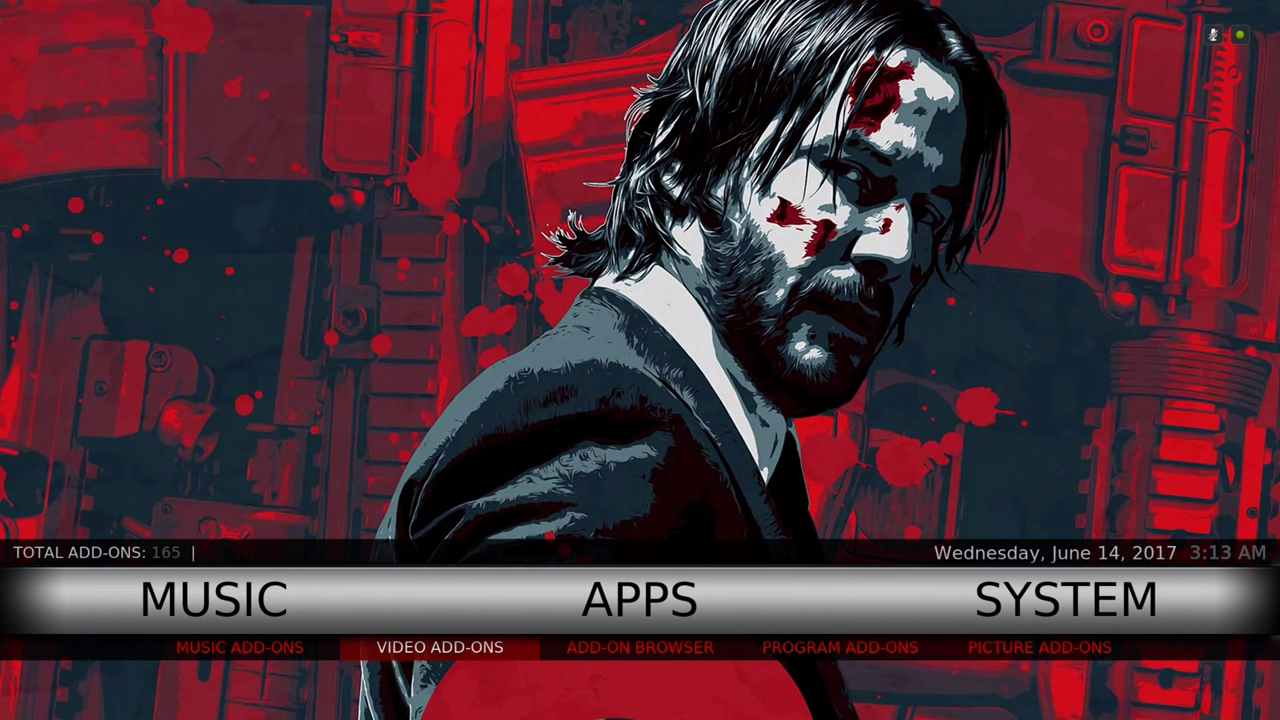
key("Right")
key("Left")
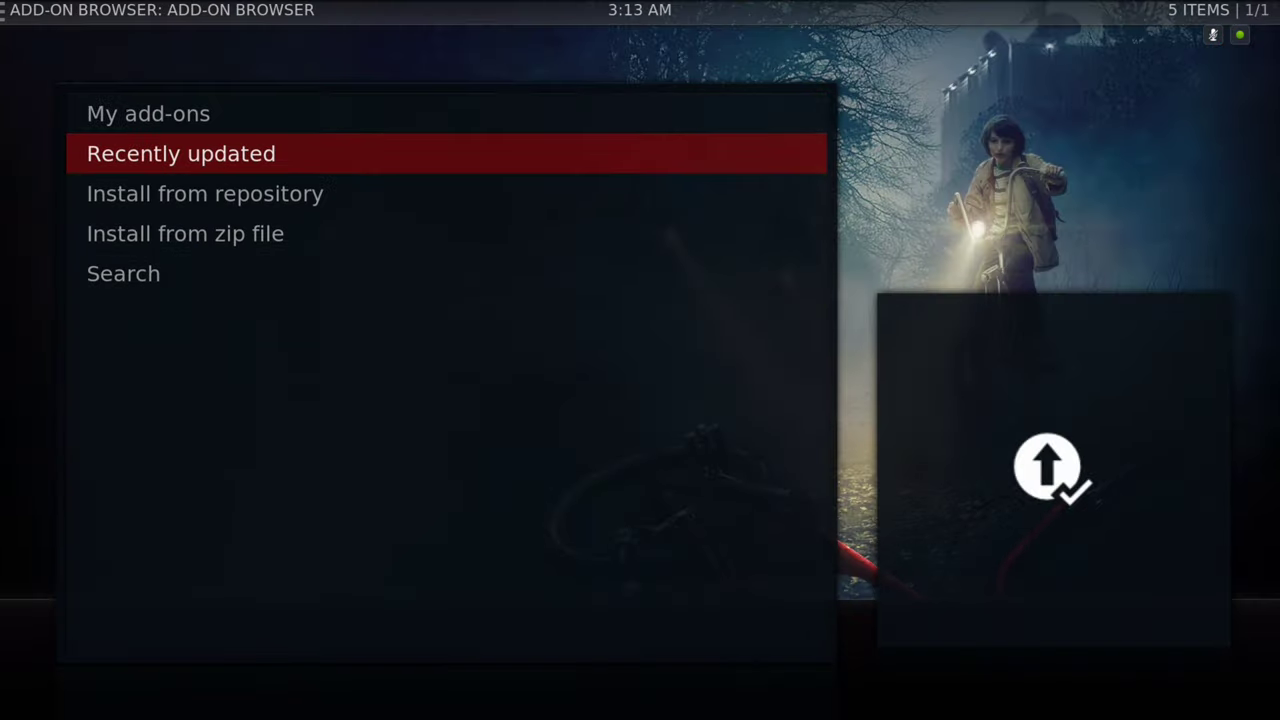
key("Down")
key("Down")
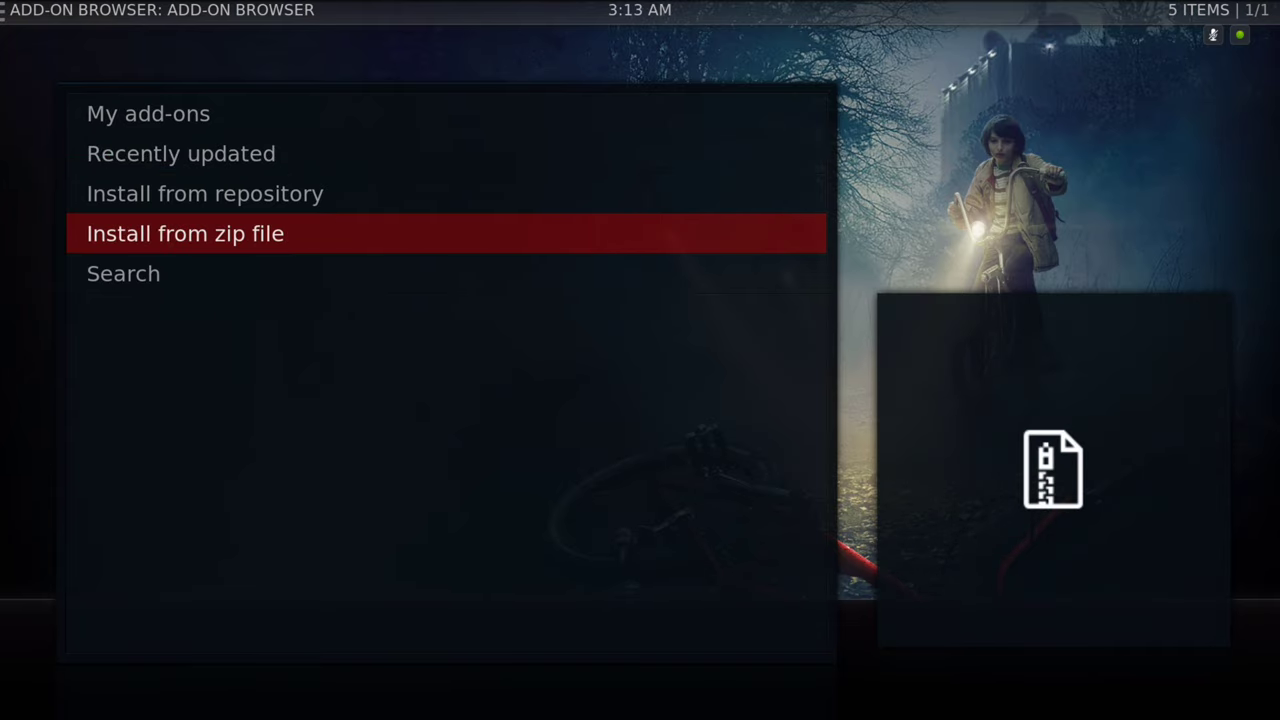
key("Escape")
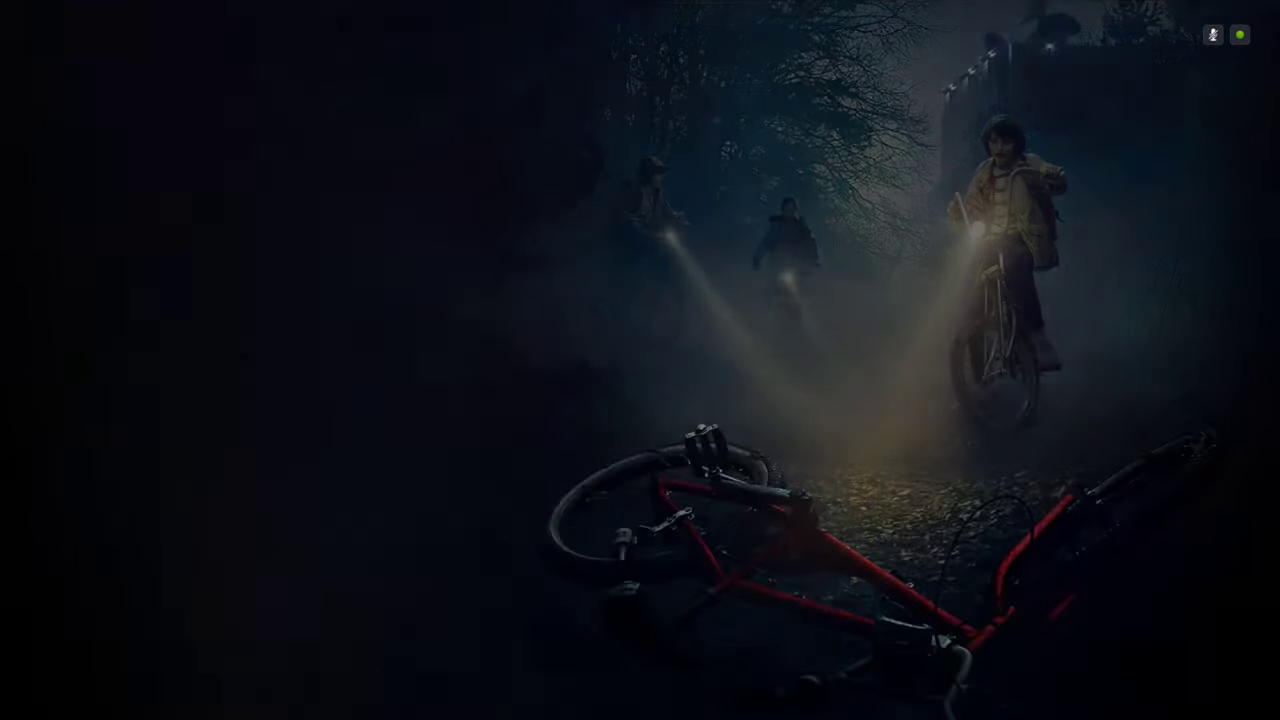
Open the program add-ons from the Apps section and look through the list up to Community Portal.
key("Right")
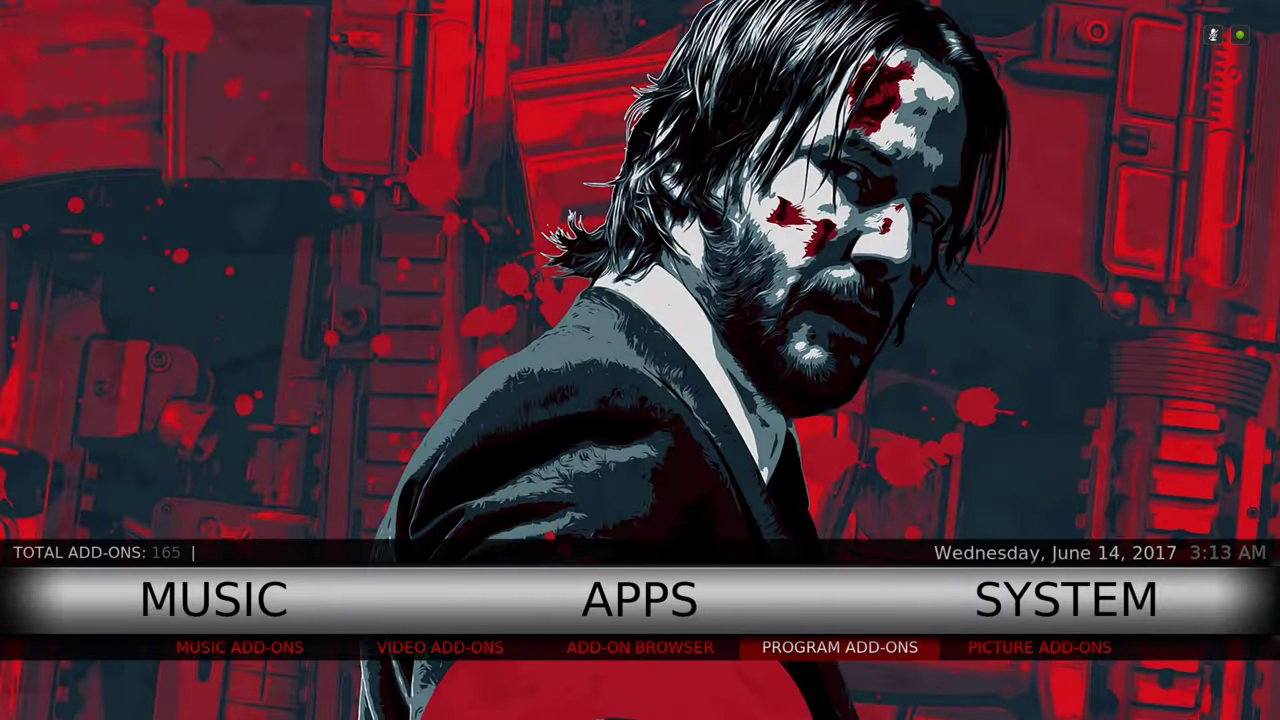
key("Return")
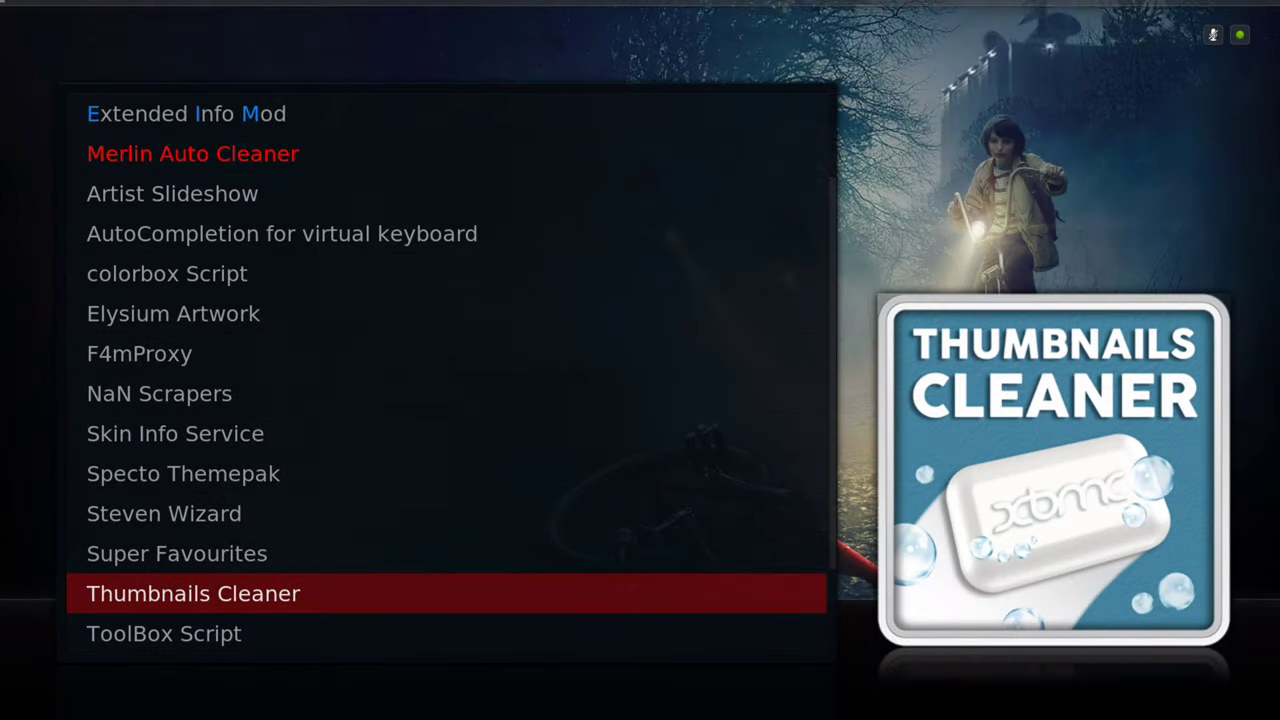
key("Down")
key("Up")
key("Up")
key("Up")
key("Up")
key("Up")
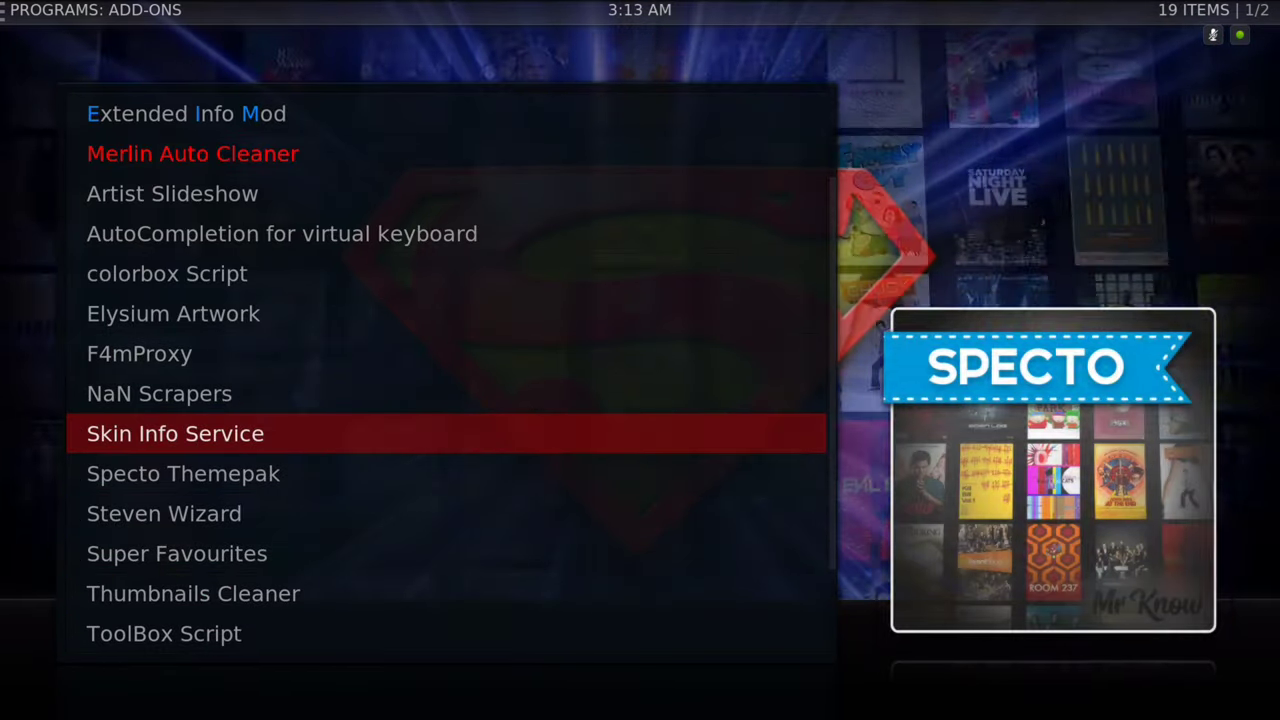
key("Up")
key("Up")
key("Up")
key("Up")
key("Up")
key("Up")
key("Up")
key("Up")
key("Up")
key("Up")
key("Up")
key("Down")
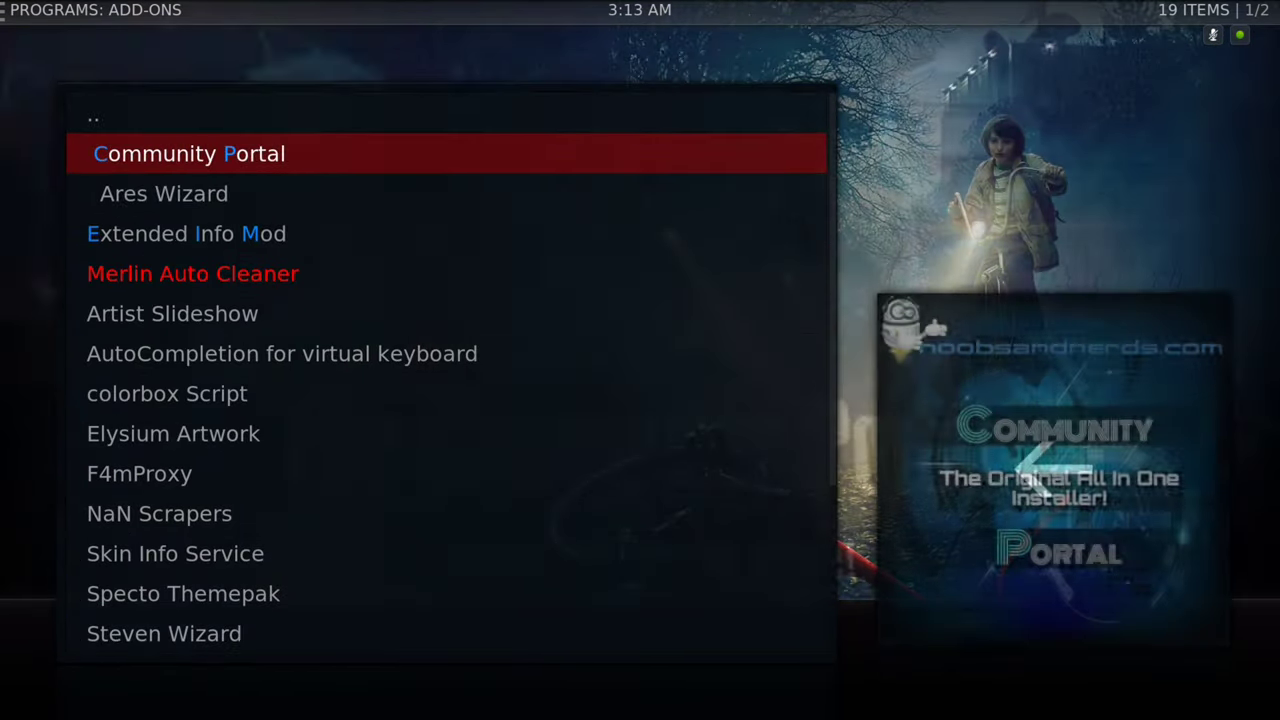
Look through the program add-ons from Ares Wizard and Merlin Auto Cleaner down past Super Favourites.
key("Down")
key("Down")
key("Down")
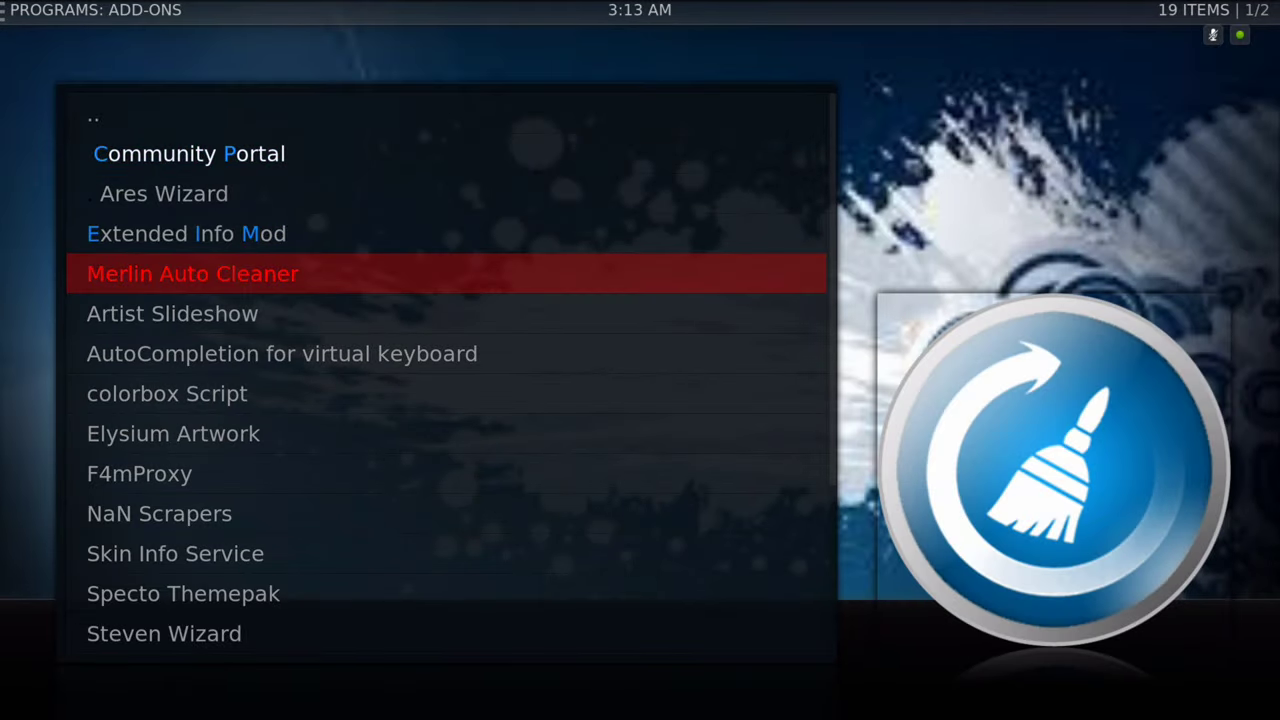
key("Down")
key("Down")
key("Down")
key("Down")
key("Down")
key("Down")
key("Down")
key("Down")
key("Down")
key("Down")
key("Down")
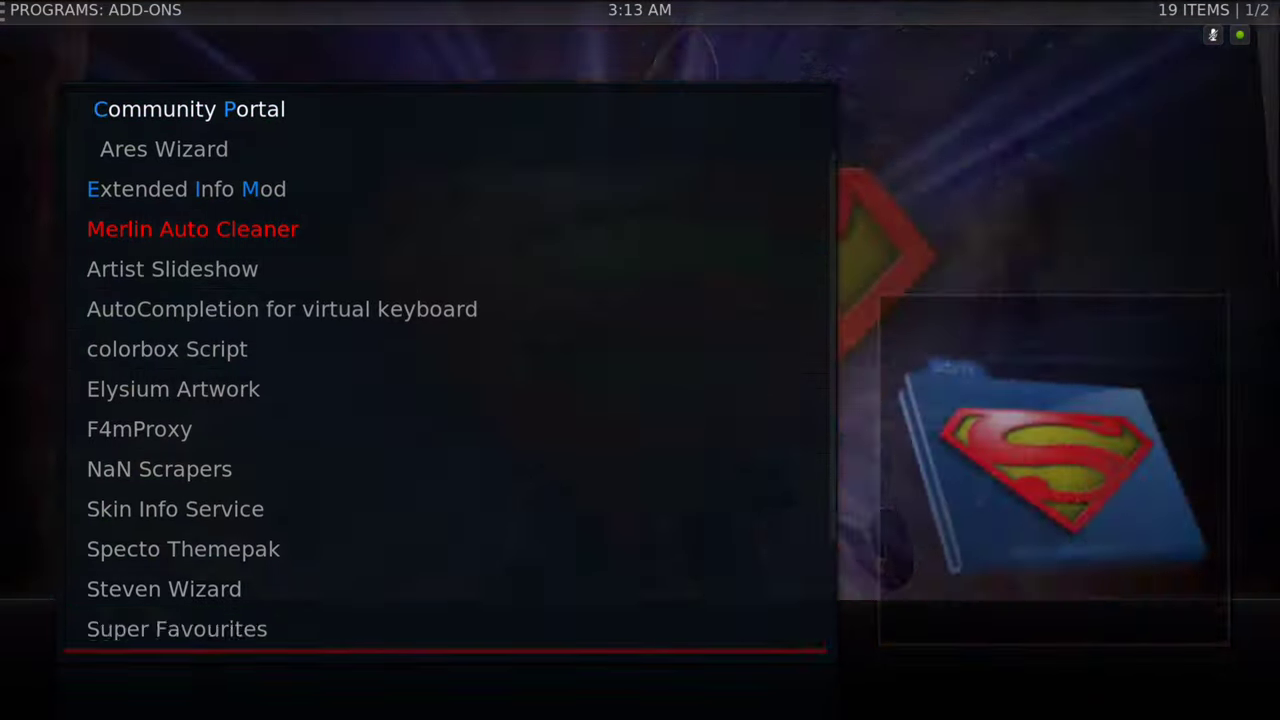
key("Down")
key("Down")
key("Down")
key("Down")
Open the Thumbnails Cleaner program add-on.
key("Up")
key("Up")
key("Up")
key("Up")
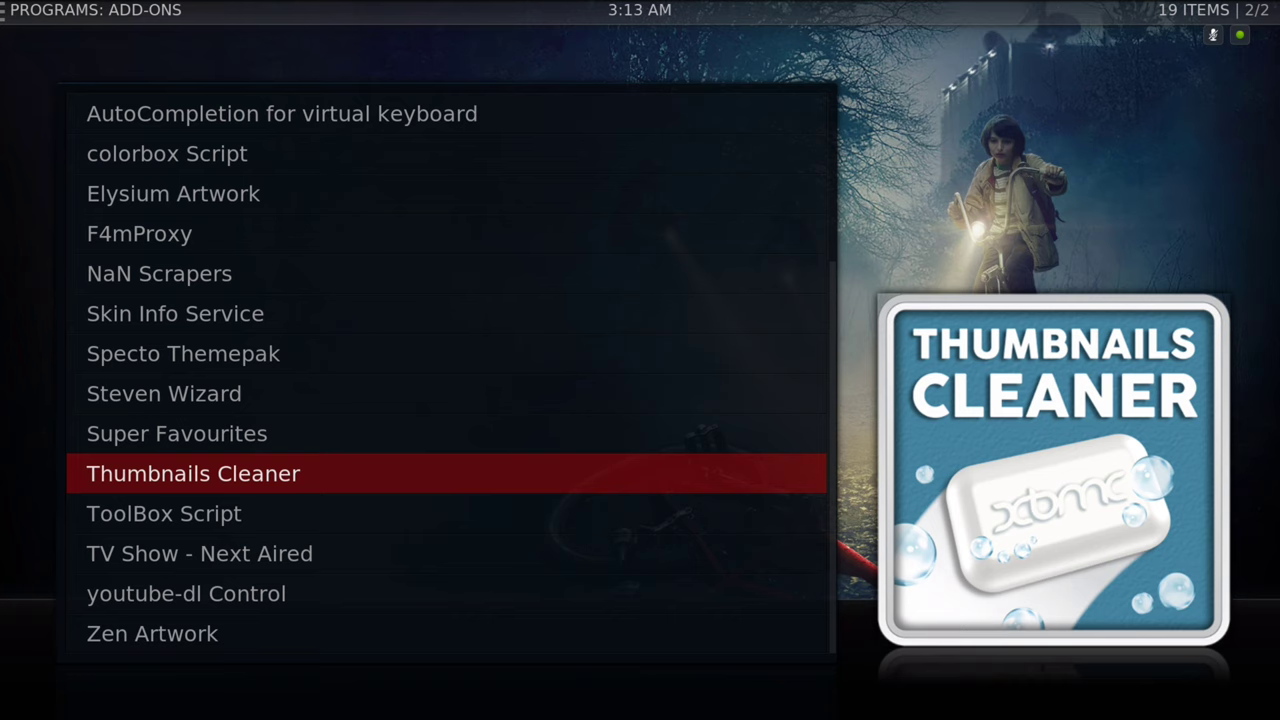
key("Return")
key("Left")
key("Up")
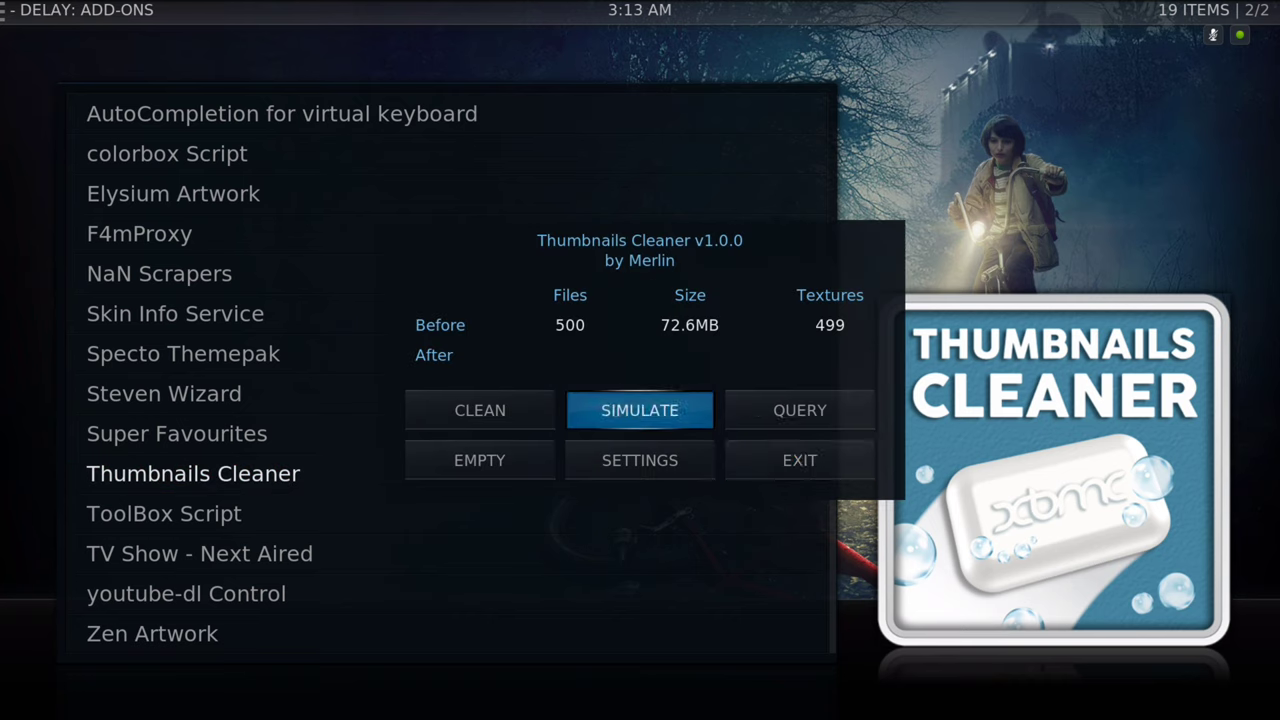
Start the Clean operation in Thumbnails Cleaner.
key("Down")
key("Up")
key("Left")
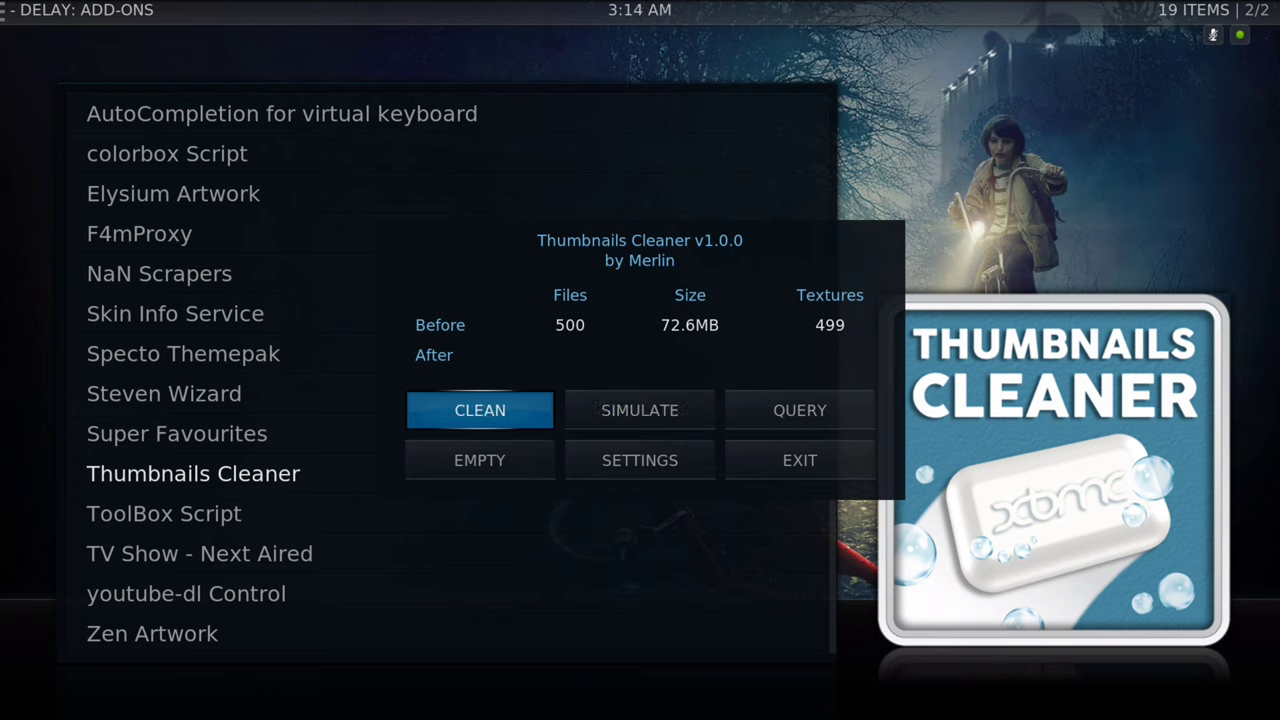
key("Return")
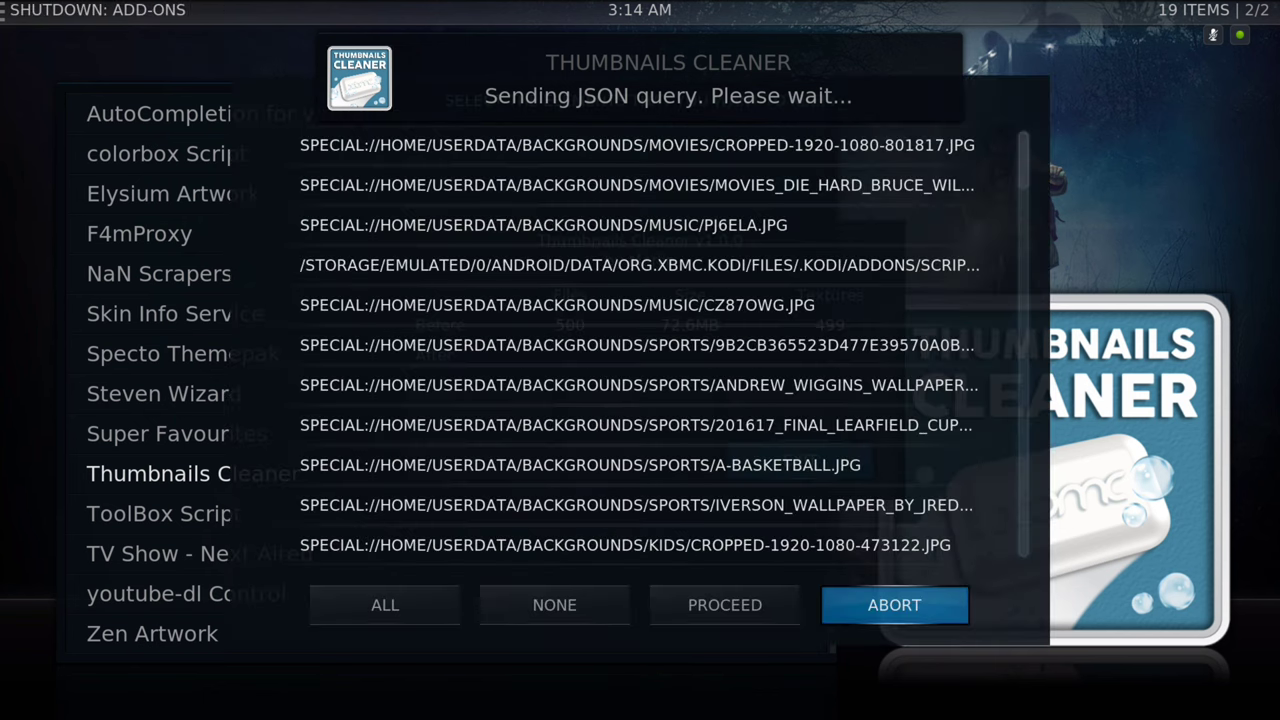
Proceed with cleaning the listed thumbnails, dismiss the completion report and exit Thumbnails Cleaner.
key("Left")
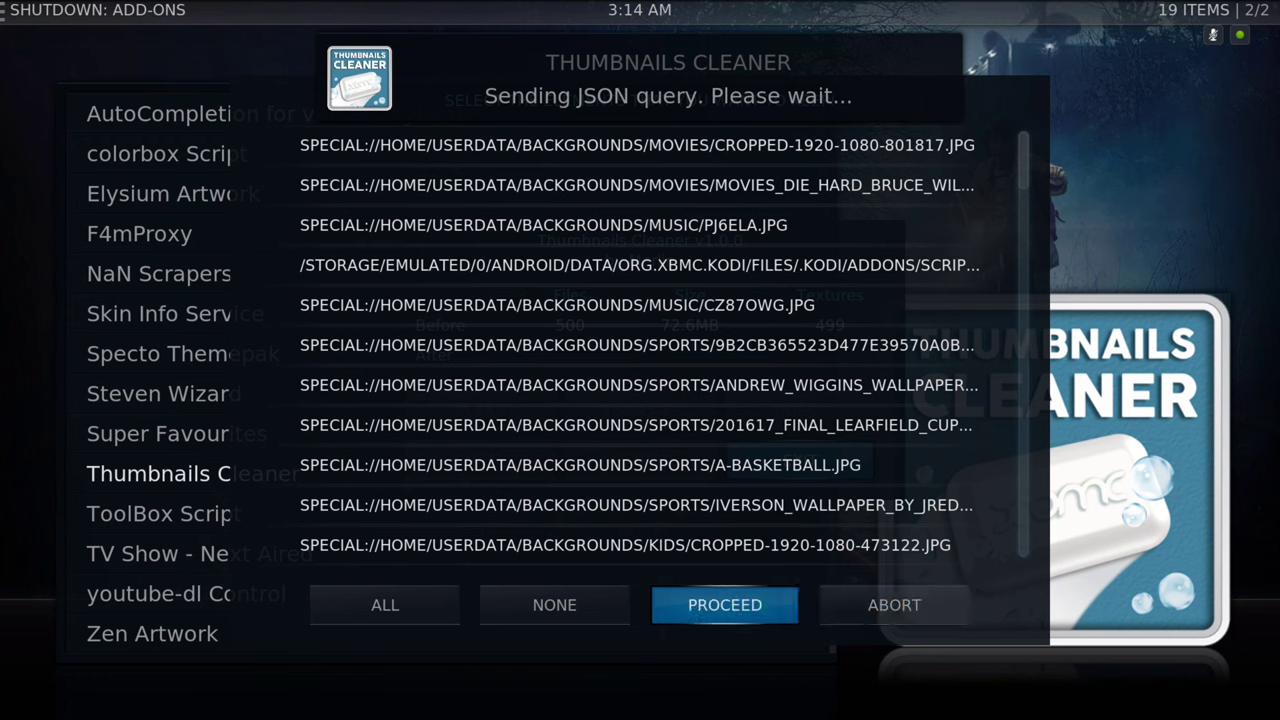
key("Right")
key("Left")
key("Return")
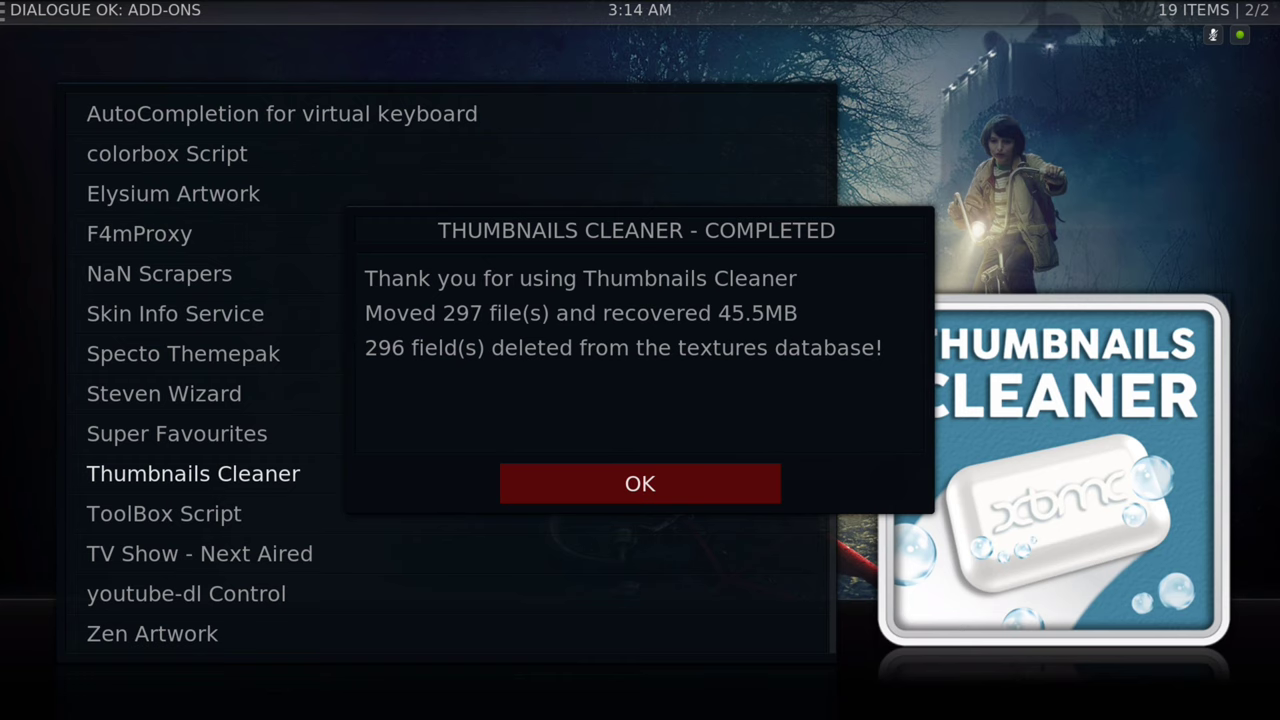
key("Return")
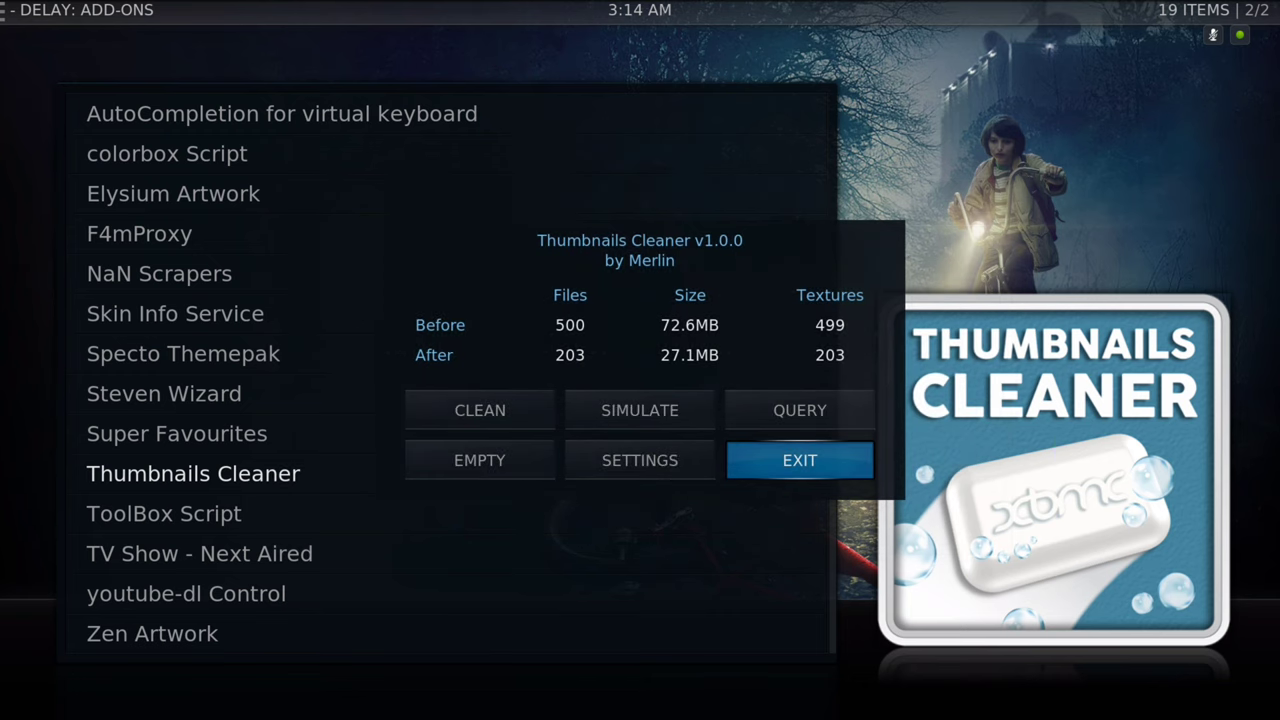
key("Return")
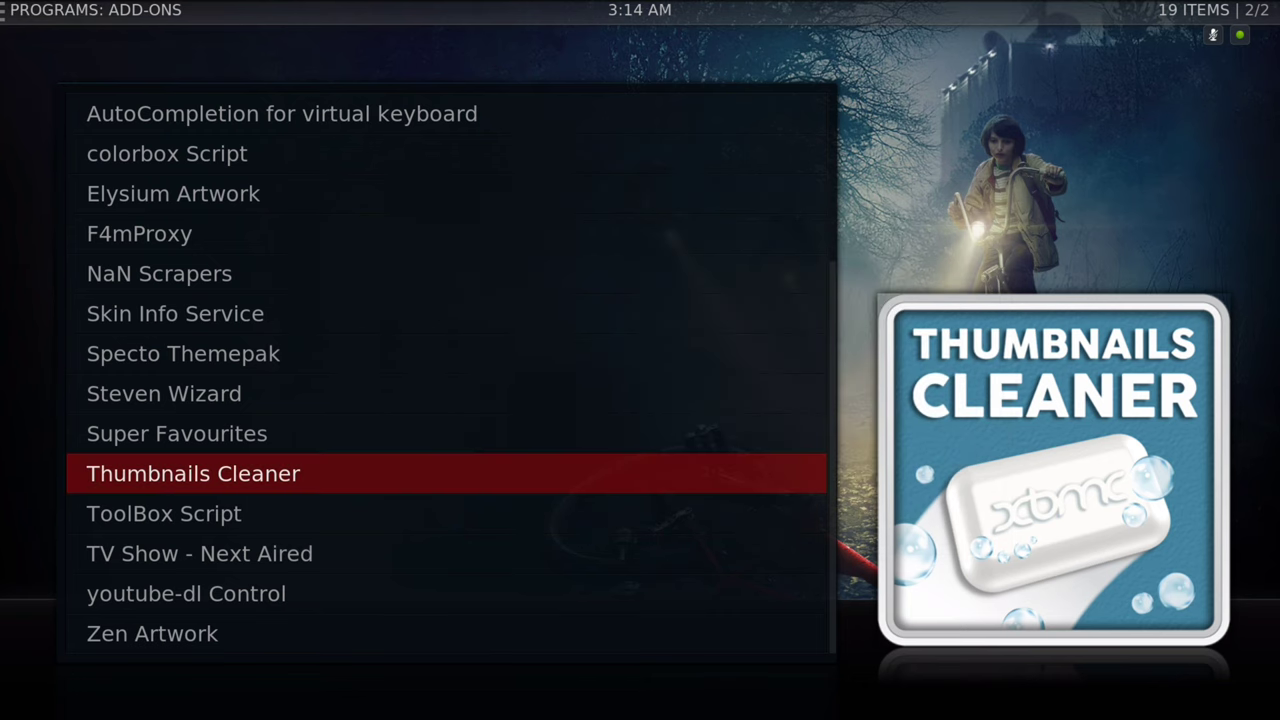
Look through the program add-ons around Super Favourites and Specto Themepak and return to the home screen's Apps section.
key("Up")
key("Up")
key("Up")
key("Up")
key("Up")
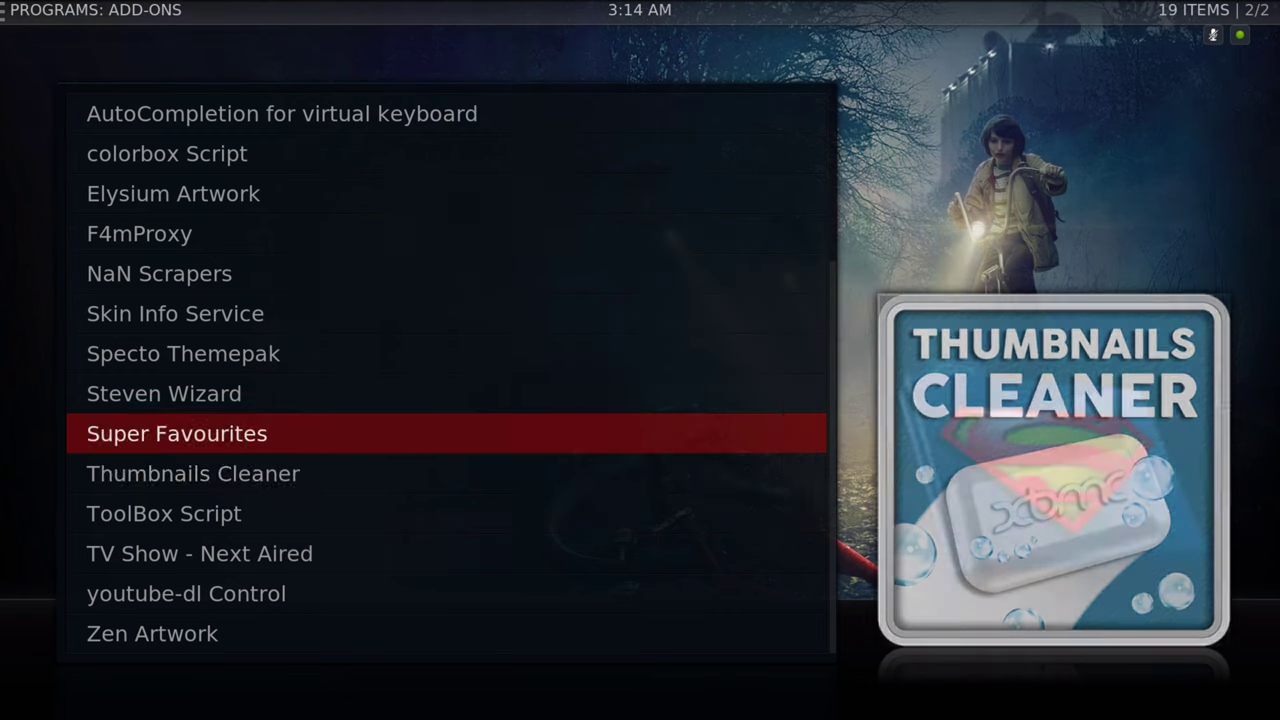
key("Down")
key("Down")
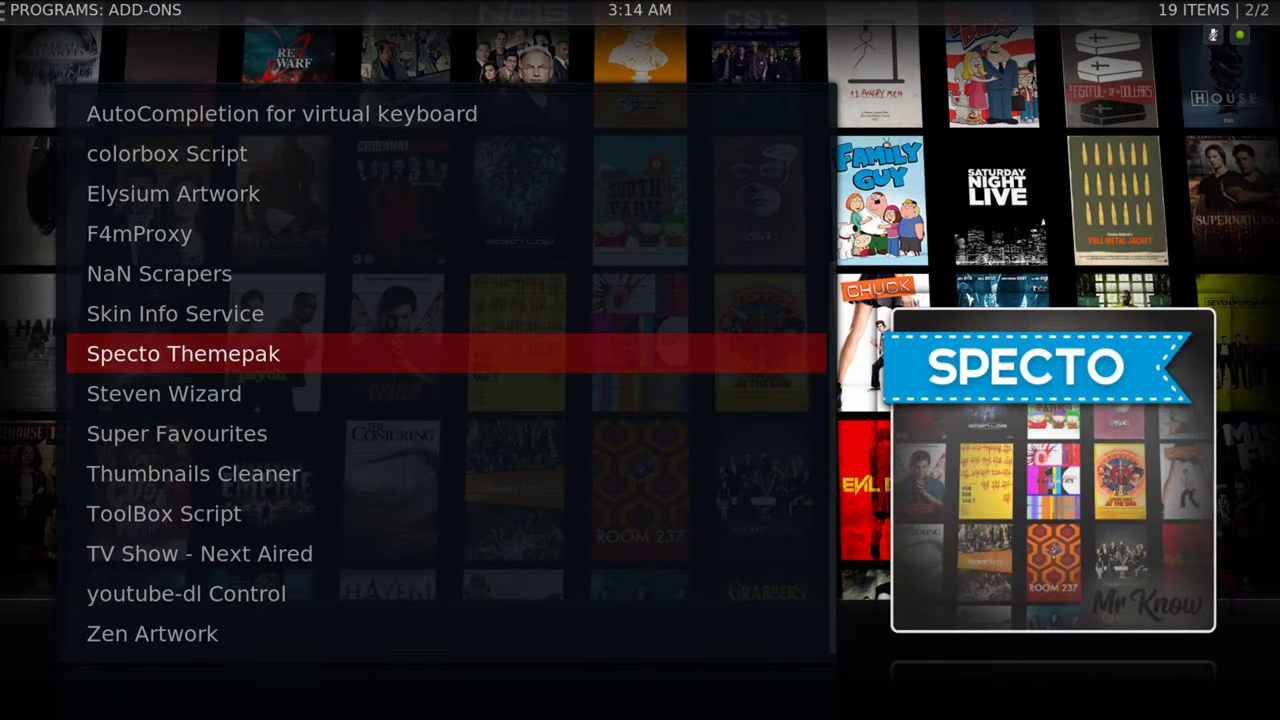
key("Escape")
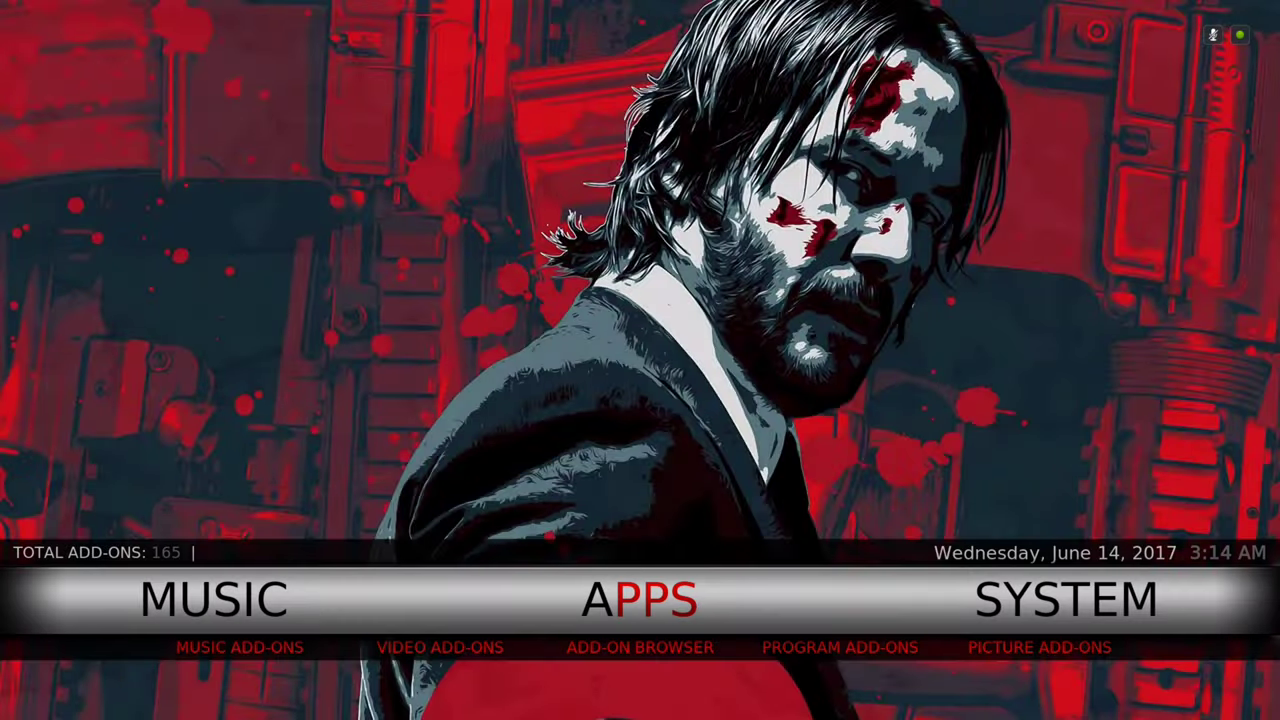
Look through the System section's shortcuts on the home screen, from Skin Settings to Event Log.
key("Right")
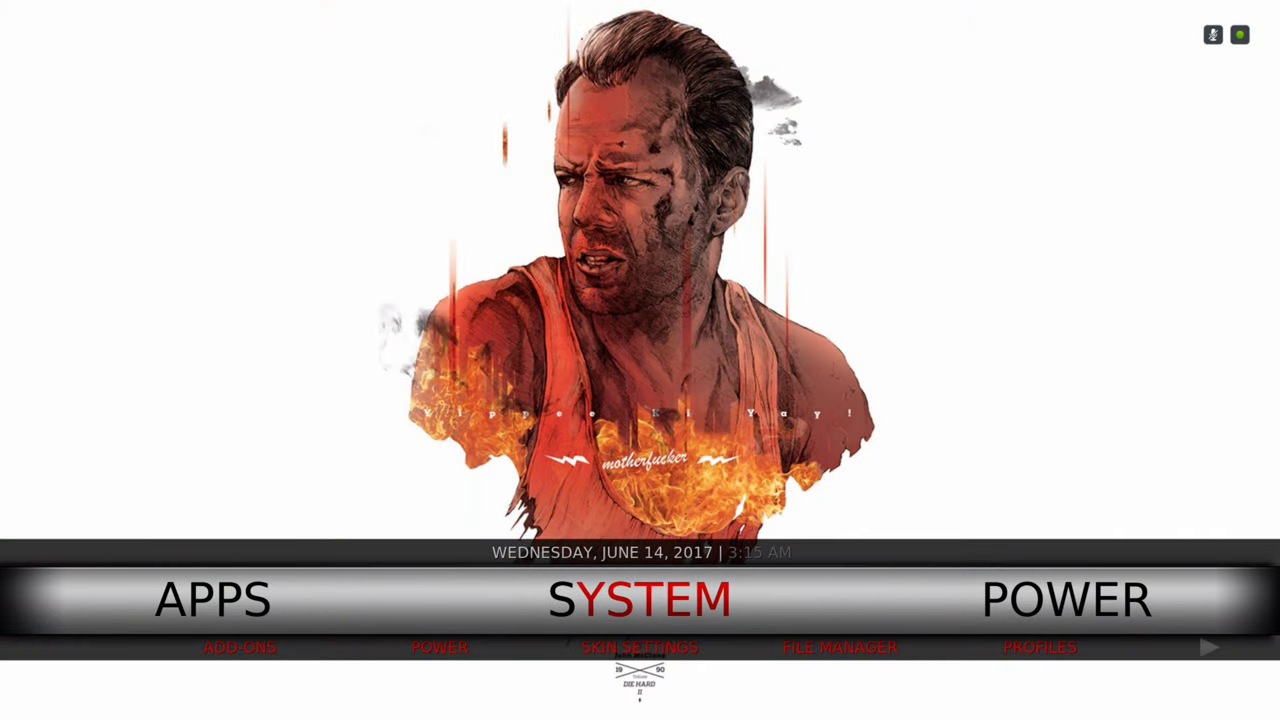
key("Left")
key("Right")
key("Down")
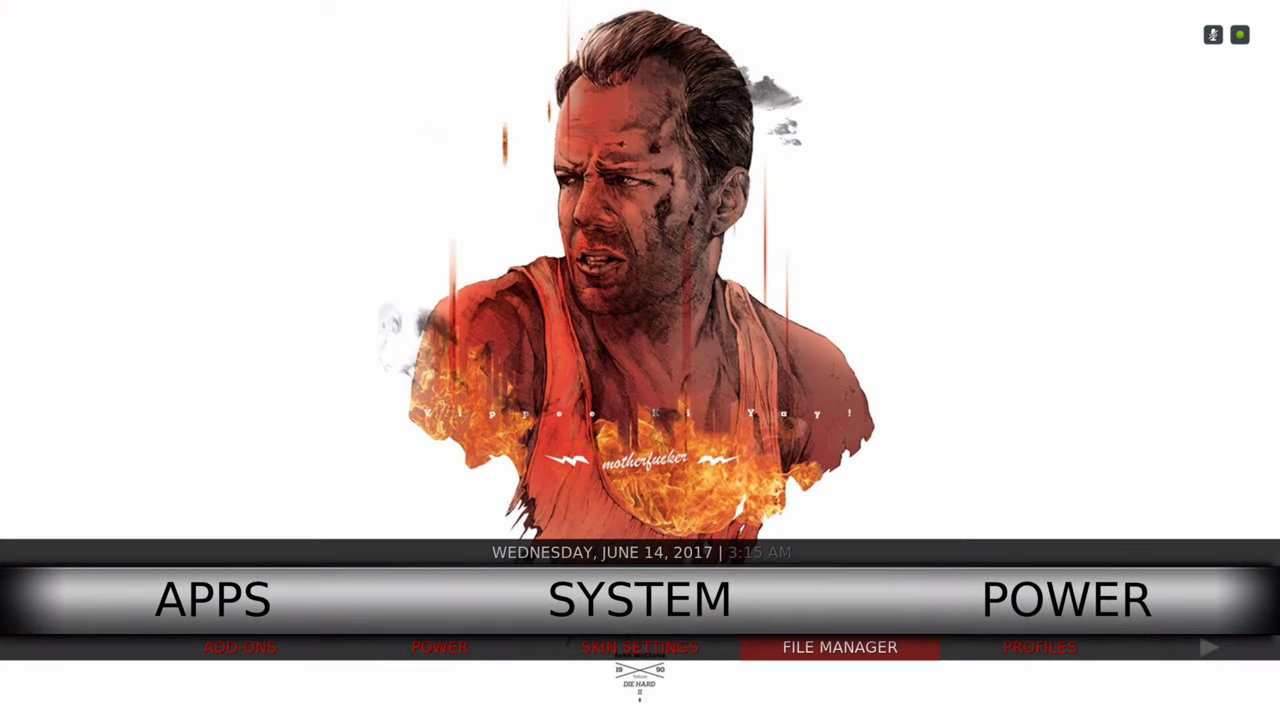
key("Left")
key("Right")
key("Right")
key("Right")
key("Right")
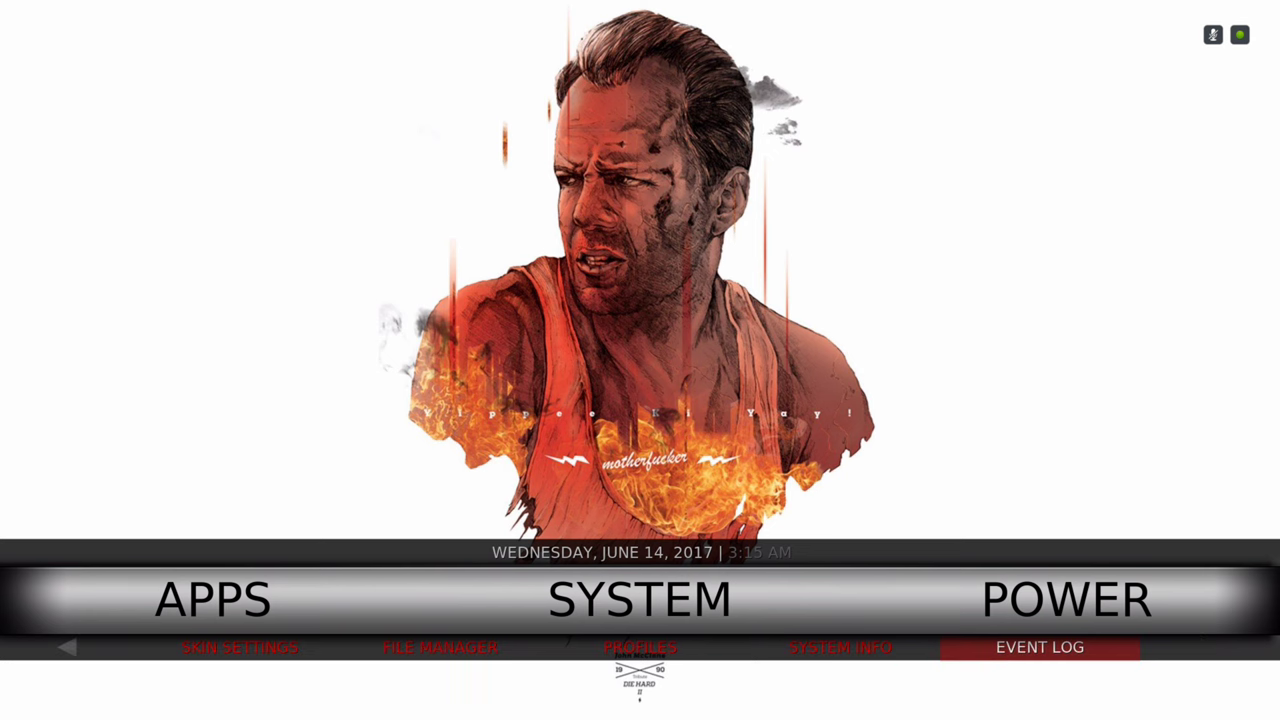
key("Up")
key("Right")
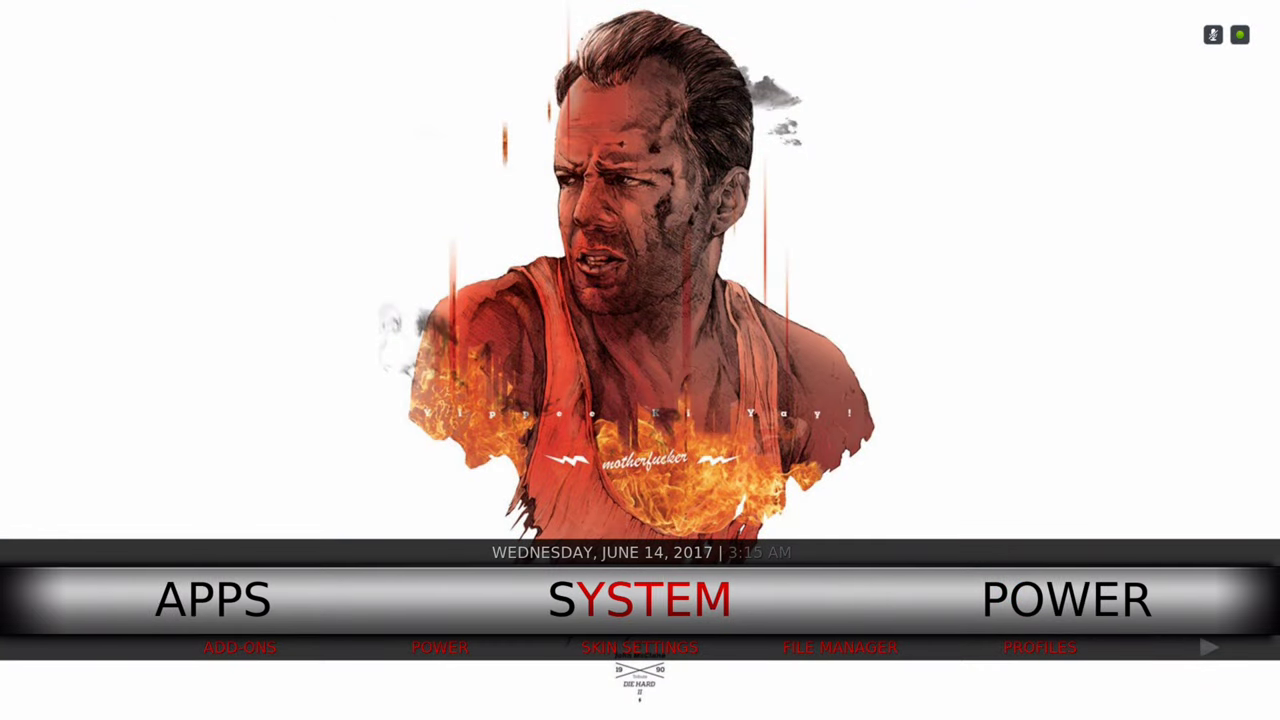
Look at the Power section and the Add-on Browser and Program Add-ons shortcuts under Apps.
key("Right")
key("Left")
key("Left")
key("Down")
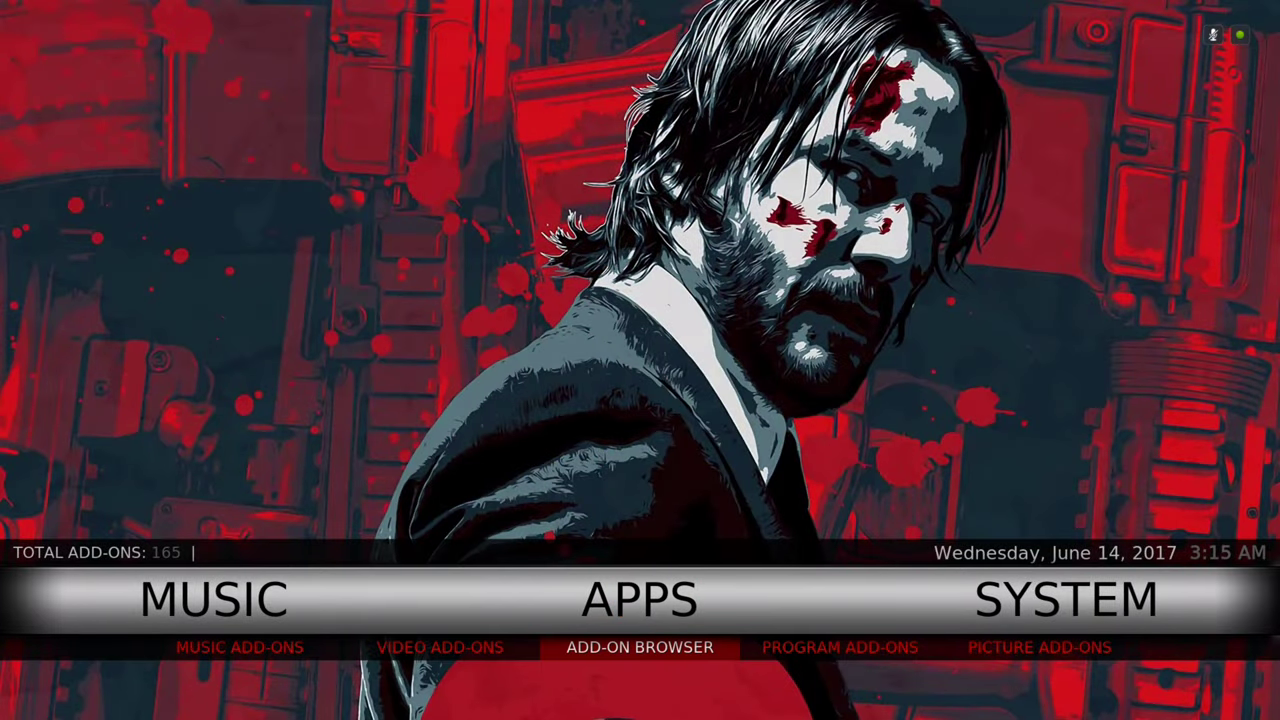
key("Right")
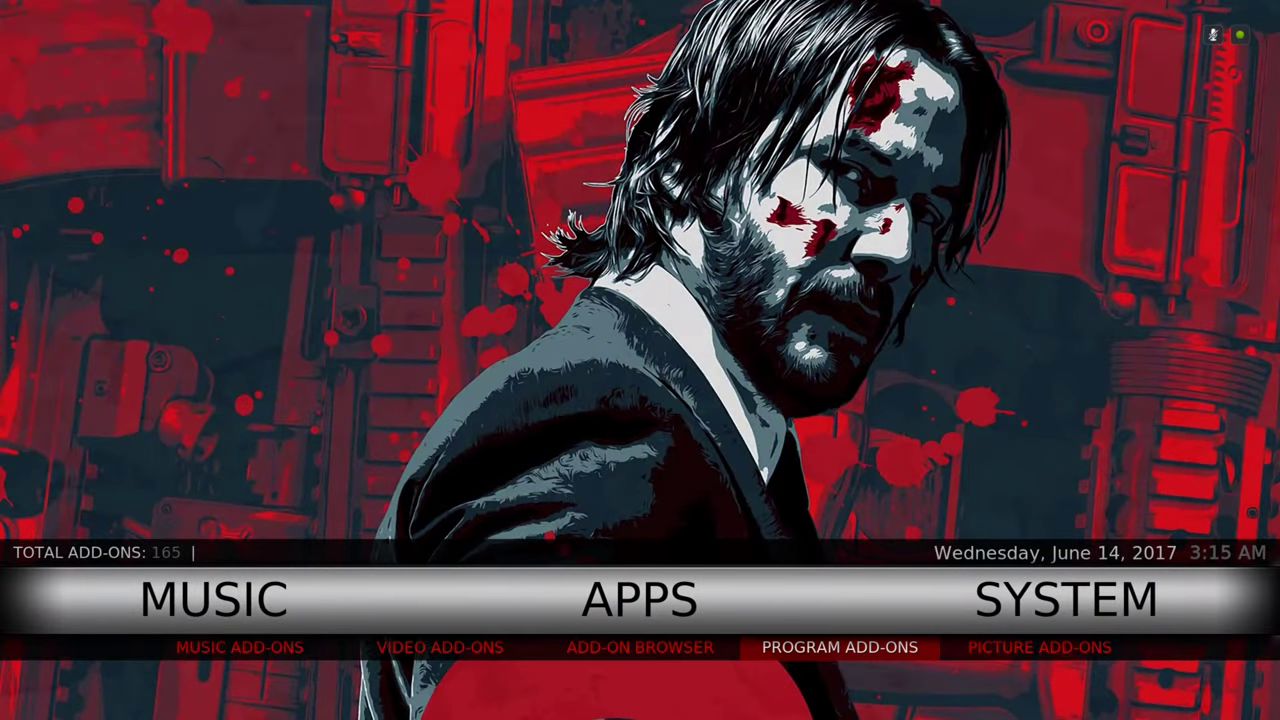
key("Up")
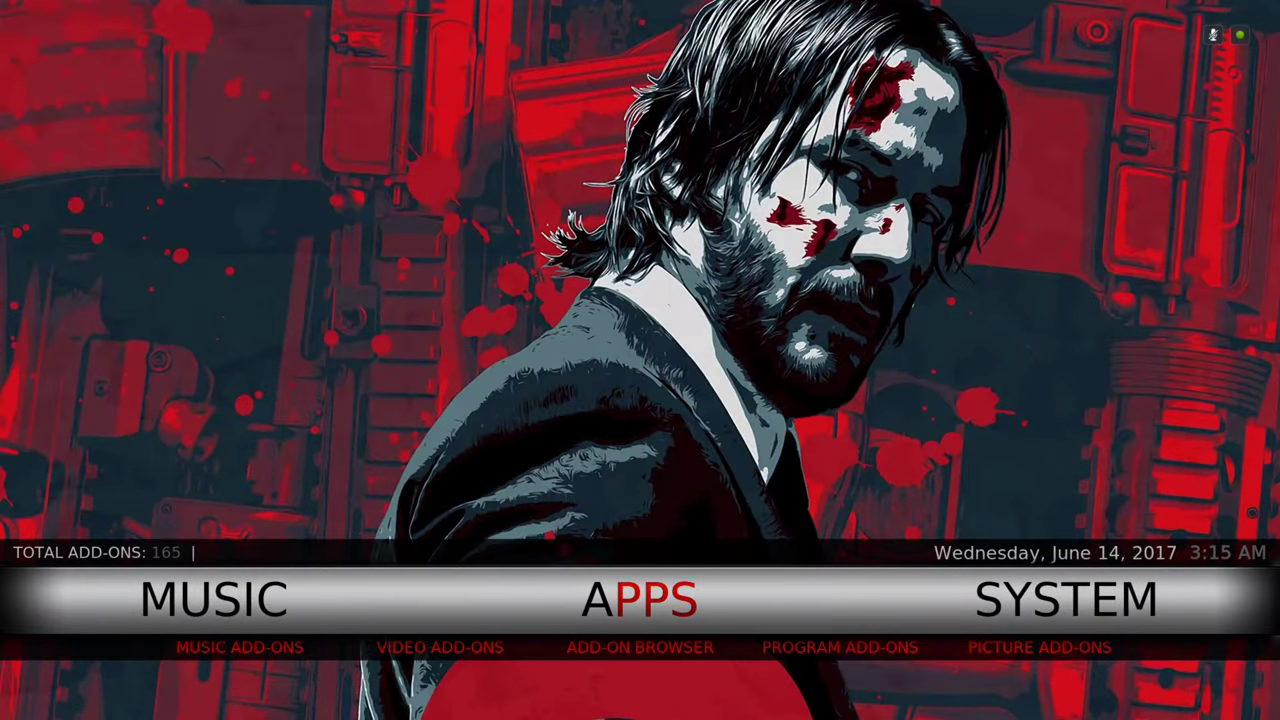
Open the Interface settings from the home screen's System section.
key("Right")
key("Return")
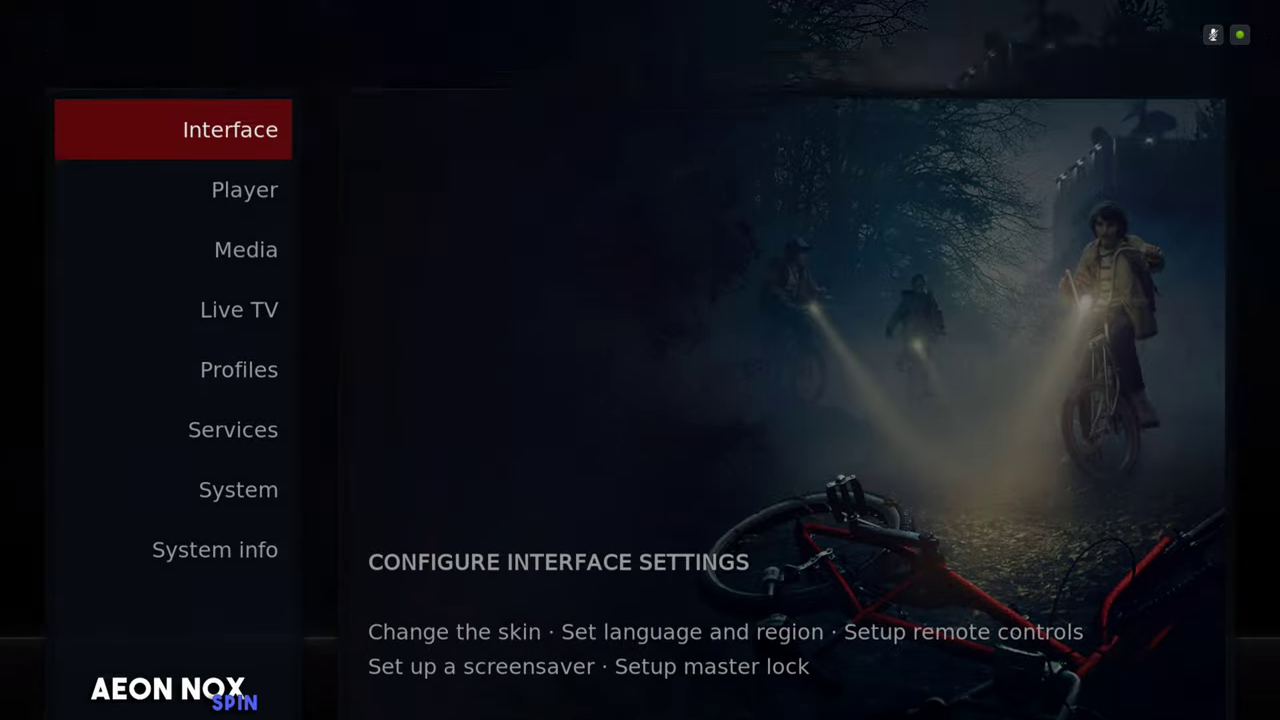
key("Return")
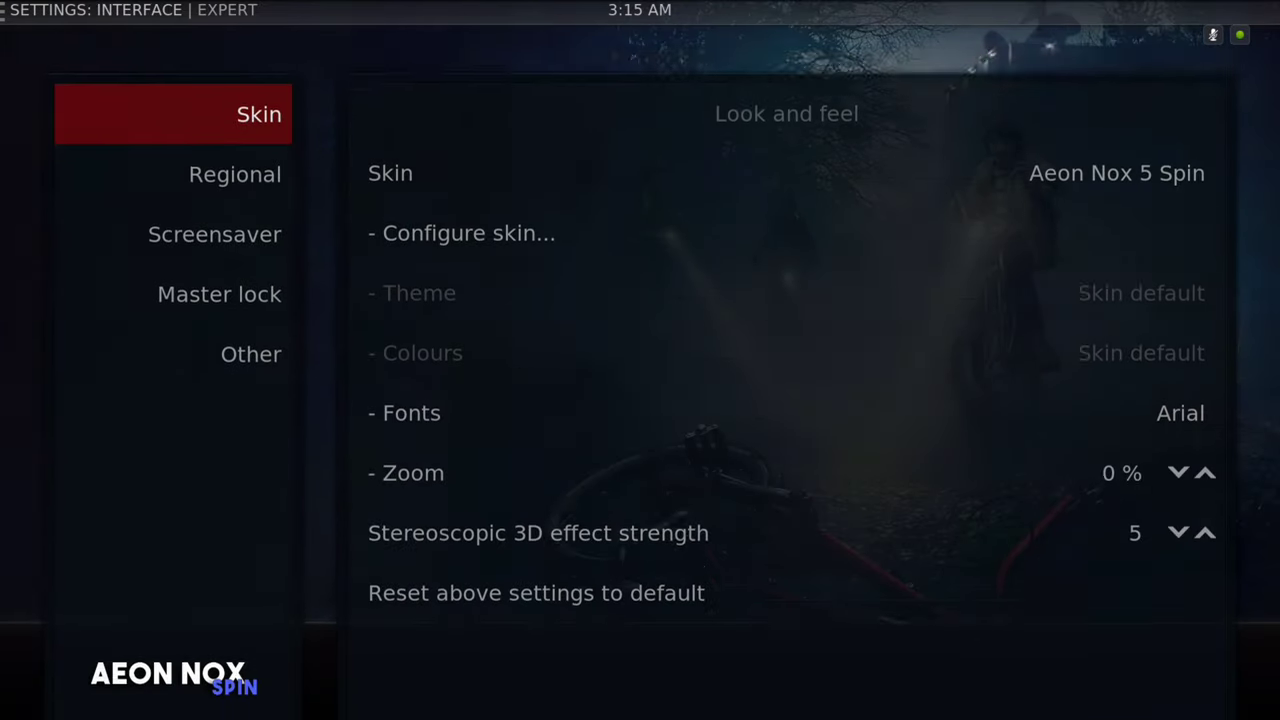
Change the interface skin to Estuary and confirm keeping it.
key("Right")
key("Return")
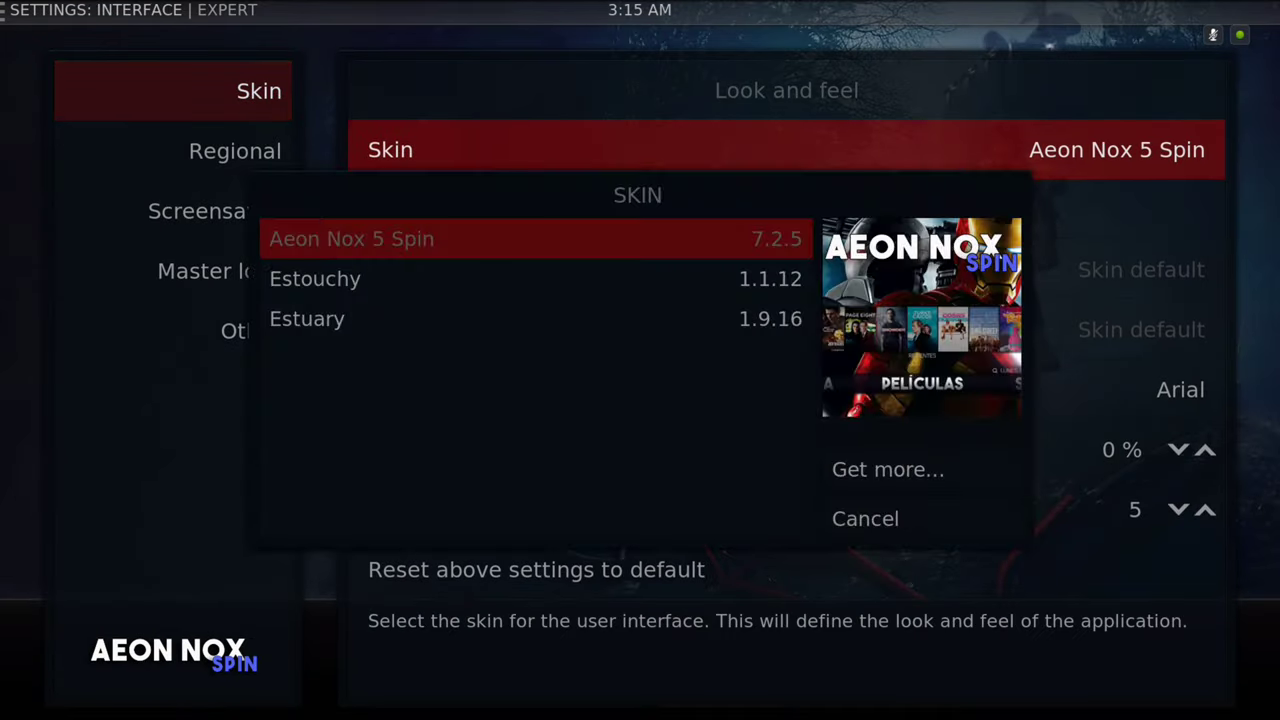
key("Down")
key("Down")
key("Return")
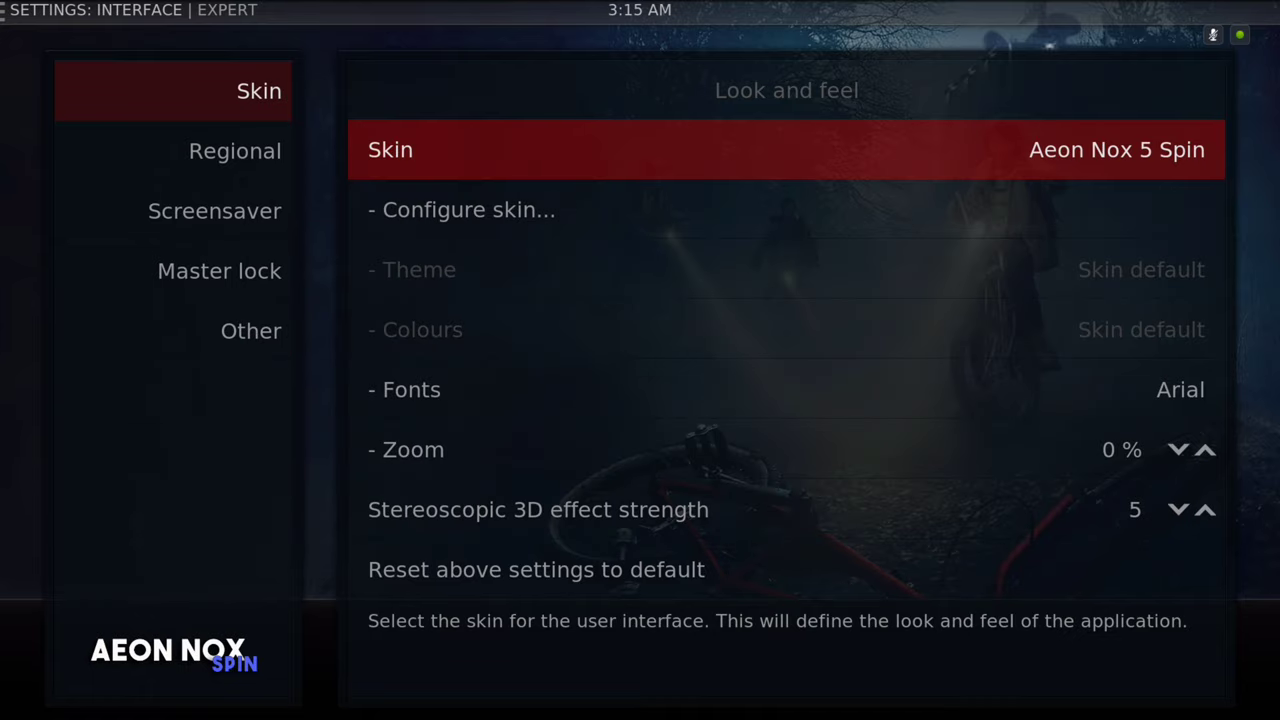
key("Left")
key("Return")
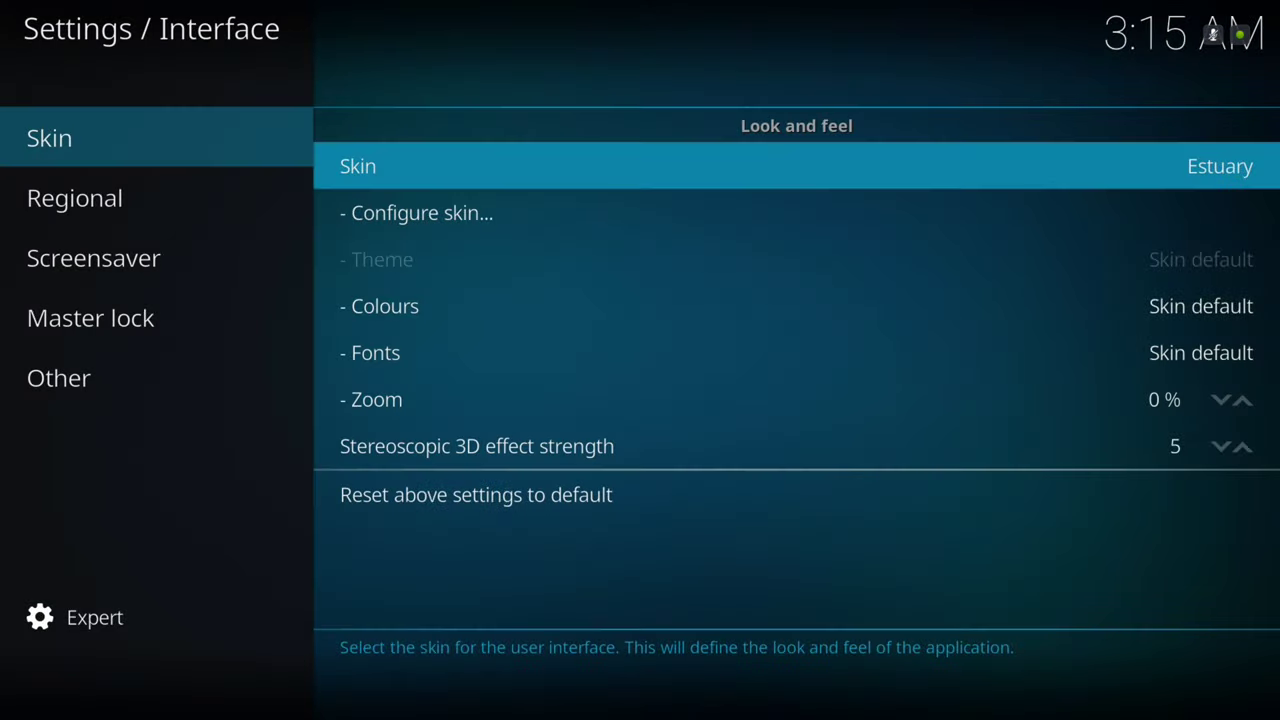
Leave the settings and go to the Add-ons section of the Estuary home screen.
key("Escape")
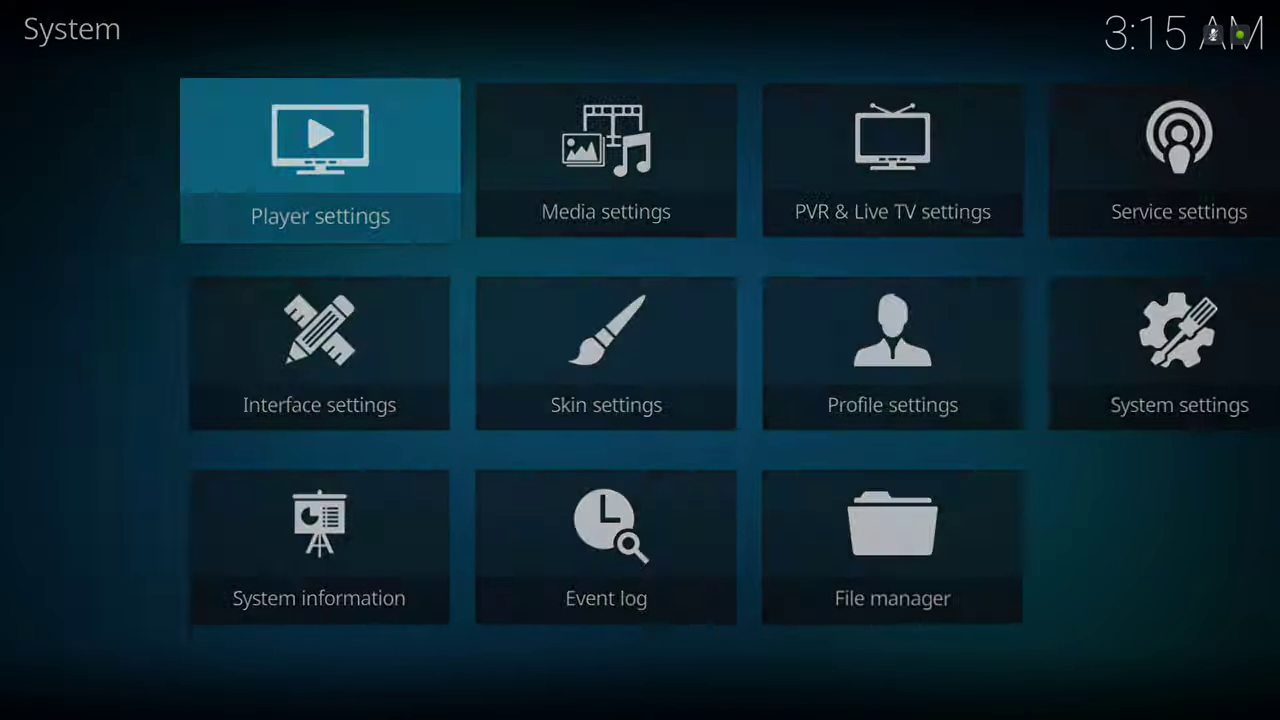
key("Escape")
key("Down")
key("Down")
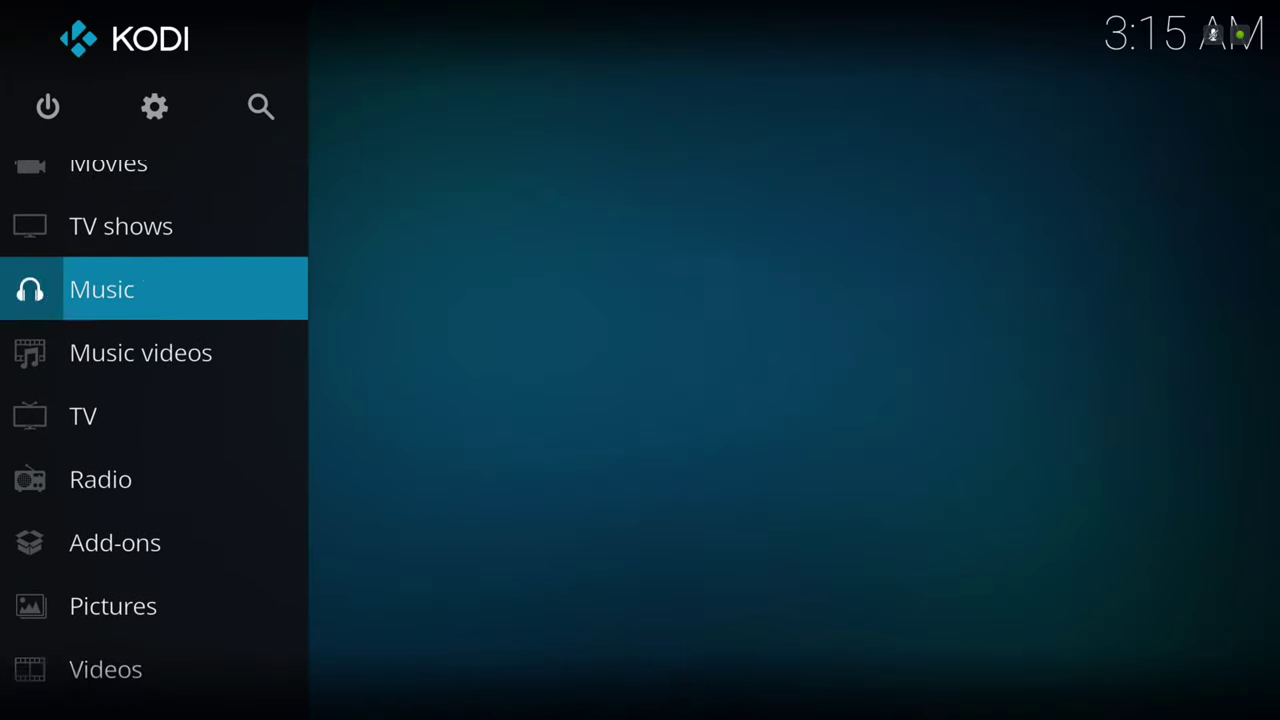
key("Down")
key("Down")
key("Down")
key("Down")
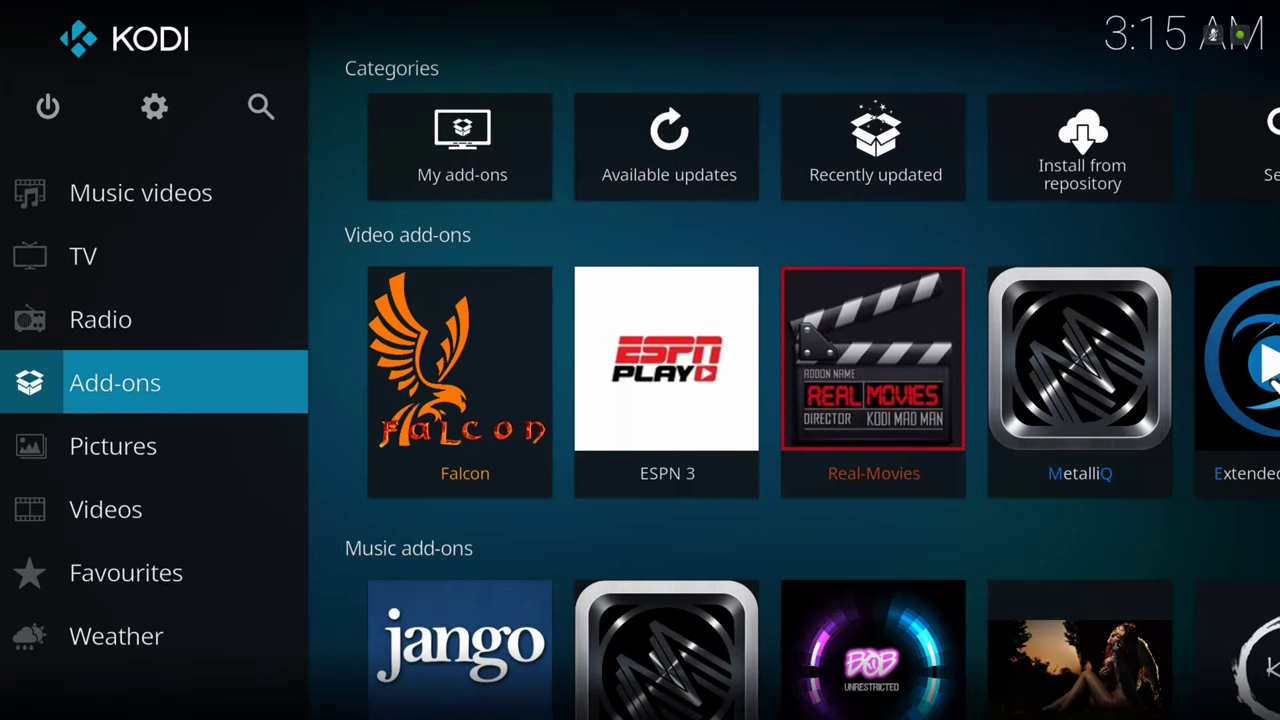
Launch Ares Wizard from the program add-ons.
key("Right")
key("Down")
key("Down")
key("Down")
key("Down")
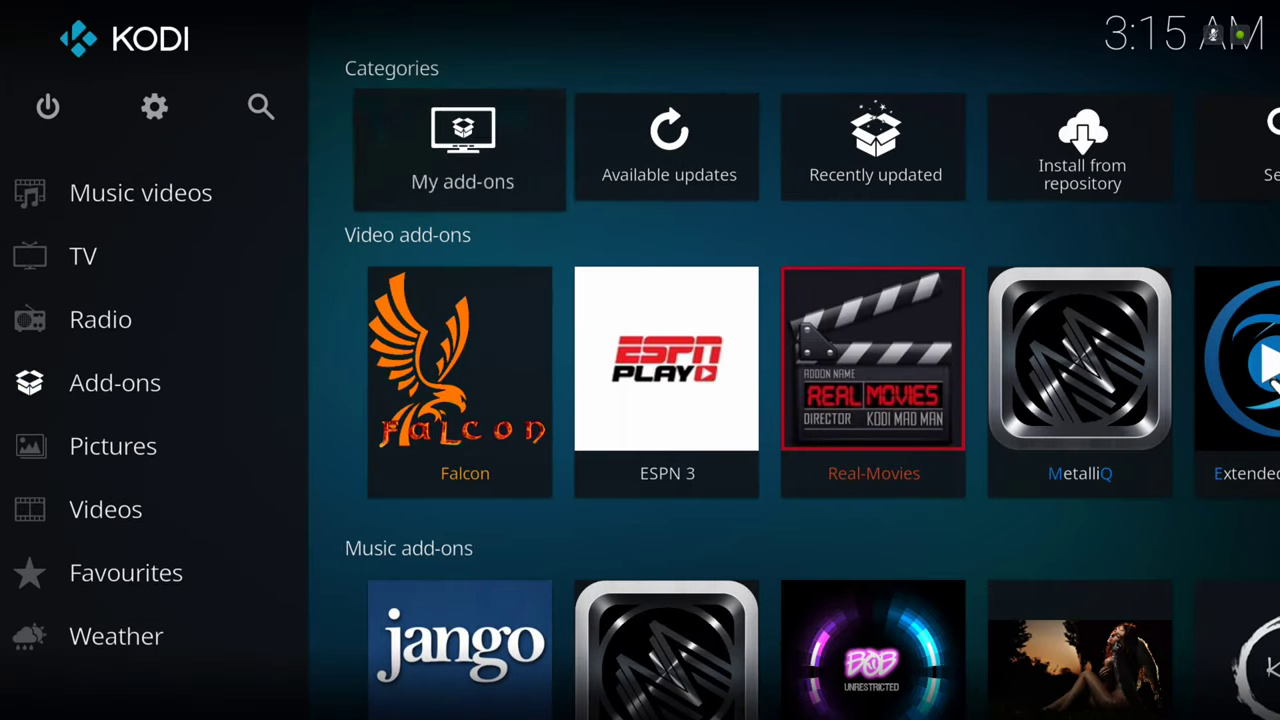
key("Up")
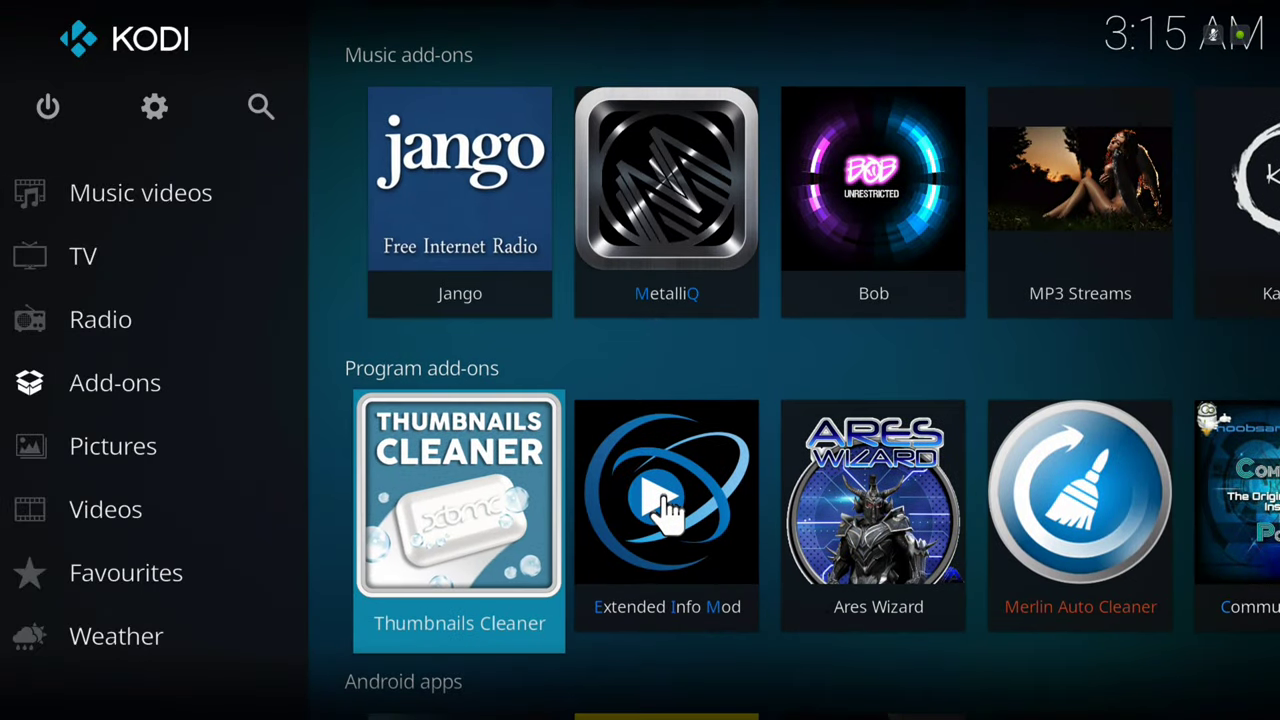
key("Right")
key("Right")
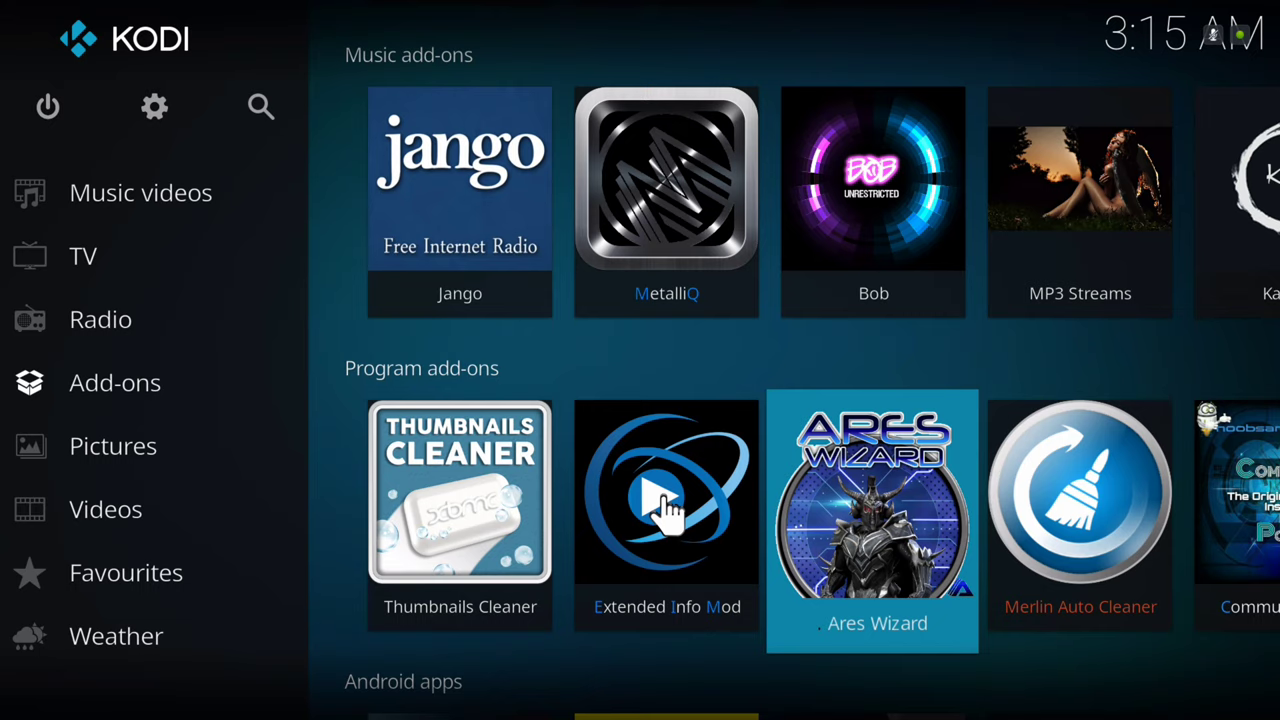
key("Return")
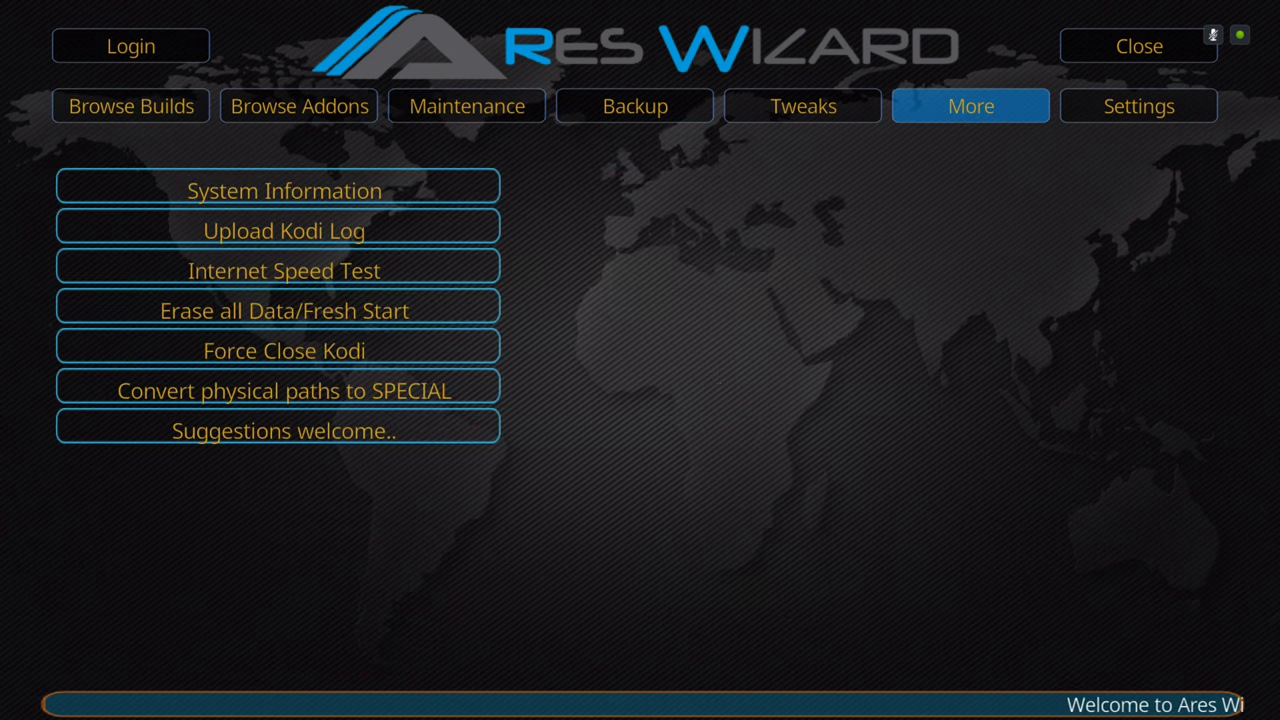
Run Erase all Data/Fresh Start from Ares Wizard's More page and confirm removing all add-ons.
key("Down")
key("Down")
key("Down")
key("Down")
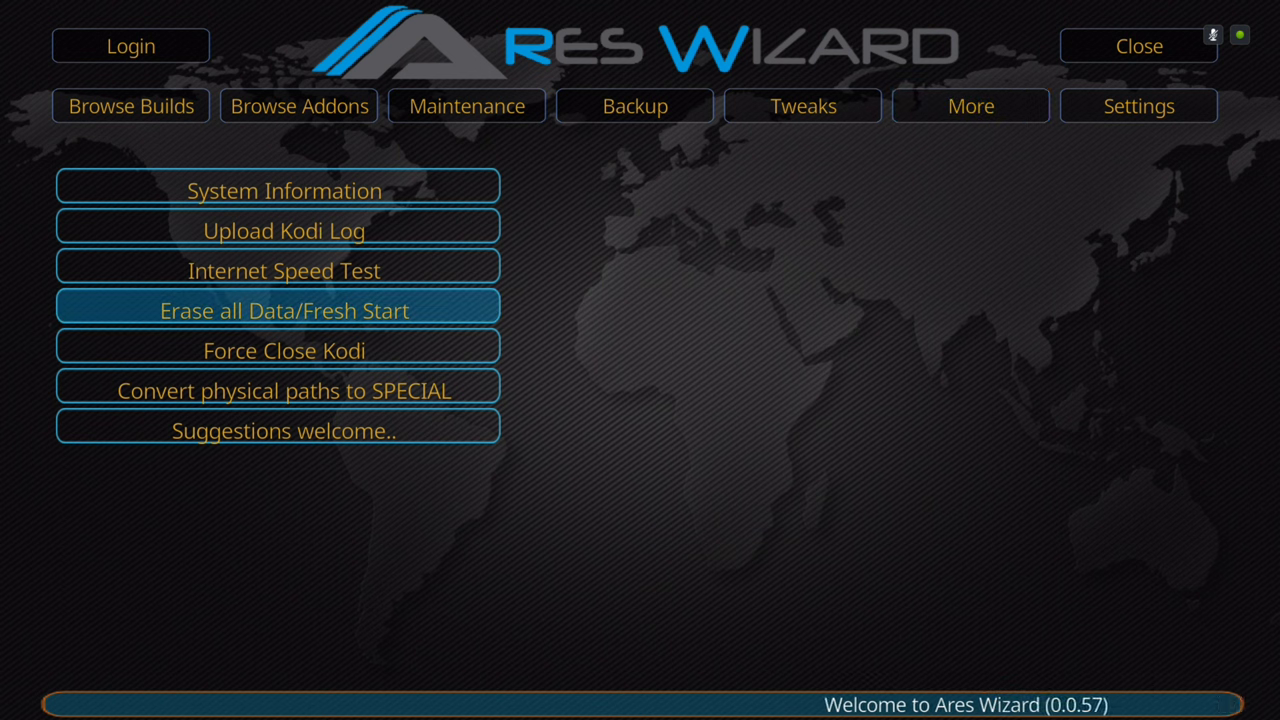
key("Return")
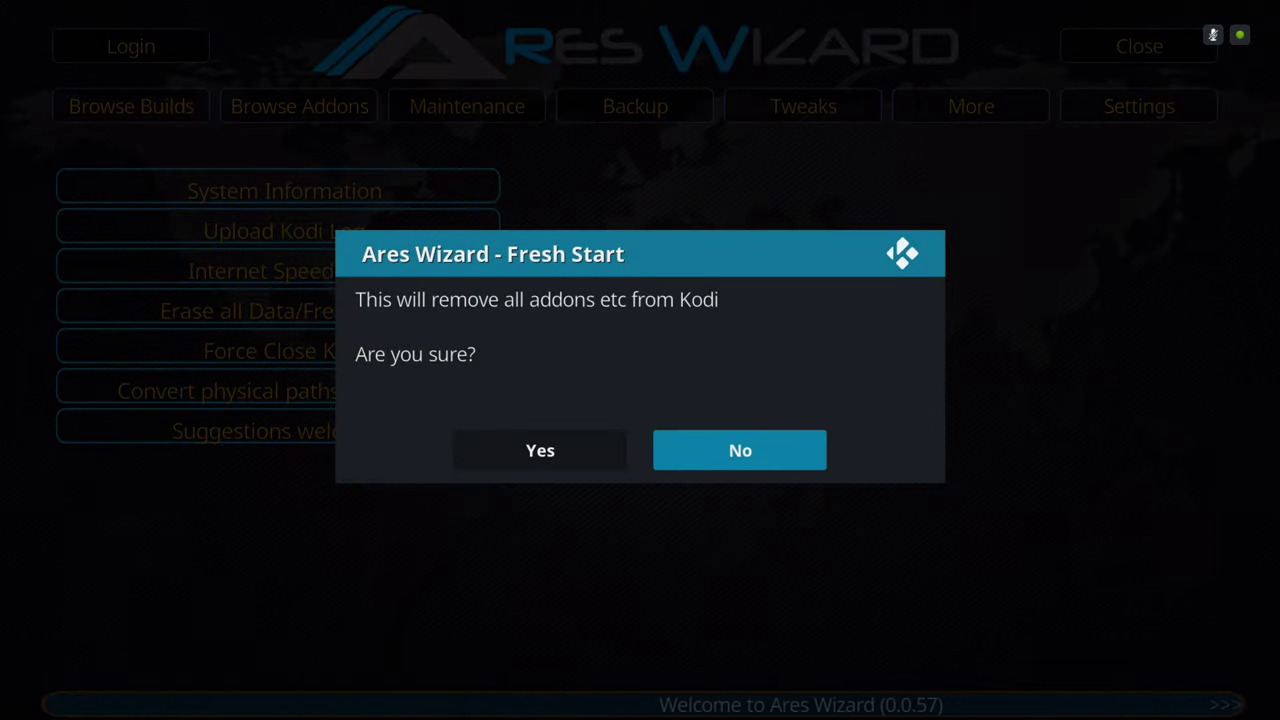
key("Left")
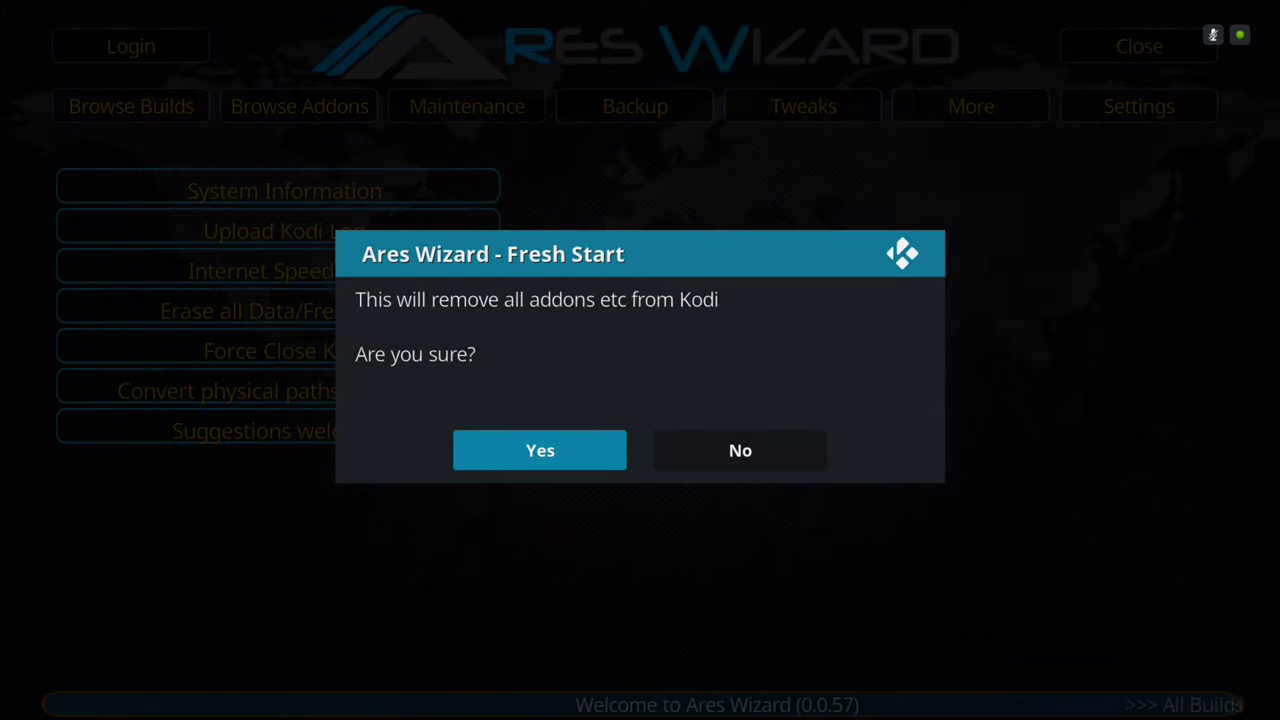
key("Return")
key("Return")
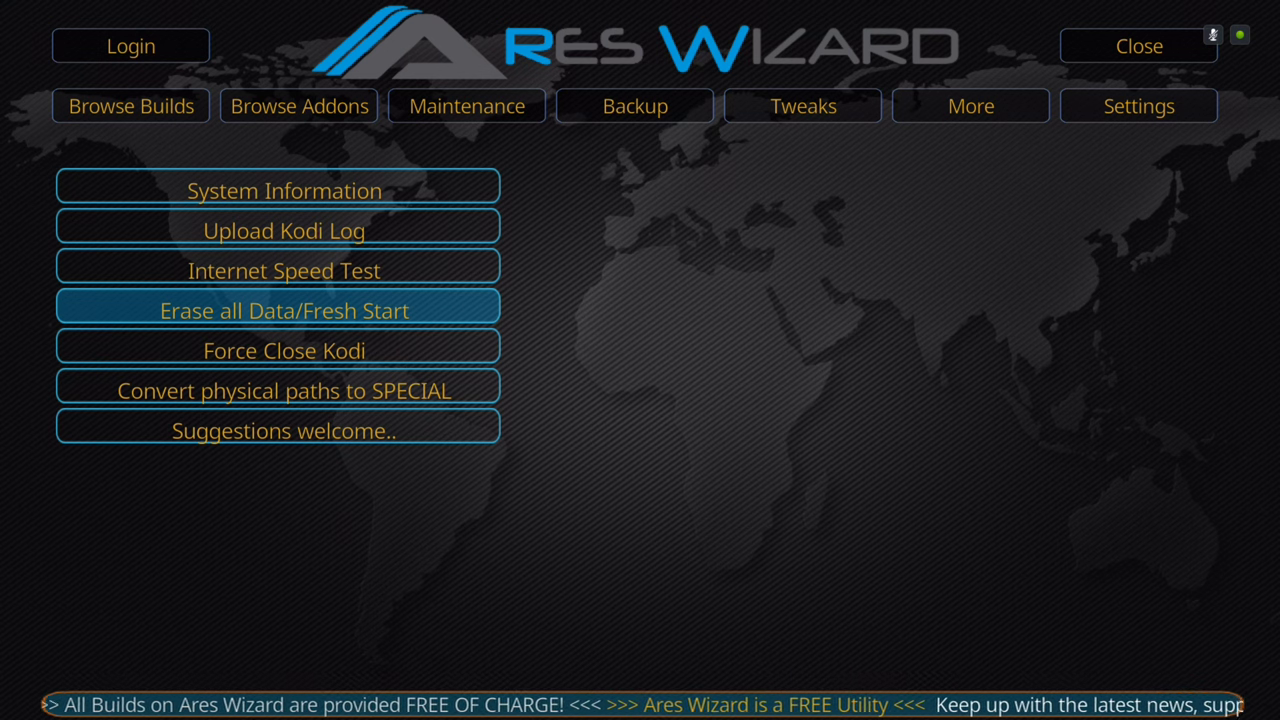
Force close Kodi from Ares Wizard and open the Android device's Settings.
key("Down")
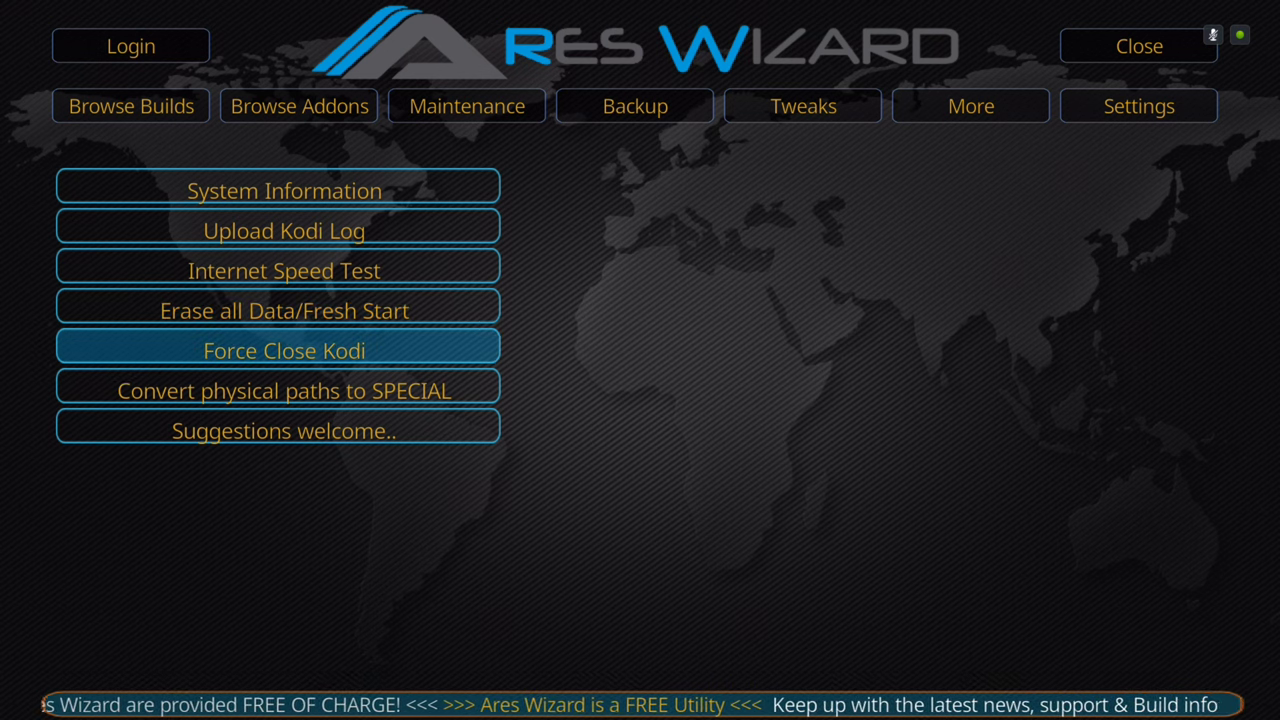
key("Return")
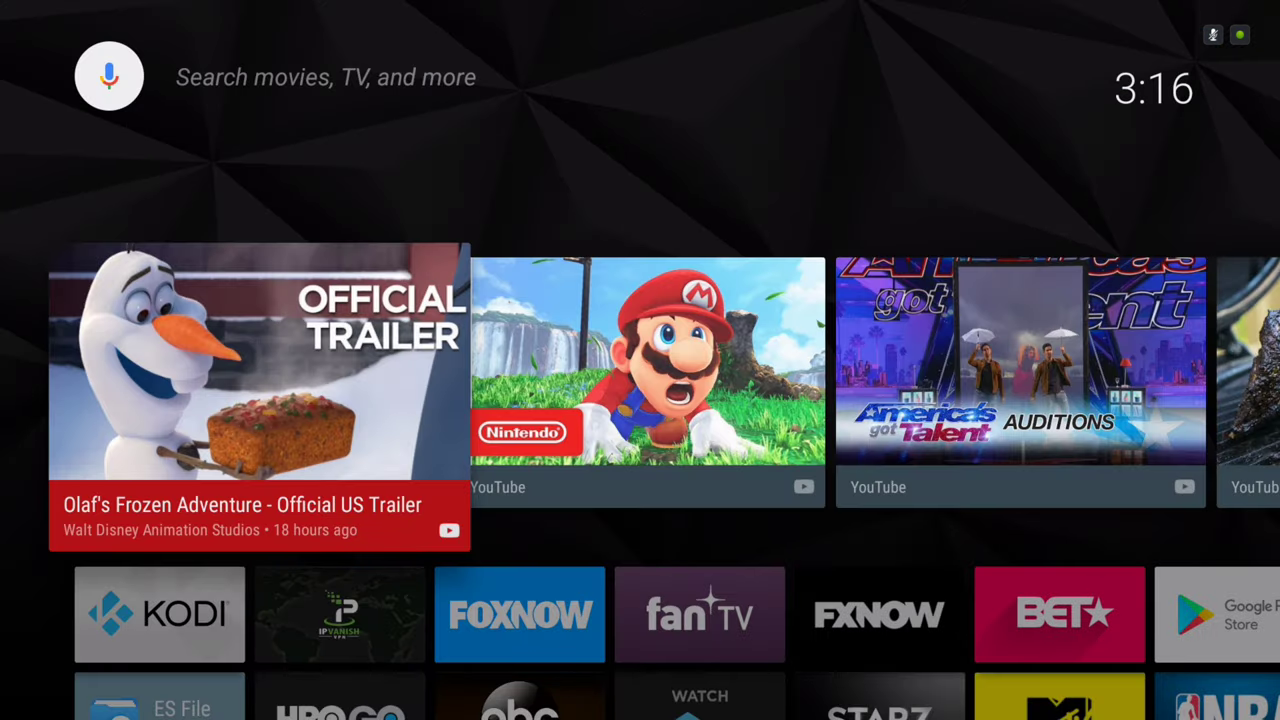
key("Down")
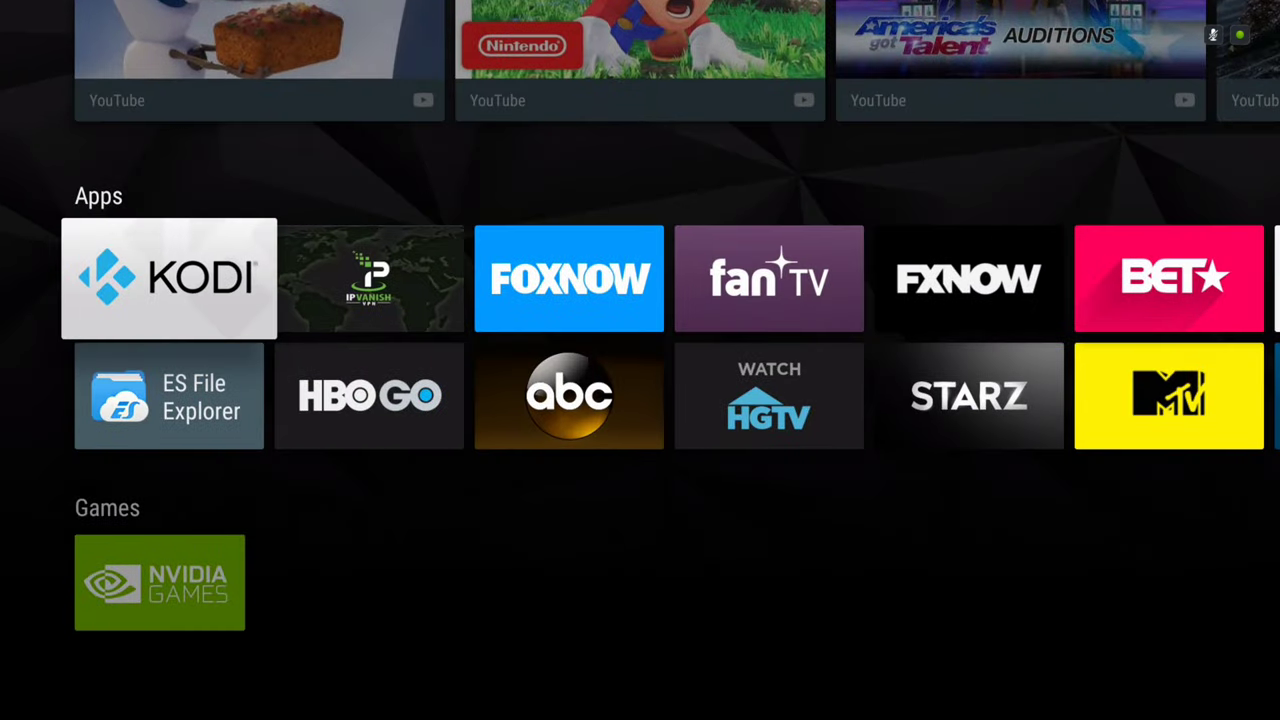
key("Down")
key("Down")
key("Down")
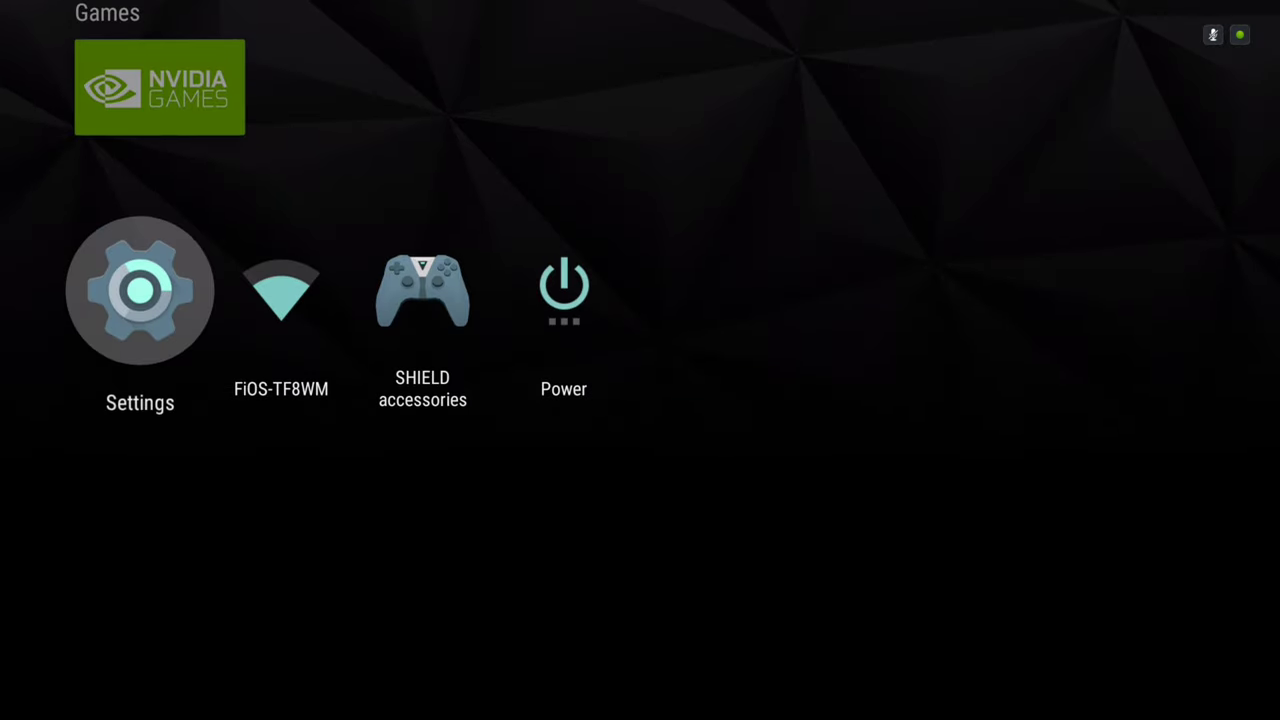
key("Return")
Open Kodi's app details from the downloaded apps in the device's Apps settings.
key("Down")
key("Down")
key("Down")
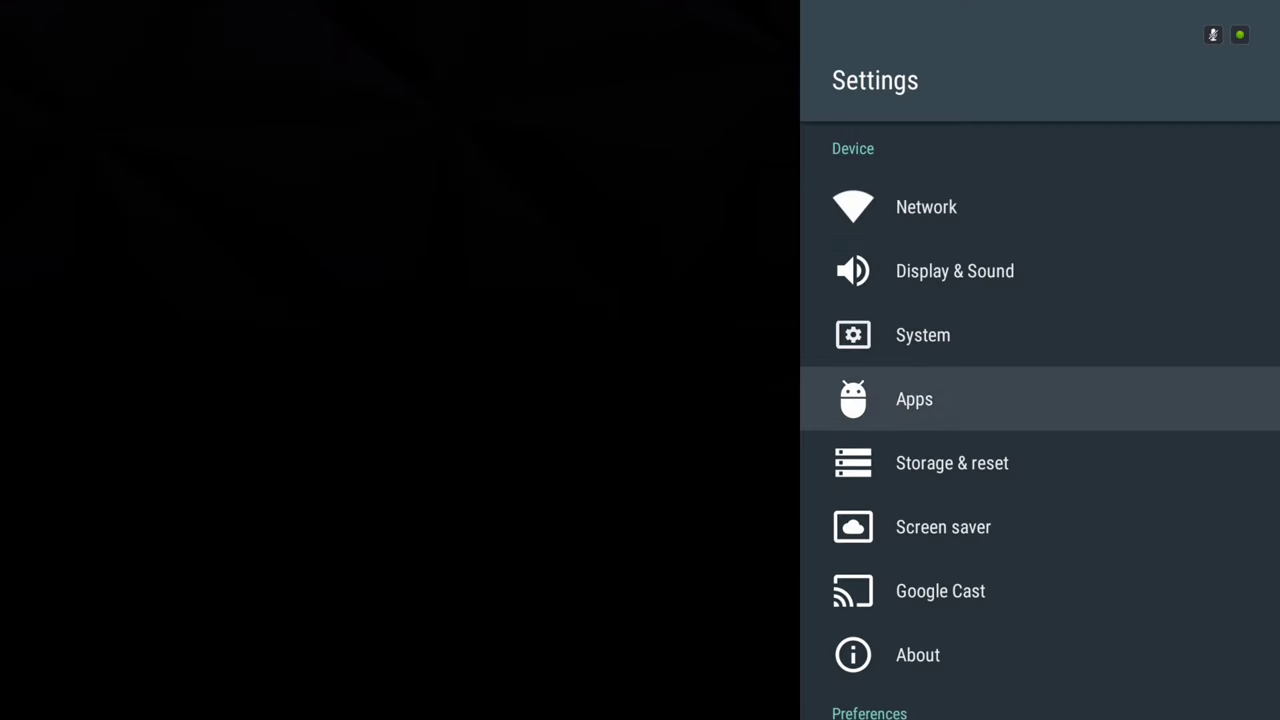
key("Return")
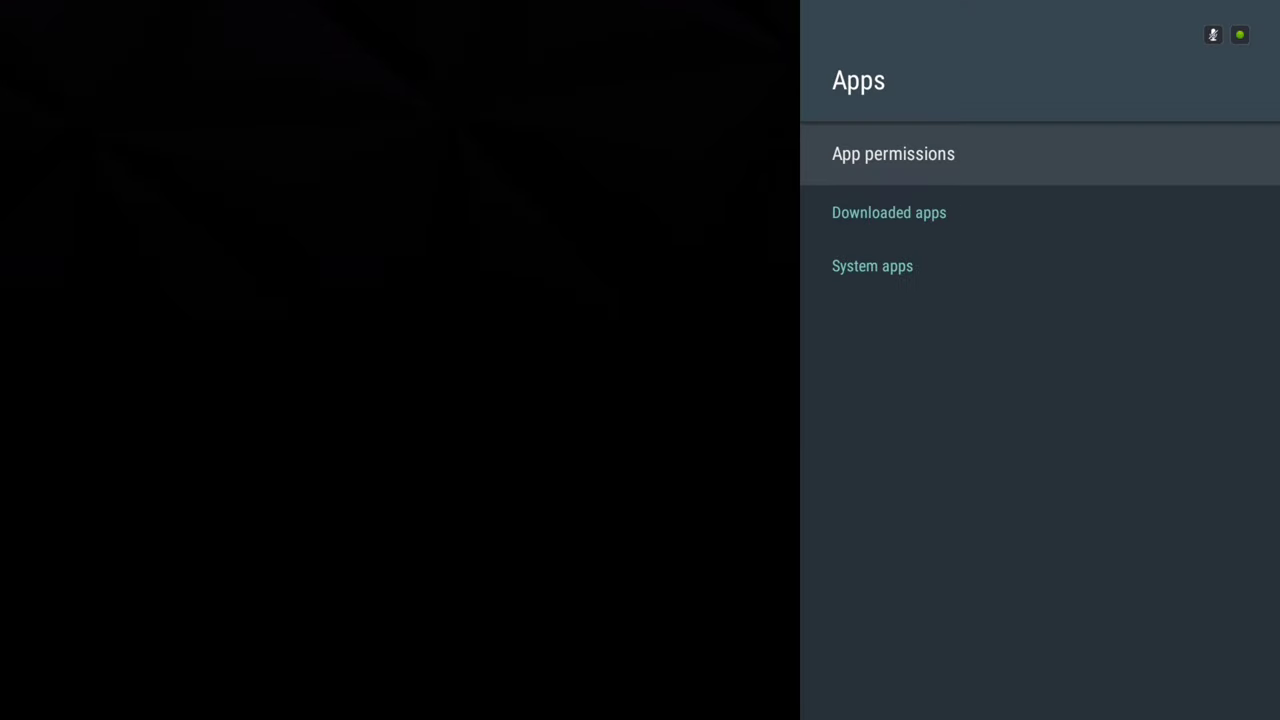
key("Down")
key("Down")
key("Down")
key("Down")
key("Down")
key("Down")
key("Down")
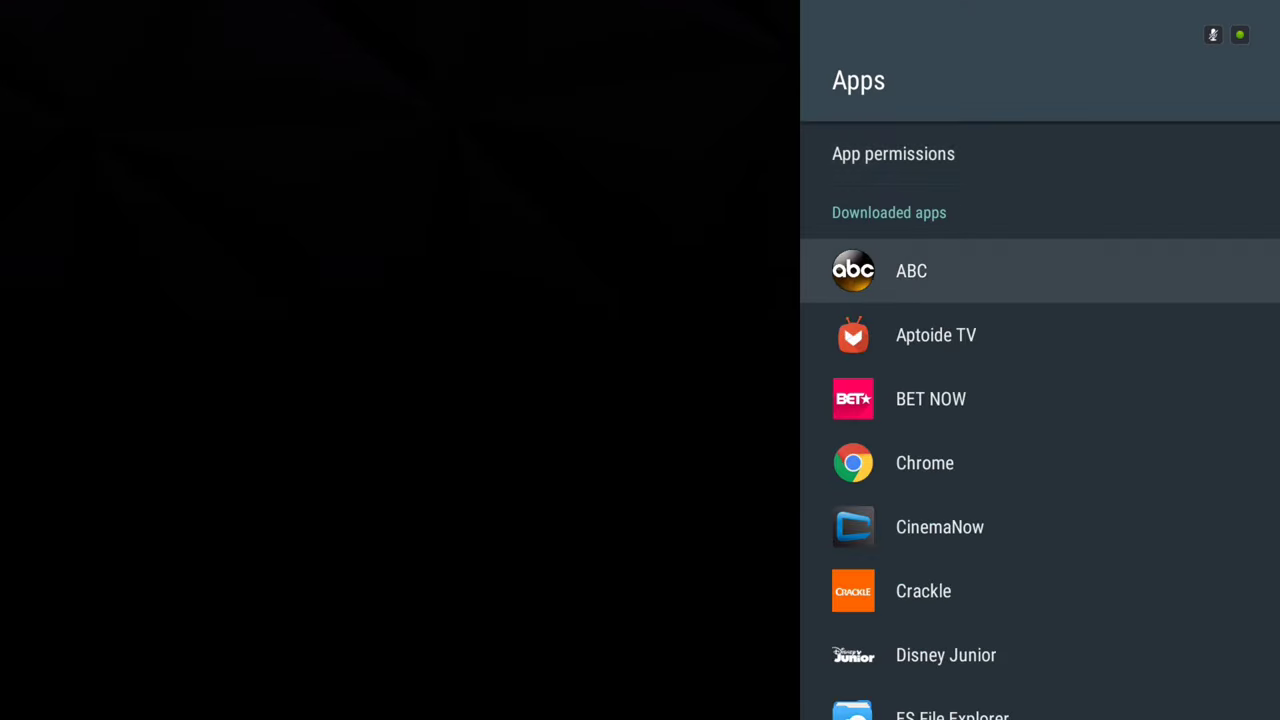
key("Down")
key("Down")
key("Down")
key("Down")
key("Down")
key("Down")
key("Down")
key("Down")
key("Down")
key("Down")
key("Down")
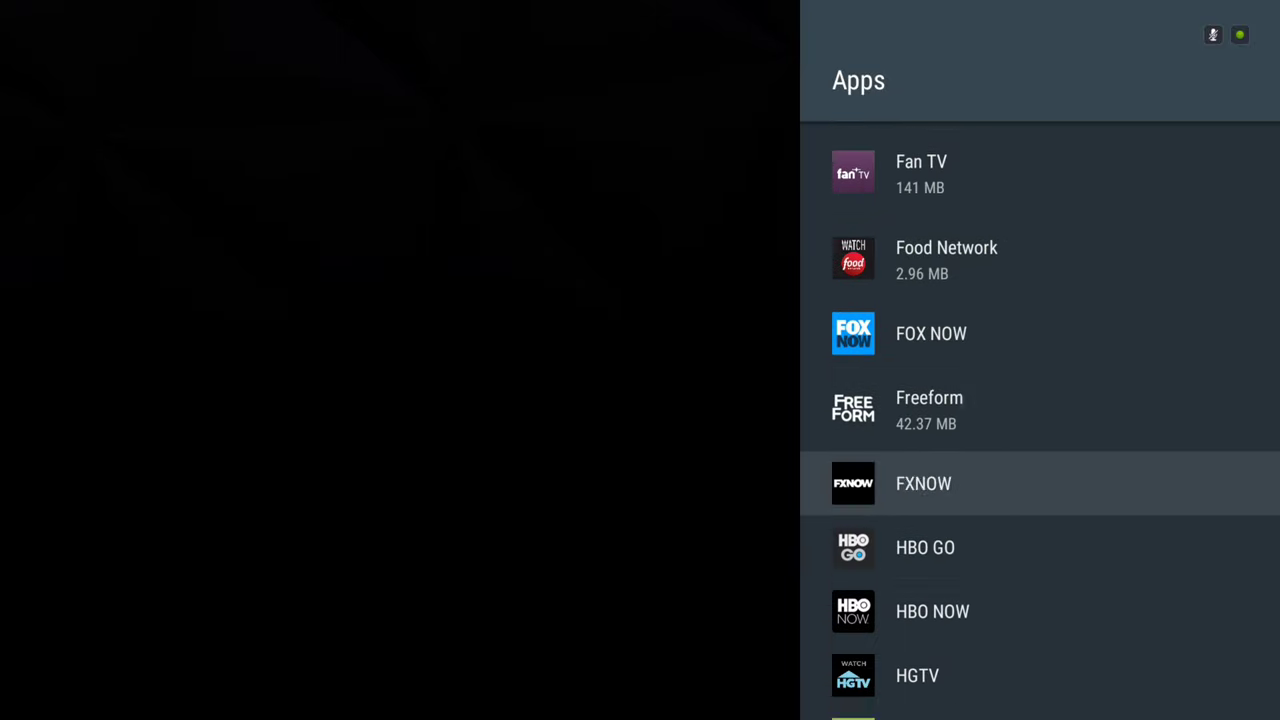
key("Down")
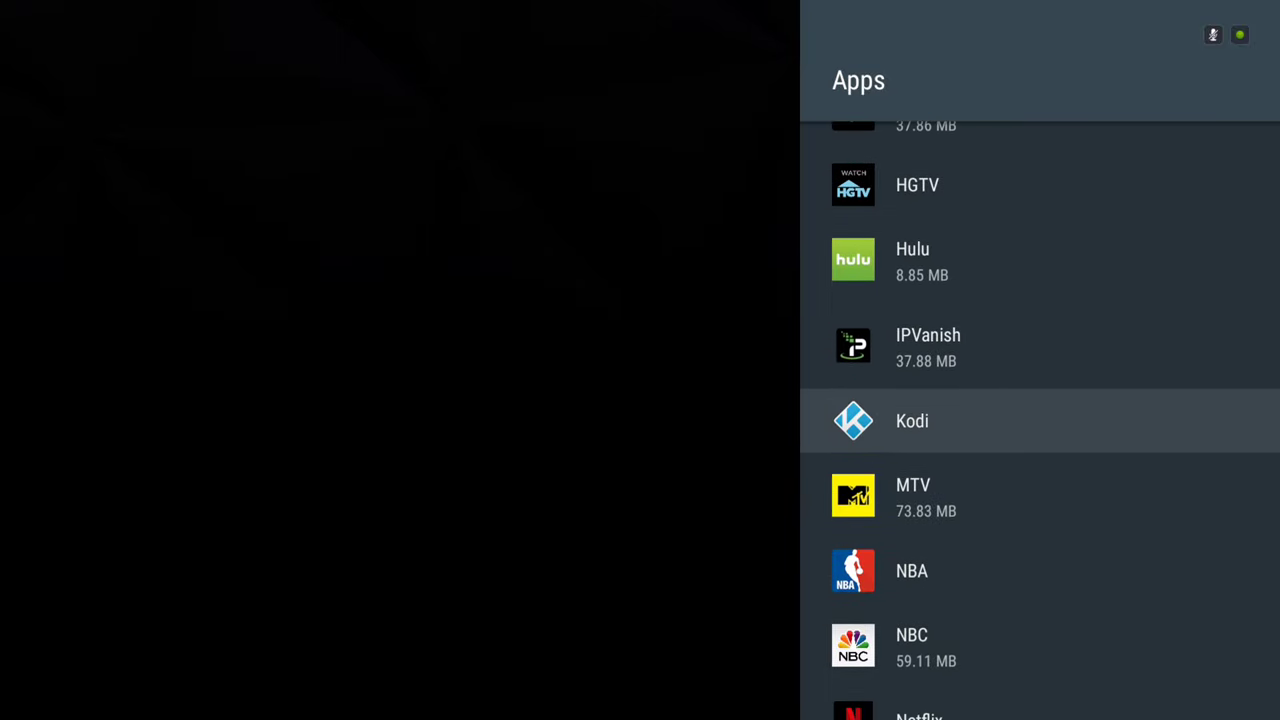
key("Return")
Force stop the Kodi app and confirm.
key("Down")
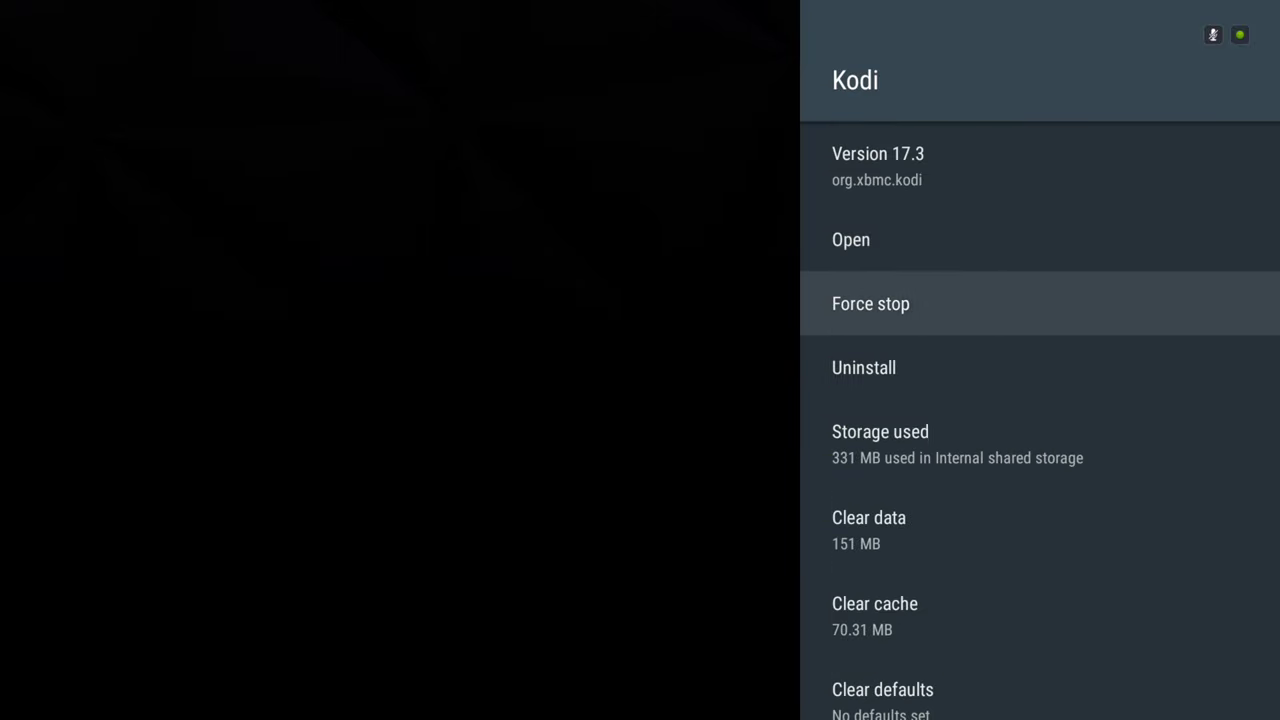
key("Up")
key("Down")
key("Return")
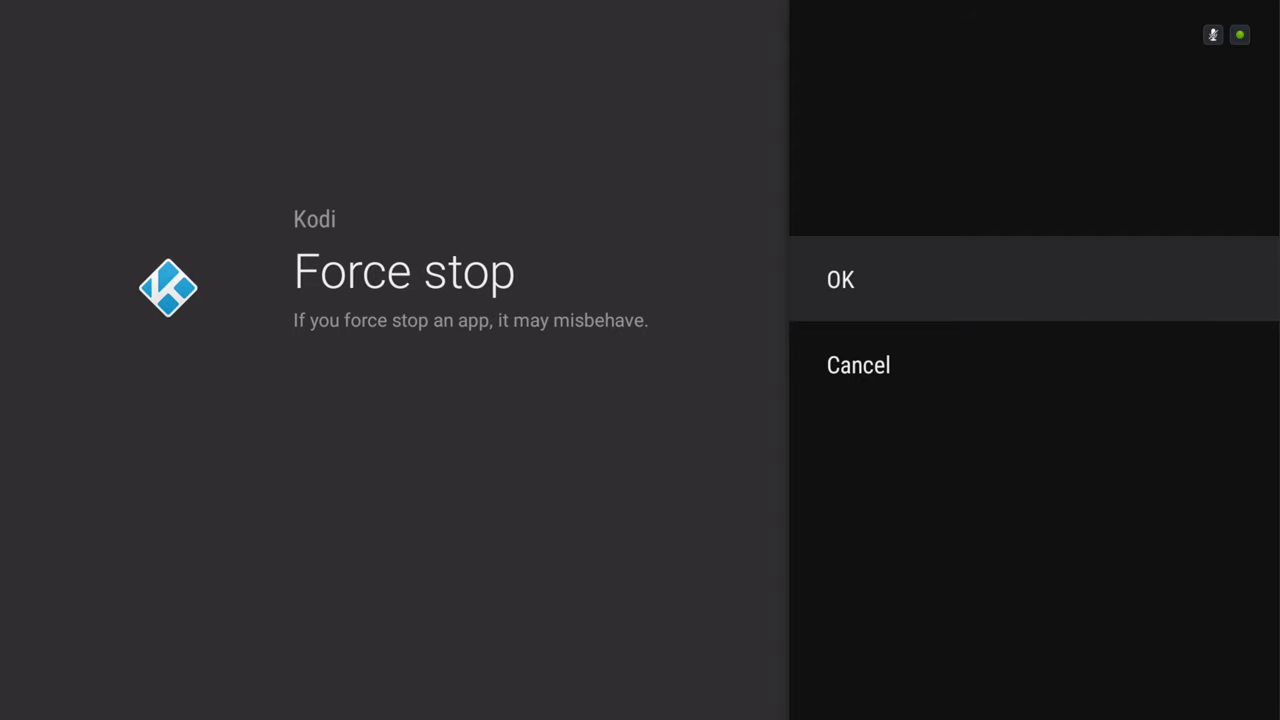
key("Return")
Reopen Kodi and go to the Add-ons section of its home screen.
key("Up")
key("Down")
key("Down")
key("Up")
key("Up")
key("Down")
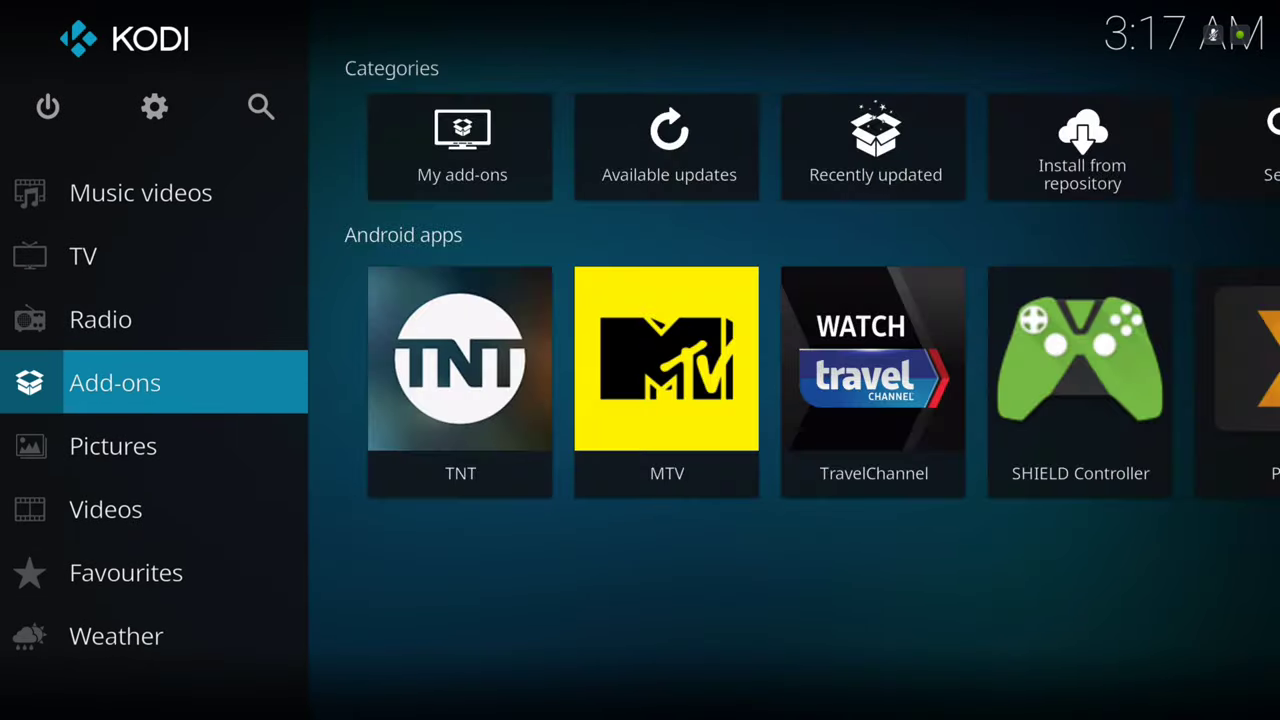
Enter the Add-ons section and check the video, music, program, Android app and picture categories for installed add-ons.
key("Return")
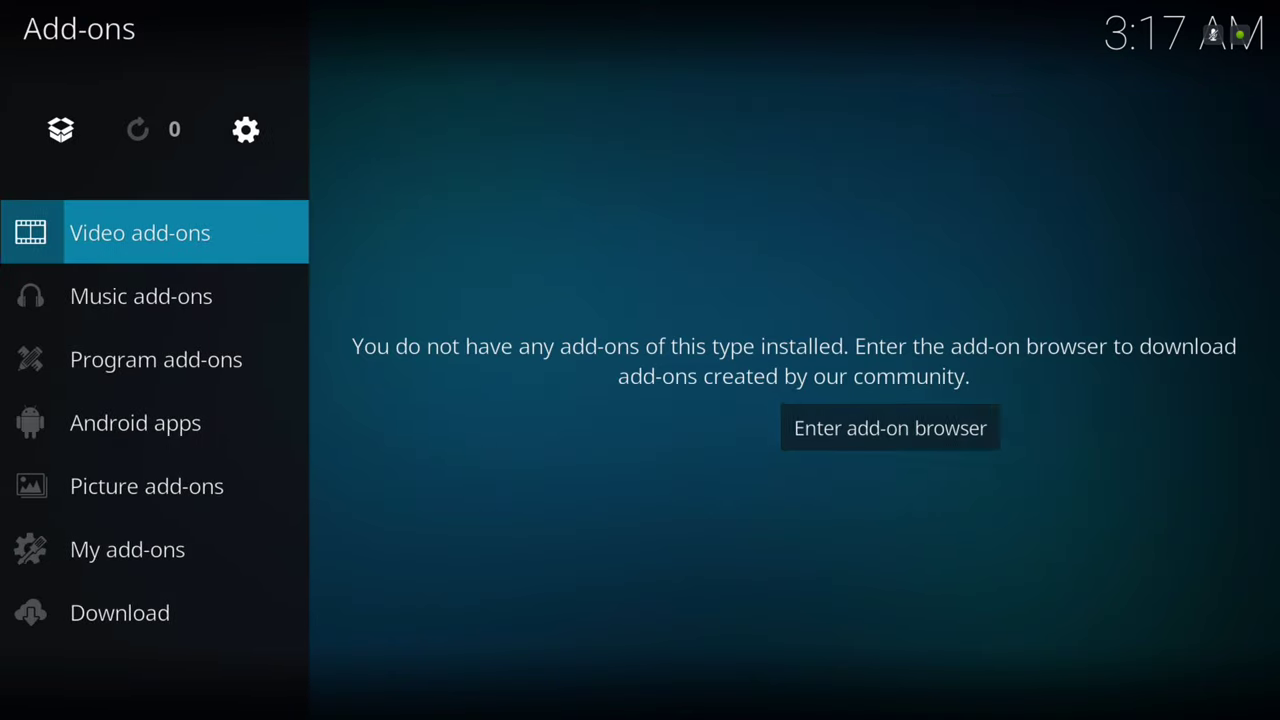
key("Down")
key("Down")
key("Down")
key("Down")
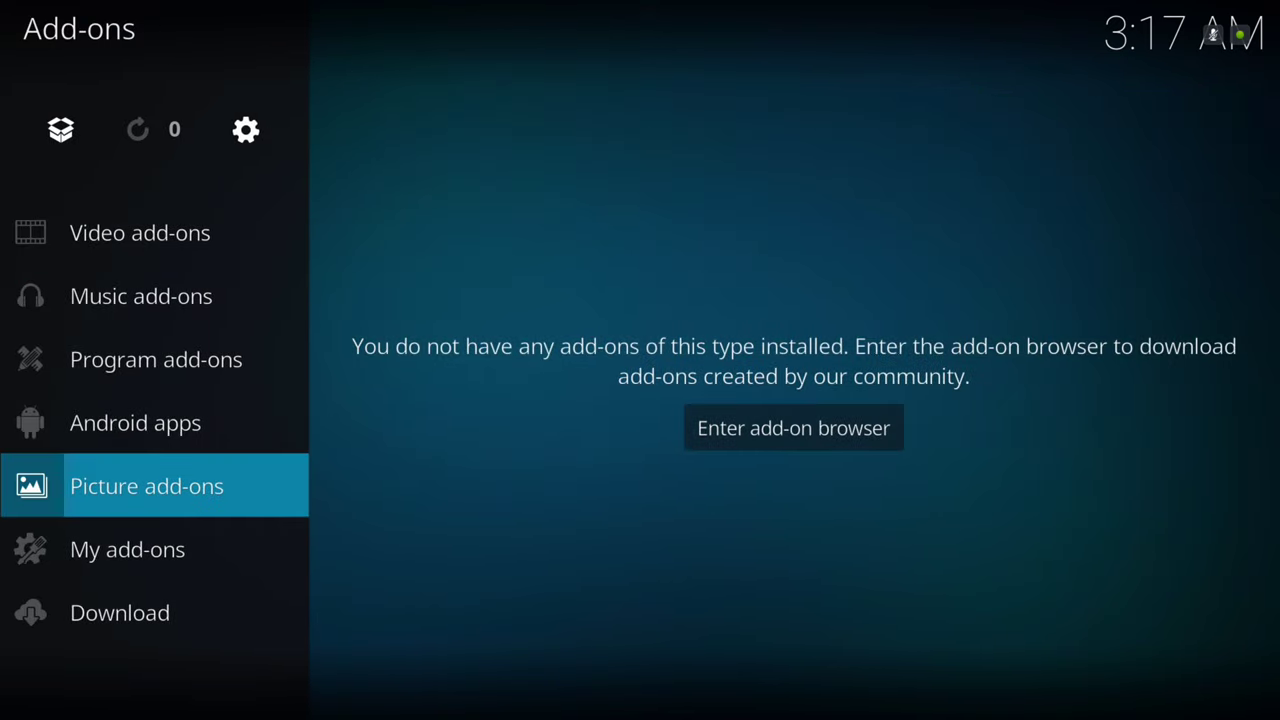
key("Up")
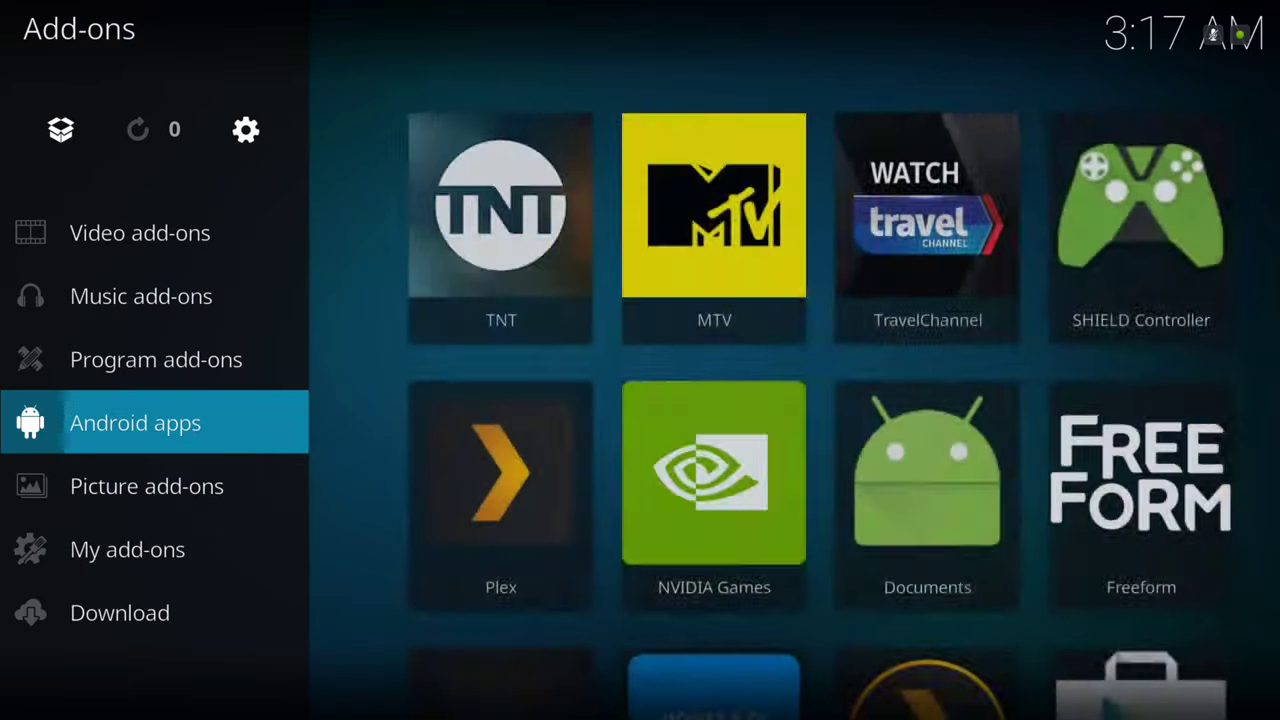
key("Up")
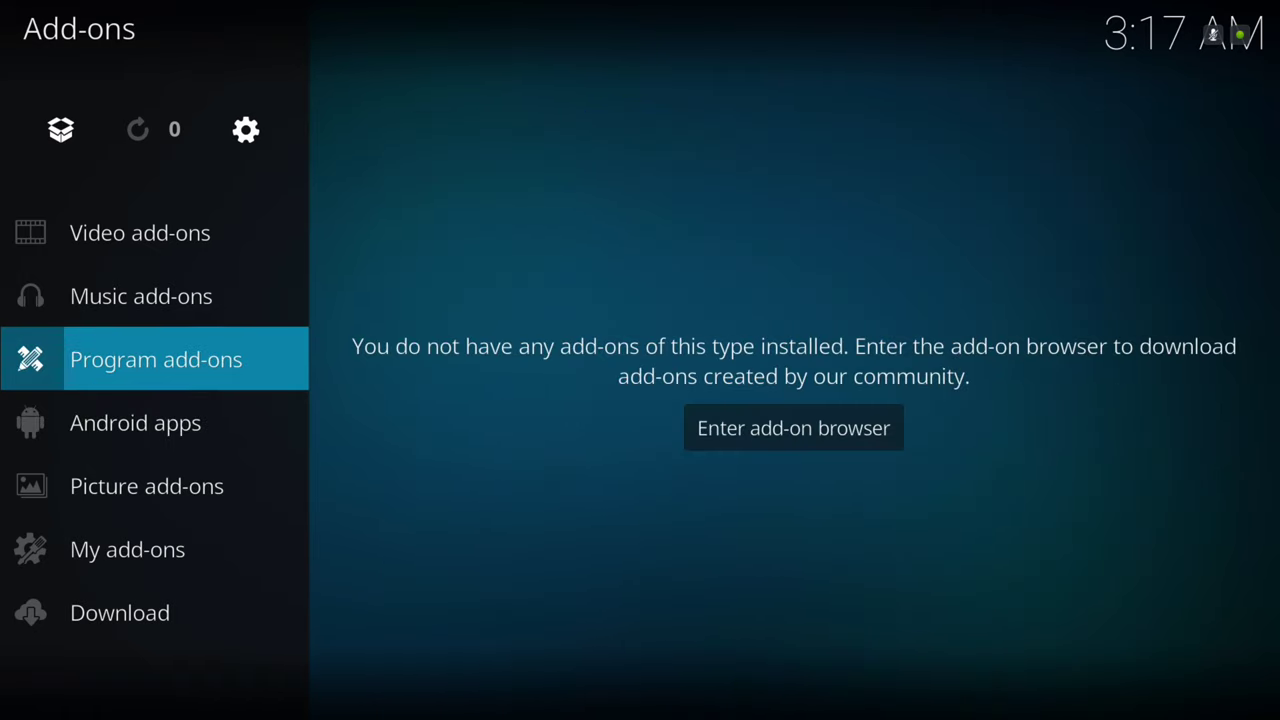
Open the Program add-ons category within My add-ons.
key("Down")
key("Down")
key("Down")
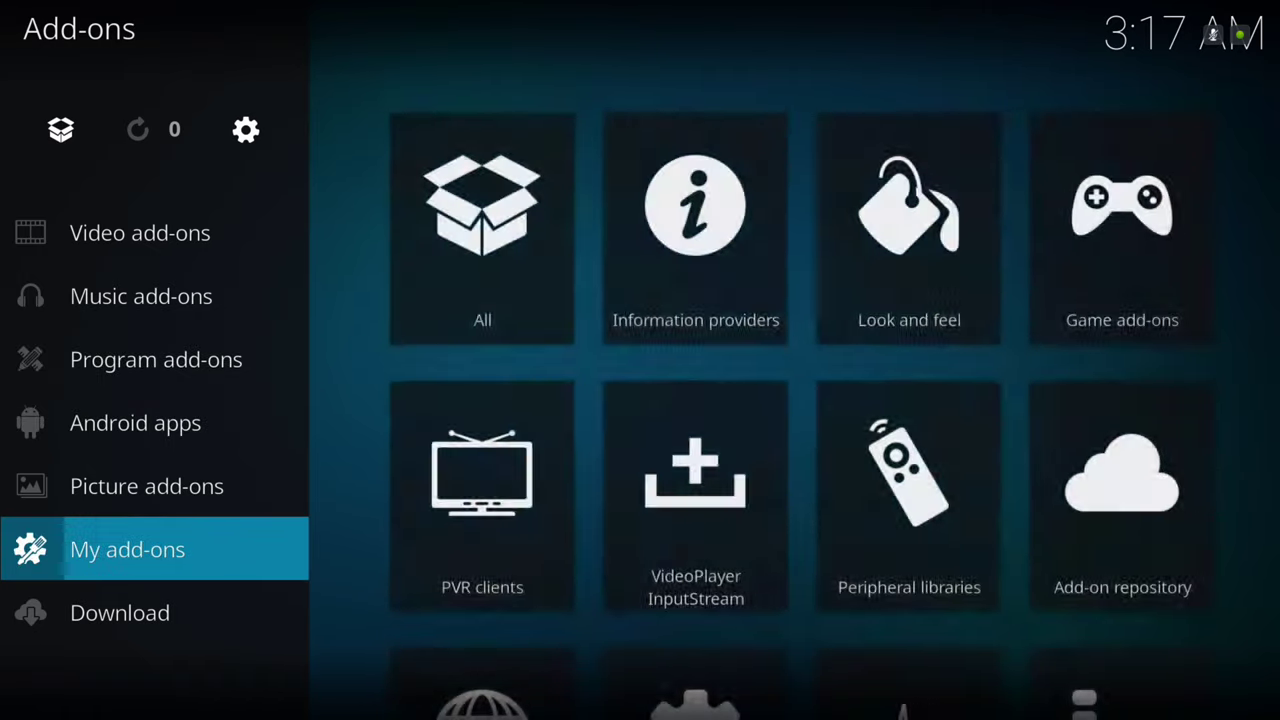
key("Return")
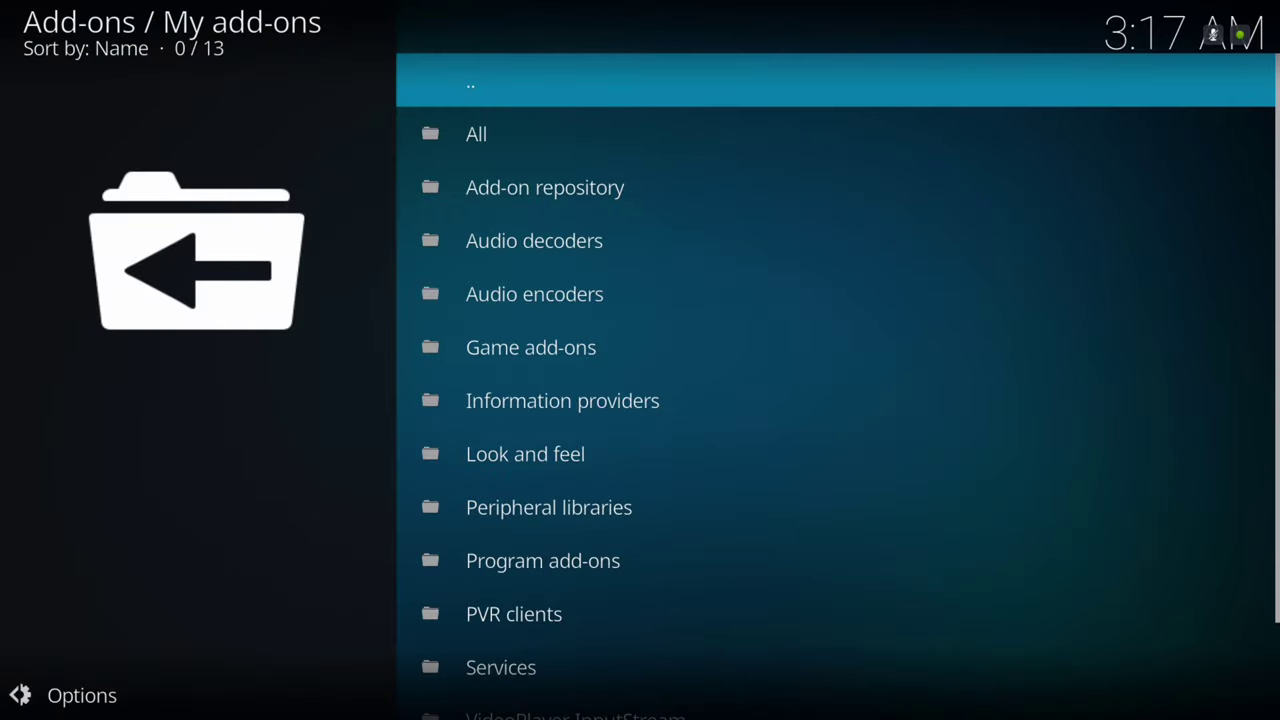
key("Down")
key("Down")
key("Down")
key("Down")
key("Down")
key("Down")
key("Down")
key("Down")
key("Down")
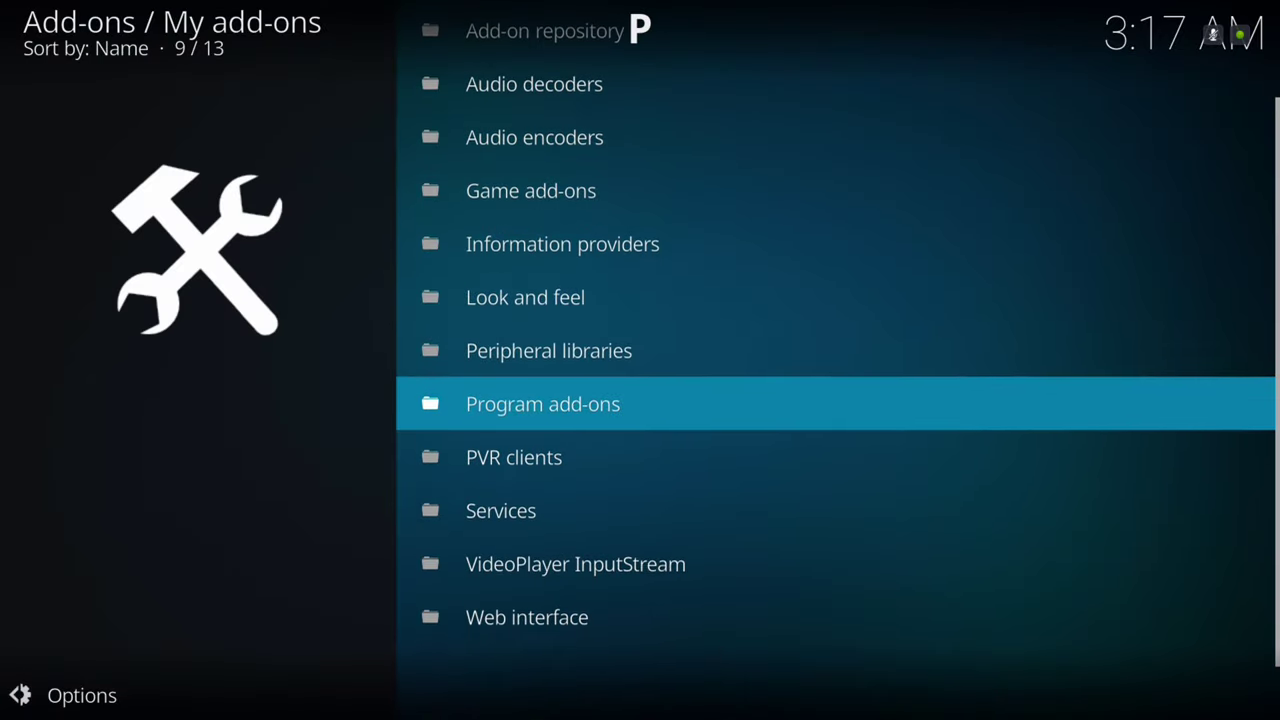
key("Return")
Open the information page of the Ares Wizard add-on and enable the add-on.
key("Down")
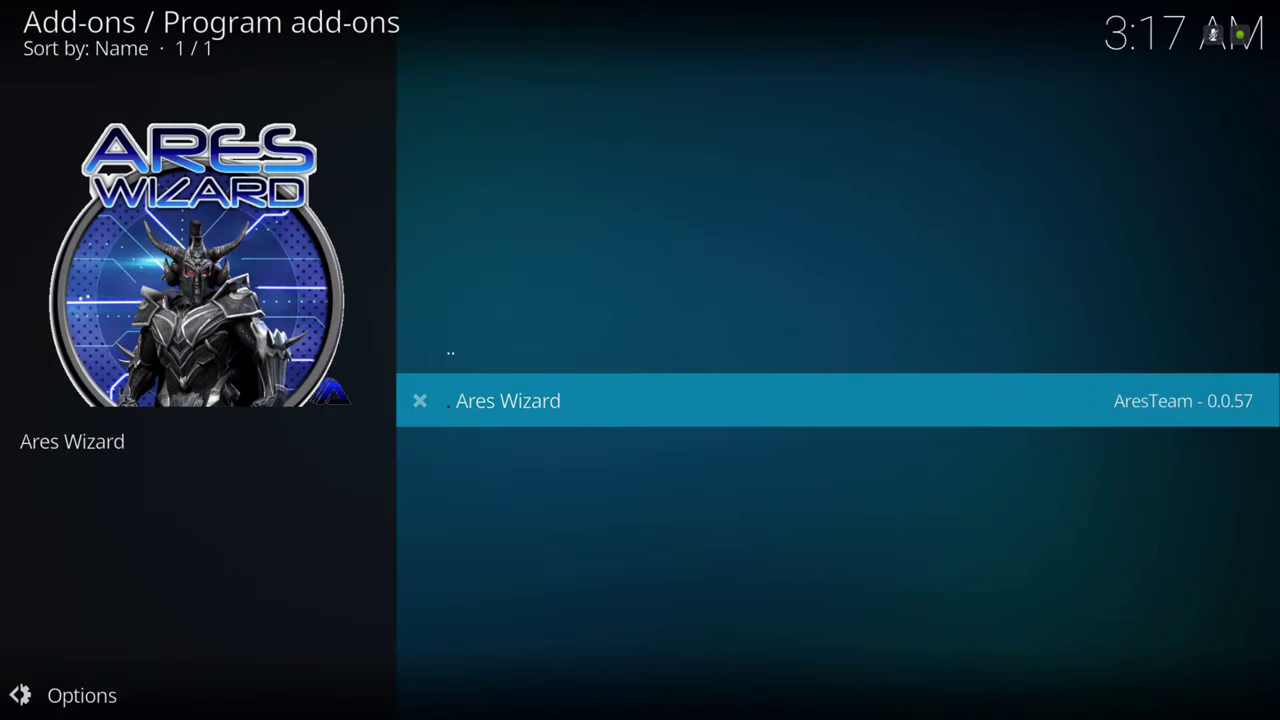
key("Return")
key("Right")
key("Right")
key("Right")
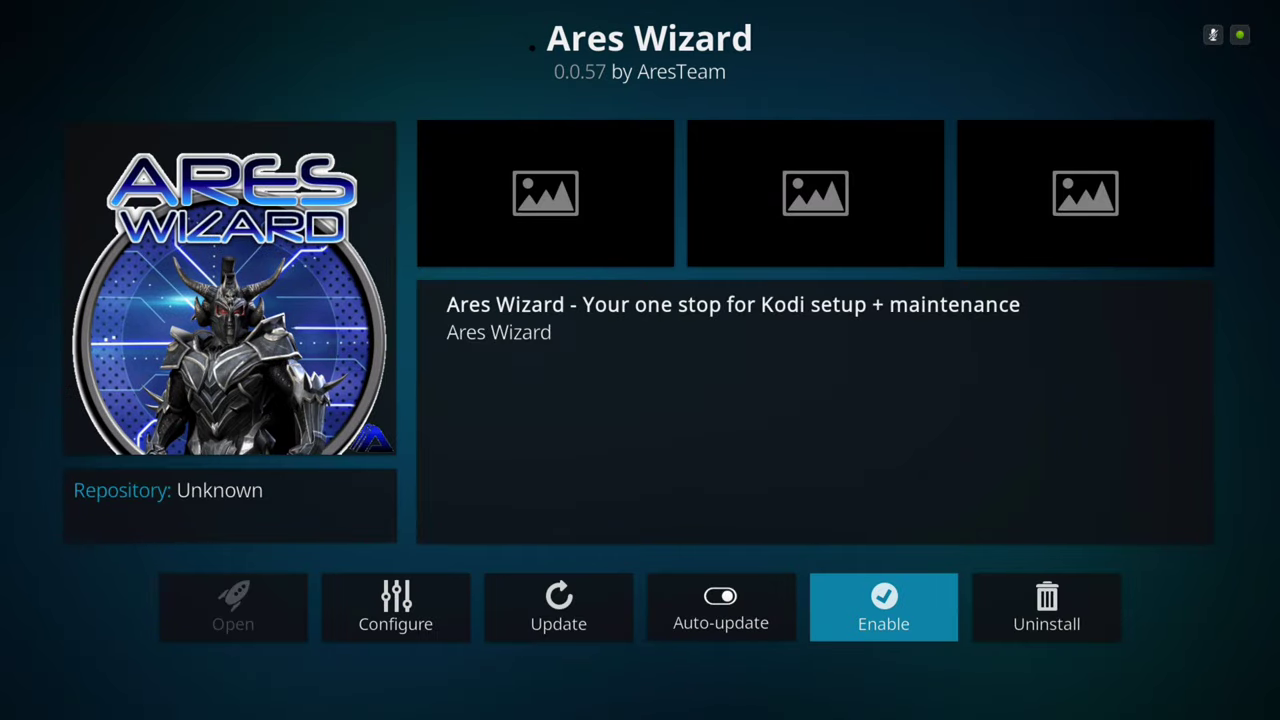
key("Return")
Launch Ares Wizard from its add-on information page and go to its build browser.
key("Left")
key("Left")
key("Left")
key("Left")
key("Left")
key("Return")
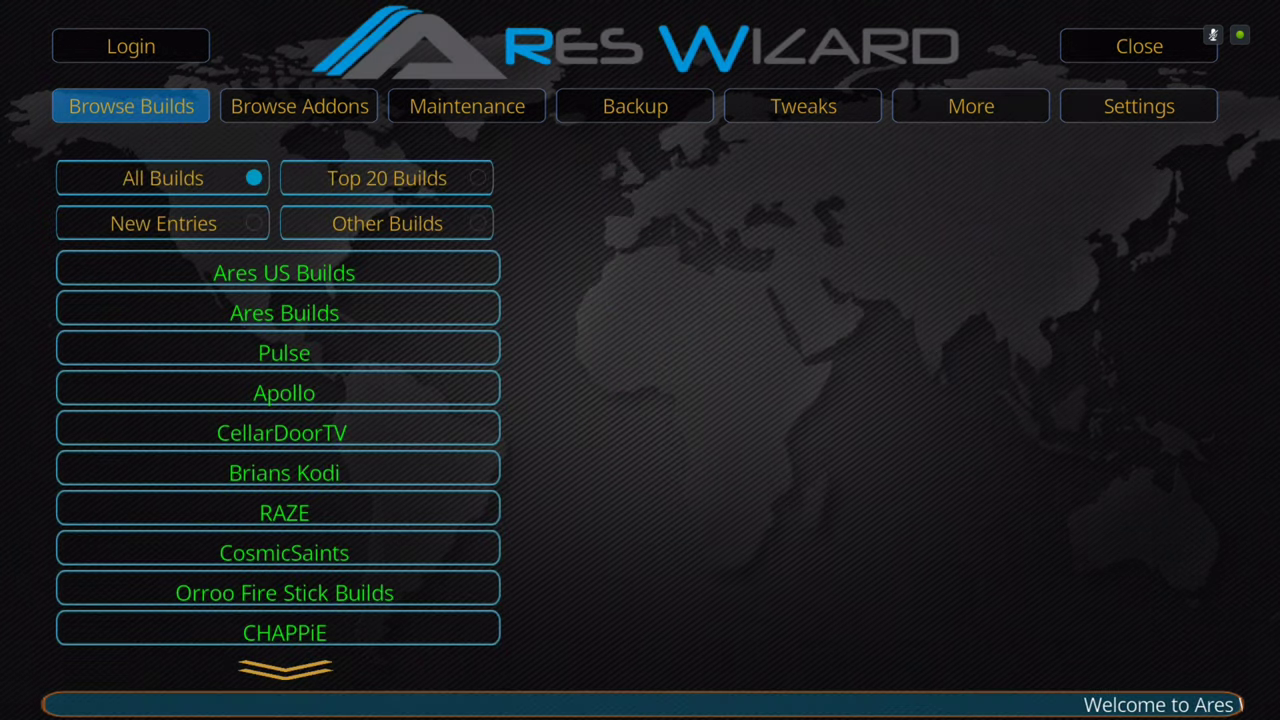
Open the build collection listed directly above Jazz in the list of all builds.
key("Down")
key("Down")
key("Down")
key("Down")
key("Down")
key("Down")
key("Down")
key("Down")
key("Down")
key("Down")
key("Down")
key("Down")
key("Down")
key("Down")
key("Down")
key("Down")
key("Down")
key("Down")
key("Down")
key("Down")
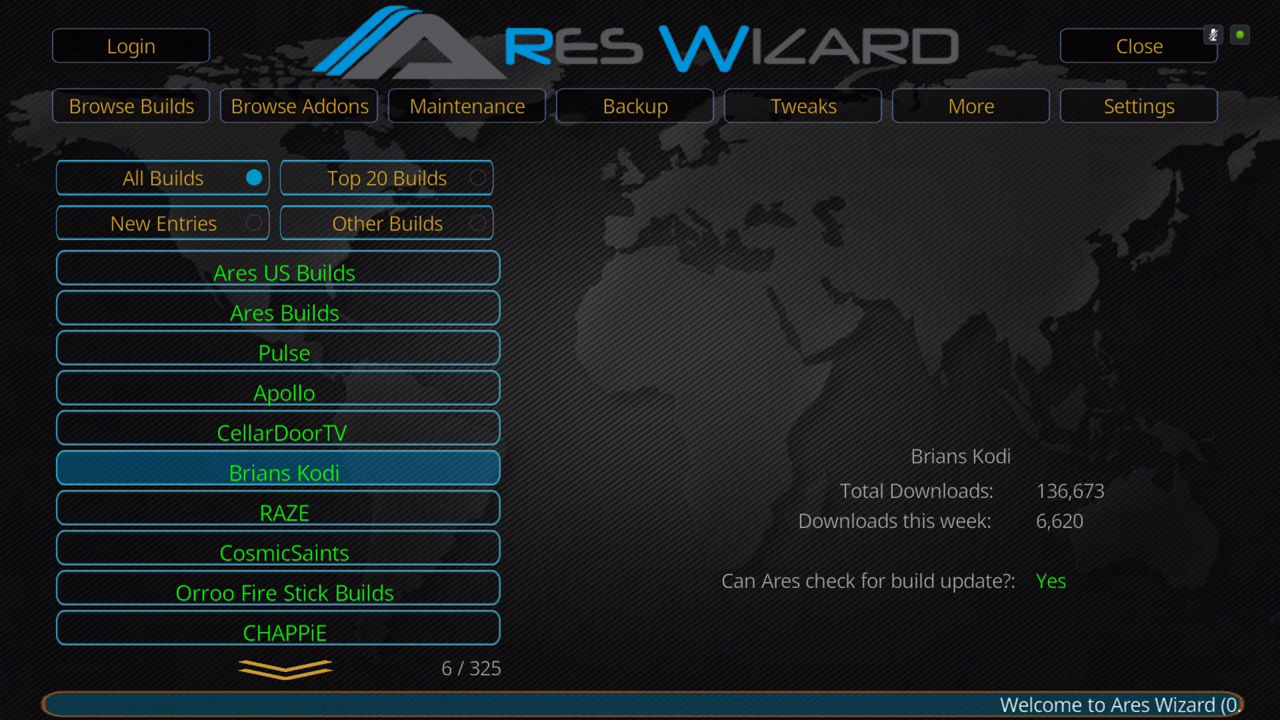
key("Down")
key("Down")
key("Down")
key("Down")
key("Down")
key("Down")
key("Down")
key("Down")
key("Down")
key("Down")
key("Down")
key("Down")
key("Down")
key("Down")
key("Down")
key("Down")
key("Down")
key("Down")
key("Down")
key("Down")
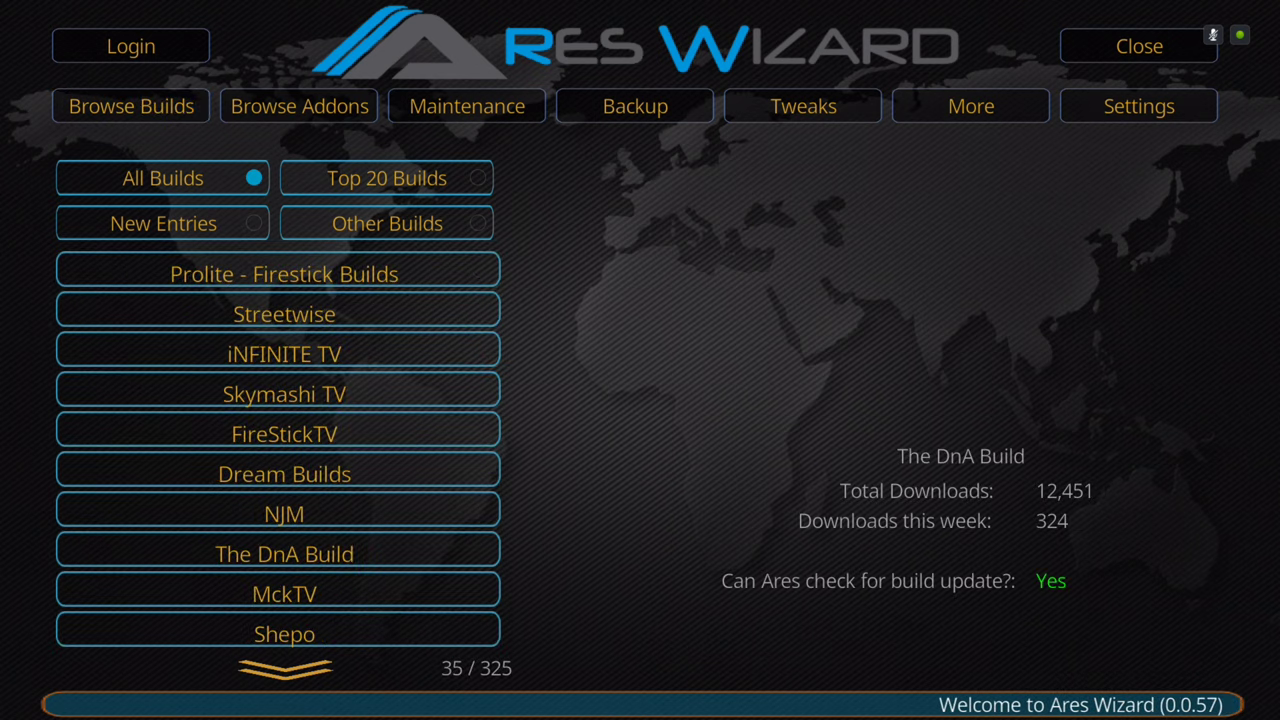
key("Down")
key("Down")
key("Down")
key("Down")
key("Down")
key("Down")
key("Down")
key("Down")
key("Down")
key("Down")
key("Down")
key("Down")
key("Down")
key("Down")
key("Down")
key("Down")
key("Down")
key("Down")
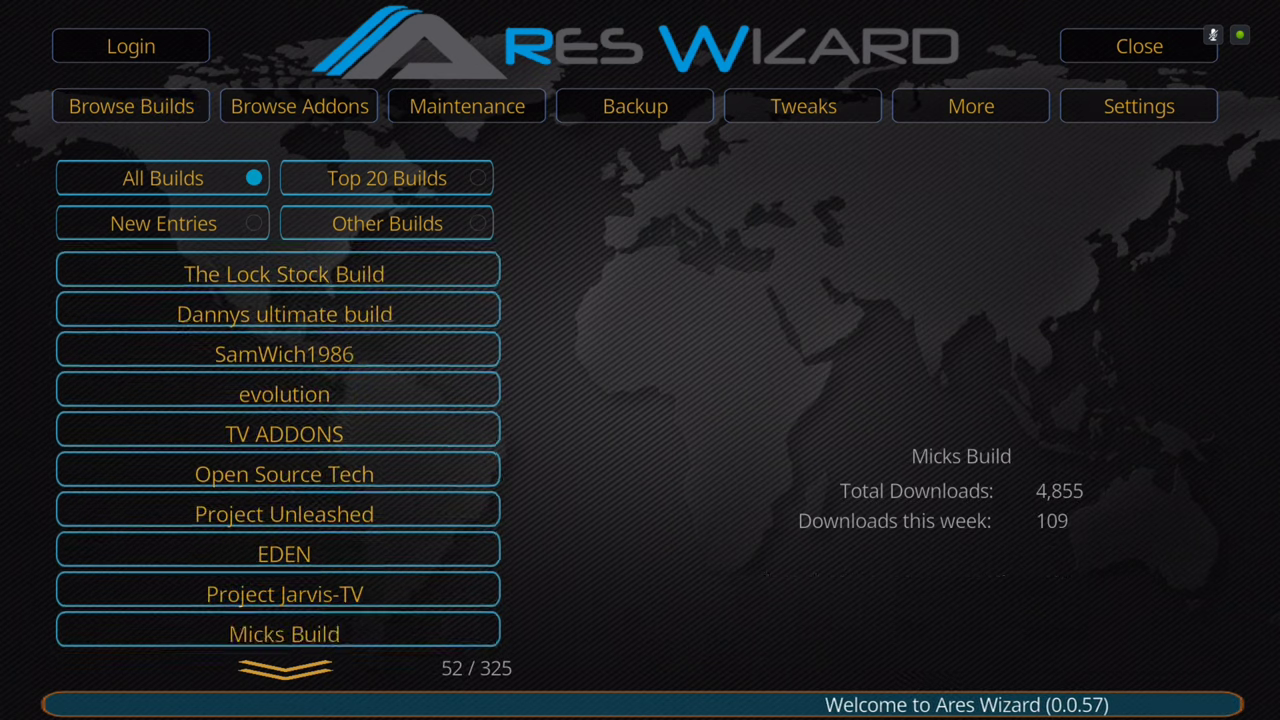
key("Down")
key("Down")
key("Down")
key("Down")
key("Down")
key("Down")
key("Down")
key("Down")
key("Down")
key("Down")
key("Down")
key("Down")
key("Down")
key("Down")
key("Down")
key("Down")
key("Down")
key("Down")
key("Down")
key("Down")
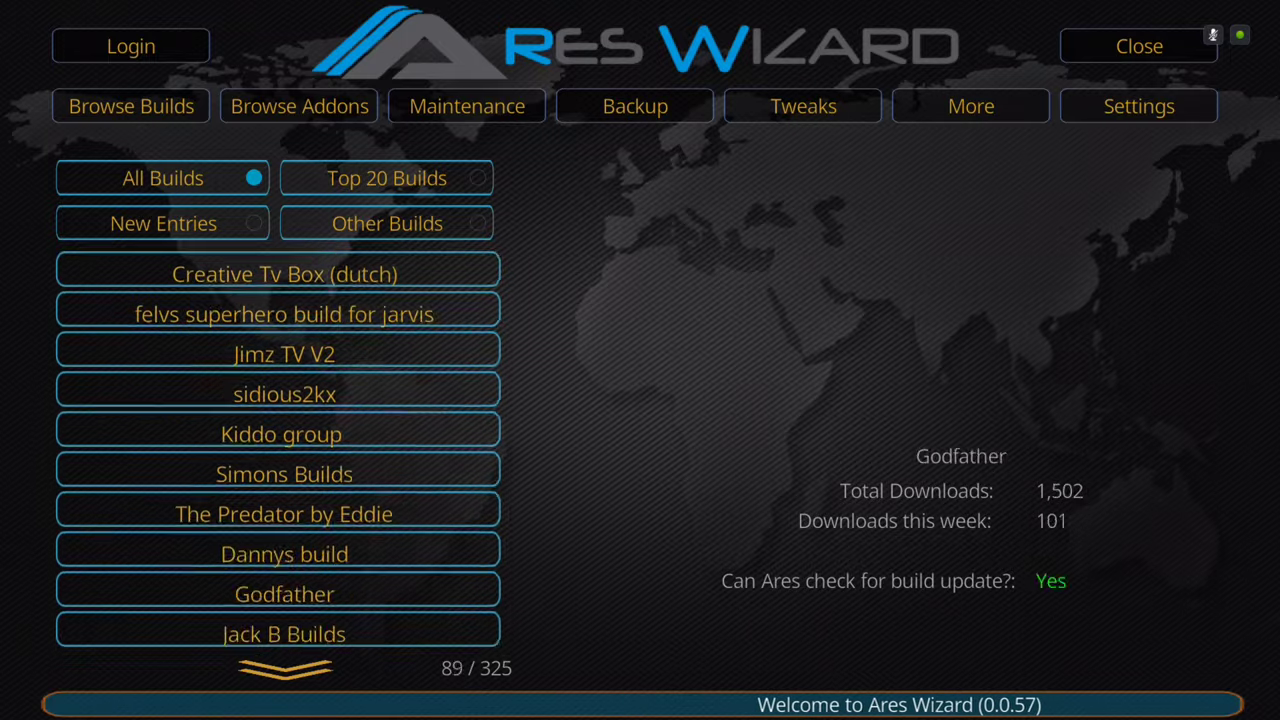
key("Down")
key("Down")
key("Down")
key("Down")
key("Down")
key("Down")
key("Down")
key("Down")
key("Down")
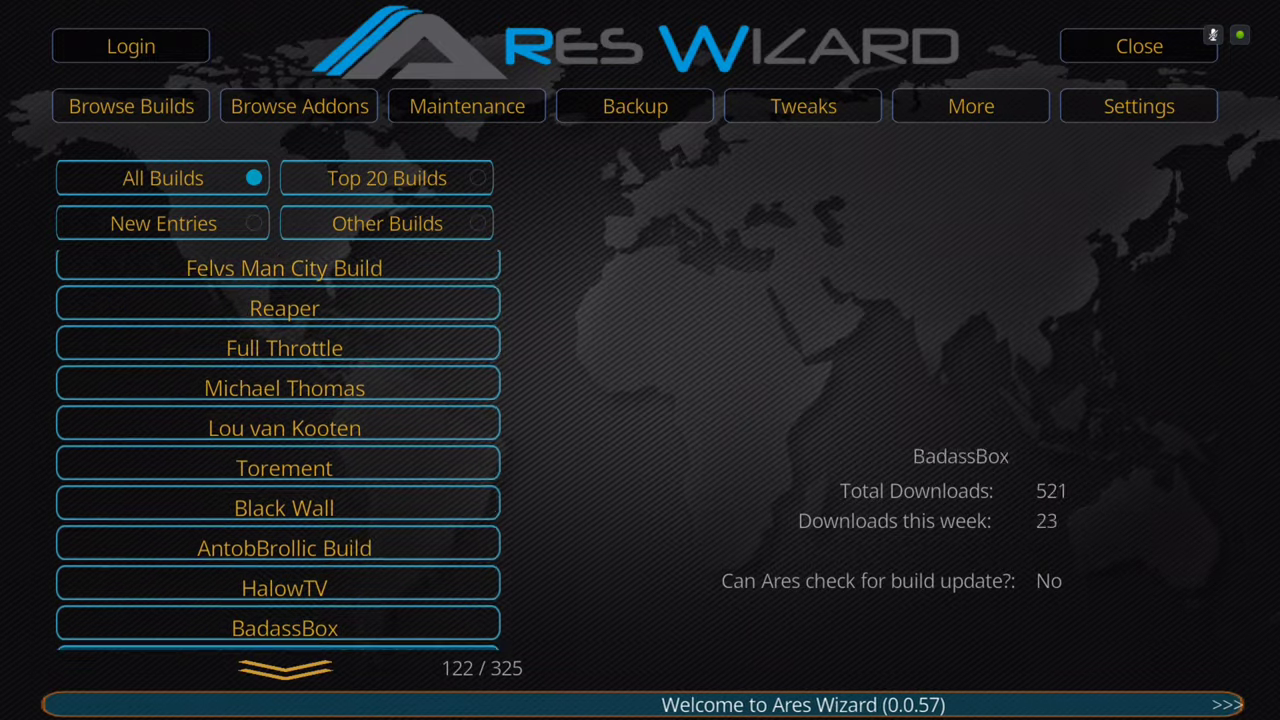
key("Down")
key("Down")
key("Down")
key("Down")
key("Down")
key("Down")
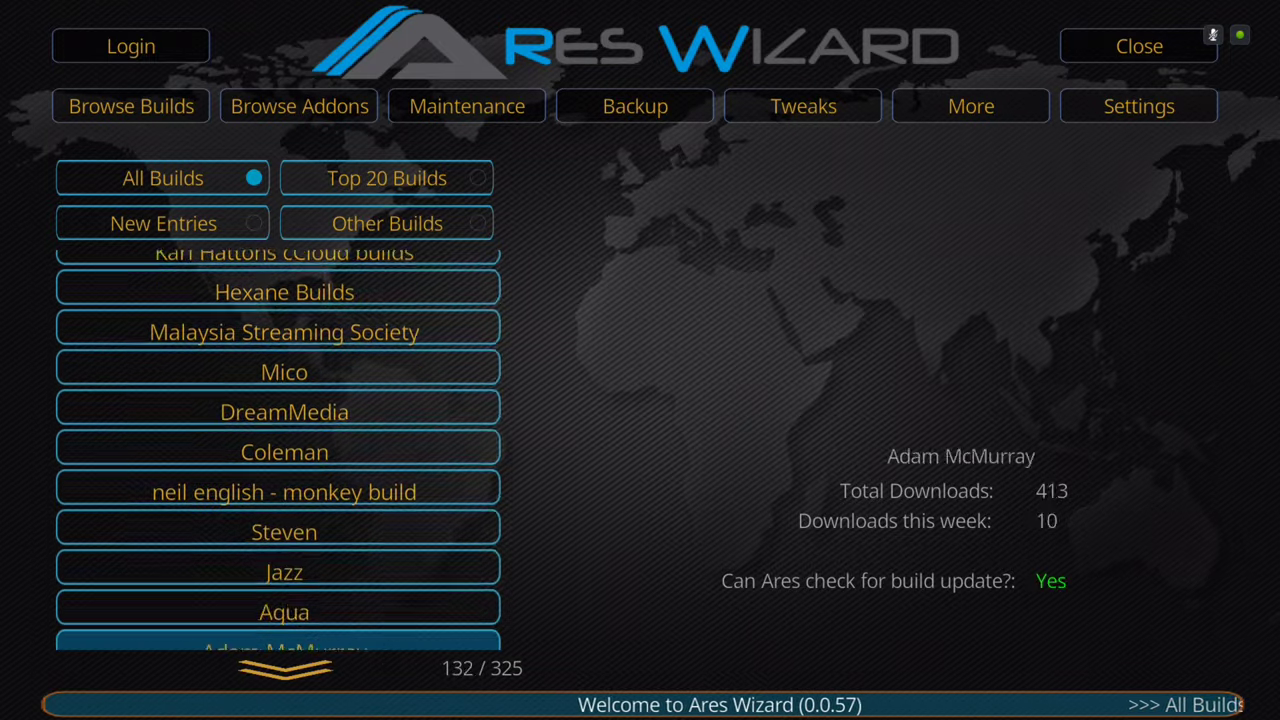
key("Up")
key("Up")
key("Up")
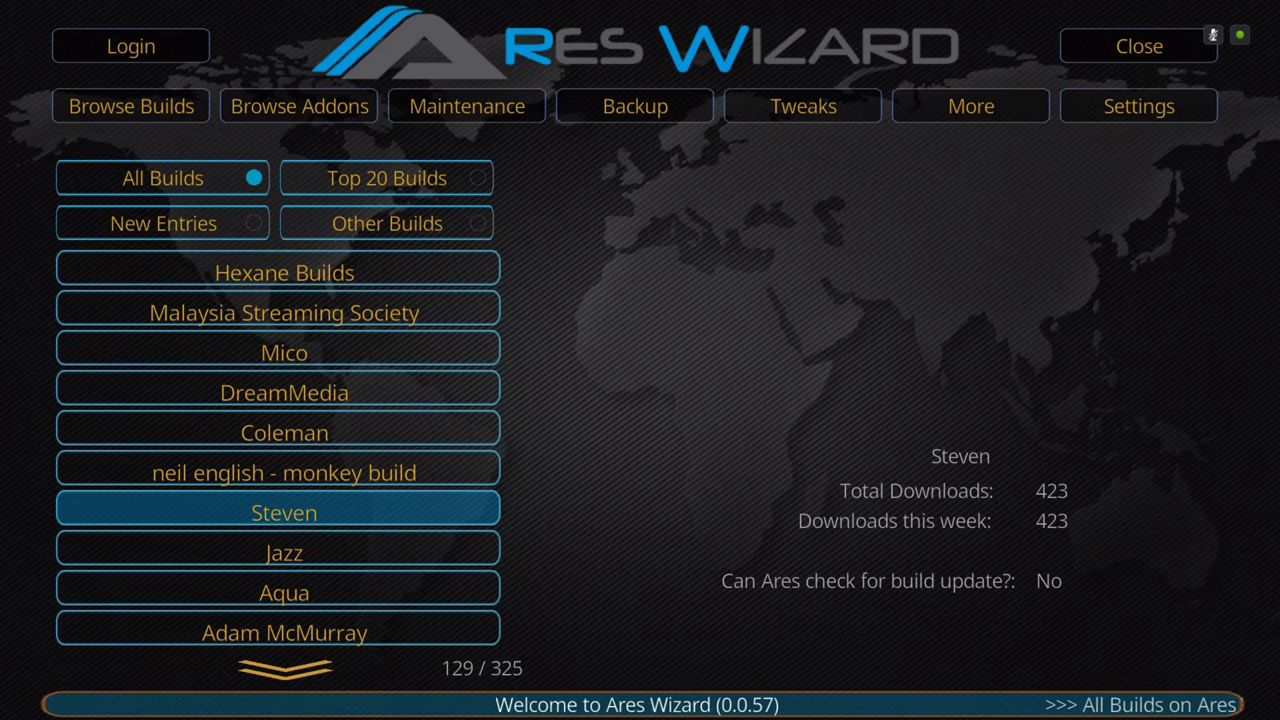
key("Return")
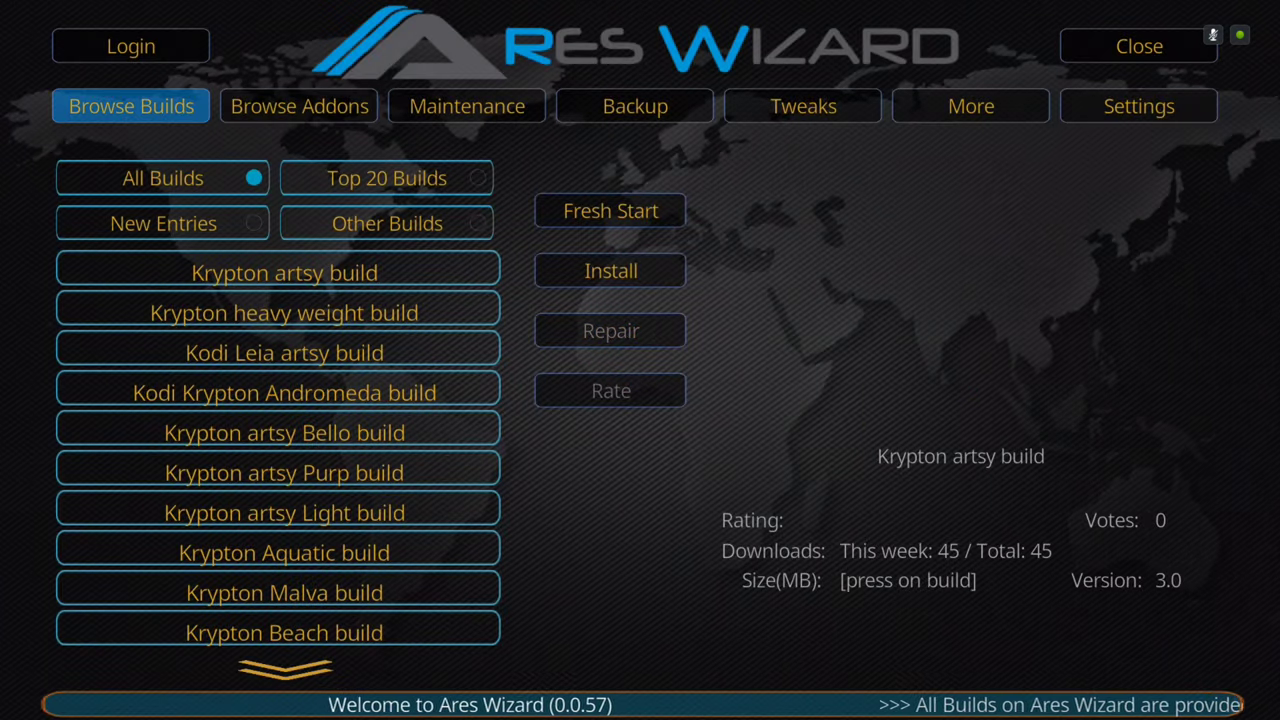
Look through the builds in the collection as far as the Krypton Simplified build.
key("Down")
key("Down")
key("Down")
key("Down")
key("Down")
key("Down")
key("Down")
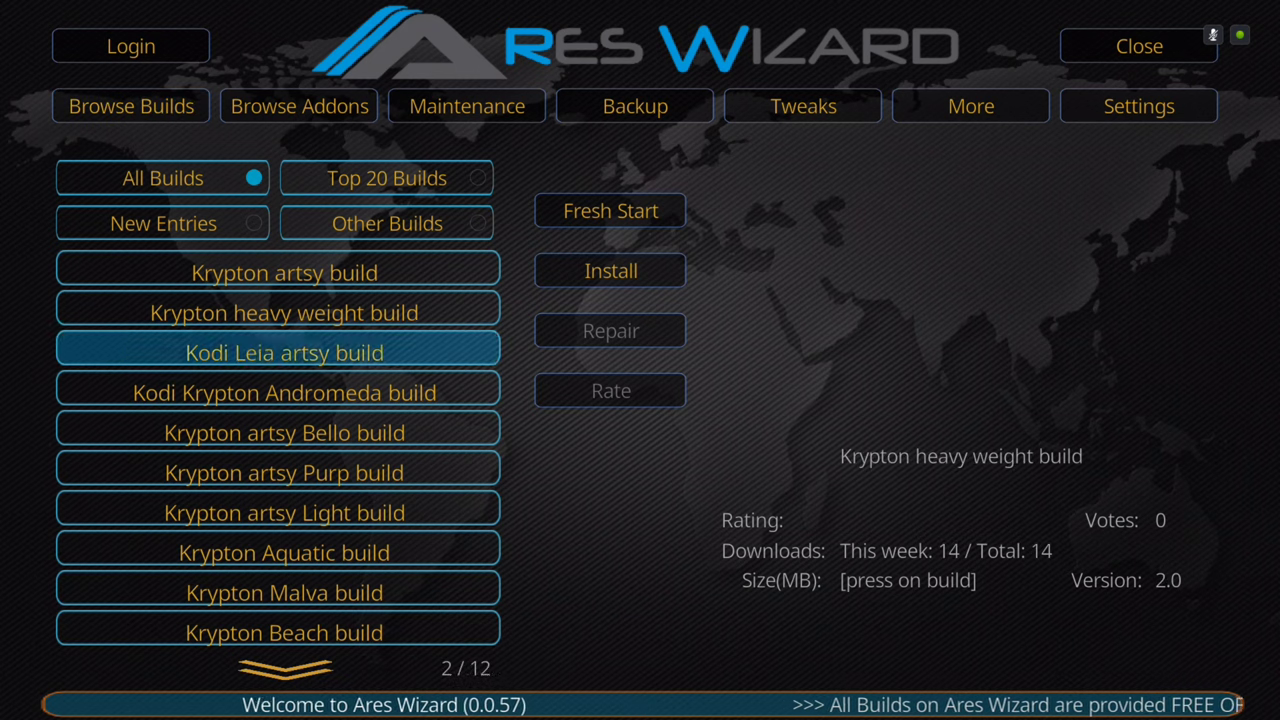
key("Down")
key("Down")
key("Down")
key("Down")
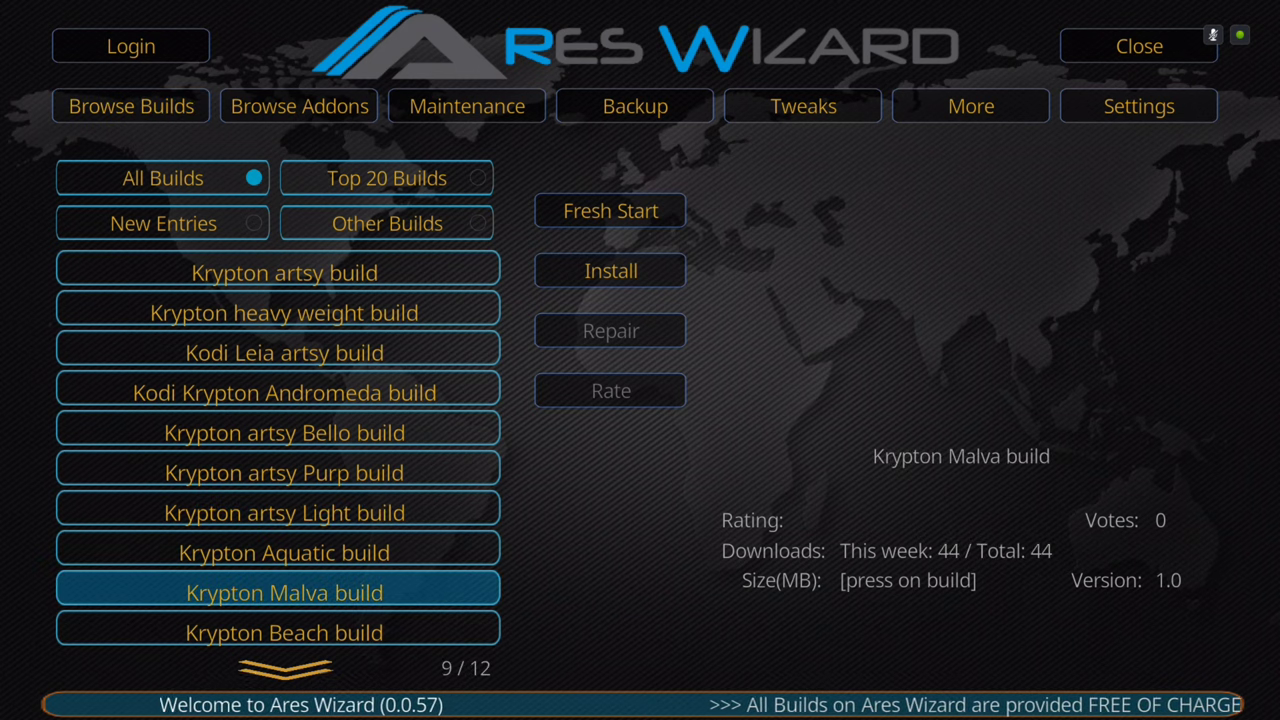
key("Up")
key("Up")
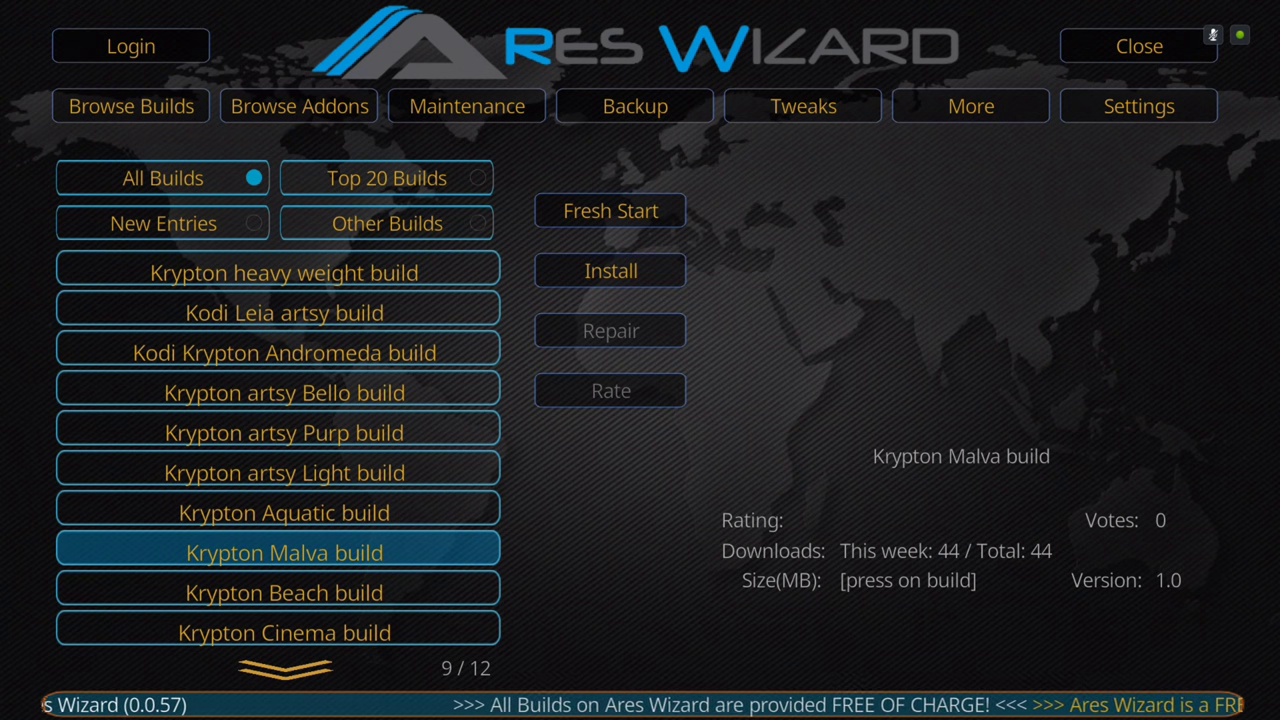
key("Down")
key("Down")
key("Down")
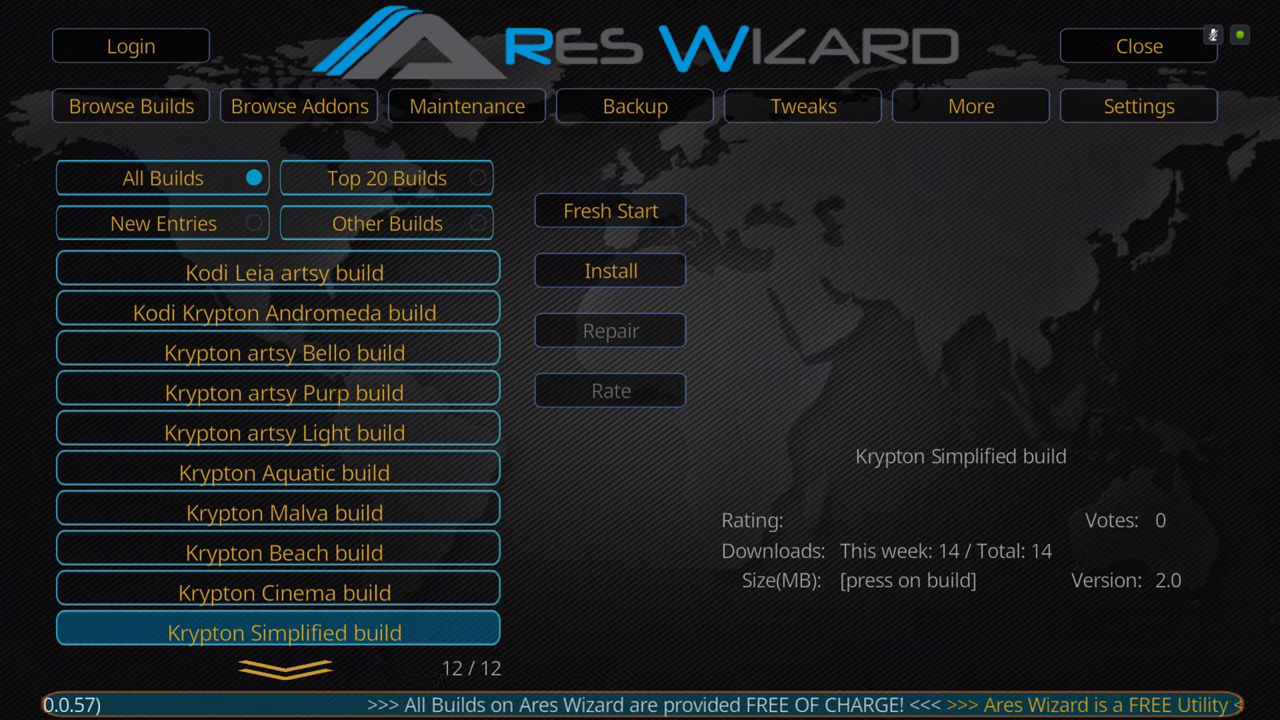
key("Up")
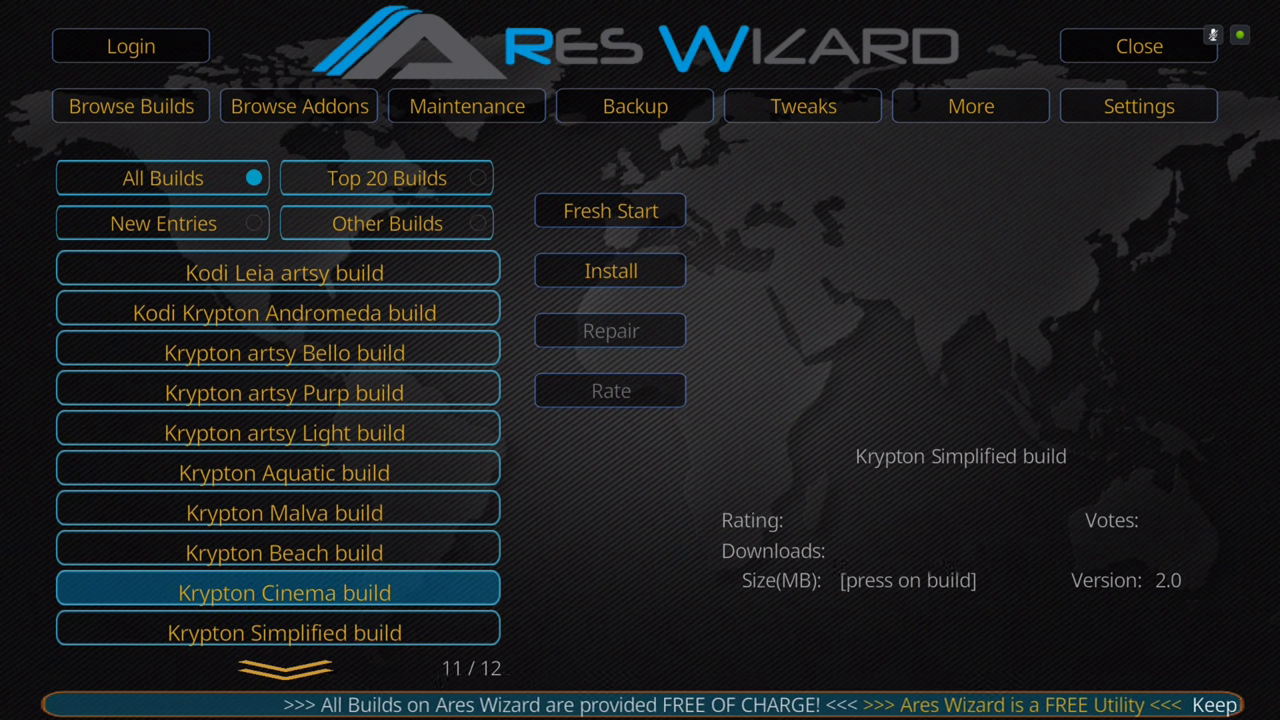
key("Down")
key("Down")
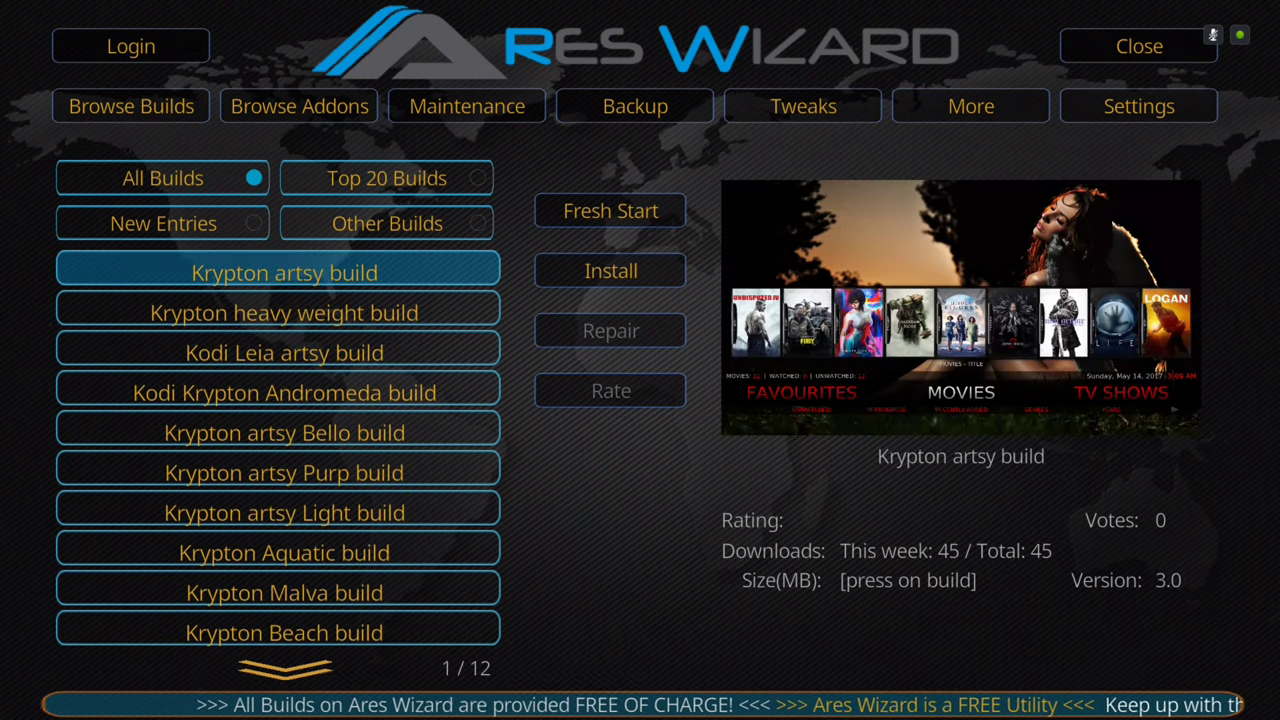
Go through the build list again and examine the preview of the Krypton Malva build.
key("Down")
key("Down")
key("Down")
key("Down")
key("Down")
key("Down")
key("Down")
key("Down")
key("Down")
key("Down")
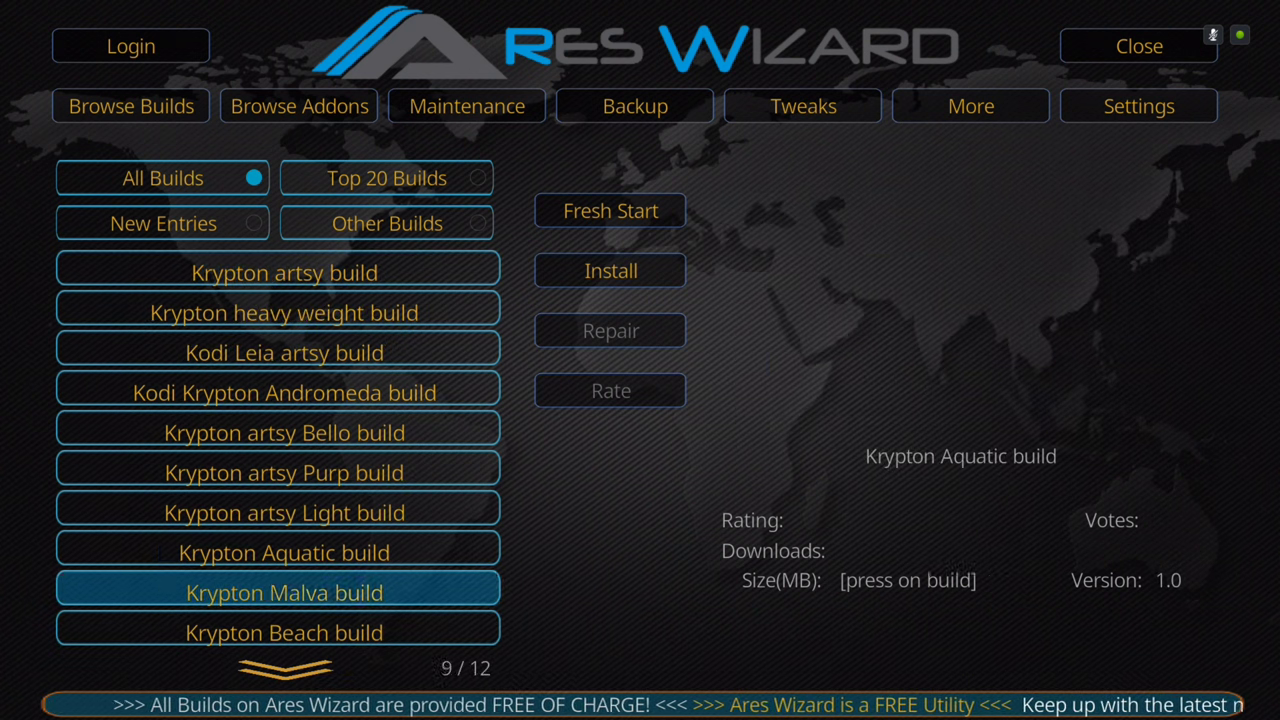
key("Down")
key("Down")
key("Down")
key("Down")
key("Down")
key("Down")
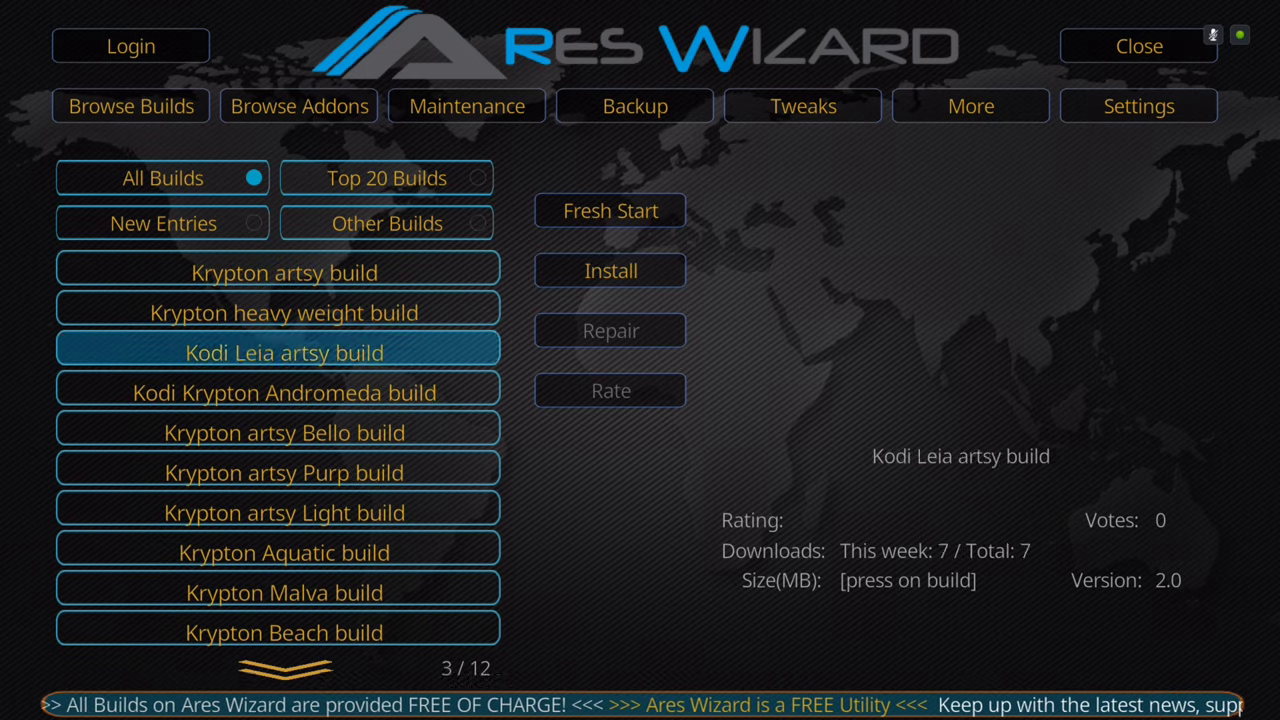
key("Down")
key("Down")
key("Down")
key("Down")
key("Down")
key("Down")
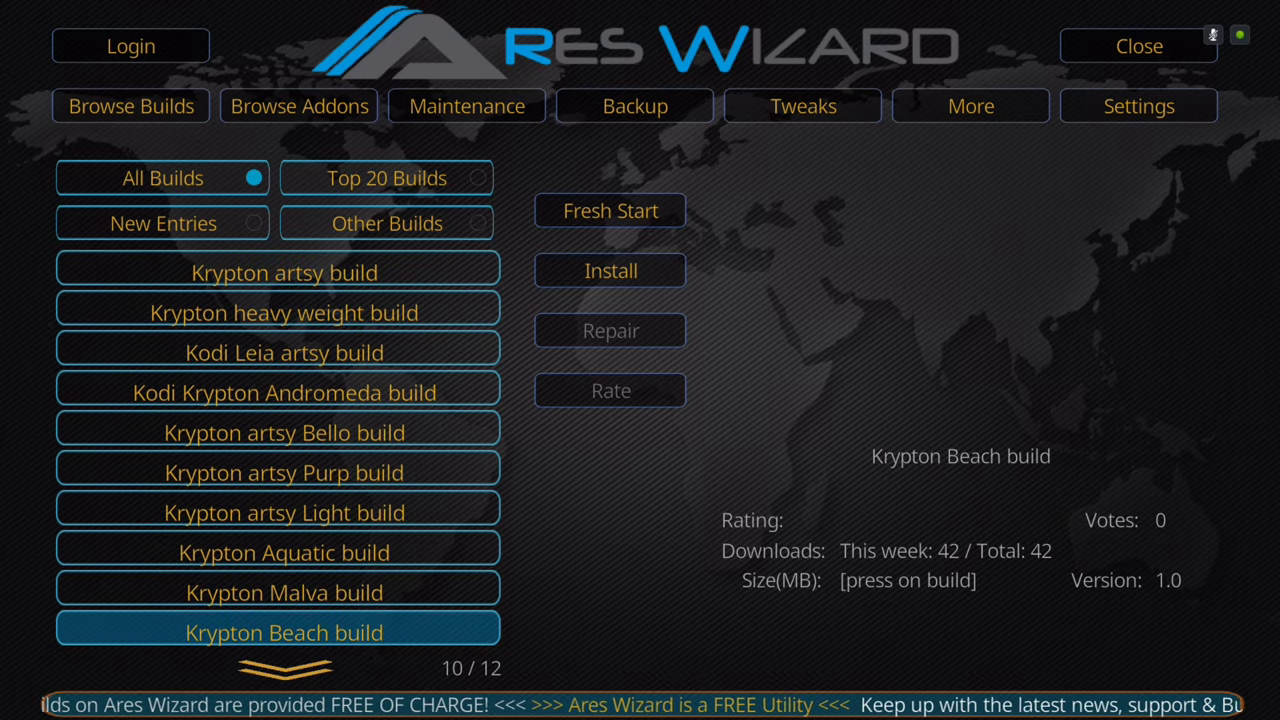
key("Up")
key("Up")
key("Up")
key("Up")
key("Up")
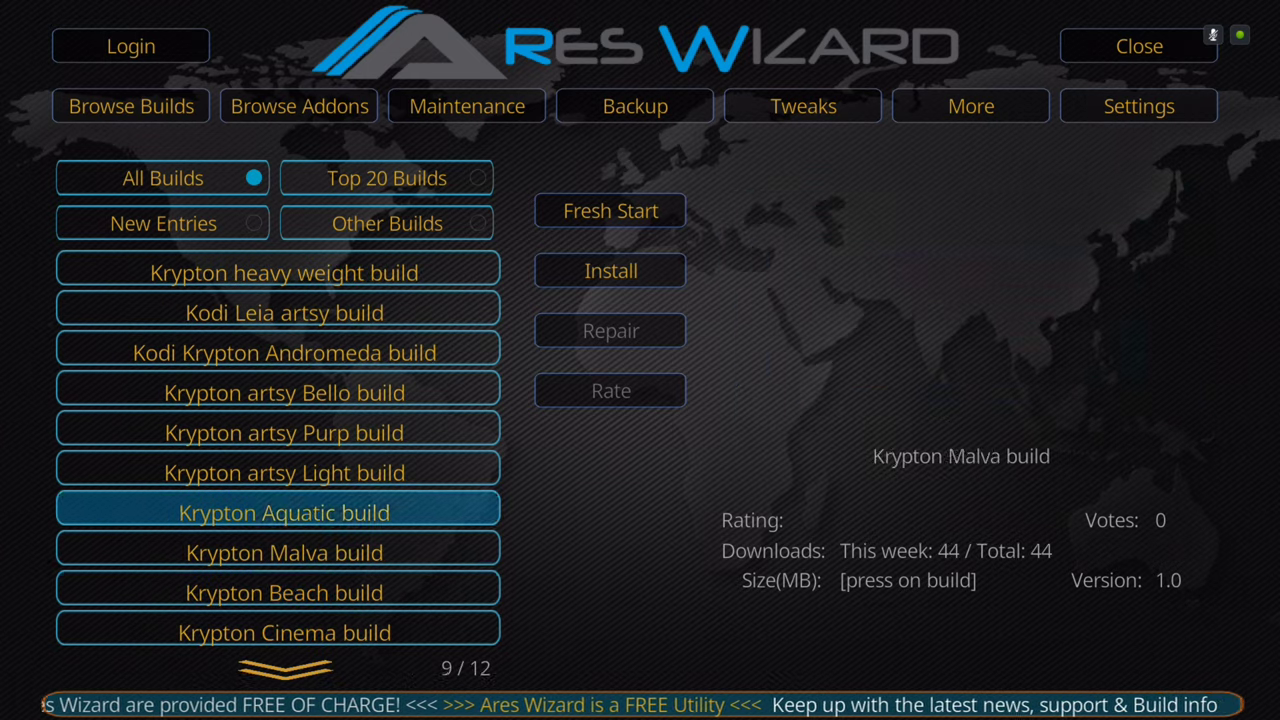
key("Down")
key("Down")
key("Down")
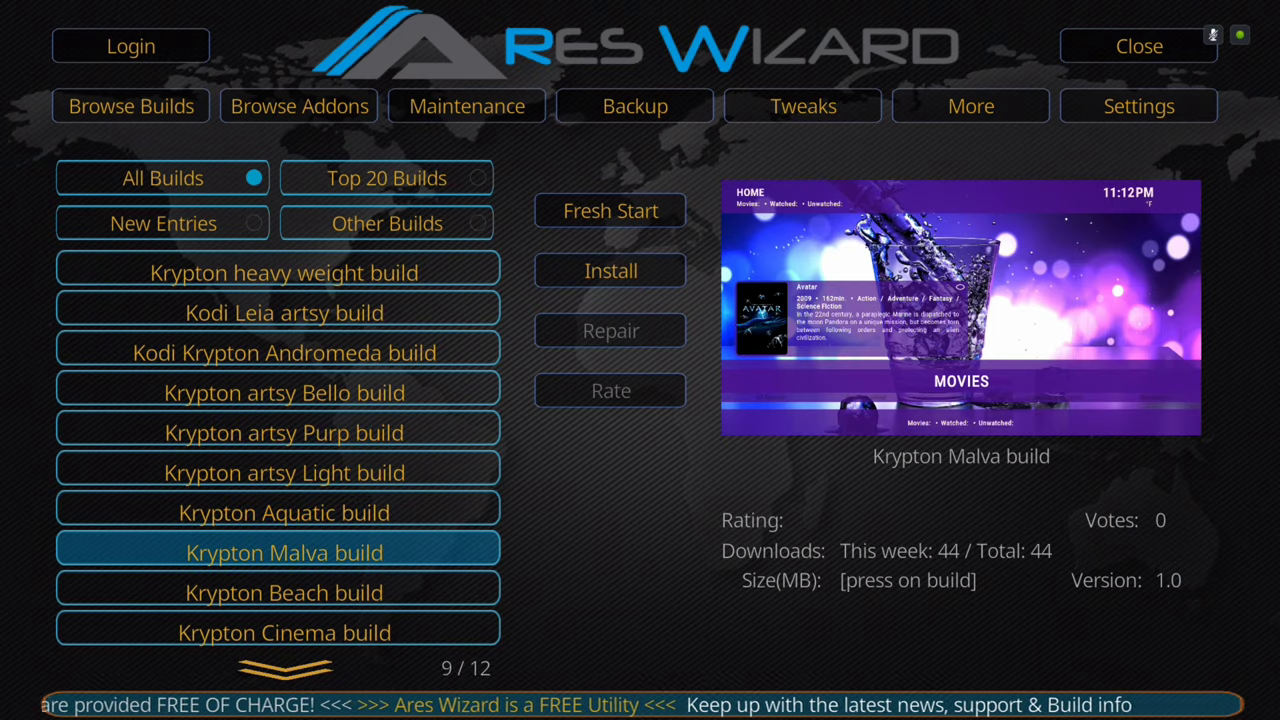
Return to the start of the build list and examine the Krypton artsy build's preview.
key("Up")
key("Up")
key("Up")
key("Up")
key("Up")
key("Up")
key("Up")
key("Up")
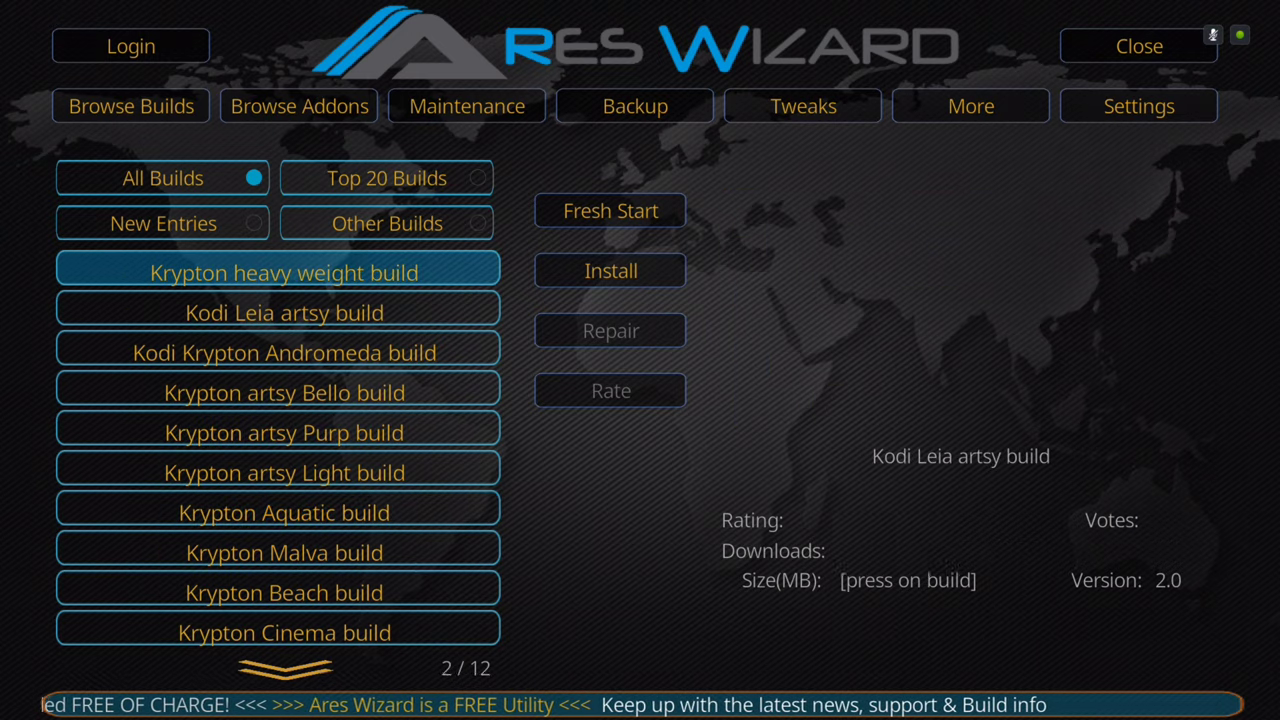
key("Up")
key("Up")
key("Down")
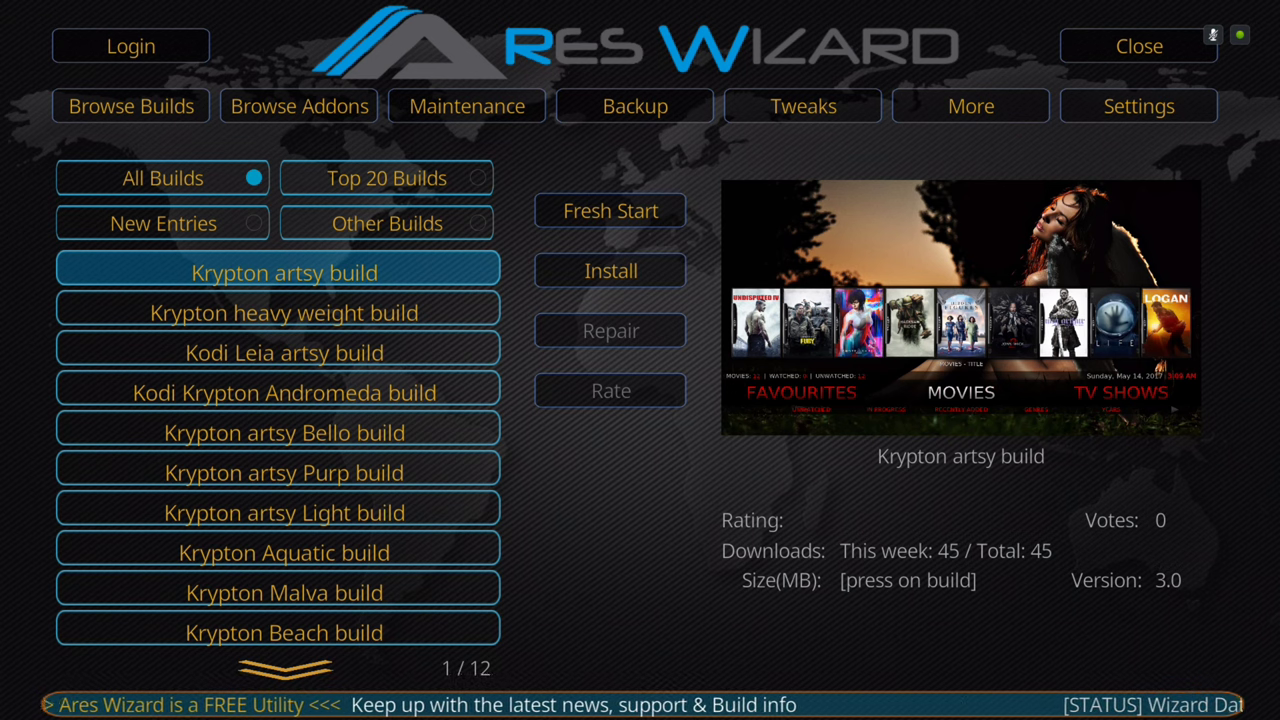
Compare the previews of the Krypton Cinema and Krypton Simplified builds at the end of the list.
key("Down")
key("Down")
key("Down")
key("Down")
key("Down")
key("Down")
key("Down")
key("Down")
key("Down")
key("Down")
key("Down")
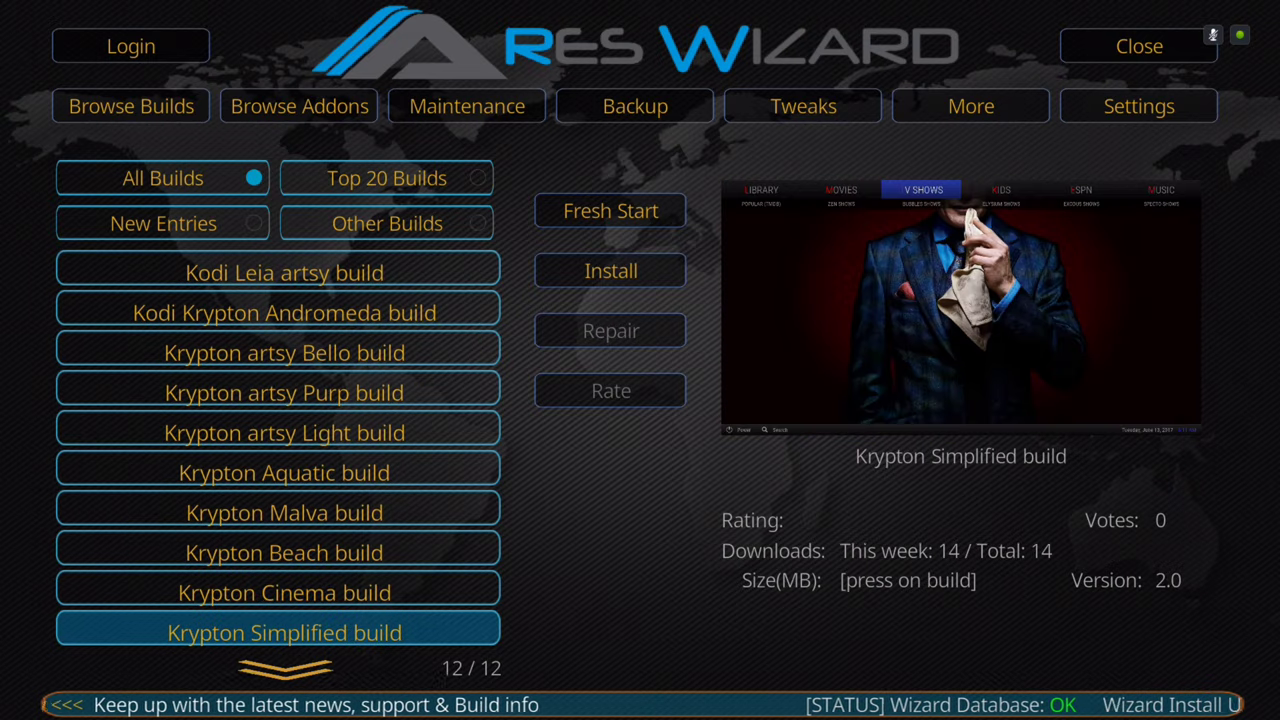
key("Up")
key("Down")
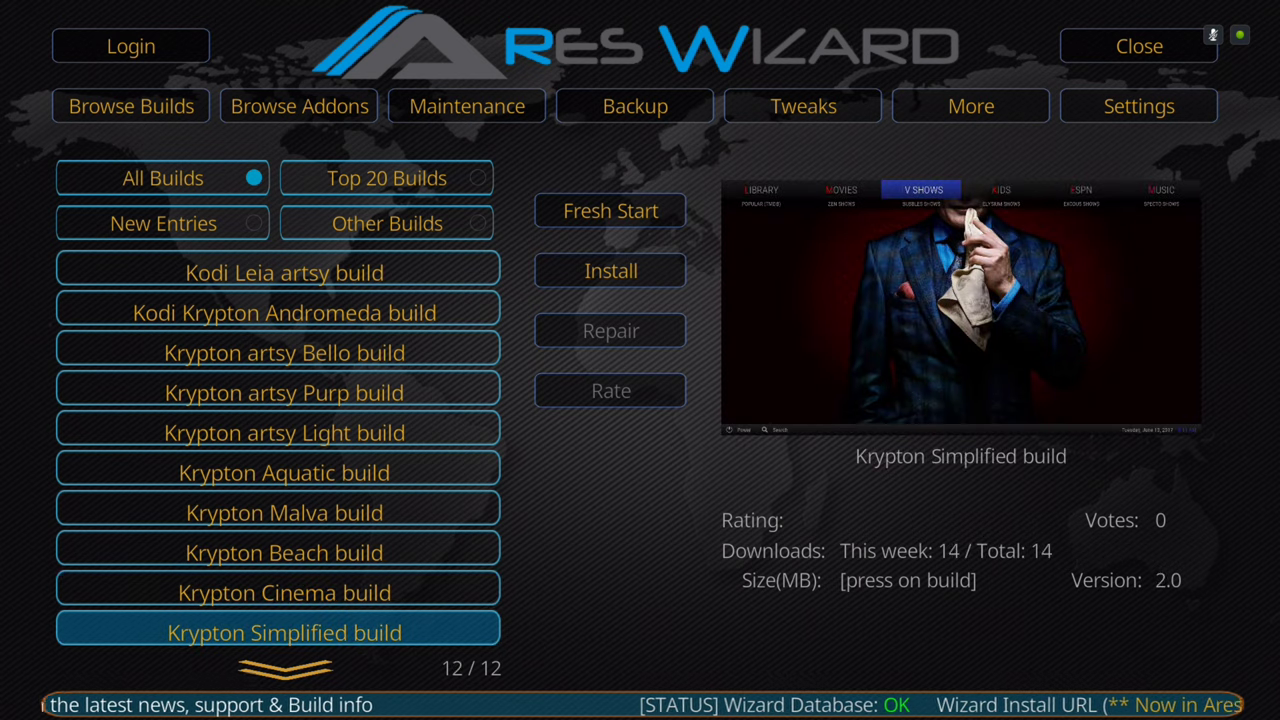
key("Up")
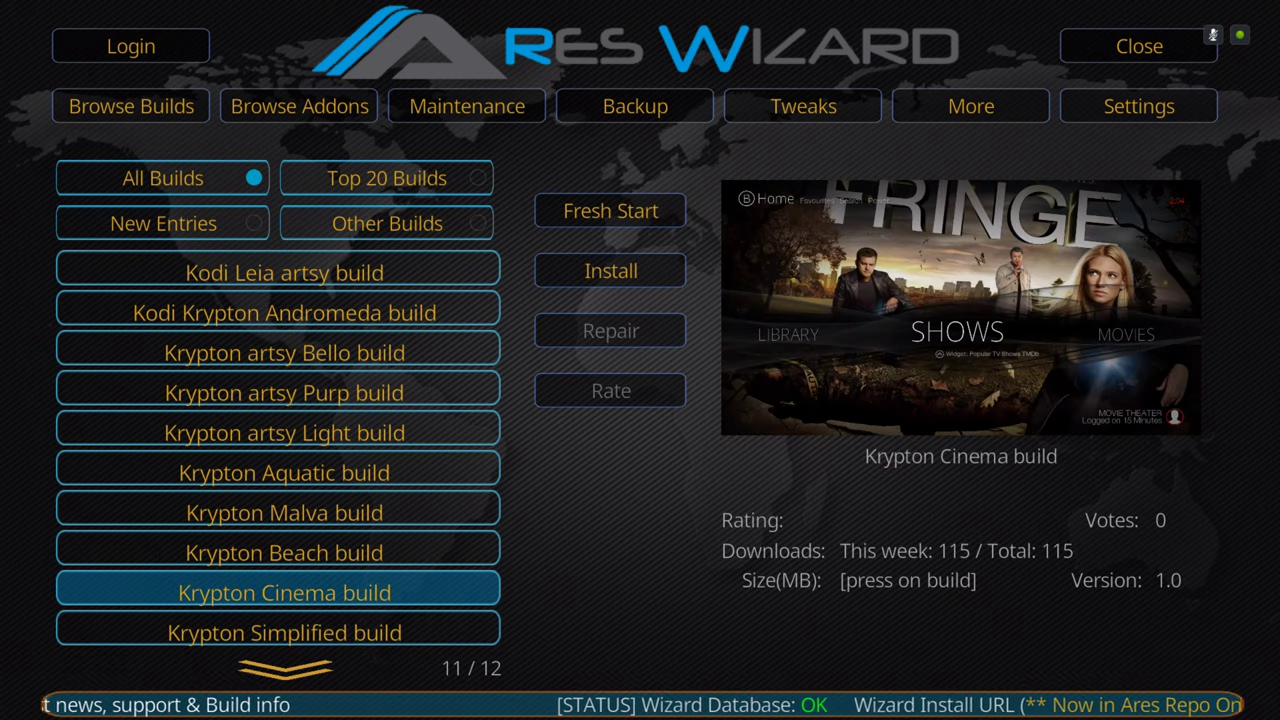
key("Down")
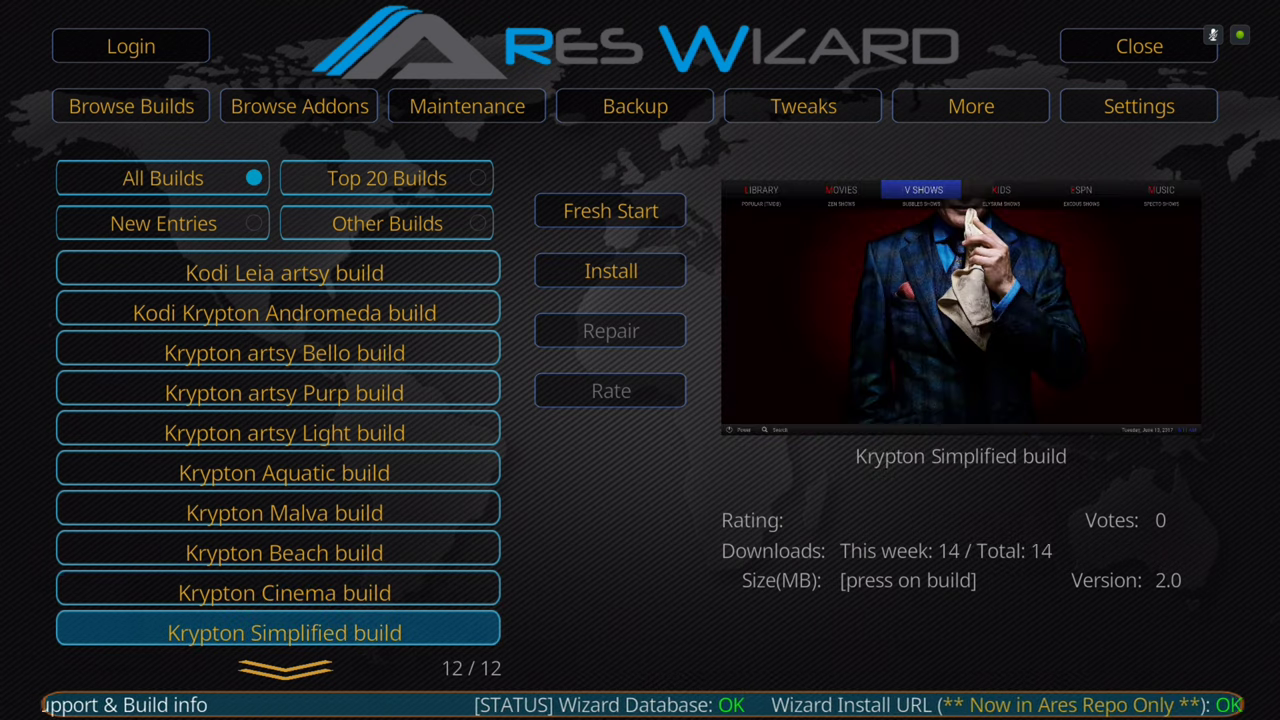
Install the Krypton Cinema build without keeping favorites, sources or addon settings.
key("Up")
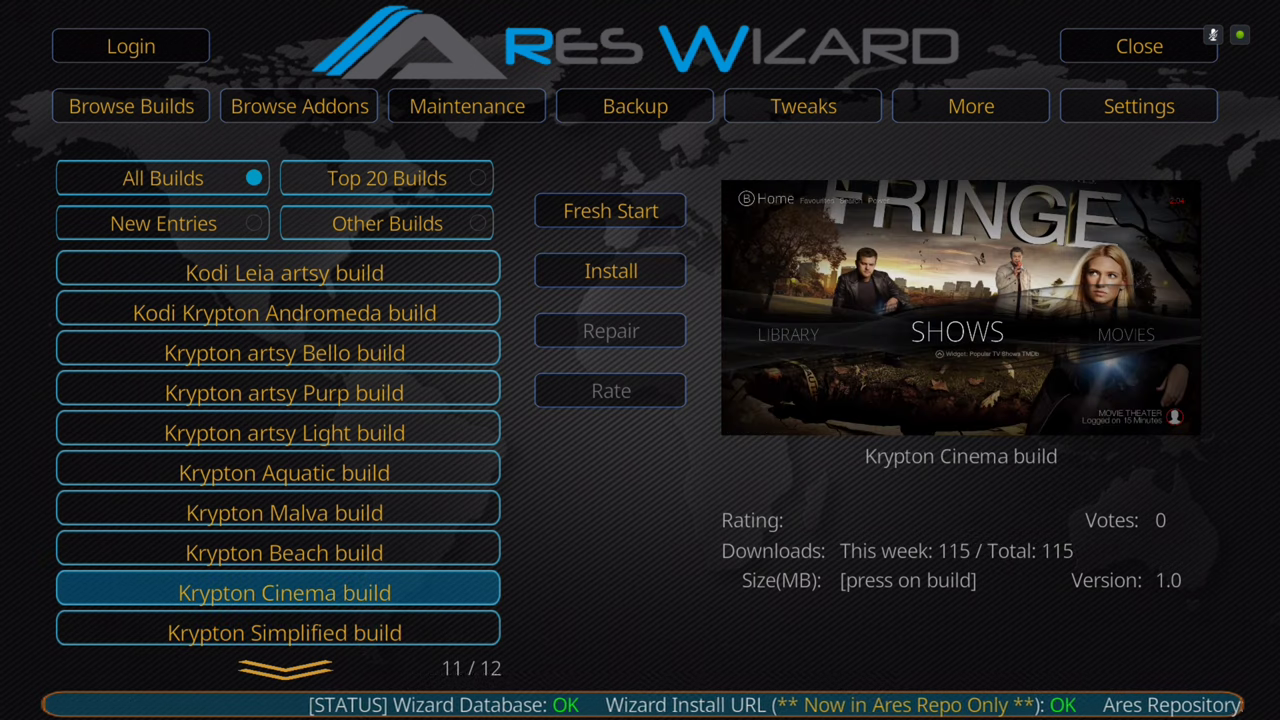
key("Return")
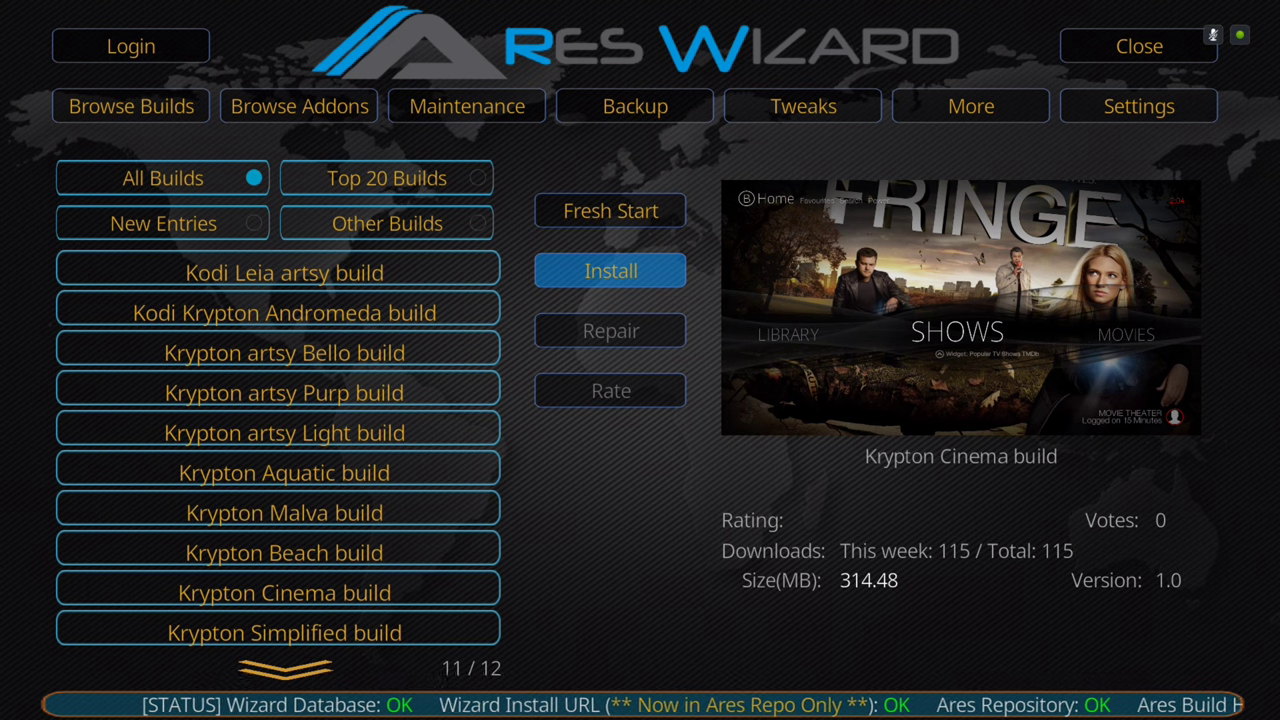
key("Return")
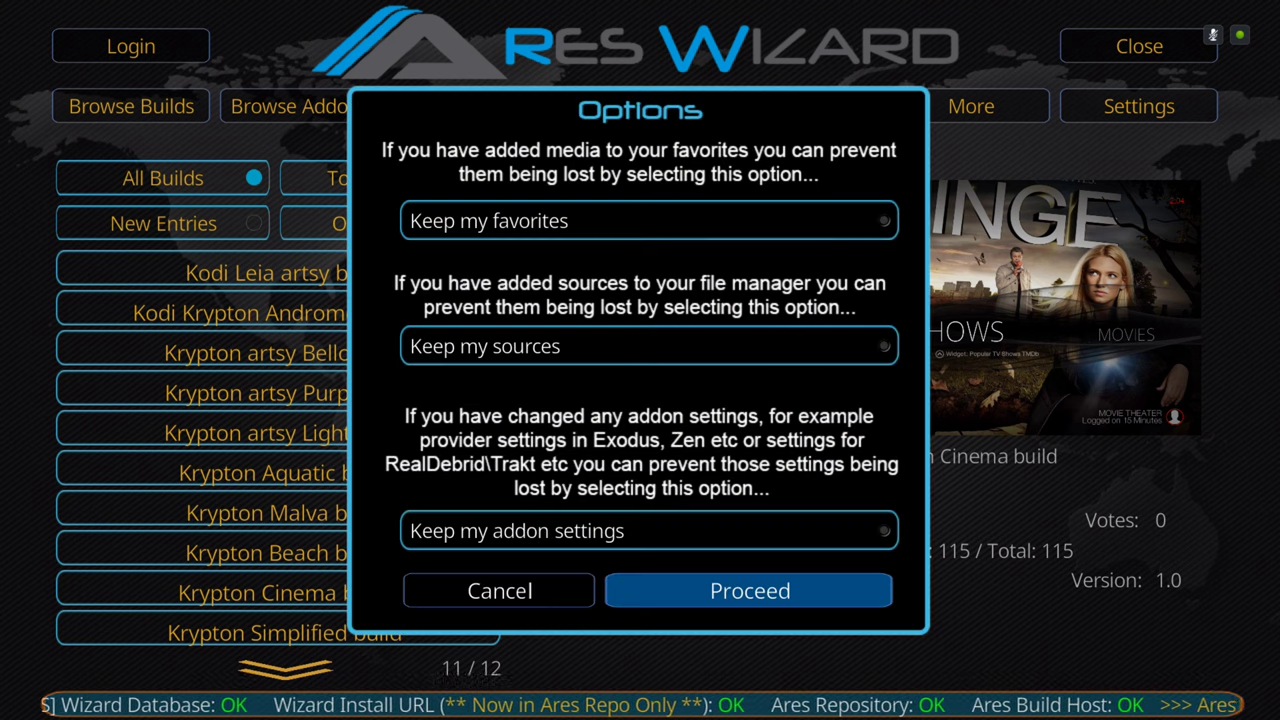
key("Return")
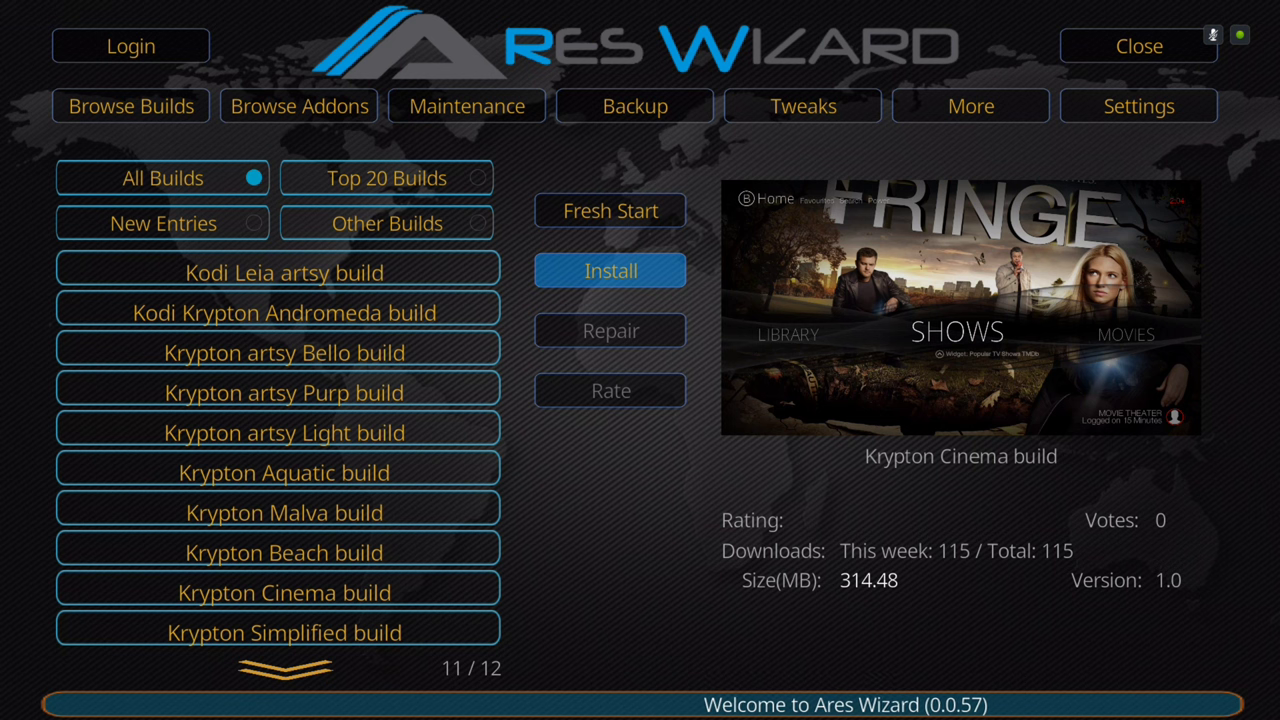
Decline both the skin and profile backup and the Ares Wizard prize competition.
key("Up")
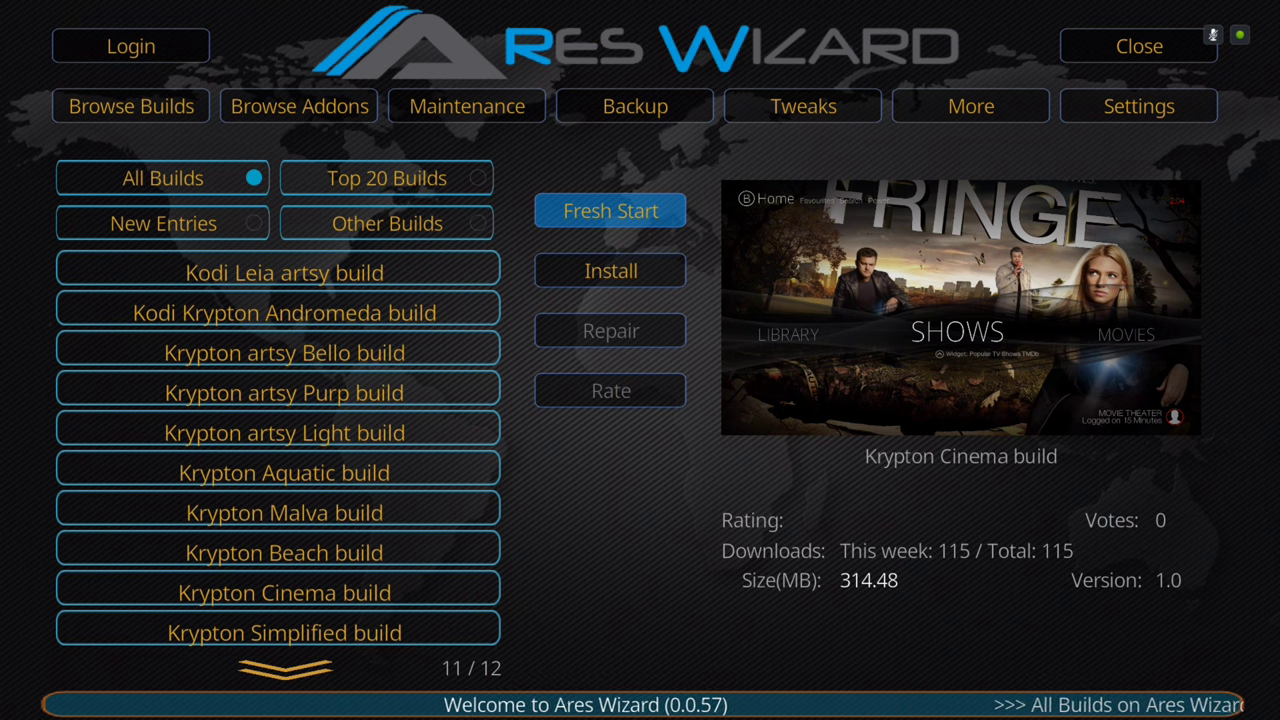
key("Return")
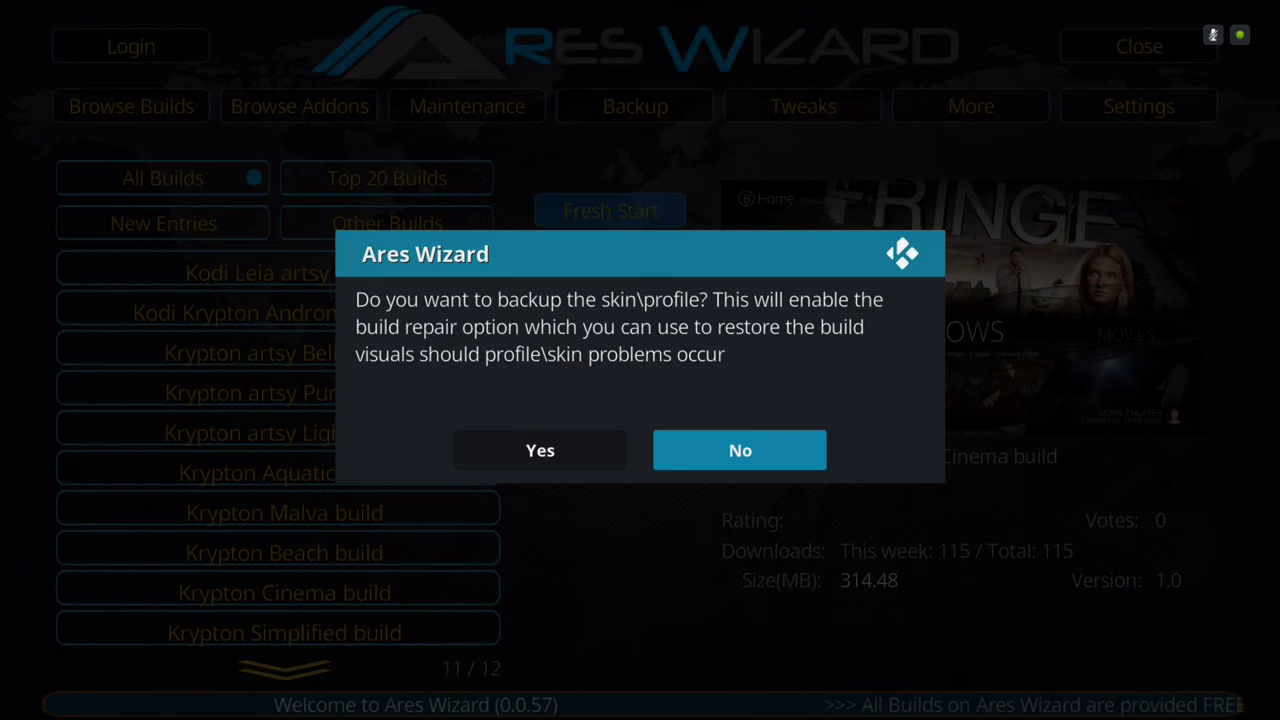
key("Left")
key("Right")
key("Return")
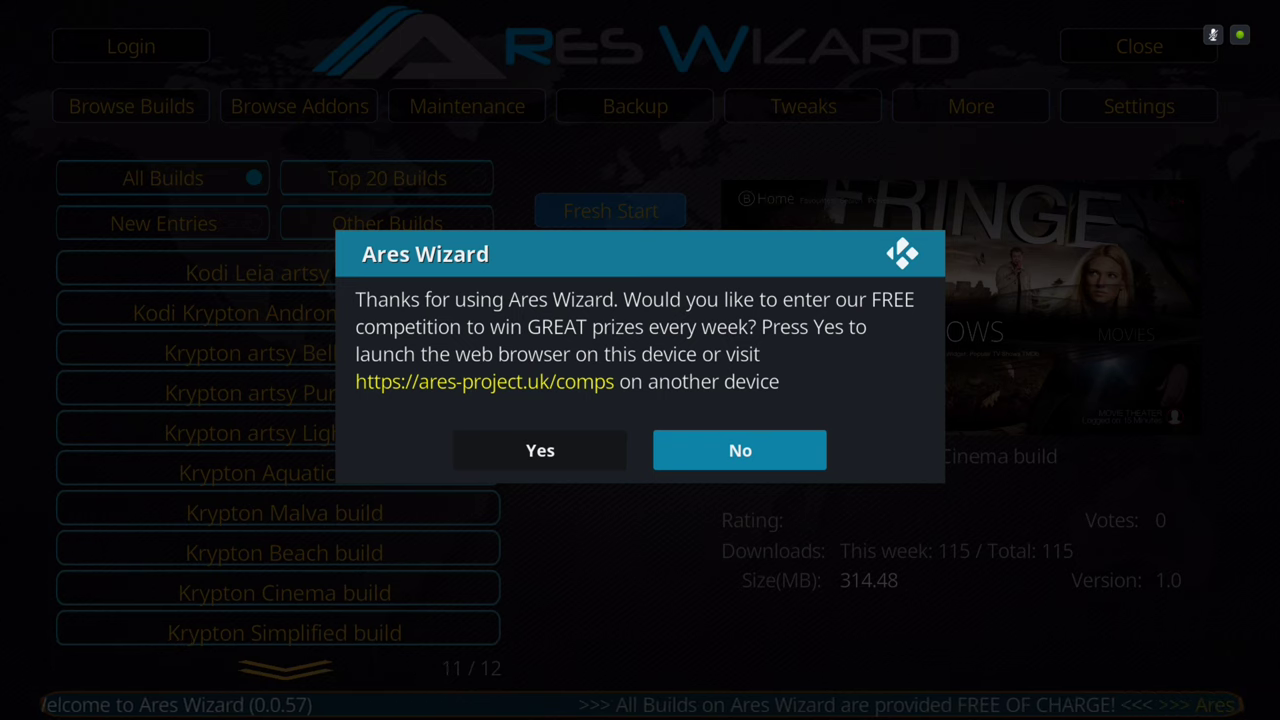
key("Return")
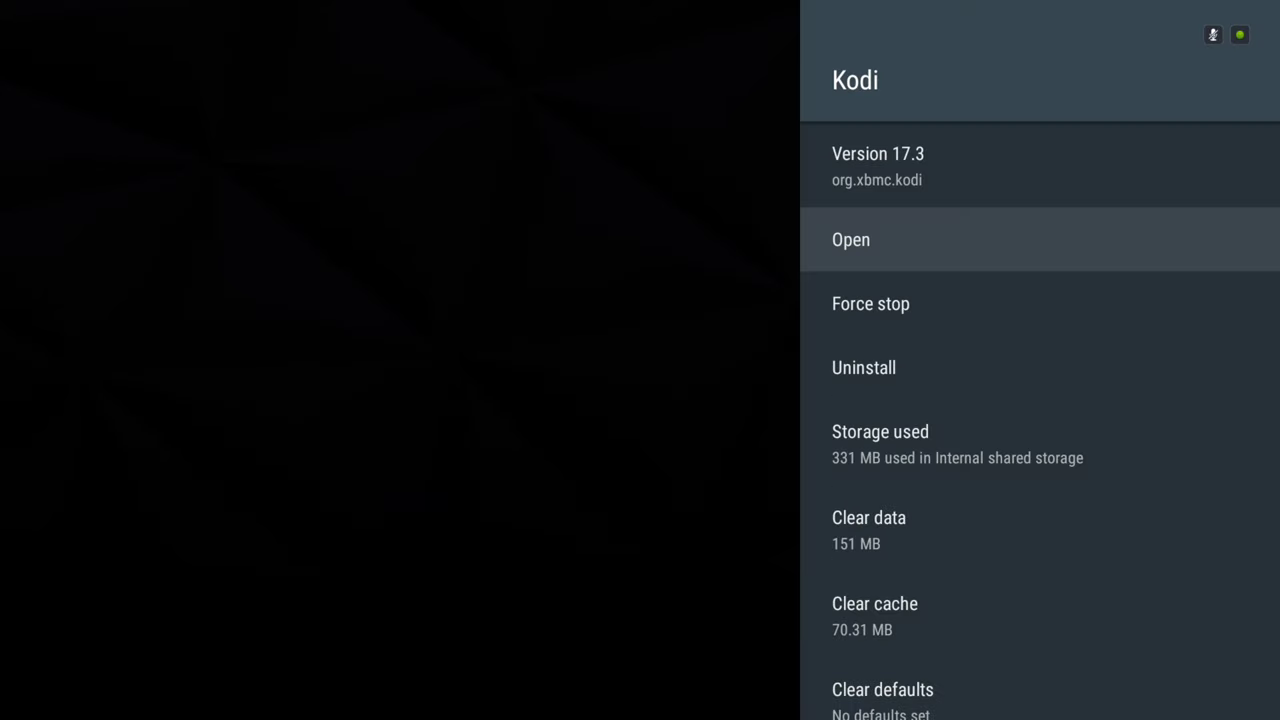
key("Down")
key("Down")
key("Down")
key("Up")
key("Up")
key("Up")
key("Down")
key("Down")
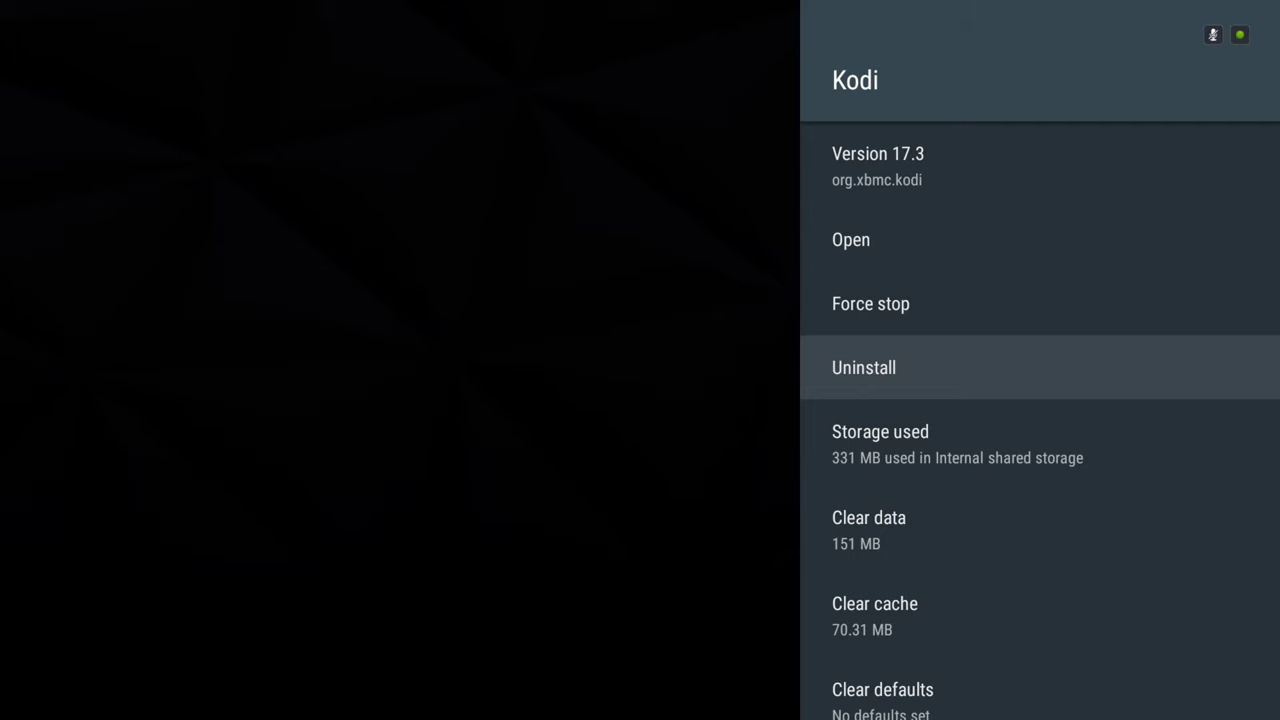
key("Down")
key("Up")
key("Up")
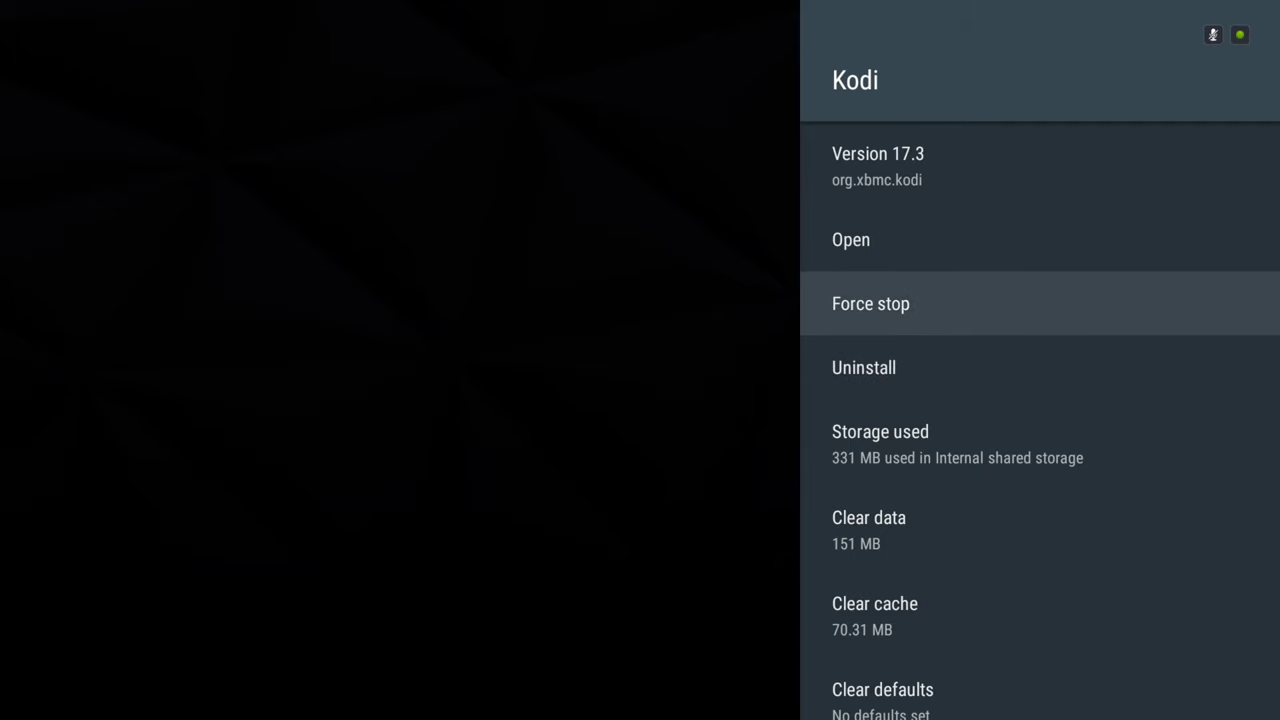
key("Down")
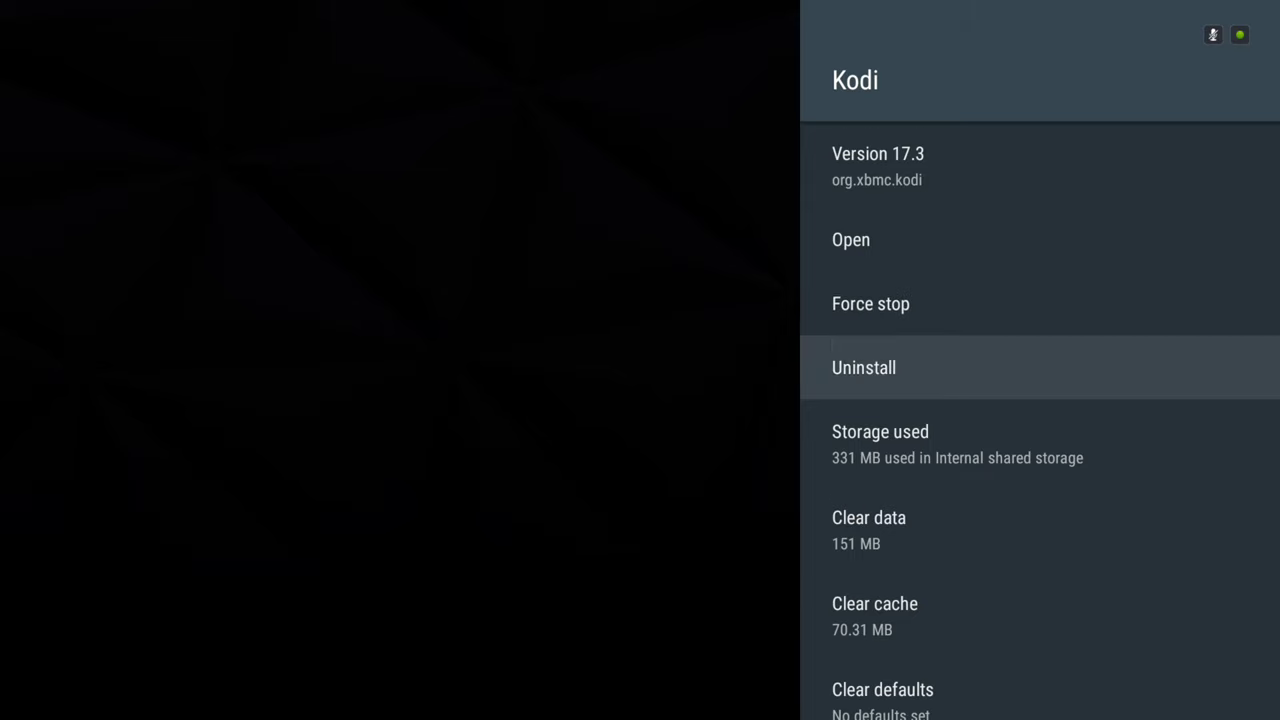
key("Down")
key("Down")
Force stop Kodi from its app settings page and confirm.
key("Up")
key("Up")
key("Up")
key("Up")
key("Down")
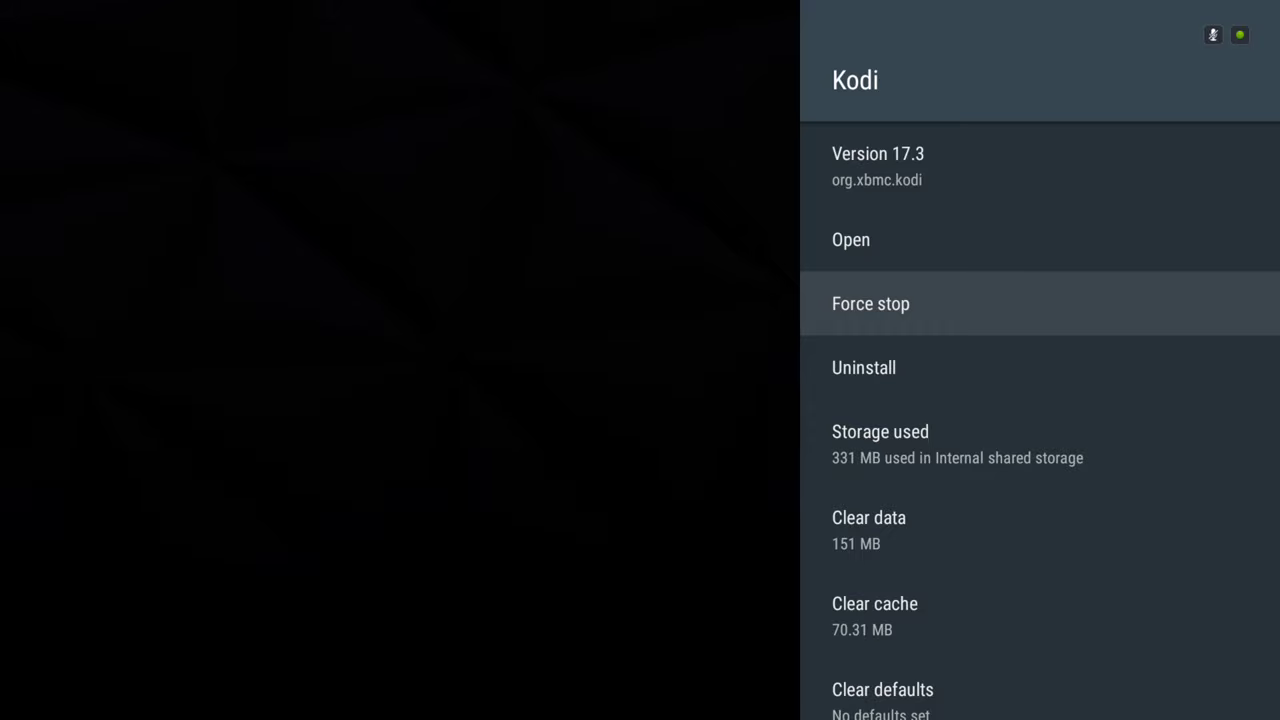
key("Return")
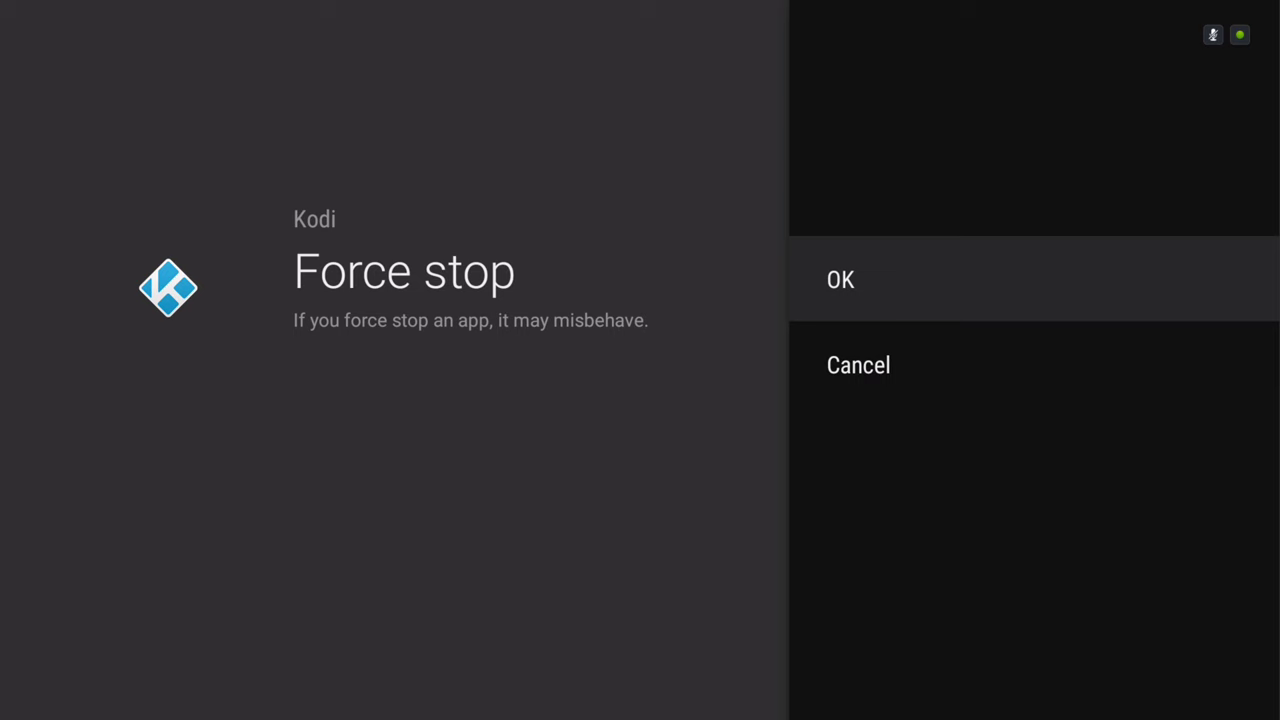
key("Return")
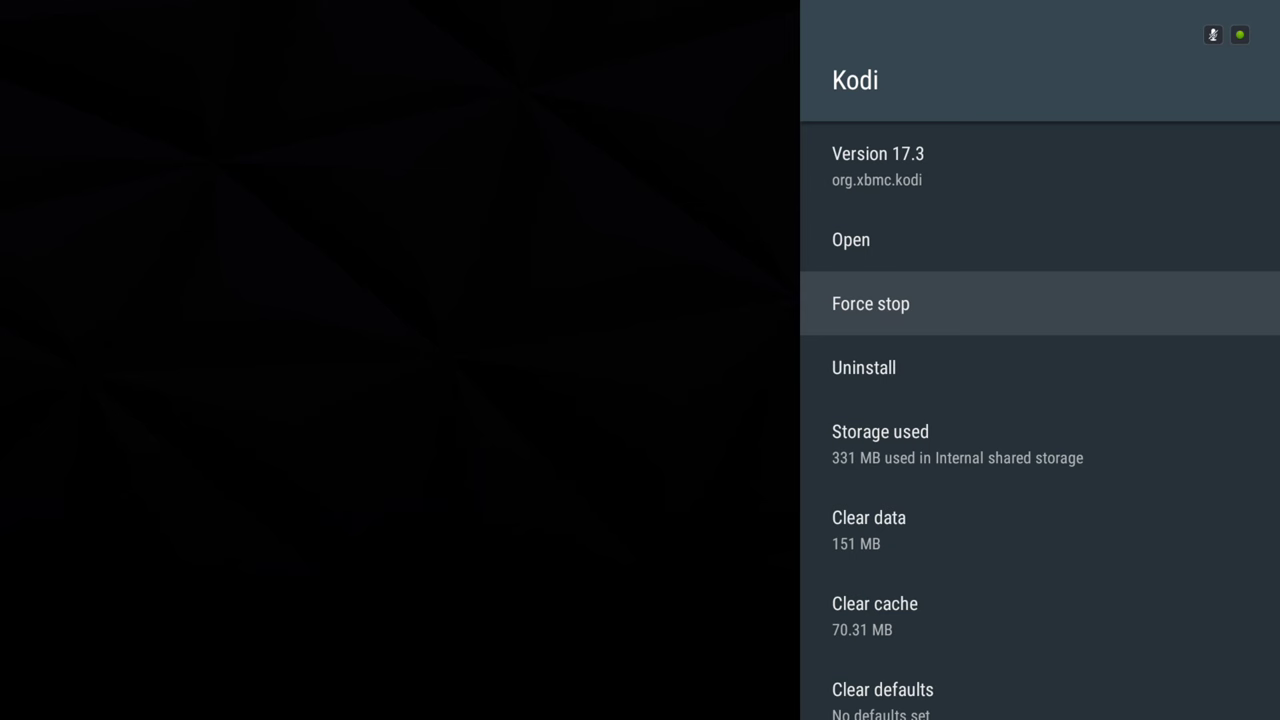
Open Kodi again from its app settings page.
key("Up")
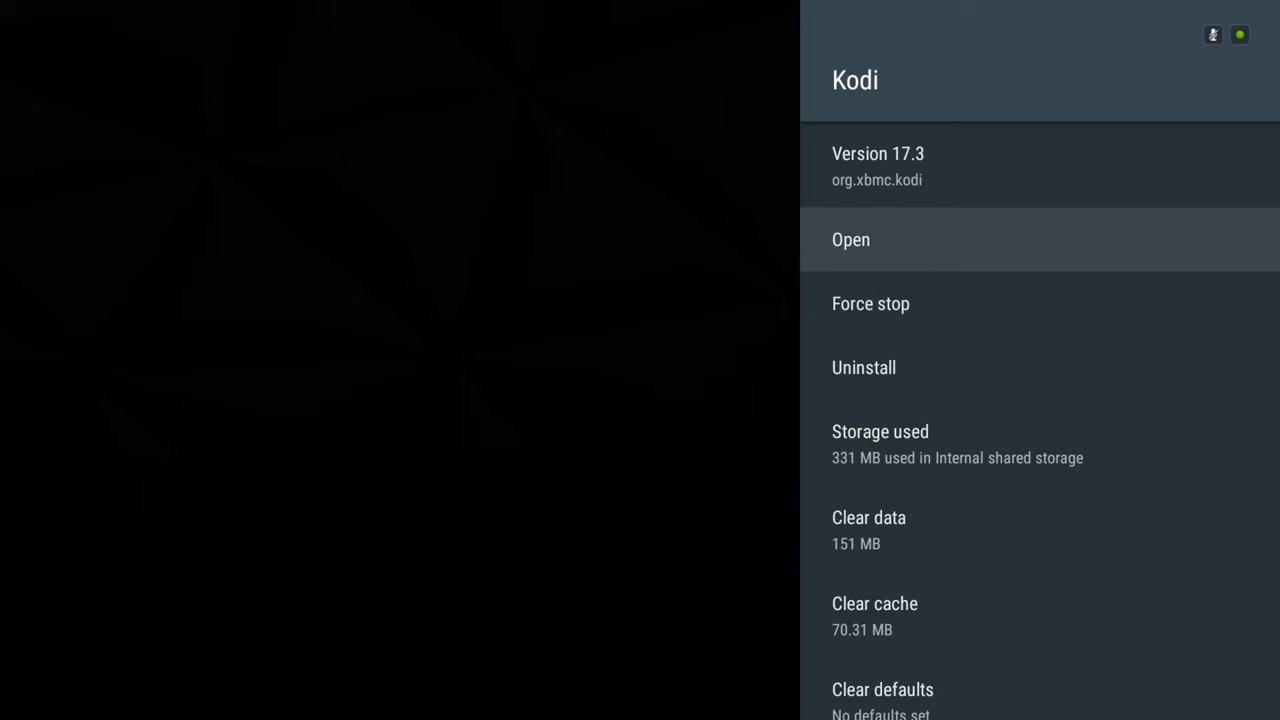
key("Down")
key("Up")
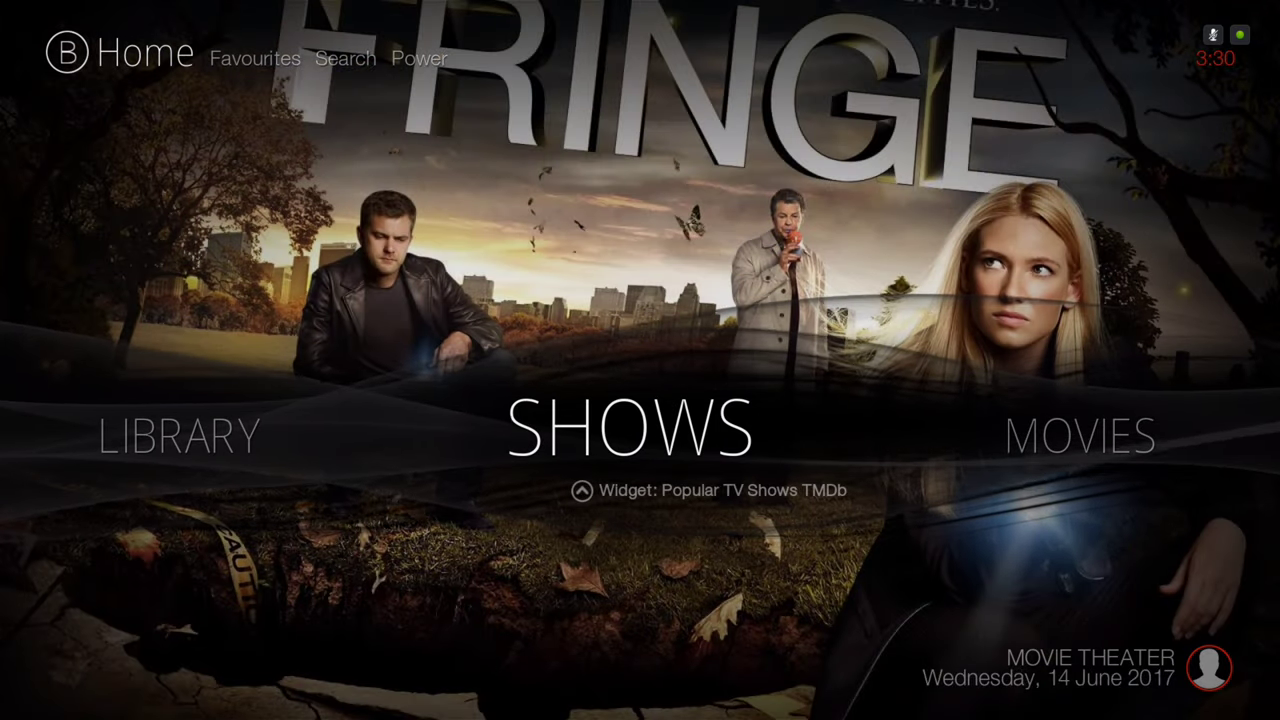
Look through the Shows and Movies categories on the installed build's home screen.
key("Right")
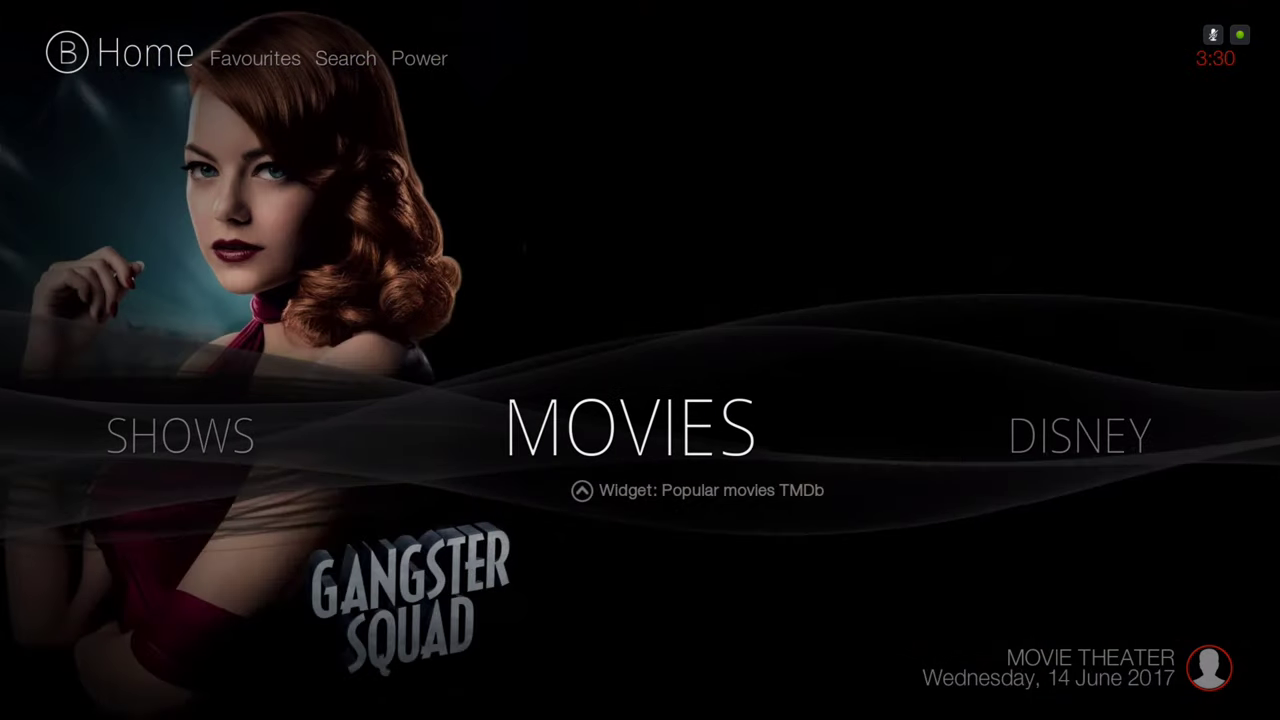
key("Left")
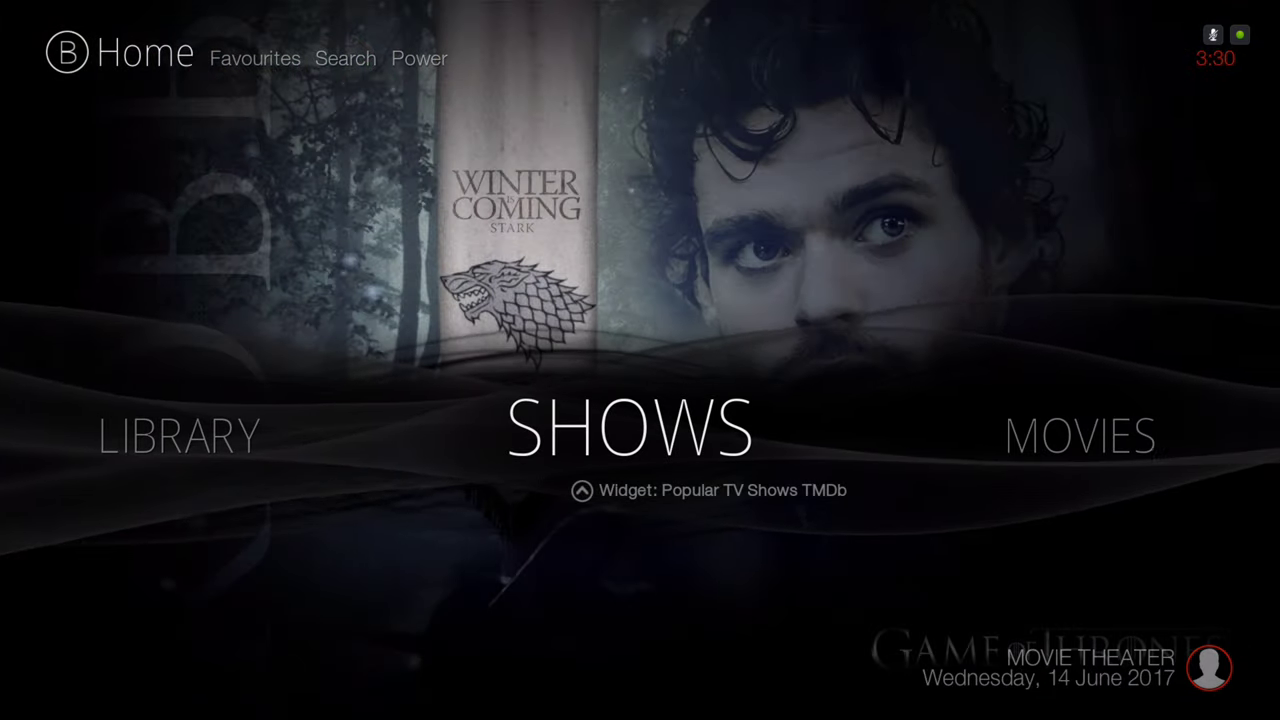